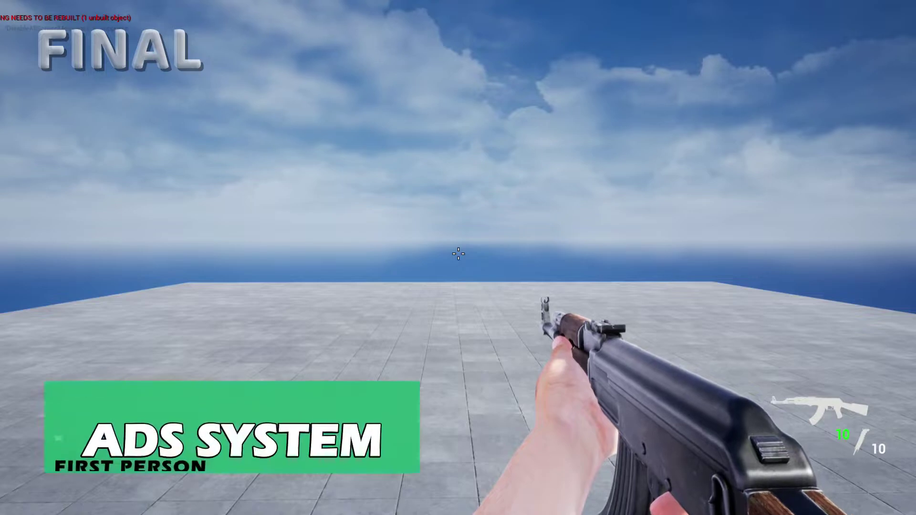
Toggle aiming down sights repeatedly and fire shots in the running game preview
right_click(458, 254)
right_click(458, 254)
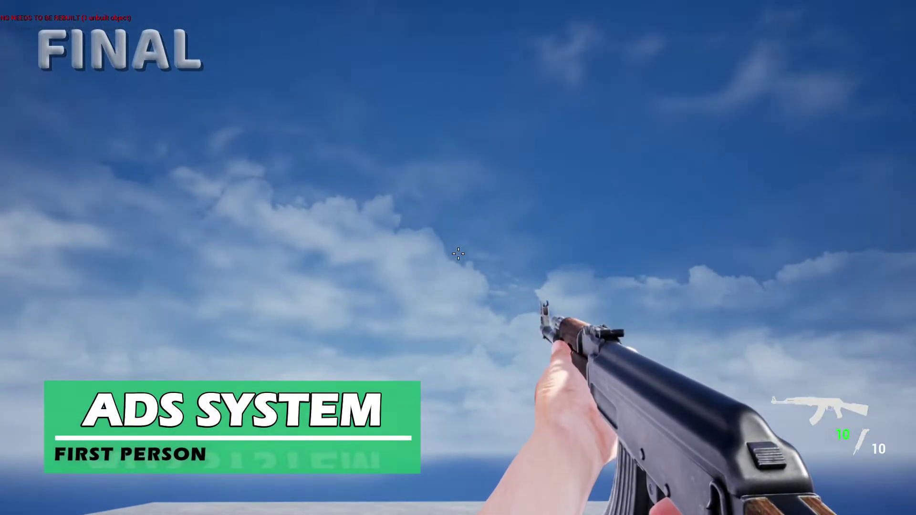
right_click(458, 254)
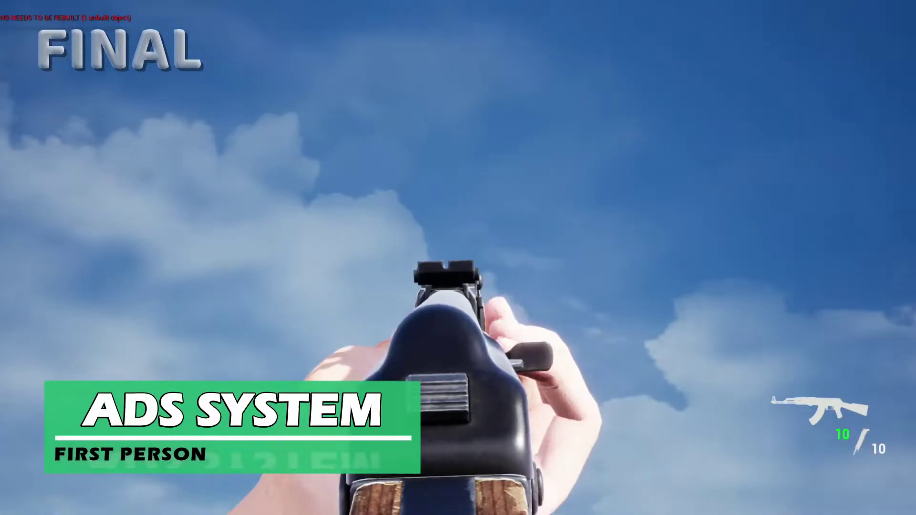
right_click(458, 254)
right_click(458, 254)
click(458, 254)
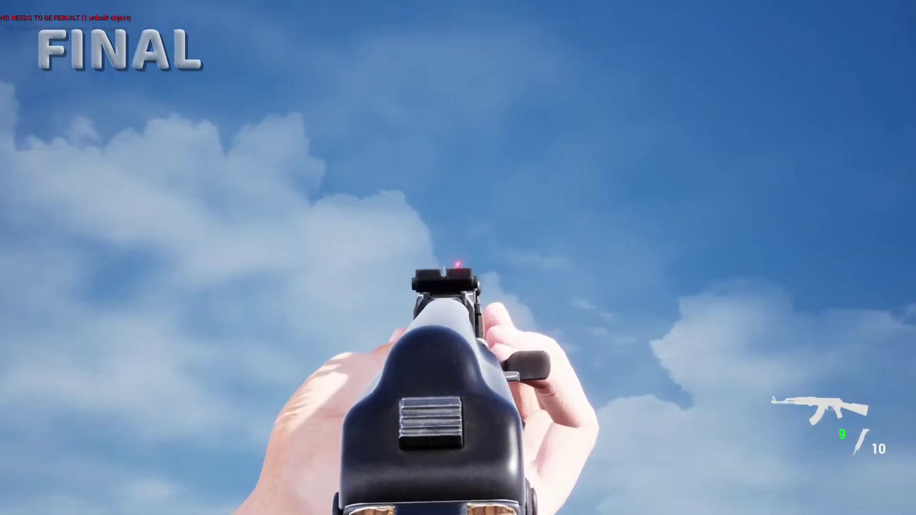
right_click(458, 254)
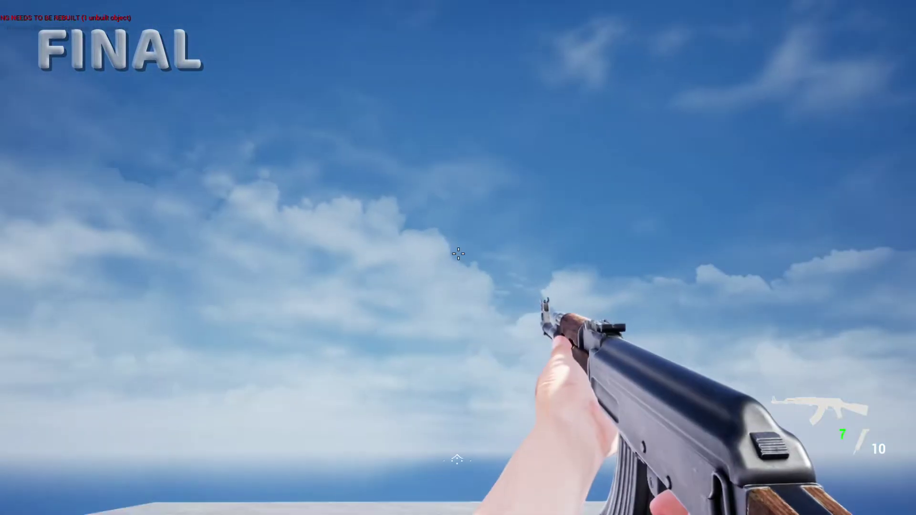
right_click(458, 254)
click(458, 254)
right_click(458, 253)
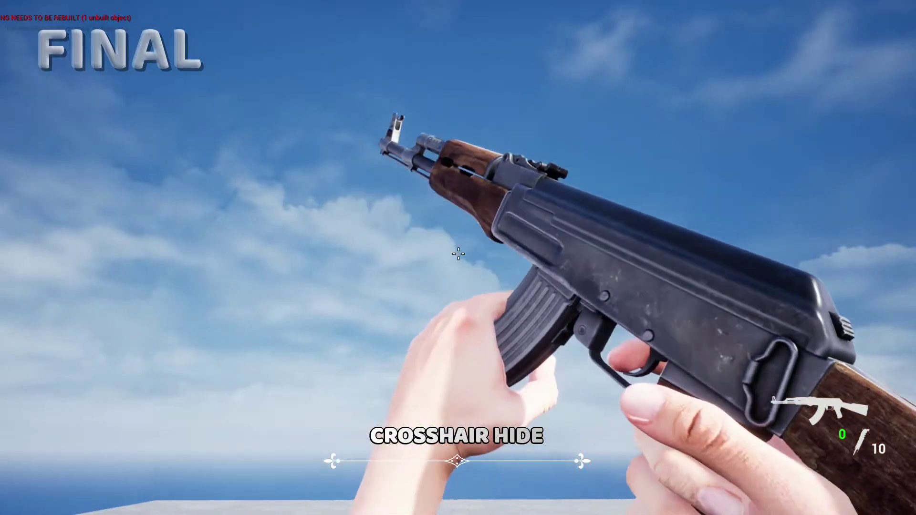
Fire more aimed shots, reload the rifle, and exit the preview
right_click(458, 254)
click(458, 253)
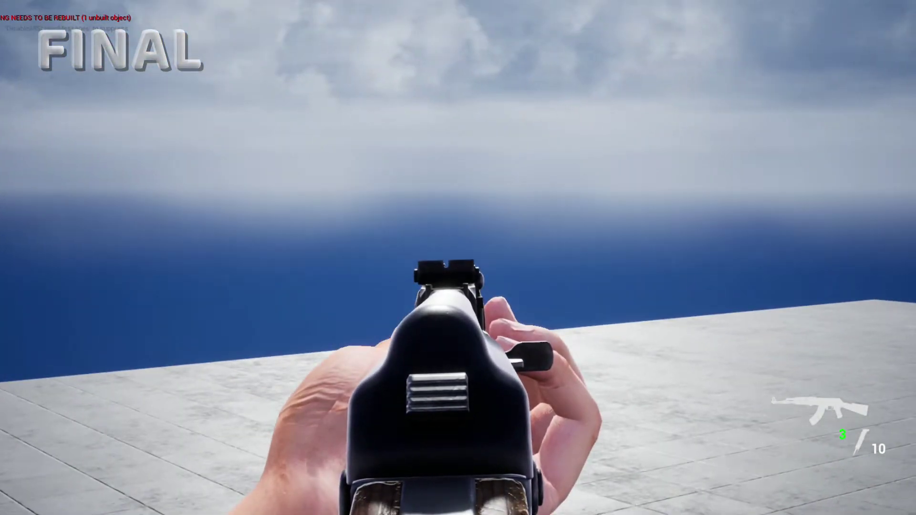
right_click(458, 254)
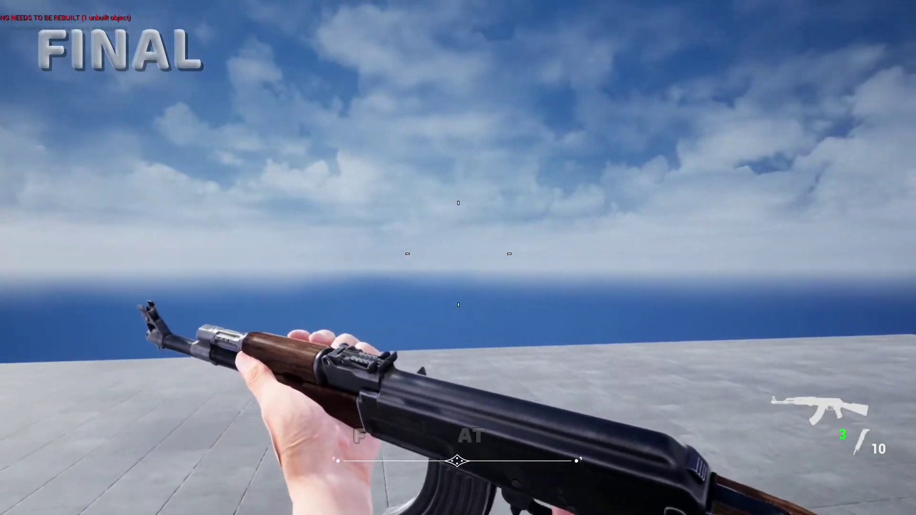
right_click(458, 254)
click(458, 254)
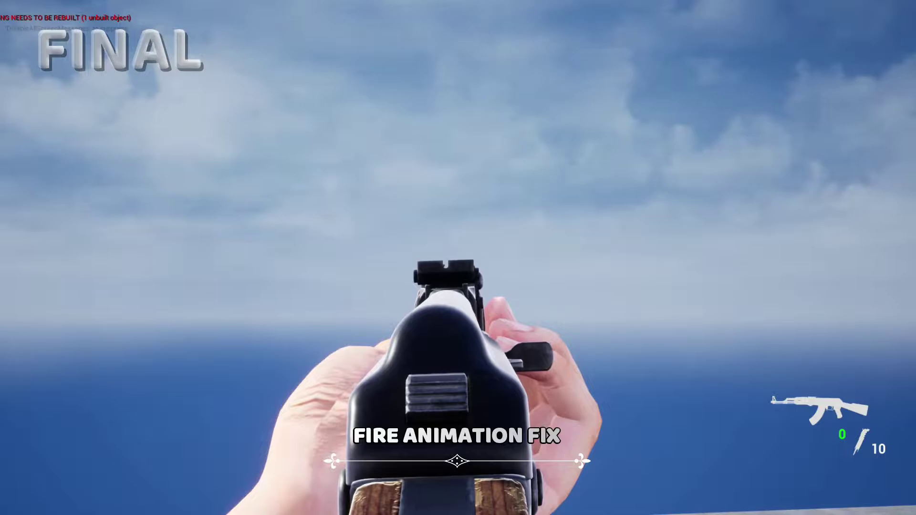
right_click(458, 254)
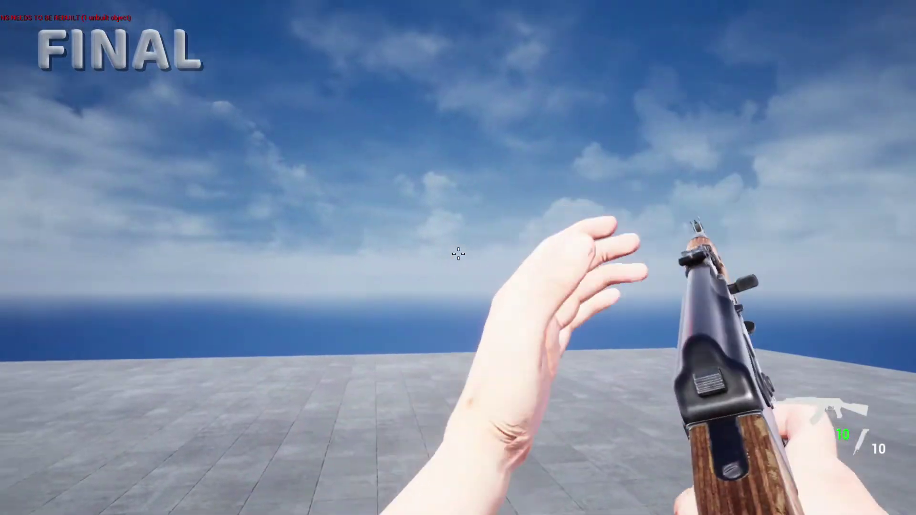
right_click(458, 253)
click(458, 254)
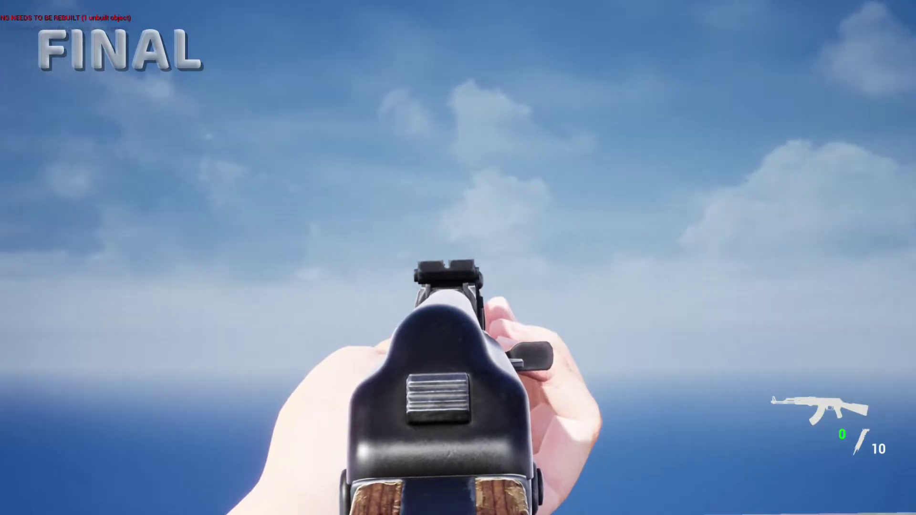
right_click(458, 254)
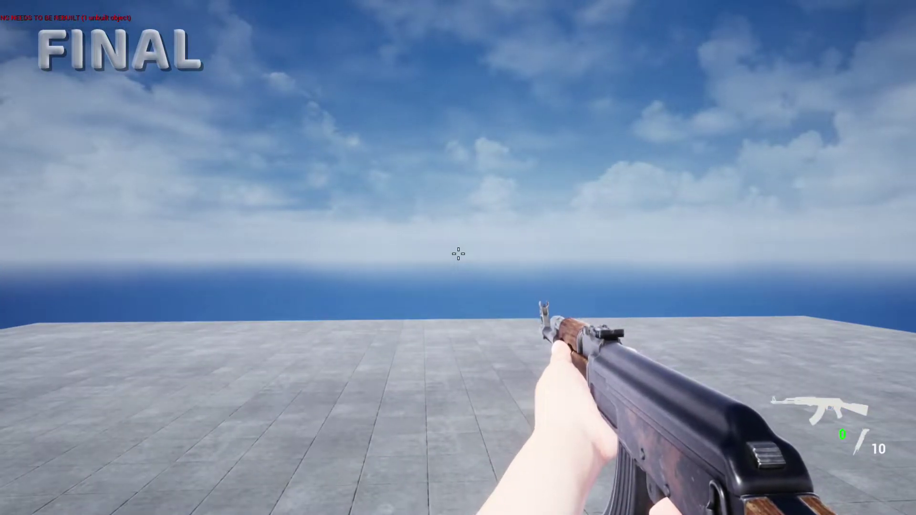
key(r)
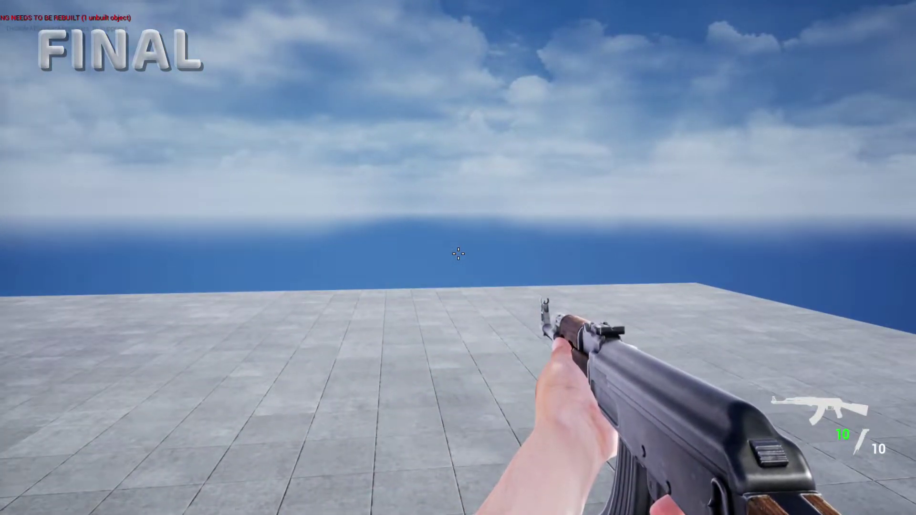
key(Escape)
Open the Rifle blueprint from the Blueprint folder
click(239, 140)
double_click(240, 140)
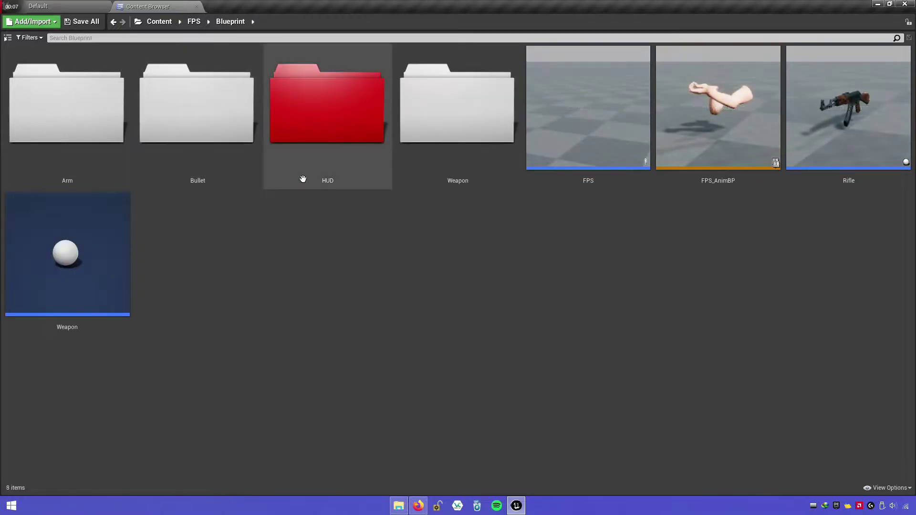
click(845, 182)
double_click(845, 181)
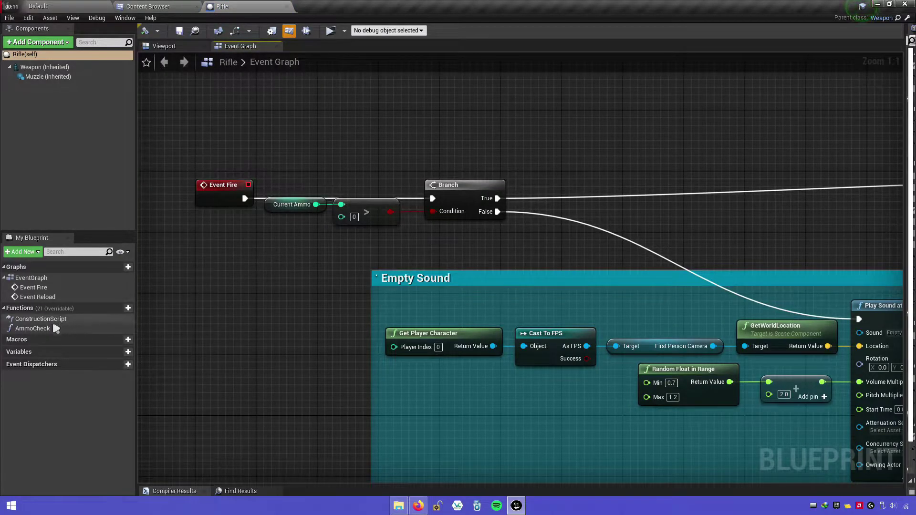
In AmmoCheck, break the Branch's True link and wire False to Play Animation
double_click(55, 328)
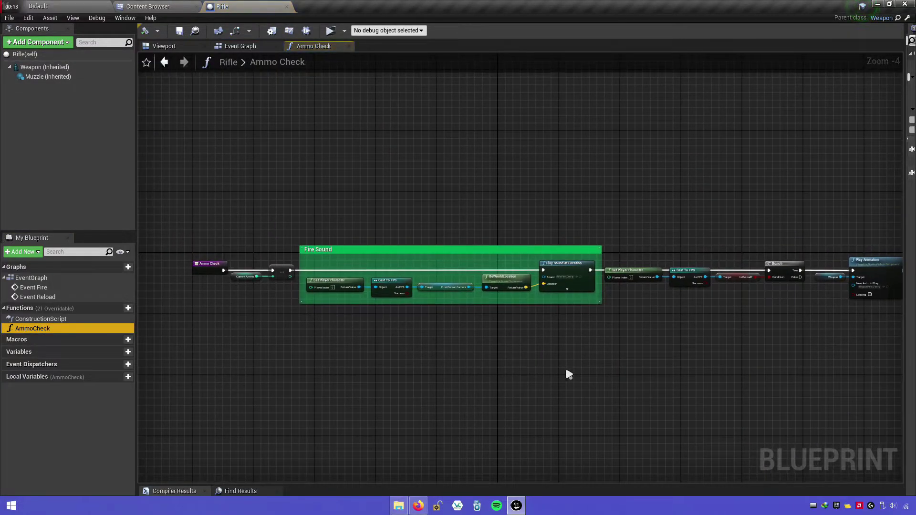
scroll(538, 307, up, 2)
scroll(524, 264, up, 2)
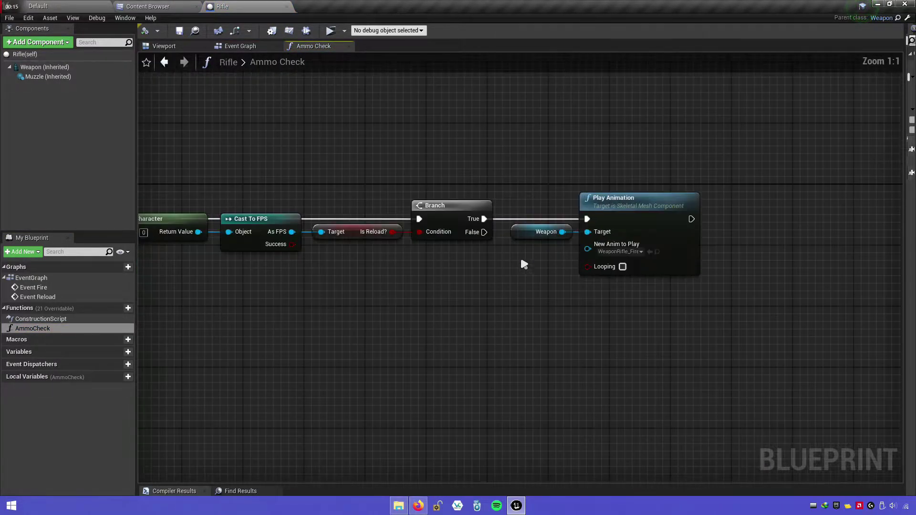
right_click(484, 219)
click(490, 241)
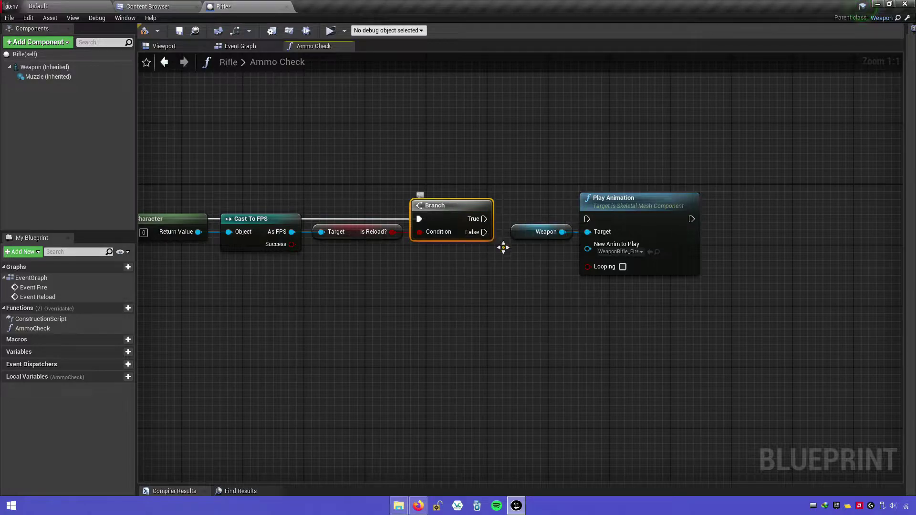
drag(617, 205, 625, 212)
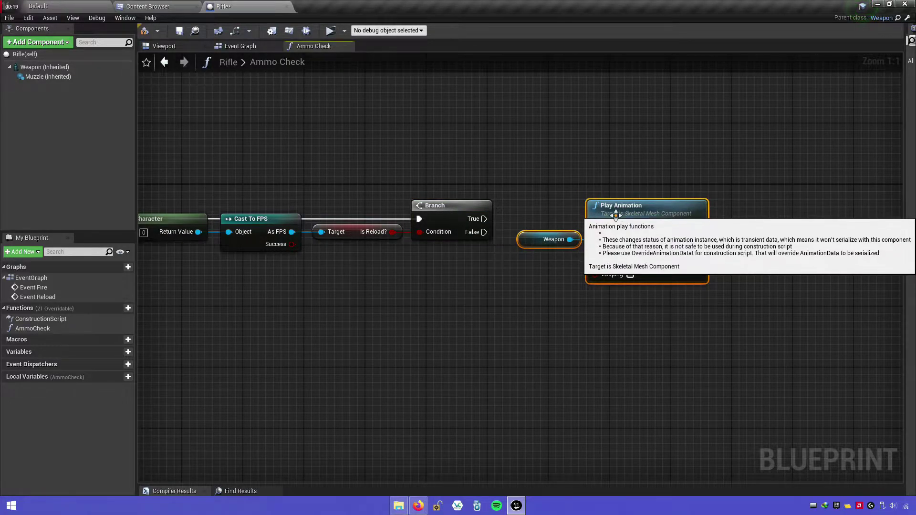
drag(485, 232, 595, 234)
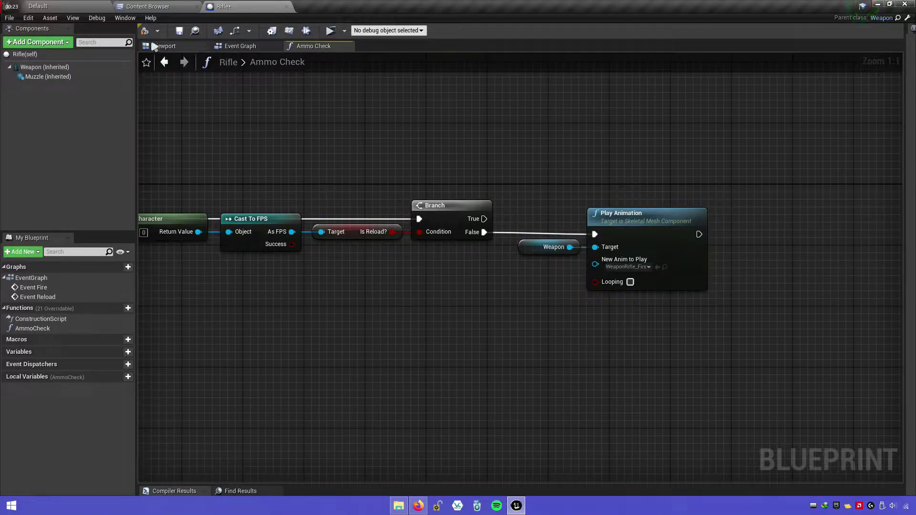
Launch the game preview and fire test shots
click(336, 35)
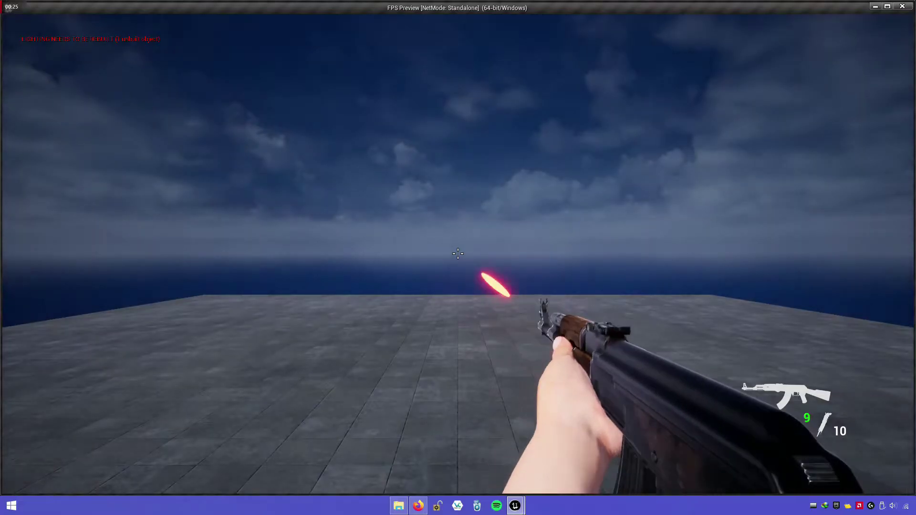
click(458, 254)
click(458, 253)
click(458, 254)
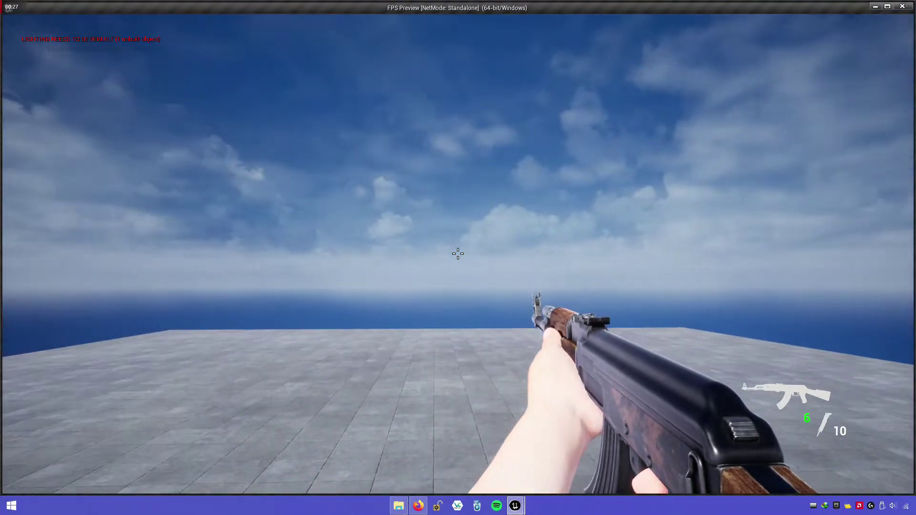
click(458, 254)
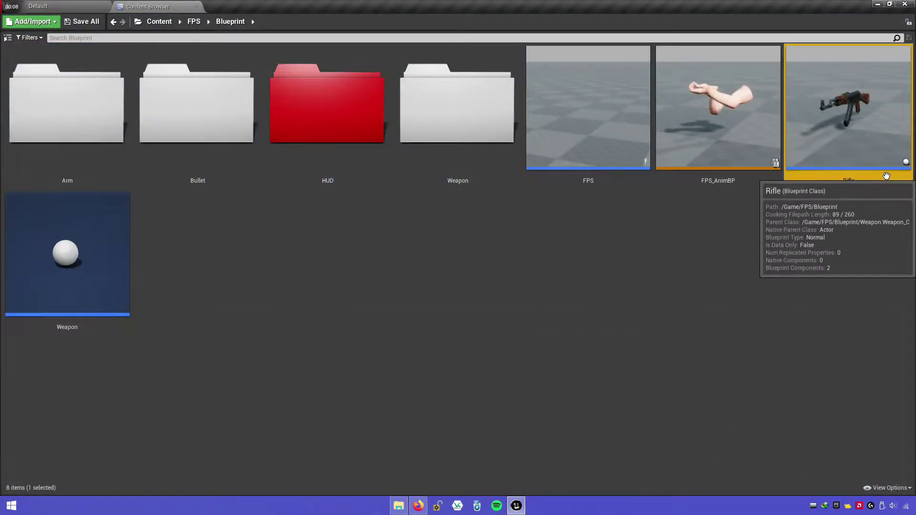
Wire Random Float in Range into the Empty Sound's Play Sound at Location Pitch Multiplier
double_click(859, 179)
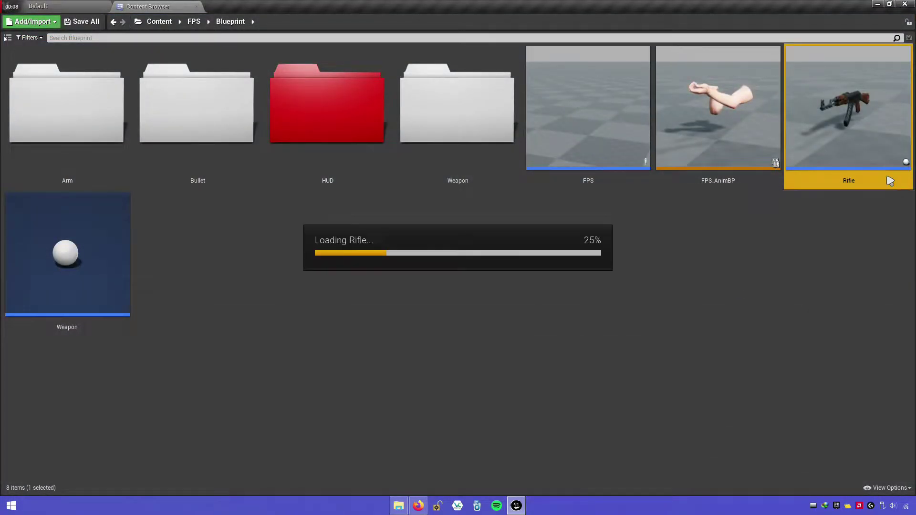
right_drag(636, 285, 459, 219)
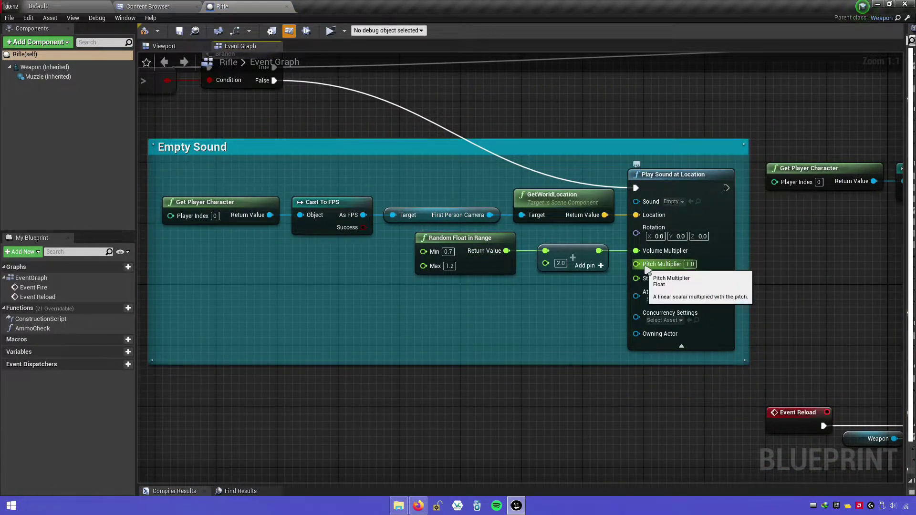
drag(636, 264, 627, 274)
drag(506, 254, 507, 252)
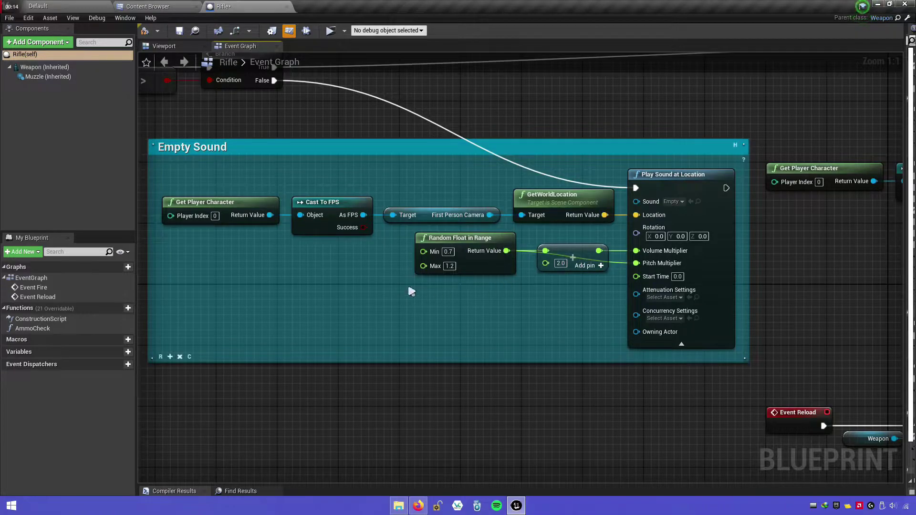
Save and close the Rifle blueprint
click(179, 31)
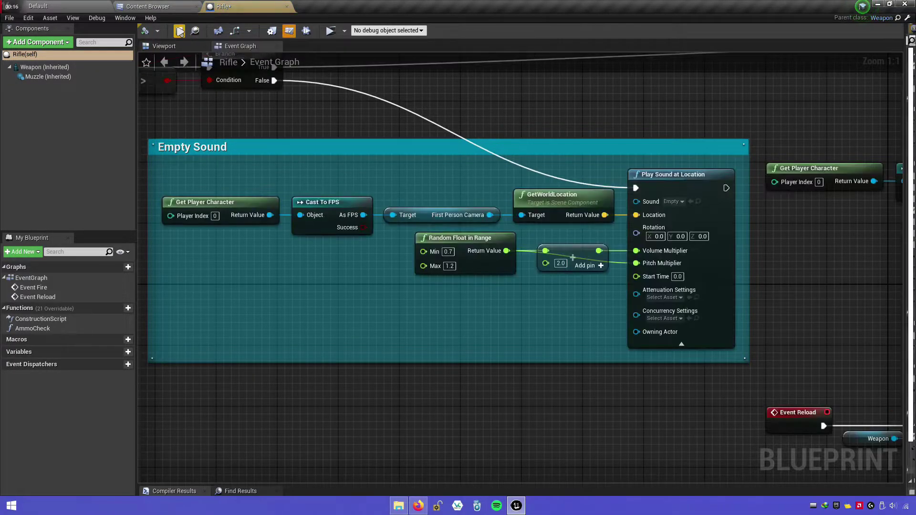
click(287, 7)
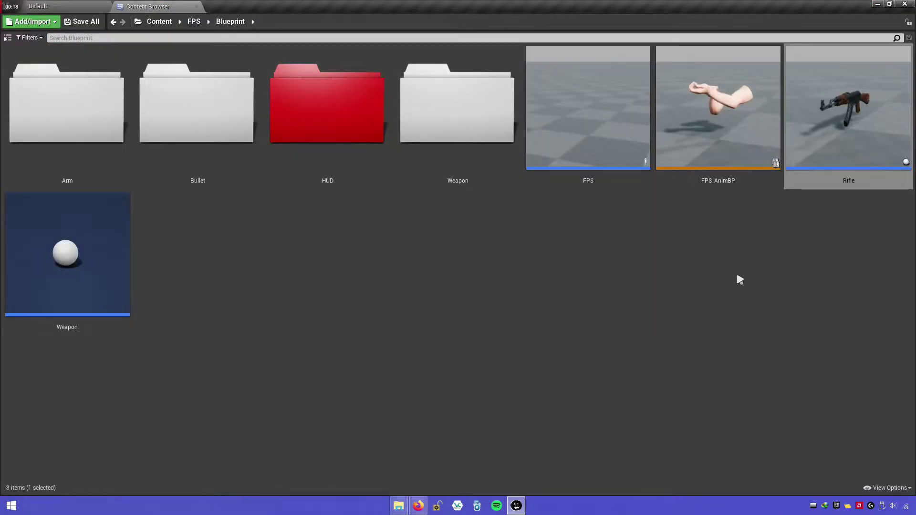
click(727, 180)
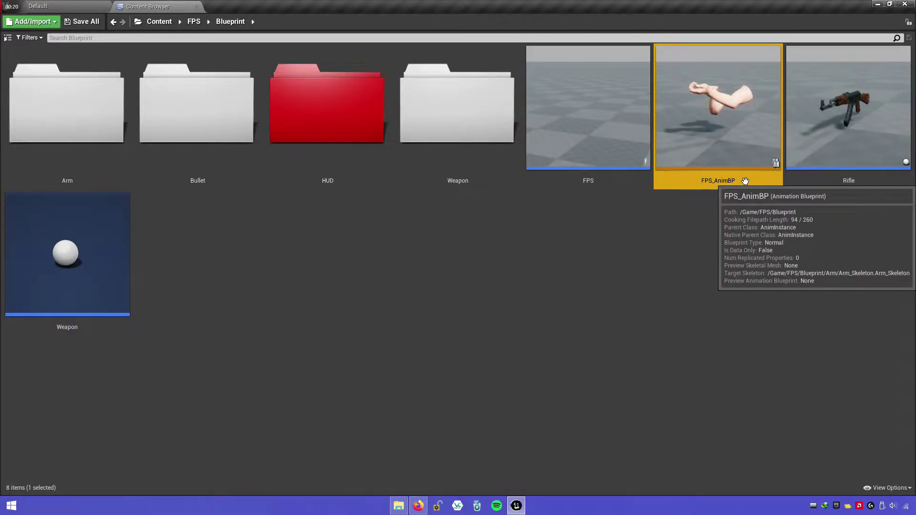
In FPS_AnimBP, break the shared Add and GetActorLocation links to the Play Sound nodes
double_click(746, 181)
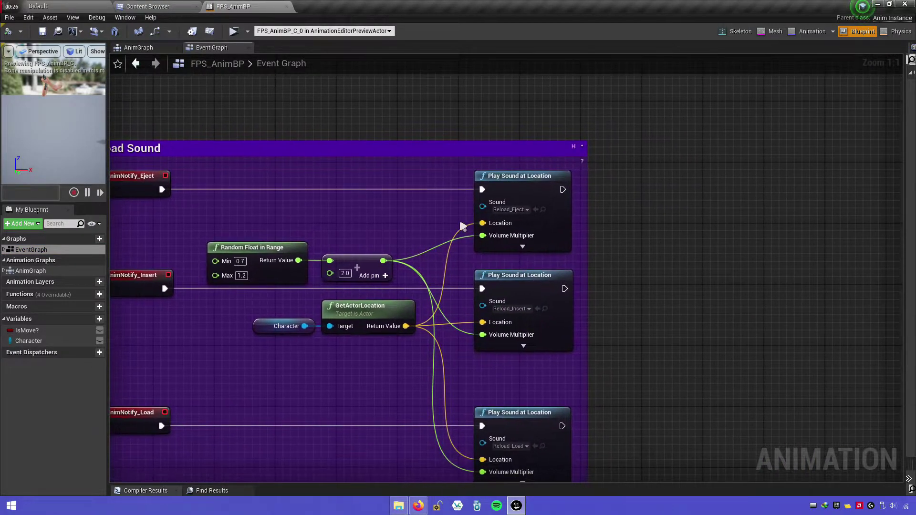
drag(523, 176, 752, 180)
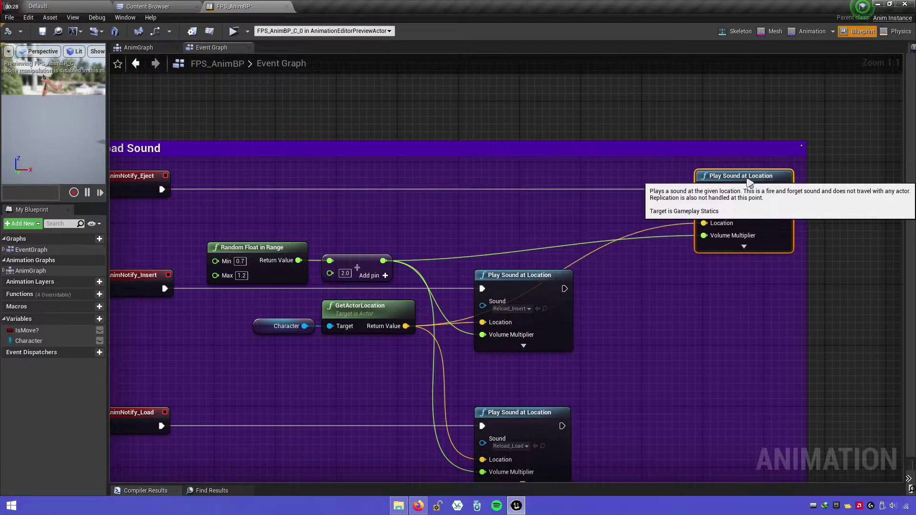
right_click(383, 262)
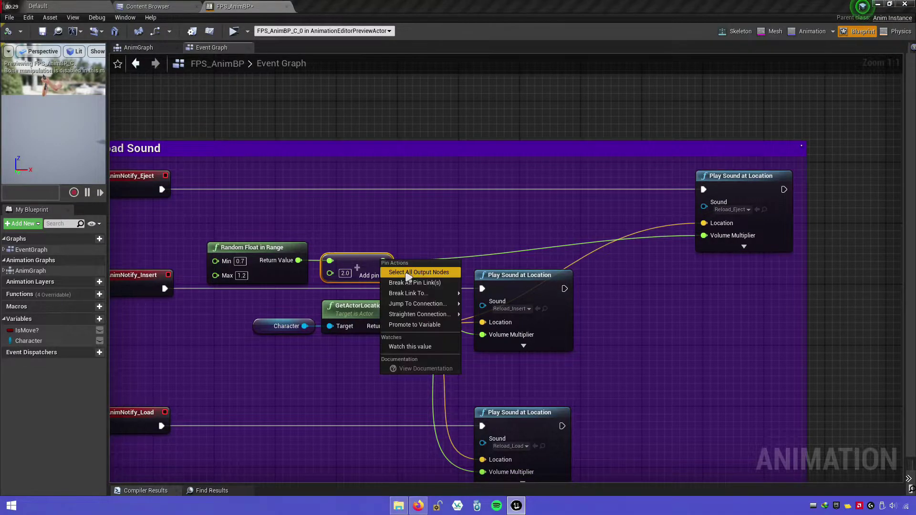
click(411, 268)
ctrl+click(276, 242)
drag(374, 265, 634, 211)
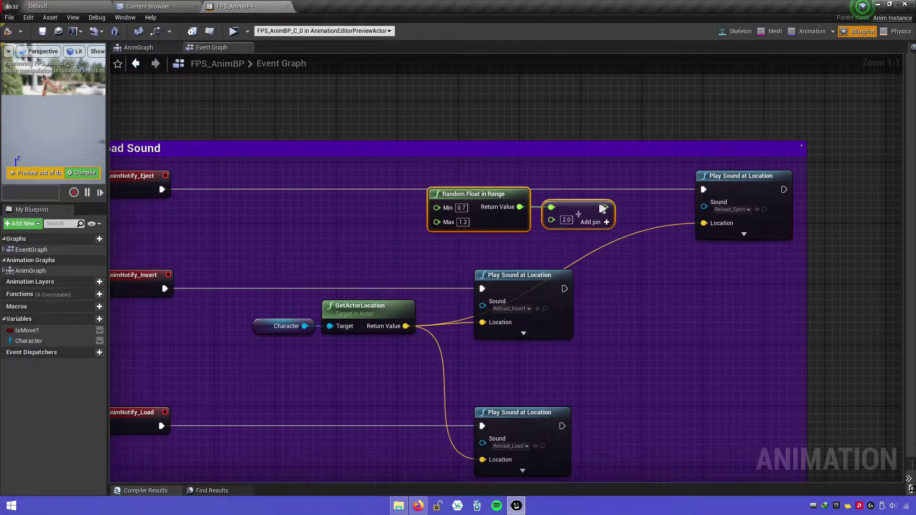
right_click(412, 328)
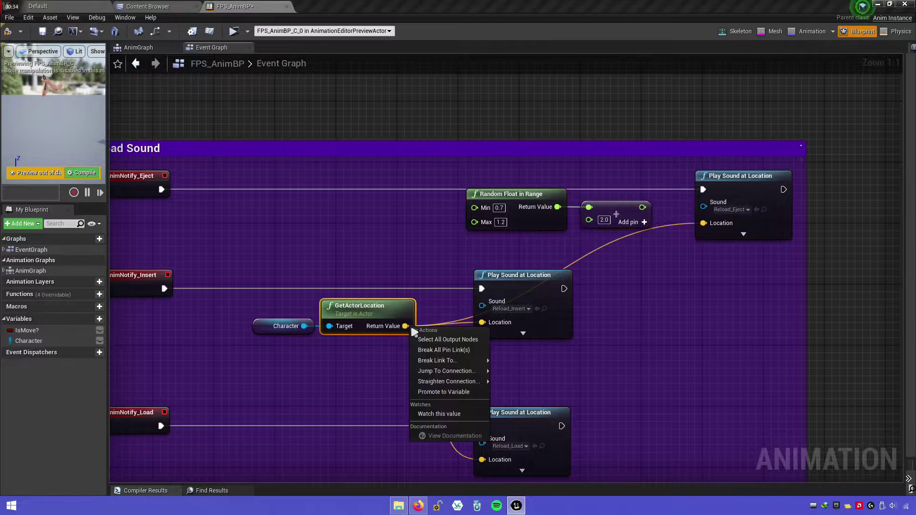
click(443, 351)
Wire GetActorLocation into the Eject sound's Location, expand its advanced pins, and reposition the random float nodes
drag(374, 308, 588, 239)
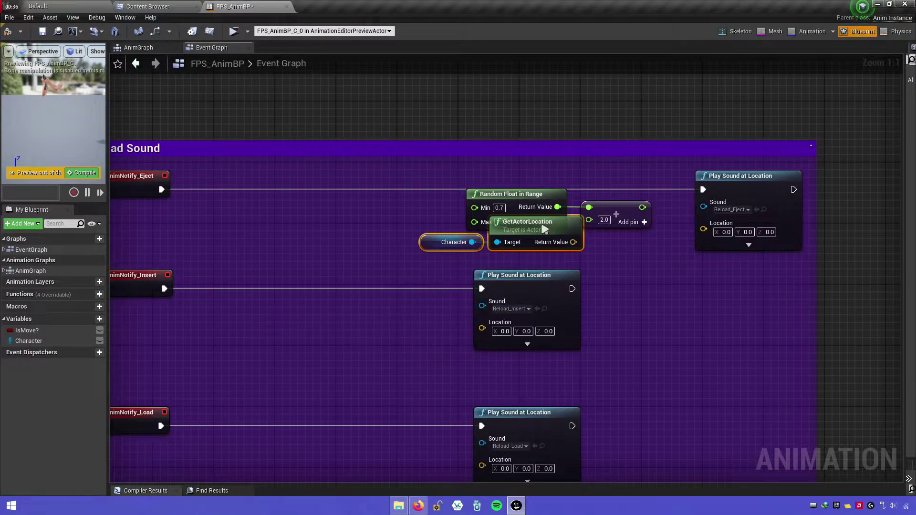
drag(534, 293, 533, 361)
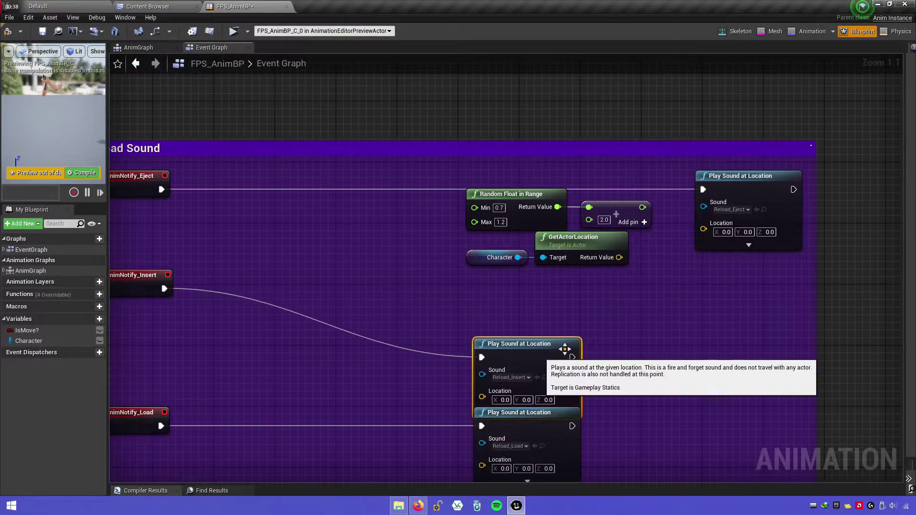
right_drag(622, 265, 480, 265)
drag(477, 257, 562, 223)
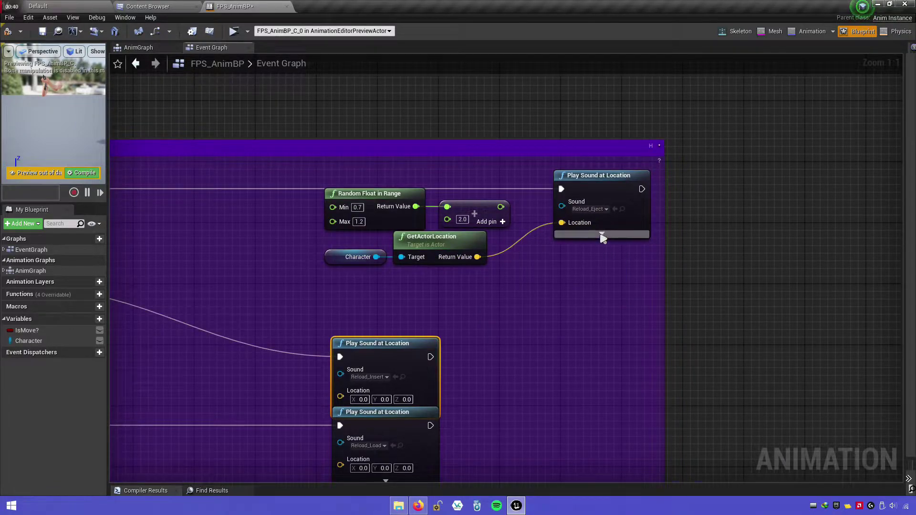
click(601, 235)
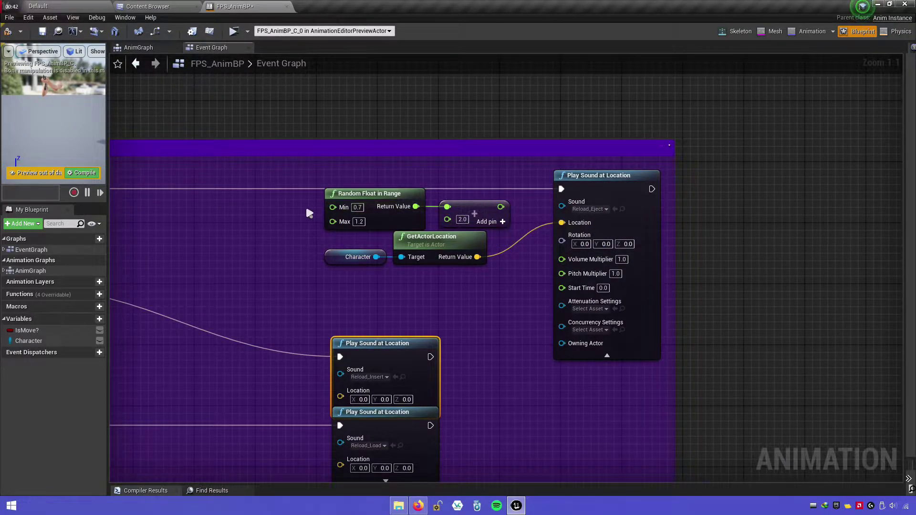
drag(309, 213, 534, 212)
mouse_move(469, 207)
mouse_down()
mouse_move(453, 283)
mouse_move(568, 268)
mouse_move(441, 288)
mouse_move(401, 284)
mouse_up()
scroll(483, 307, down, 3)
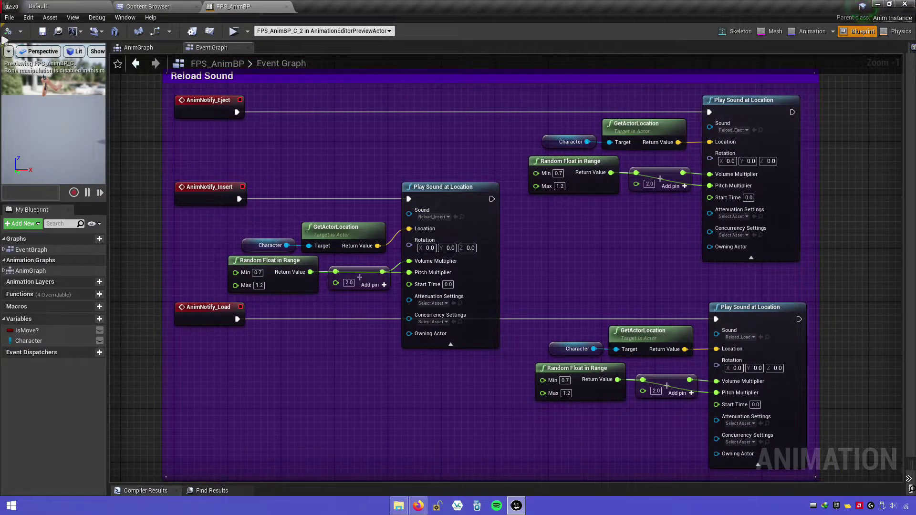
Close FPS_AnimBP and rename the Weapon blueprint to WeaponMaster
click(286, 6)
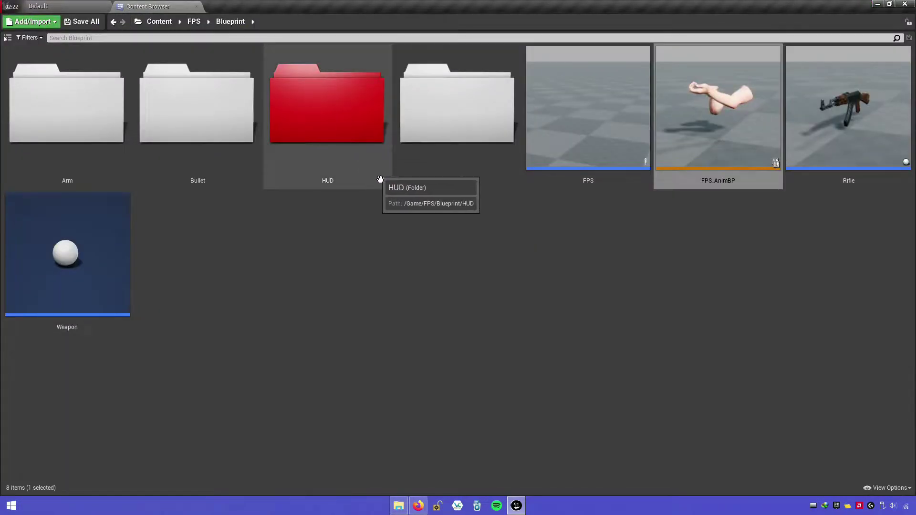
click(424, 230)
click(66, 321)
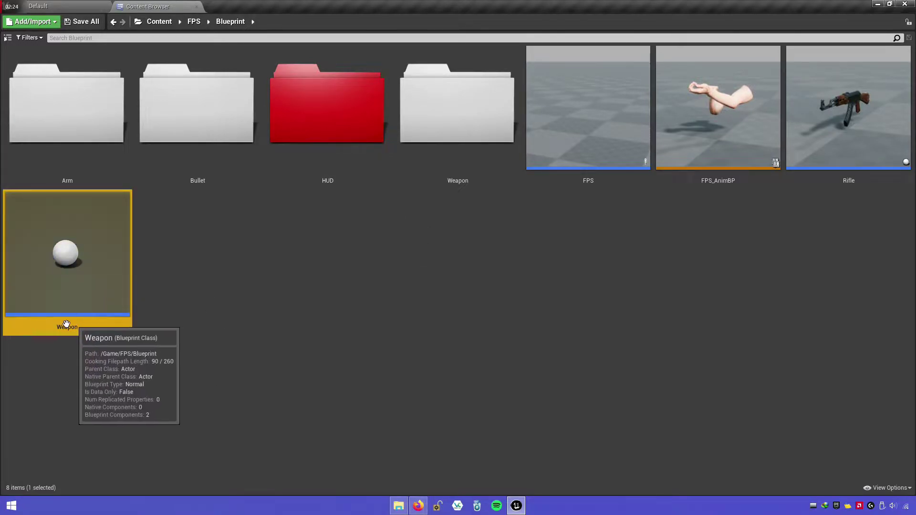
right_click(98, 330)
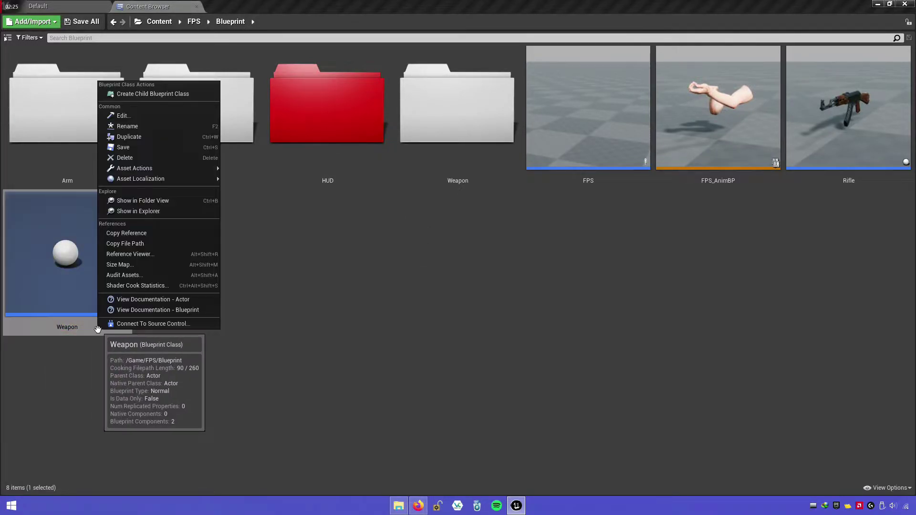
click(127, 126)
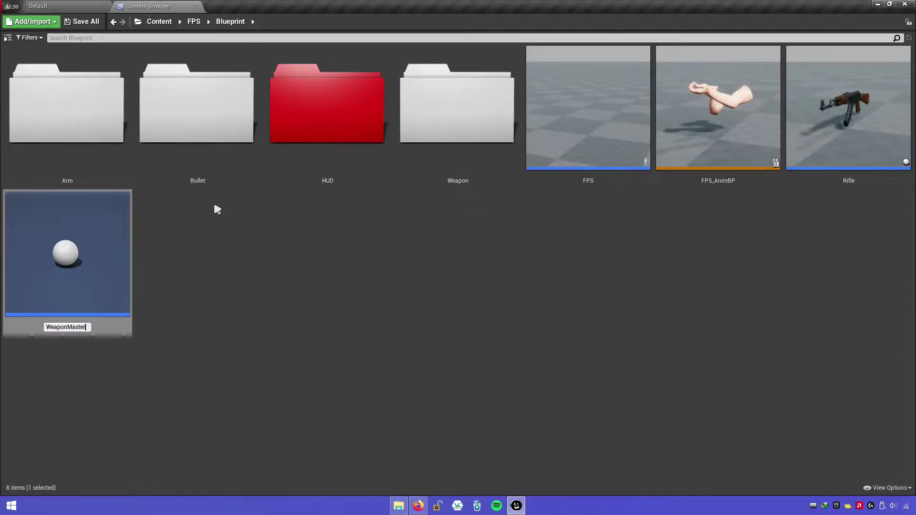
key(Return)
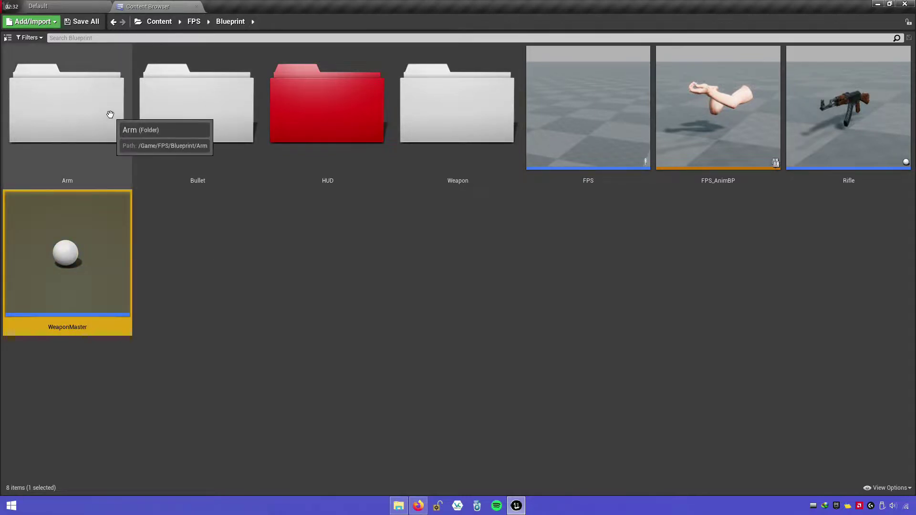
click(134, 52)
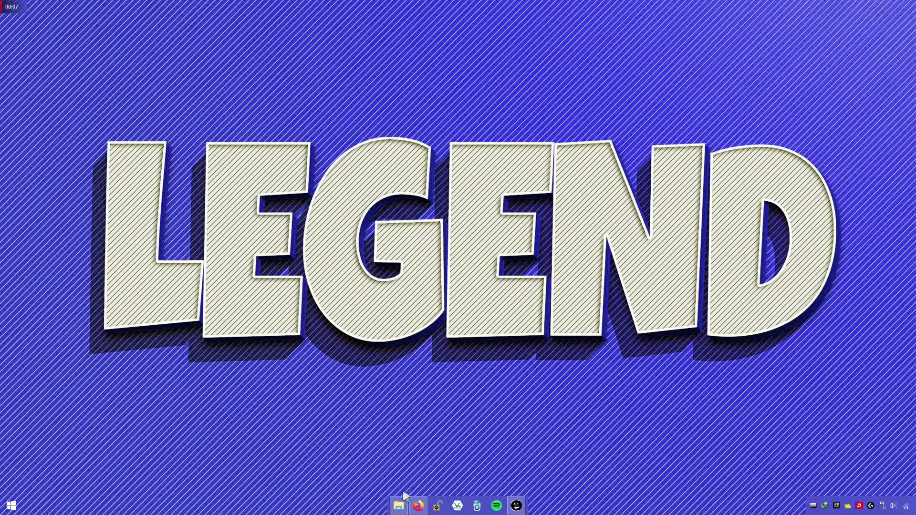
Extract FPSv3 in place to get Rifle_FireADS, Rifle_IdleADS and Rifle_WalkADS, then return to Unreal
click(403, 500)
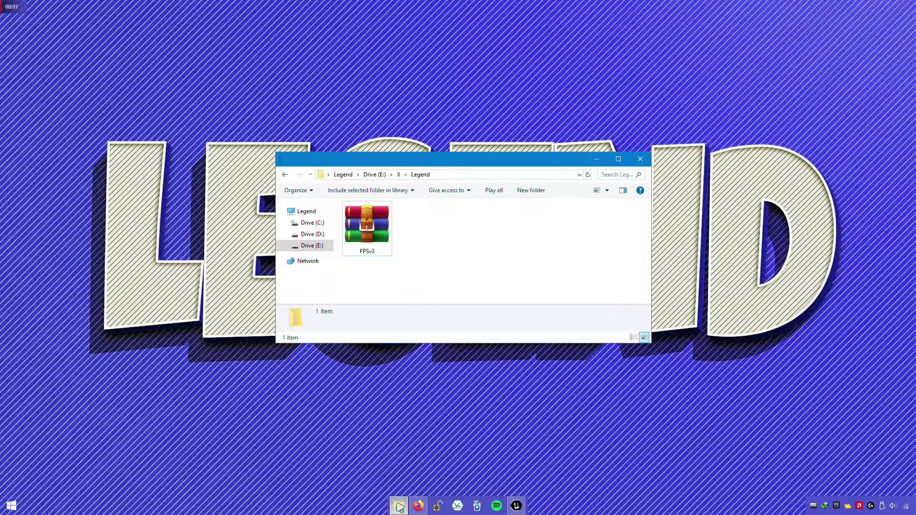
right_click(384, 237)
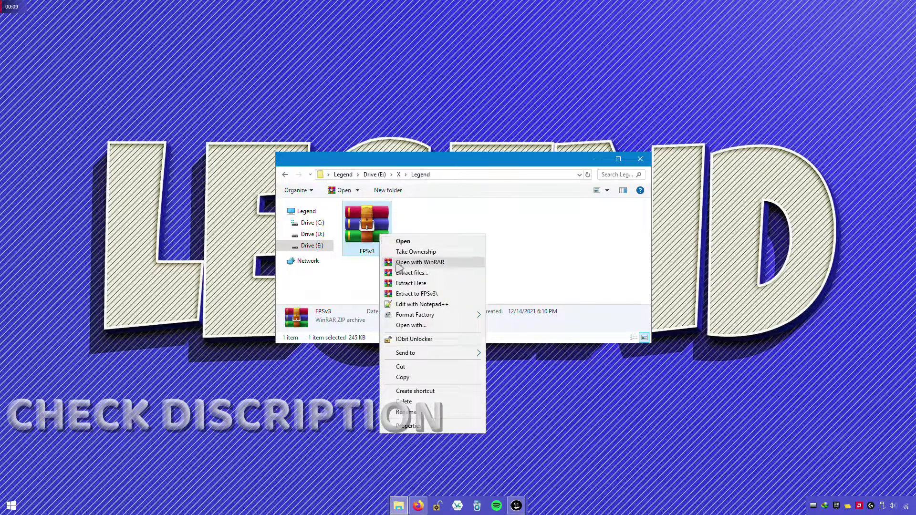
click(434, 285)
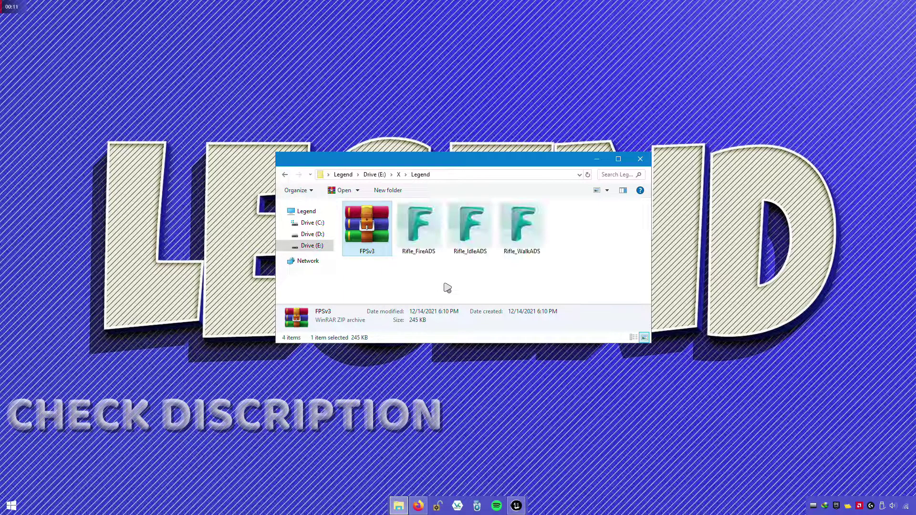
click(459, 285)
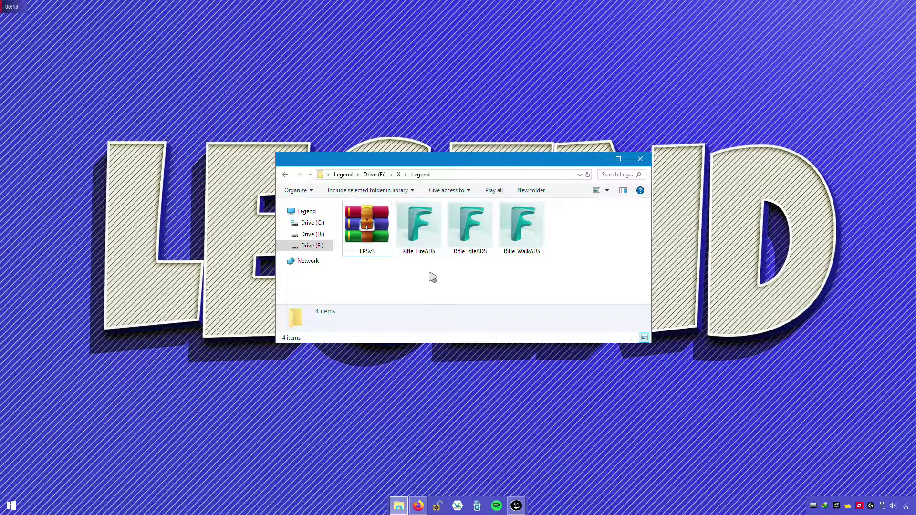
drag(433, 278, 517, 258)
click(506, 271)
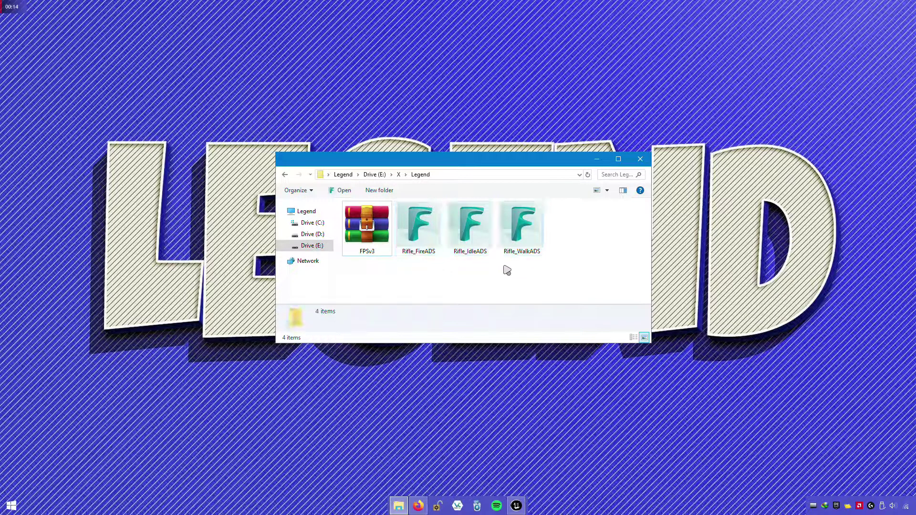
click(525, 505)
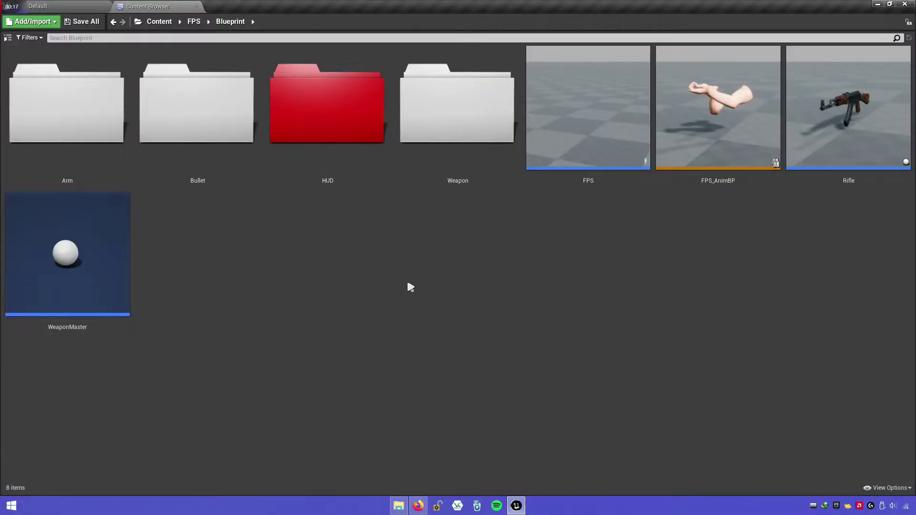
Drag the three Rifle ADS FBX files into Content/FPS/Animation/Arm
click(194, 21)
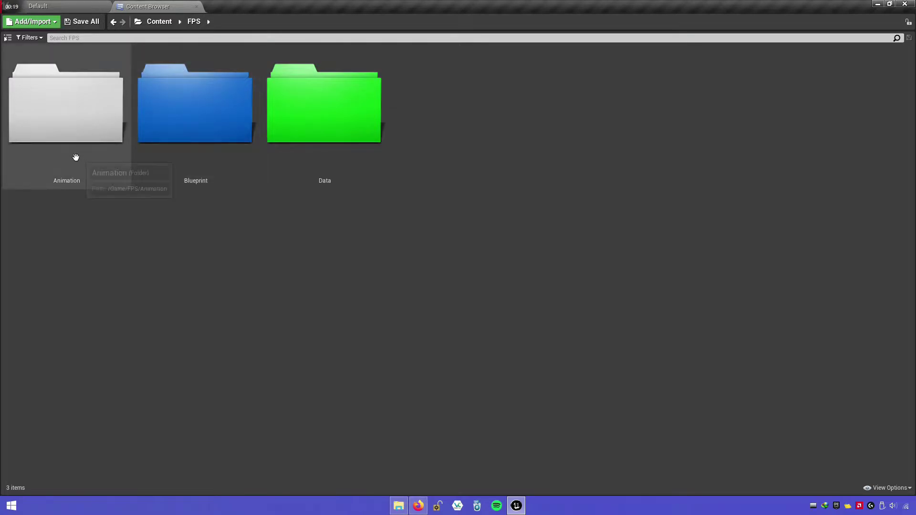
double_click(86, 171)
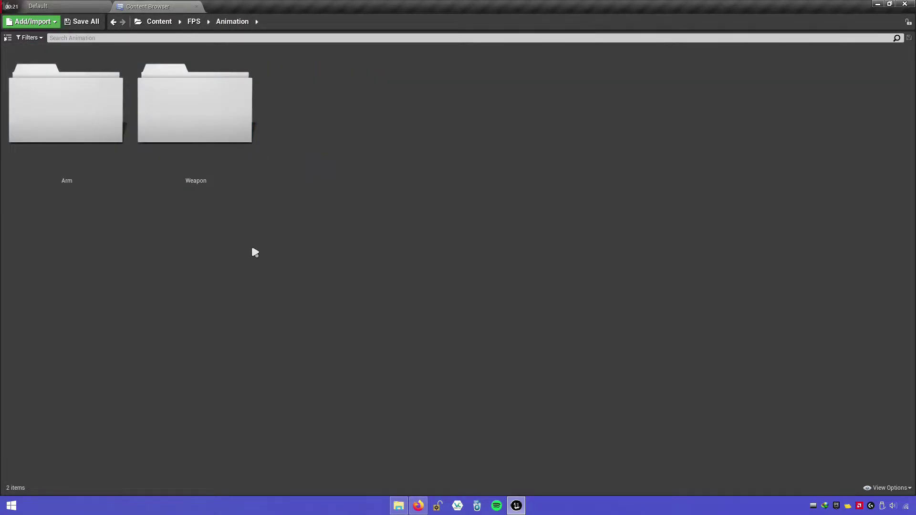
double_click(109, 167)
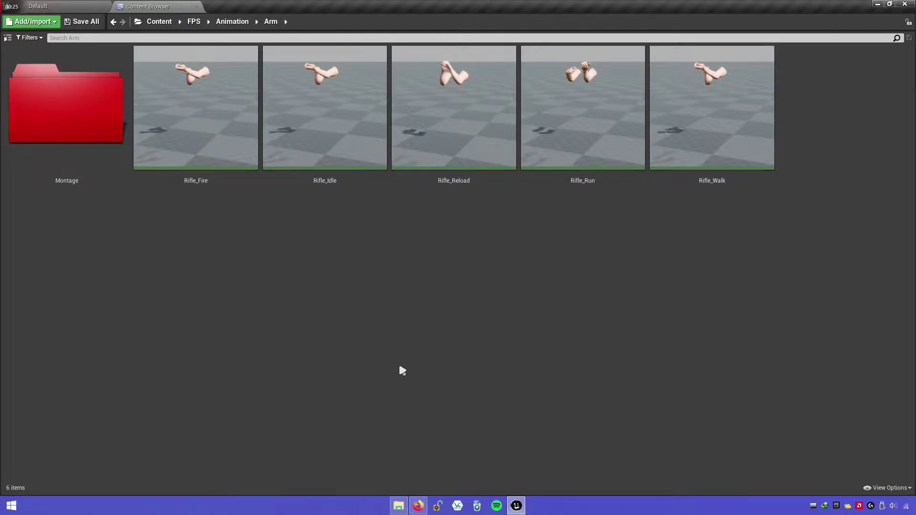
click(399, 504)
drag(421, 267, 530, 241)
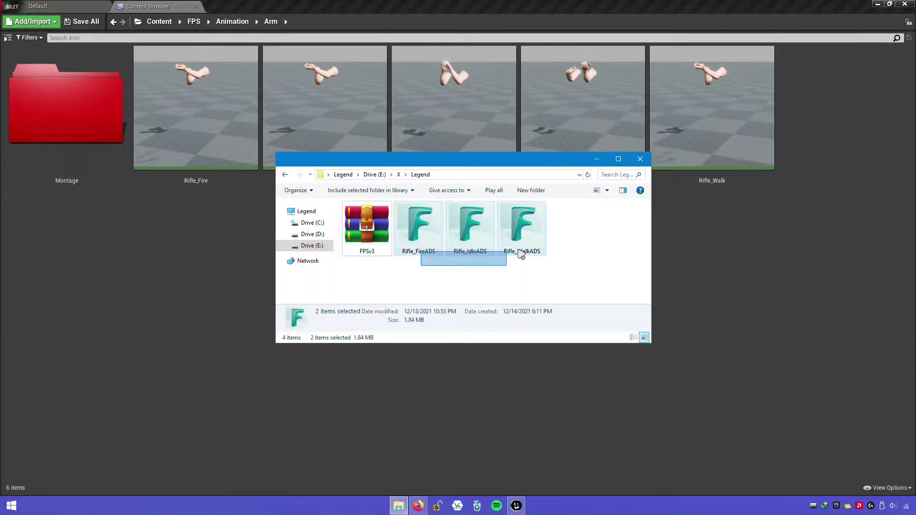
drag(808, 245, 807, 246)
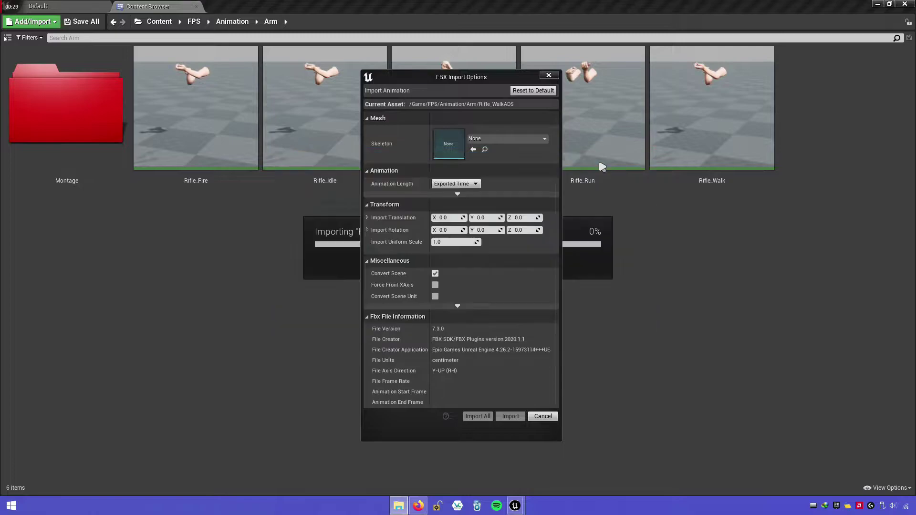
Import them all on Arm_Skeleton and save the three new animations
click(508, 139)
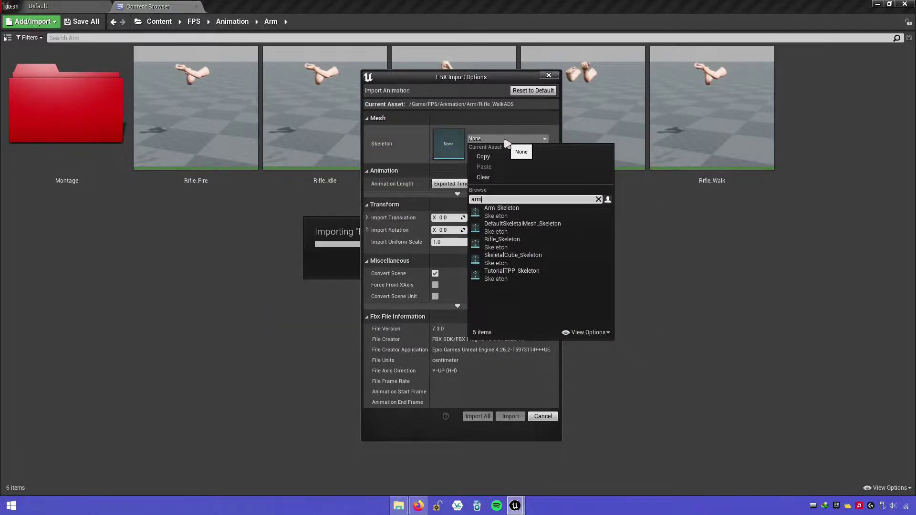
click(532, 212)
click(476, 417)
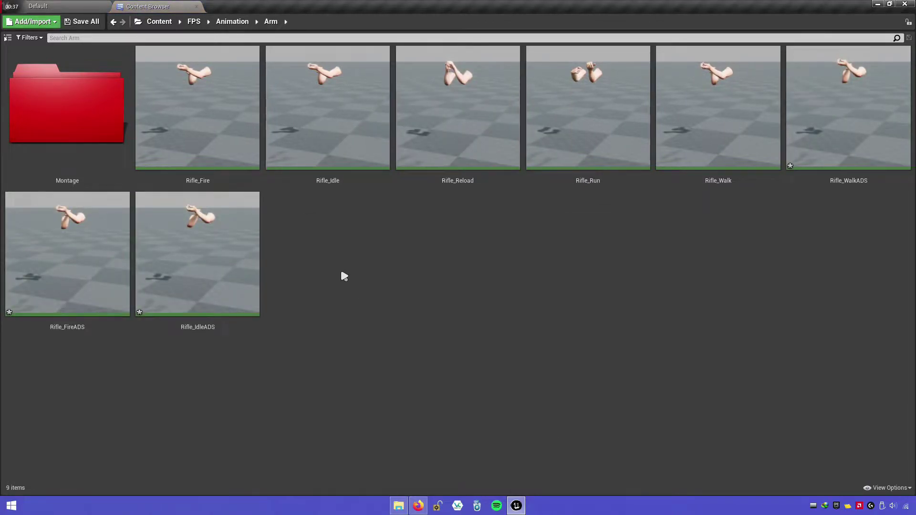
click(82, 22)
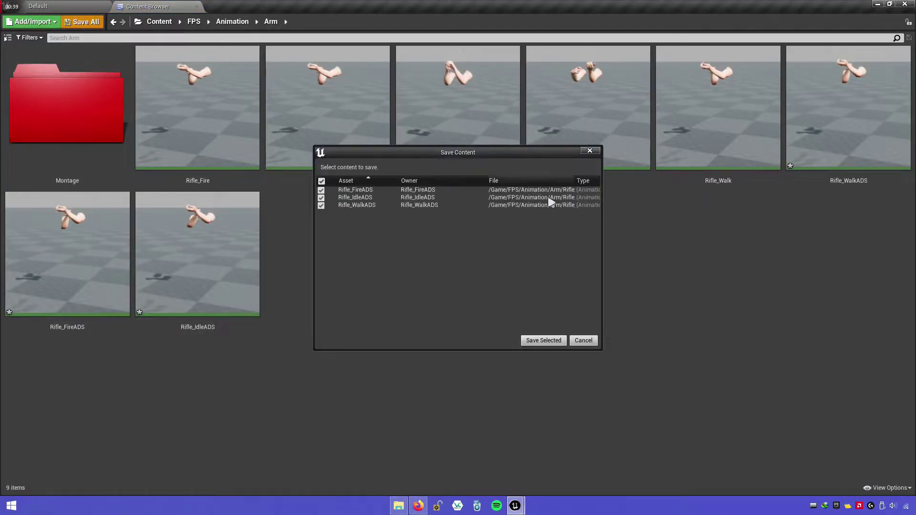
click(544, 341)
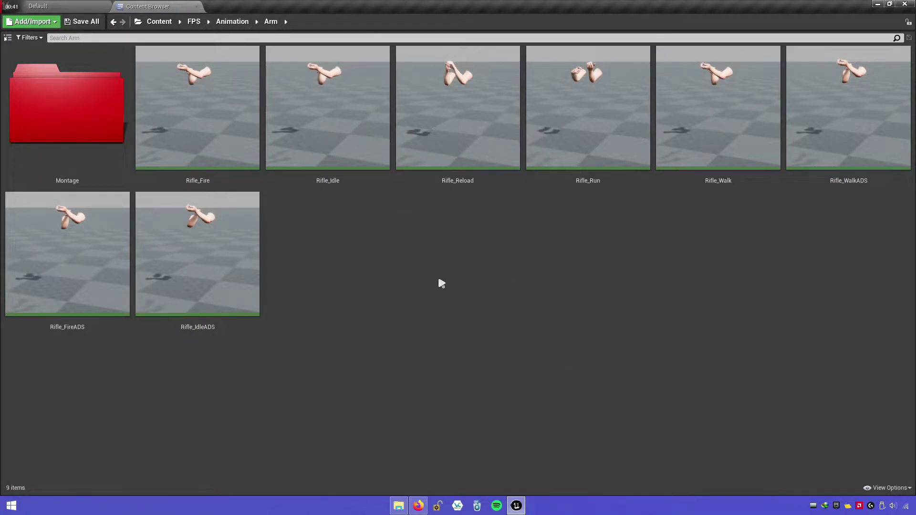
click(198, 321)
Open Rifle_IdleADS, then go to the Input page of Project Settings
double_click(210, 317)
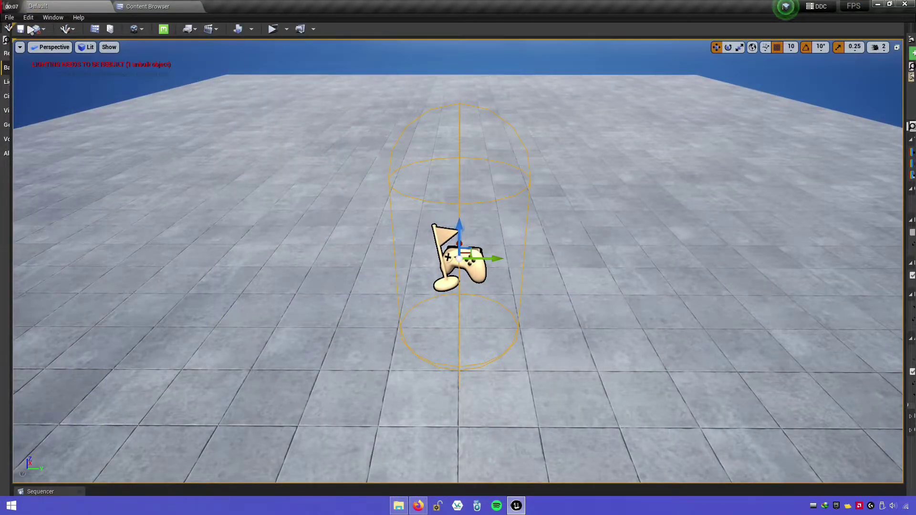
click(28, 17)
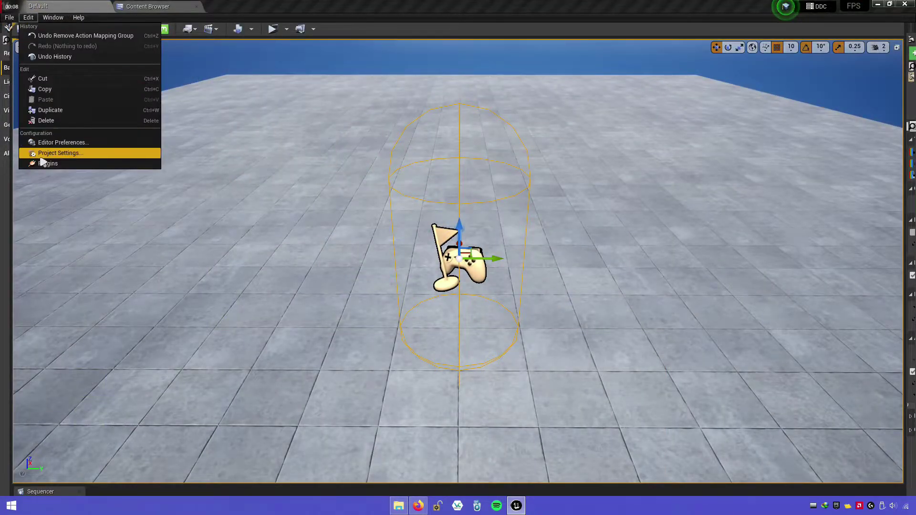
click(87, 157)
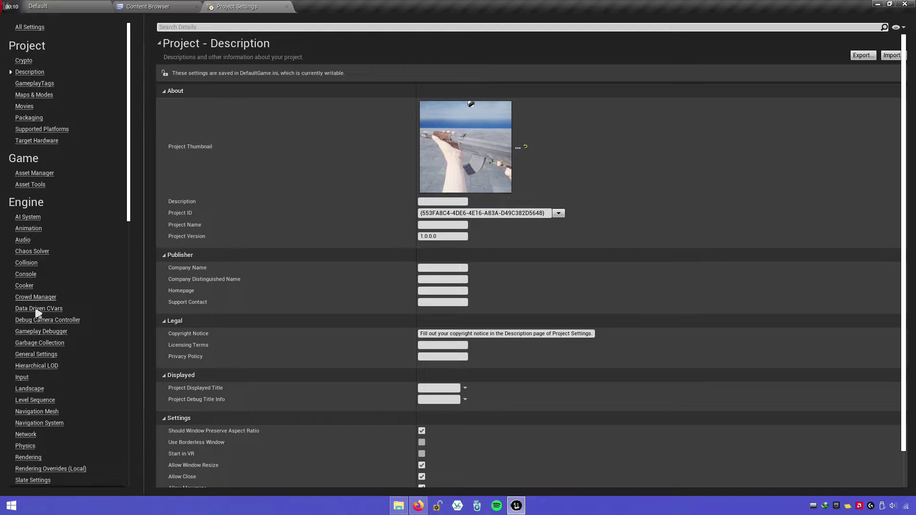
click(22, 377)
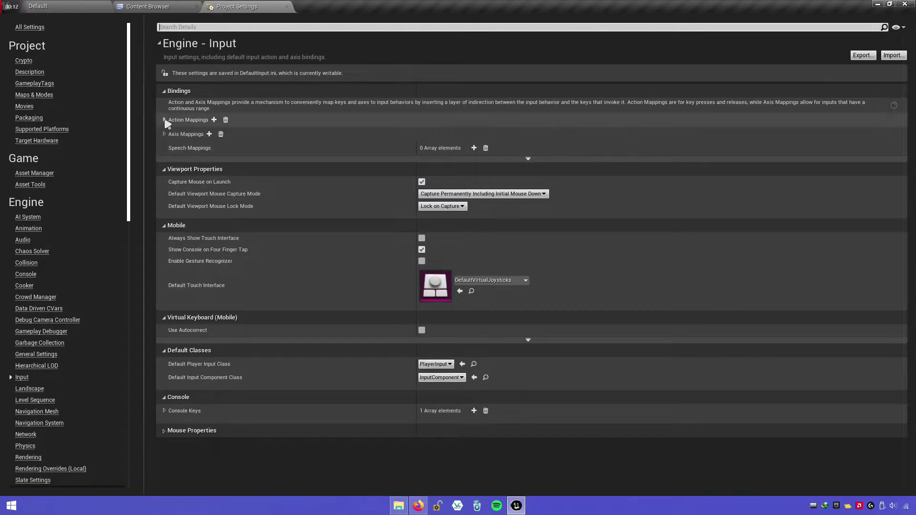
Add an Ads action mapping bound to Right Mouse Button
click(214, 120)
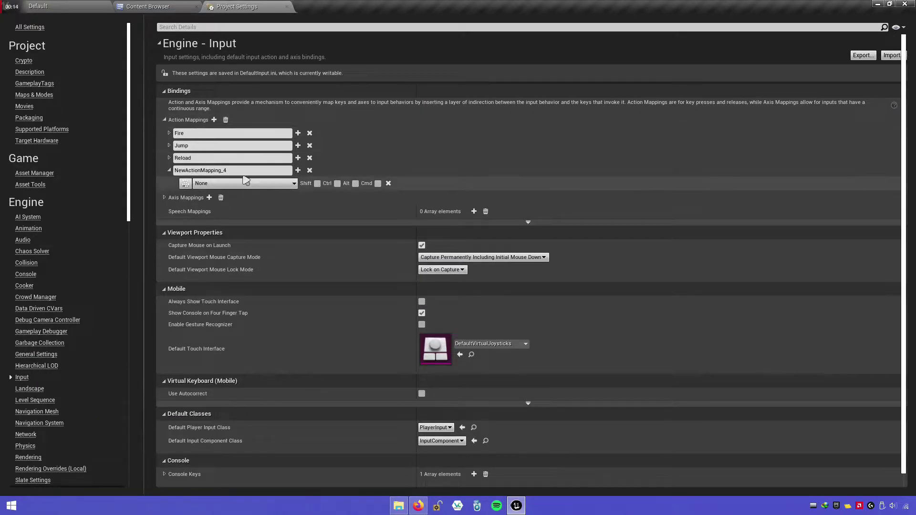
text(Ad)
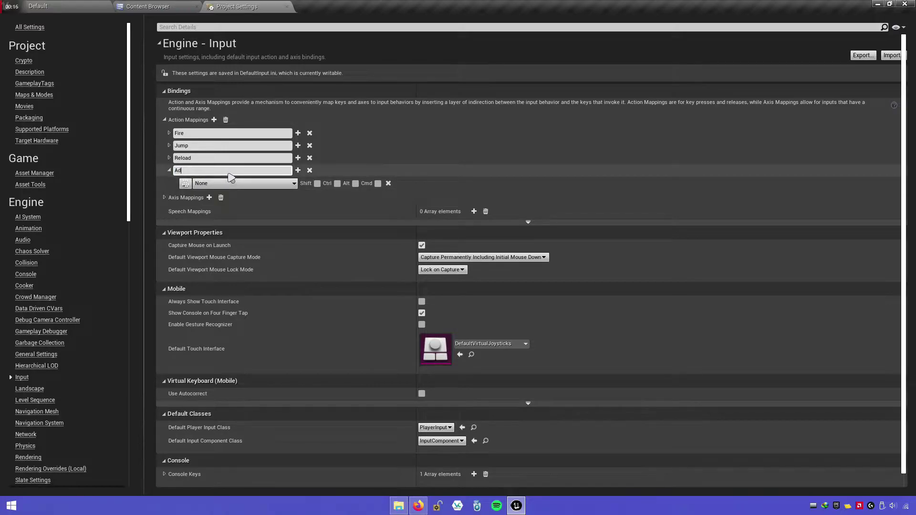
text(s)
click(215, 186)
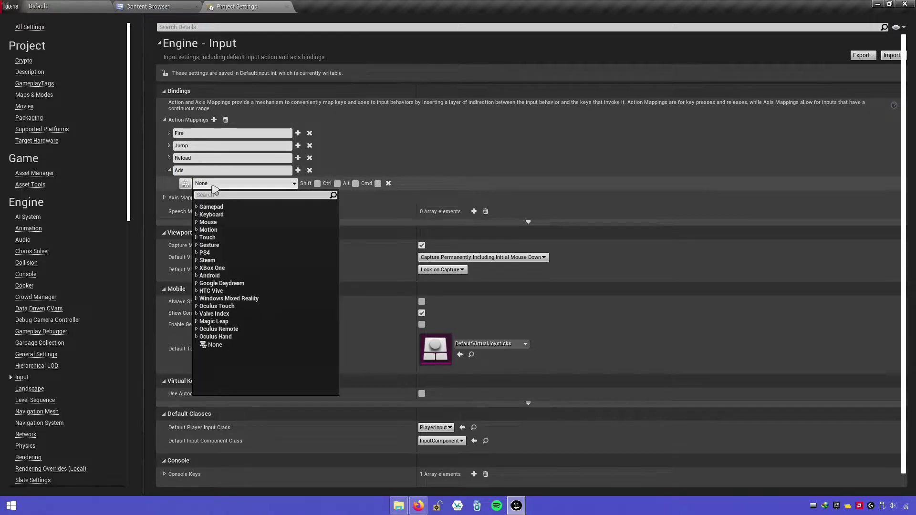
text(rightmous)
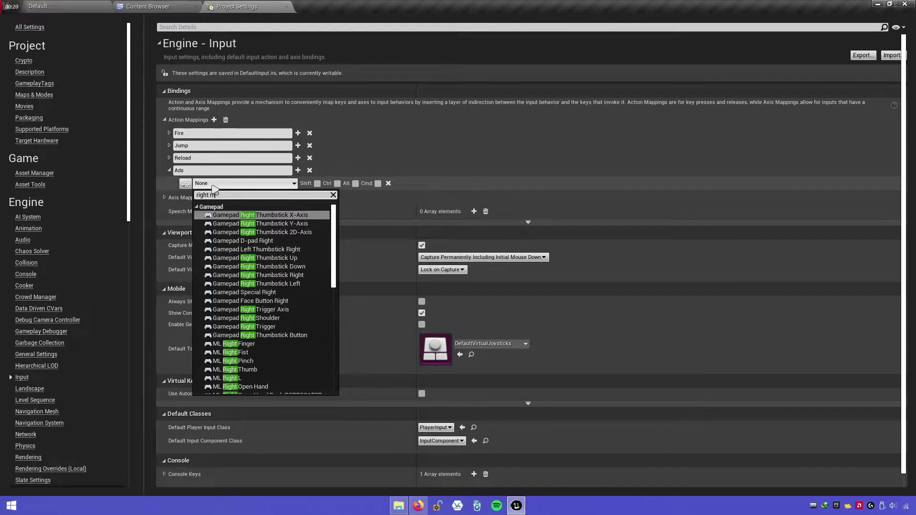
text(e)
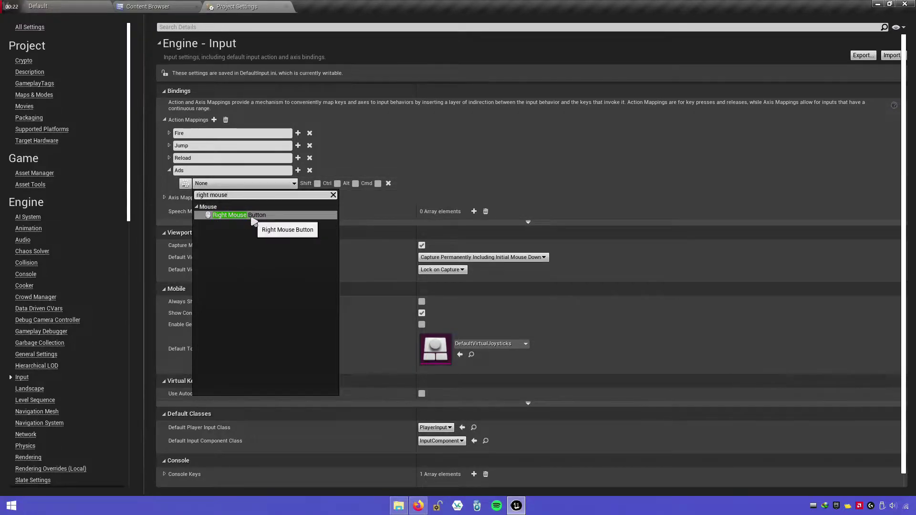
click(251, 218)
click(170, 169)
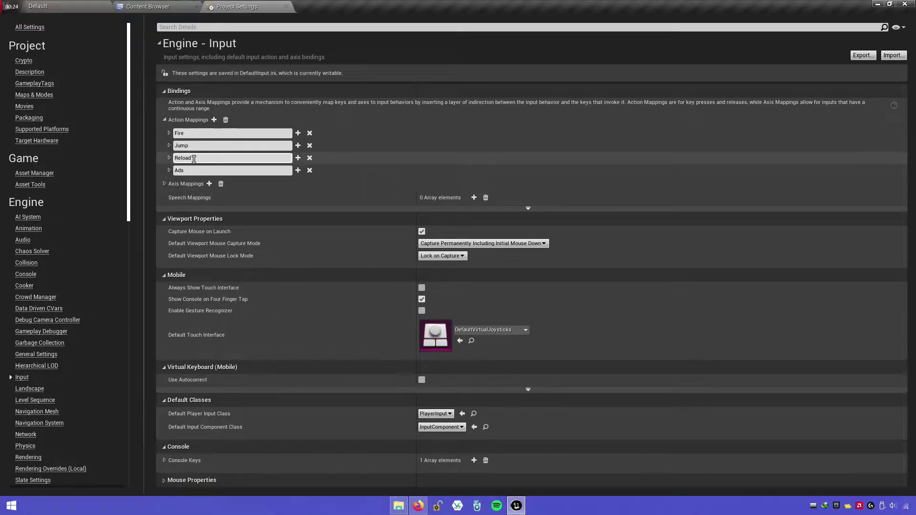
Open the FPS blueprint and add an InputAction Ads event to its Event Graph
click(287, 7)
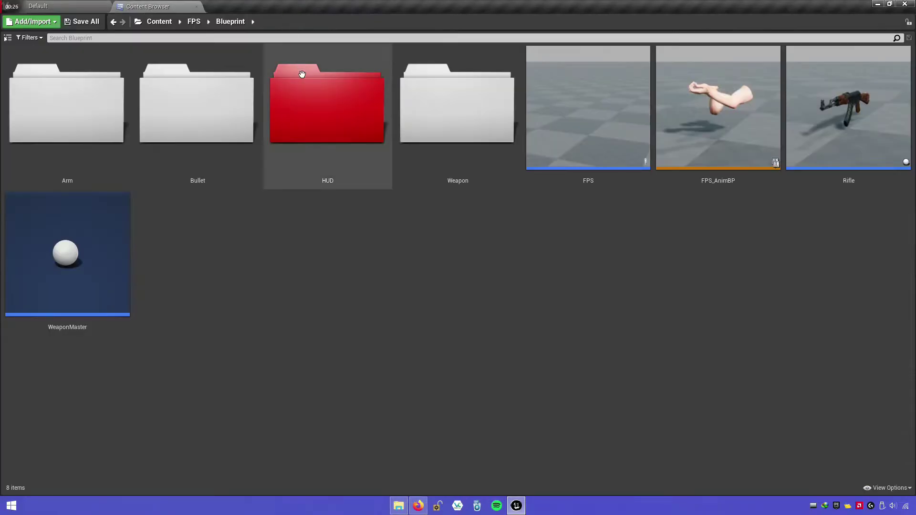
double_click(603, 177)
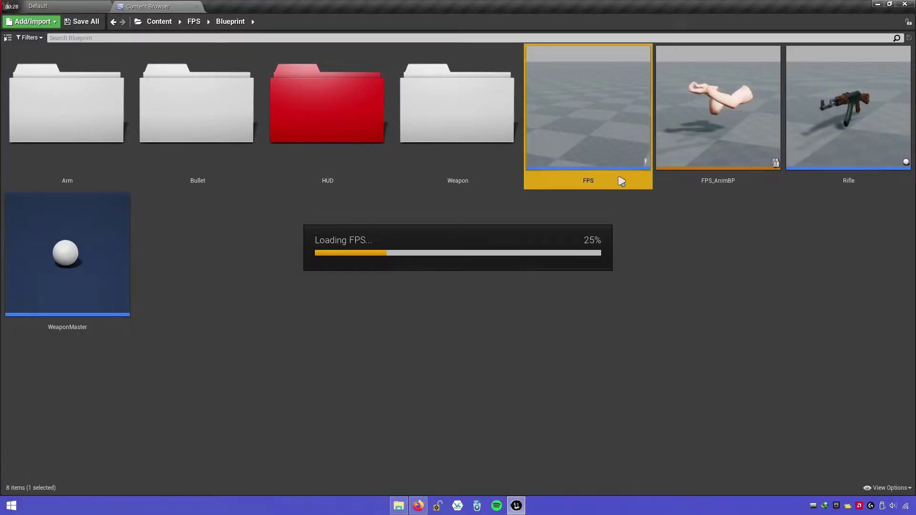
mouse_move(395, 311)
right_down()
mouse_move(393, 393)
mouse_move(385, 185)
right_up()
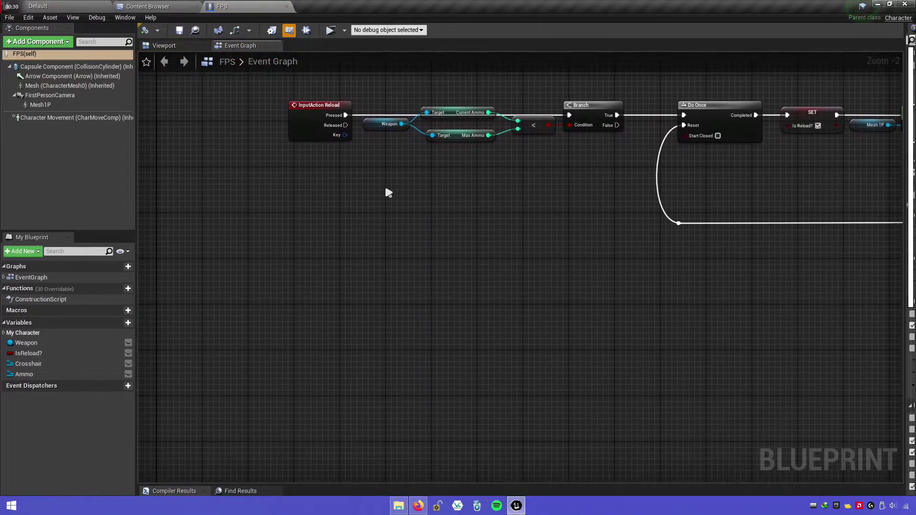
scroll(296, 301, up, 2)
right_click(273, 308)
text(ads)
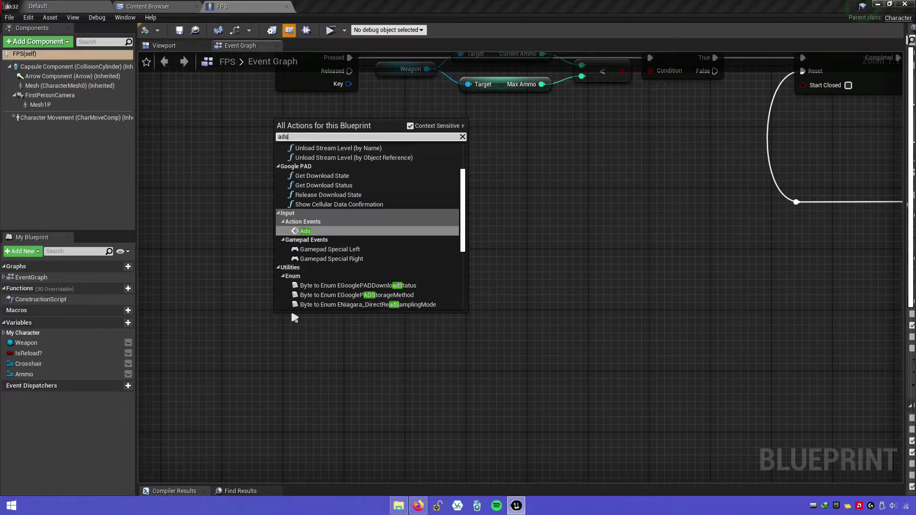
click(308, 233)
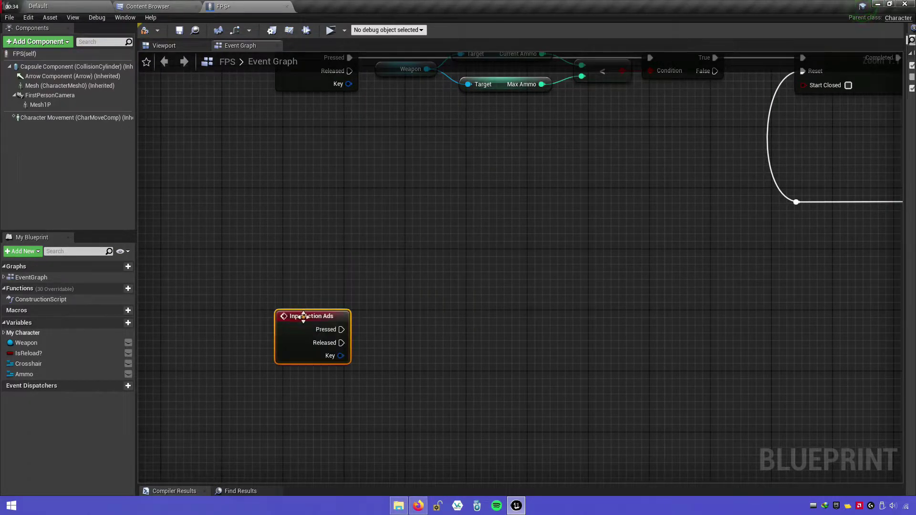
right_drag(354, 407, 338, 278)
click(366, 269)
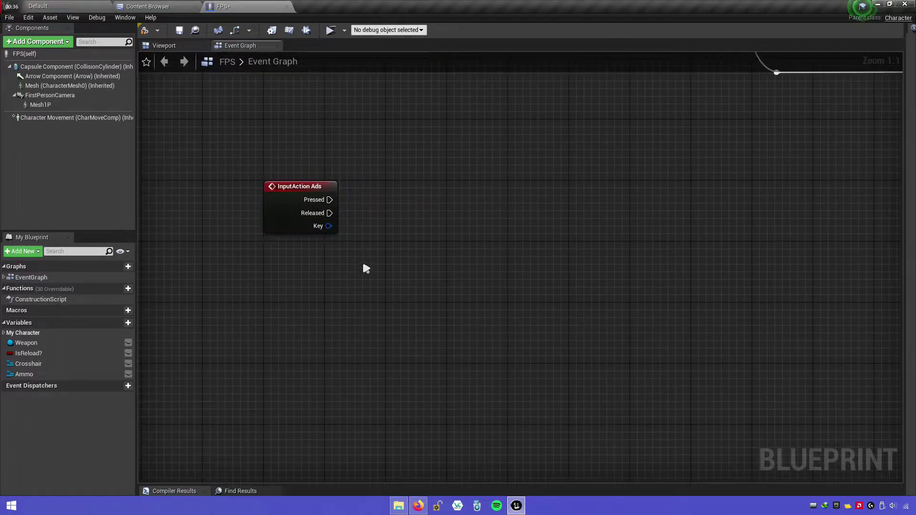
Create a boolean variable IsAds? and place a SET IsAds? node
click(117, 325)
text(IsAds?)
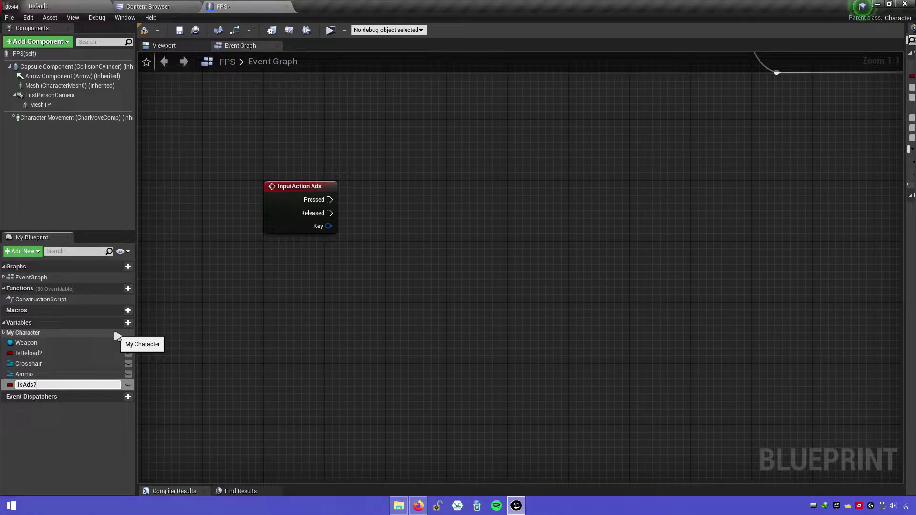
key(Return)
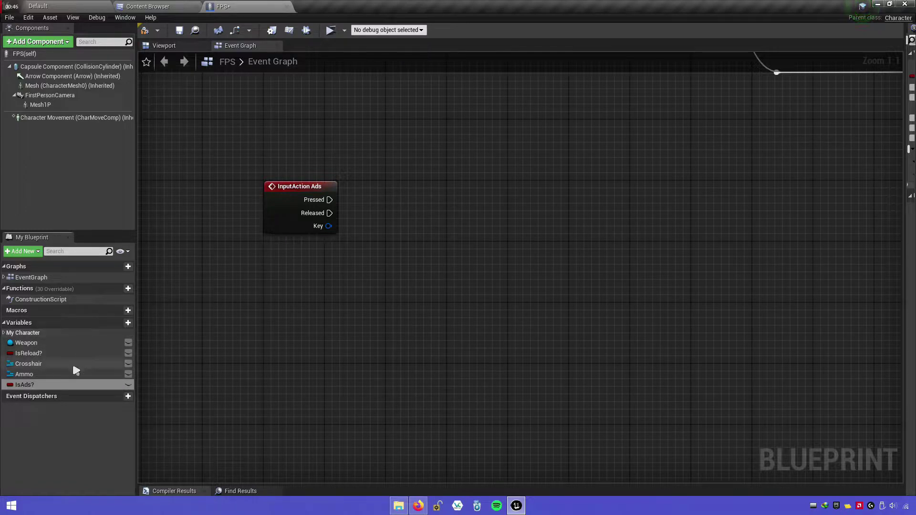
mouse_move(79, 385)
mouse_down()
mouse_move(200, 386)
mouse_move(491, 189)
mouse_up()
click(504, 206)
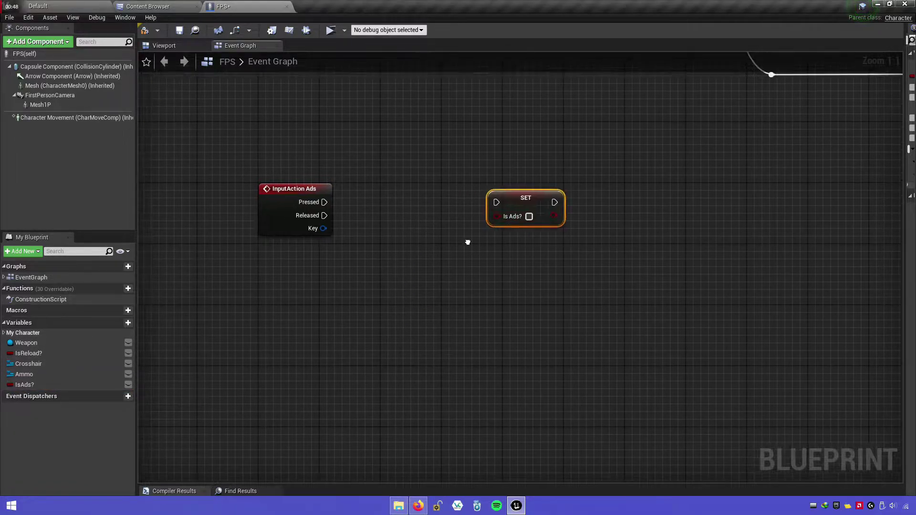
Route Ads Pressed through a Flip Flop whose A output sets IsAds? to true
drag(288, 216, 339, 225)
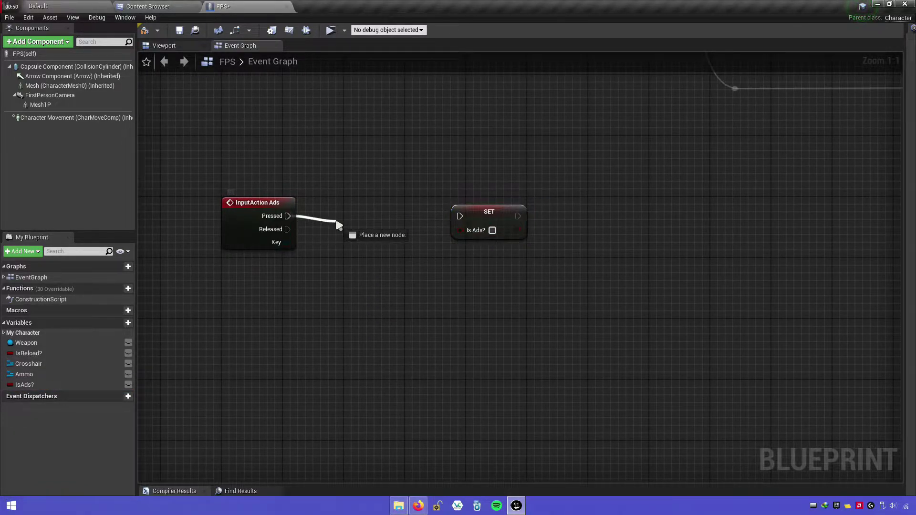
text(flip)
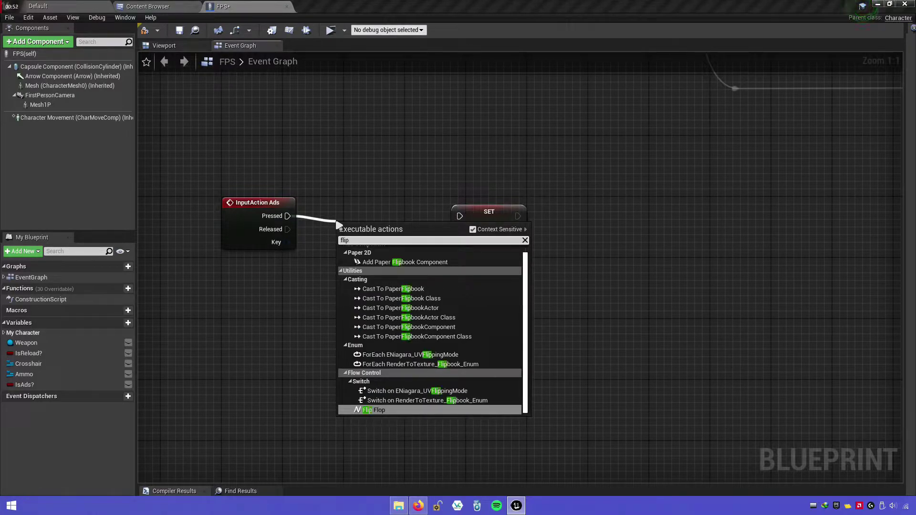
text( flop)
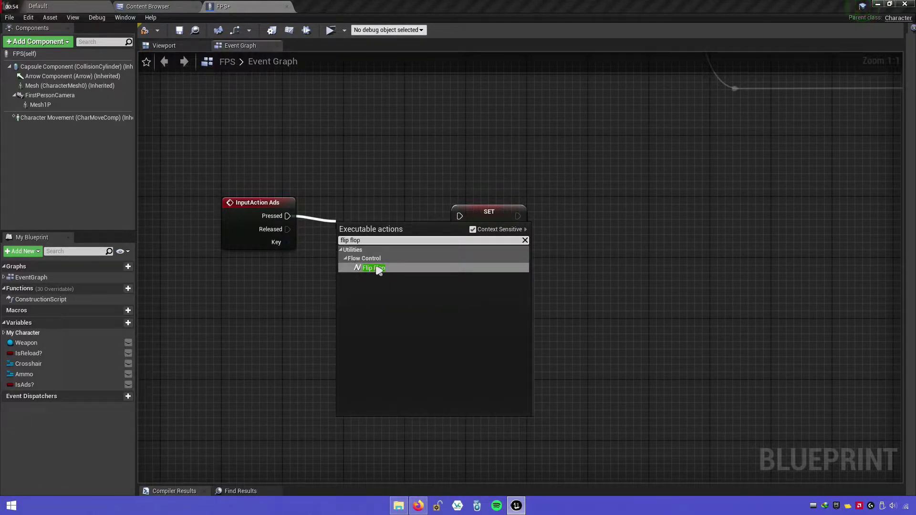
click(379, 270)
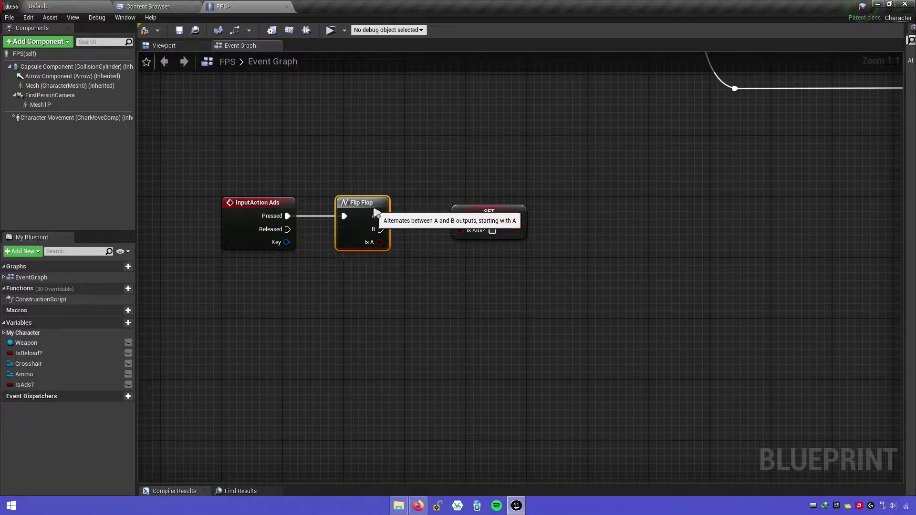
mouse_move(377, 213)
mouse_down()
mouse_move(354, 213)
mouse_move(460, 216)
mouse_move(439, 216)
mouse_up()
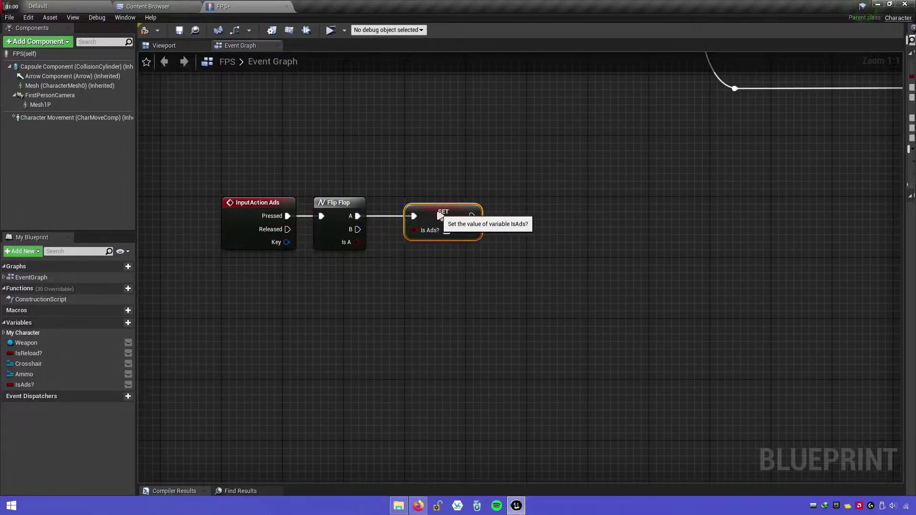
click(428, 289)
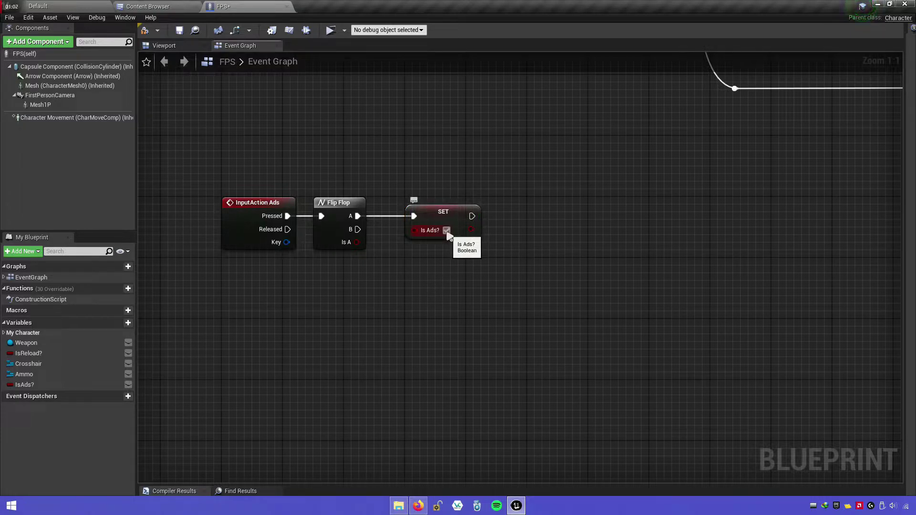
click(447, 231)
Add a second SET IsAds? node below the first, left unchecked
right_drag(453, 285, 420, 291)
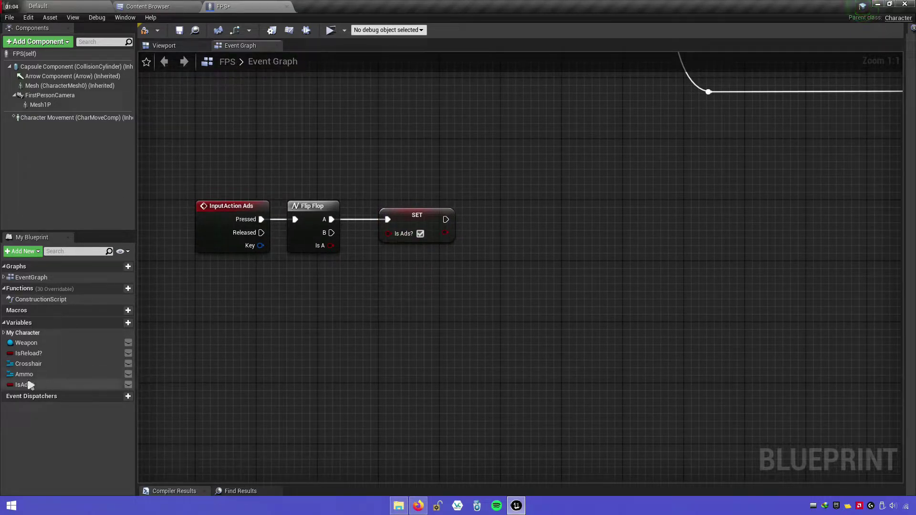
drag(24, 385, 341, 321)
drag(423, 321, 423, 322)
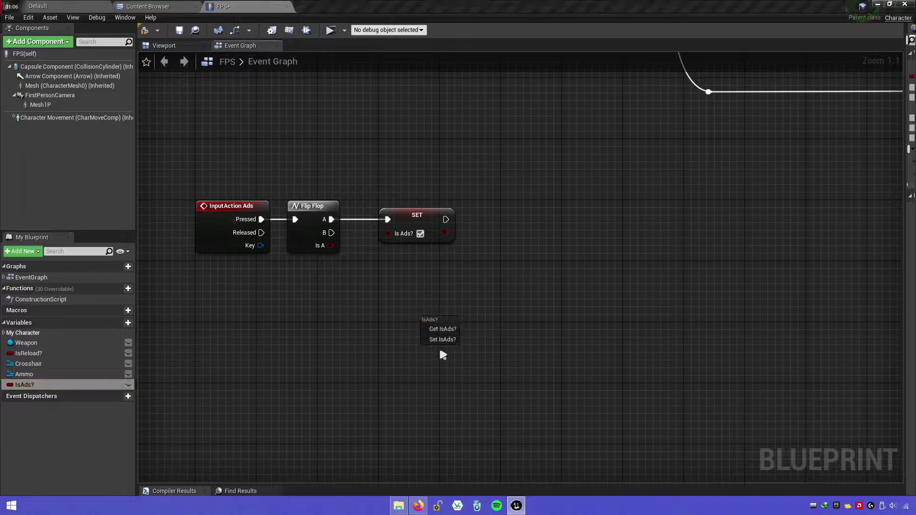
click(436, 340)
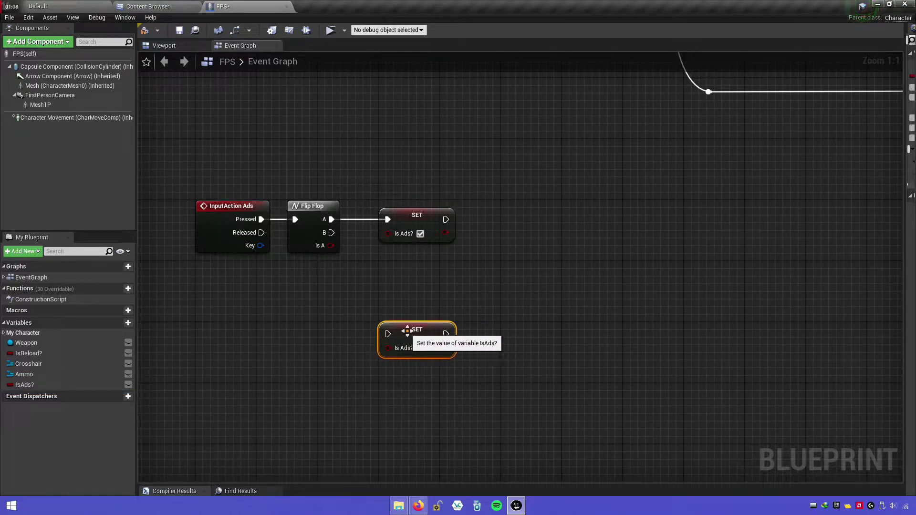
click(485, 339)
right_drag(508, 307, 442, 323)
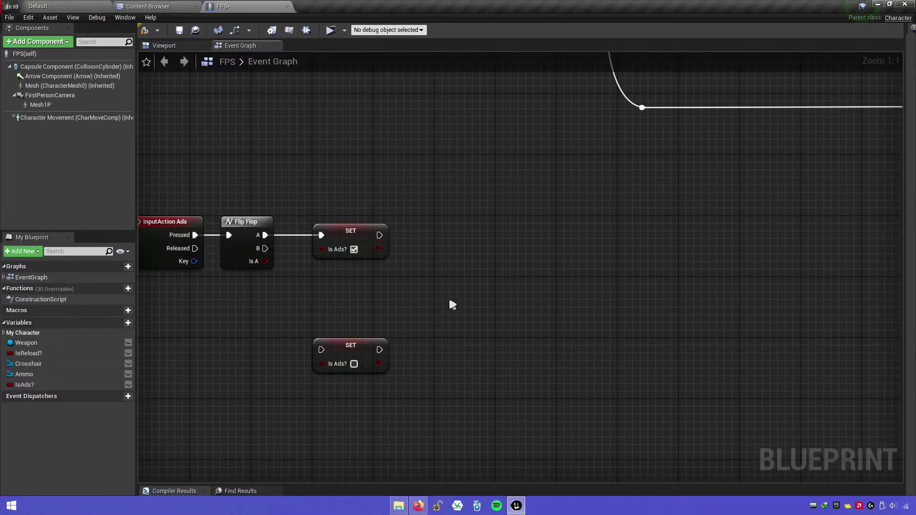
Add a Timeline node named Zoom to the Event Graph
right_click(480, 270)
click(475, 233)
right_click(475, 234)
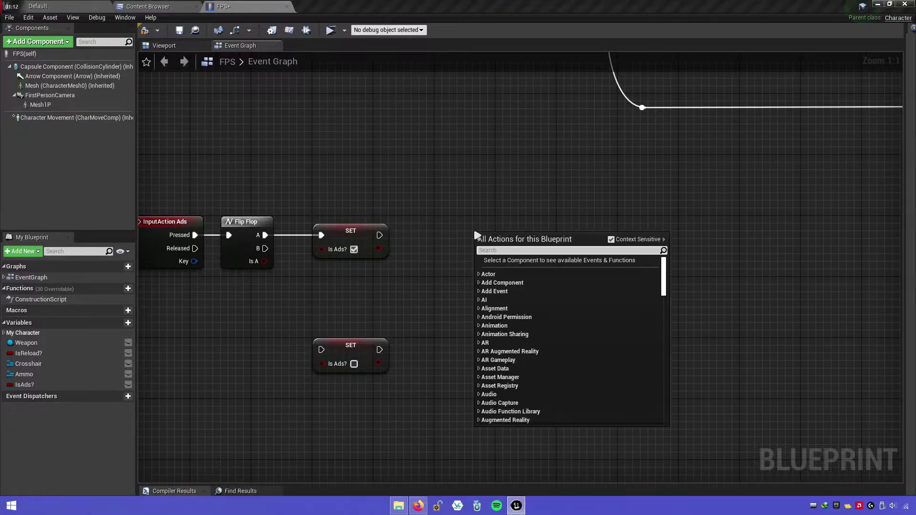
text(add timmel)
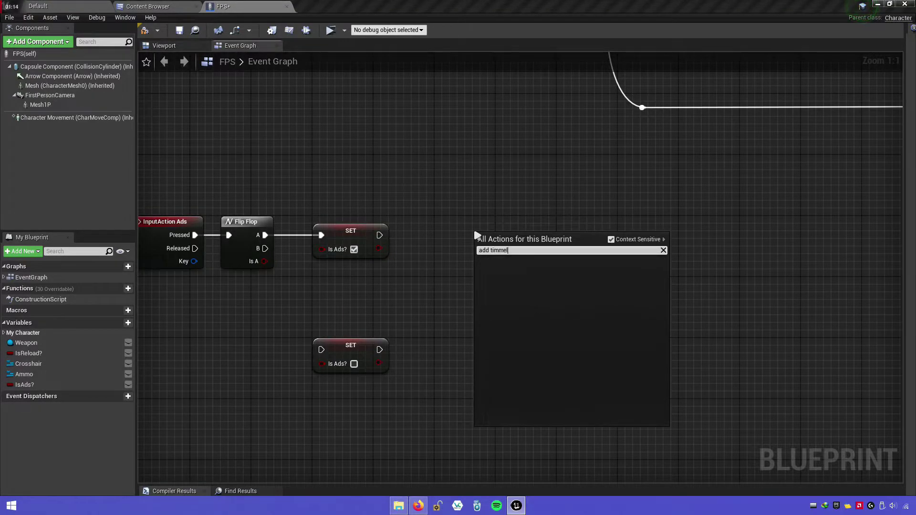
key(BackSpace)
key(BackSpace)
key(BackSpace)
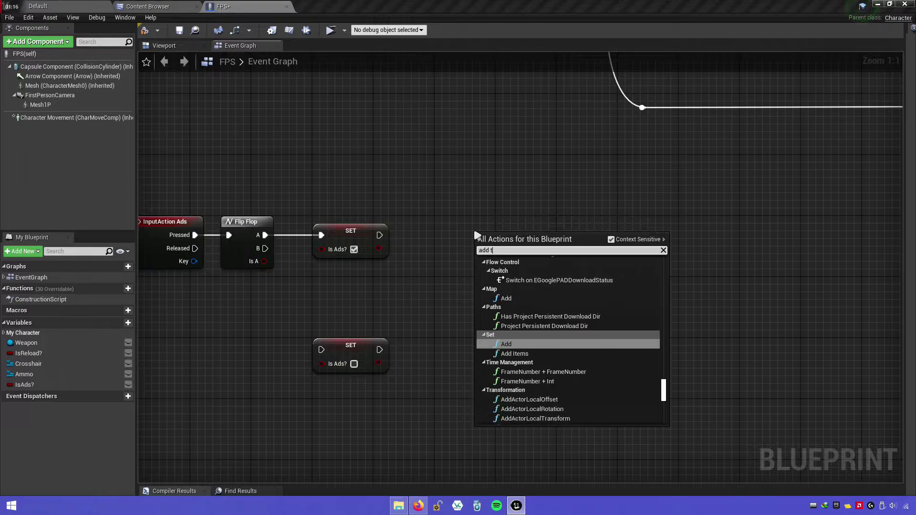
text(imeline)
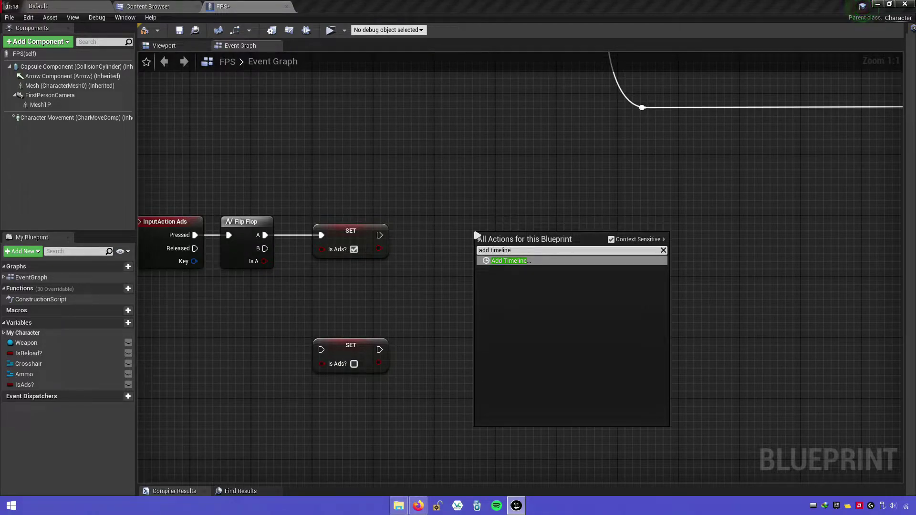
click(507, 261)
text(Zoom)
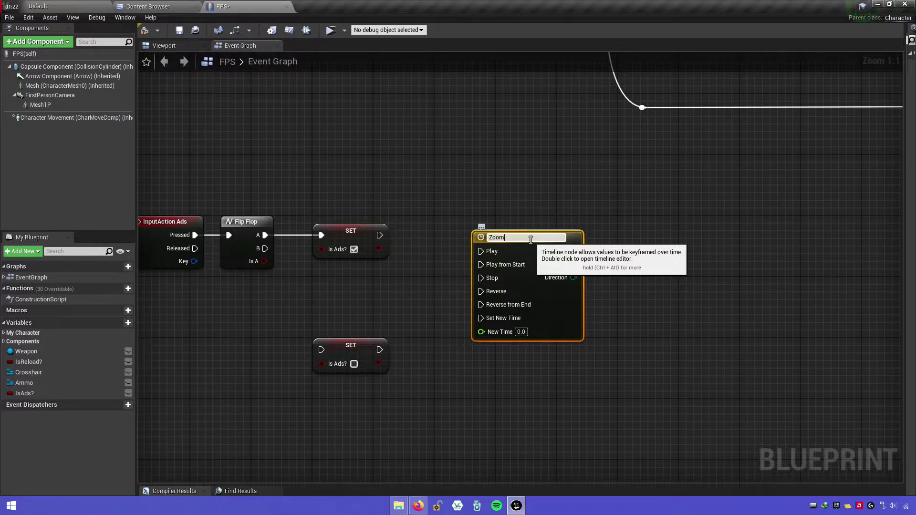
click(503, 190)
Place Zoom beside the SET nodes and wire the false IsAds? setter to its Reverse input
mouse_move(522, 244)
mouse_down()
mouse_move(470, 222)
mouse_move(380, 236)
mouse_up()
click(426, 253)
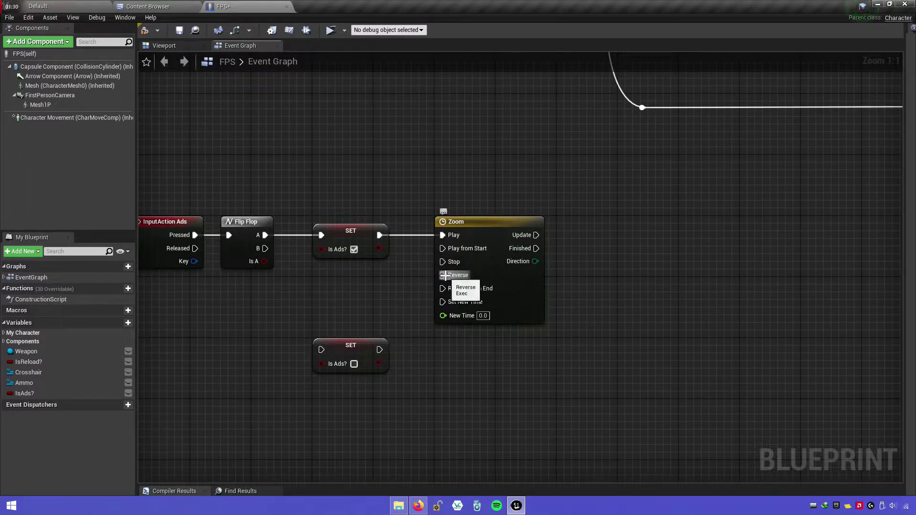
drag(442, 276, 379, 349)
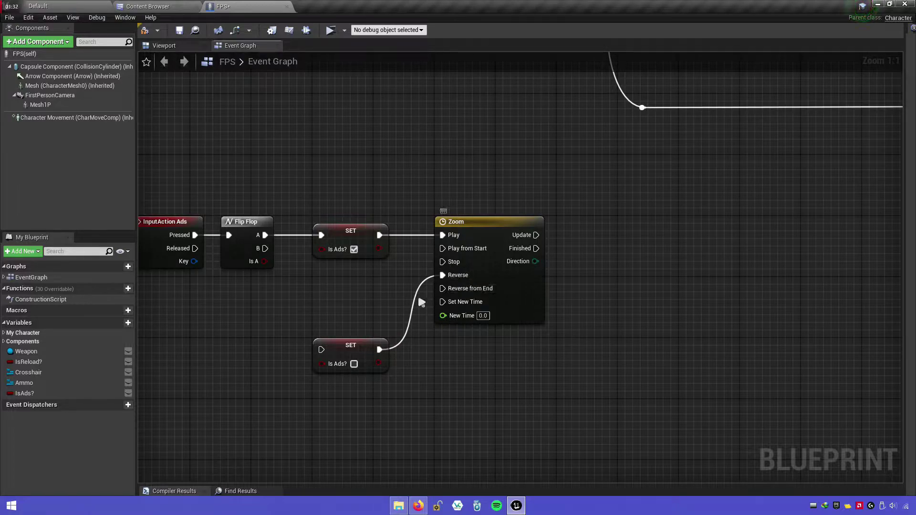
right_drag(410, 262, 339, 263)
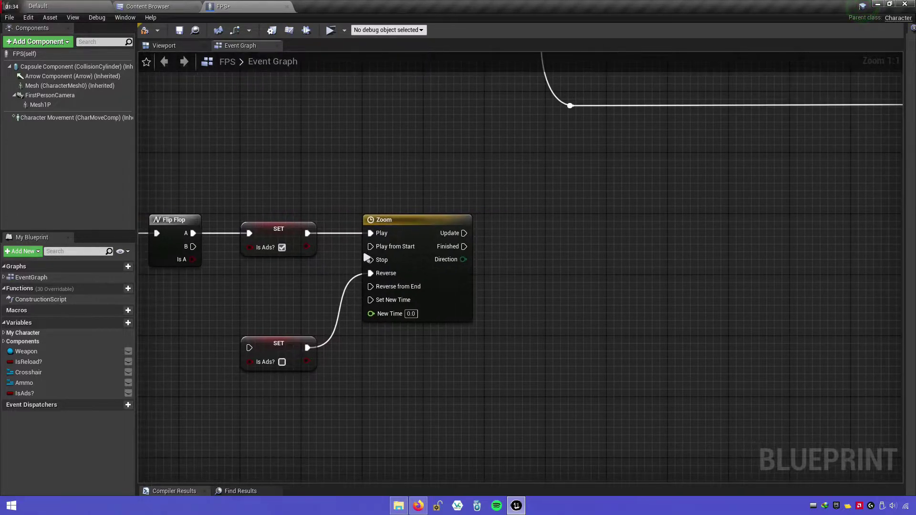
Add a float track named Alpha to the Zoom timeline with a first key at time 0, value 0
double_click(420, 228)
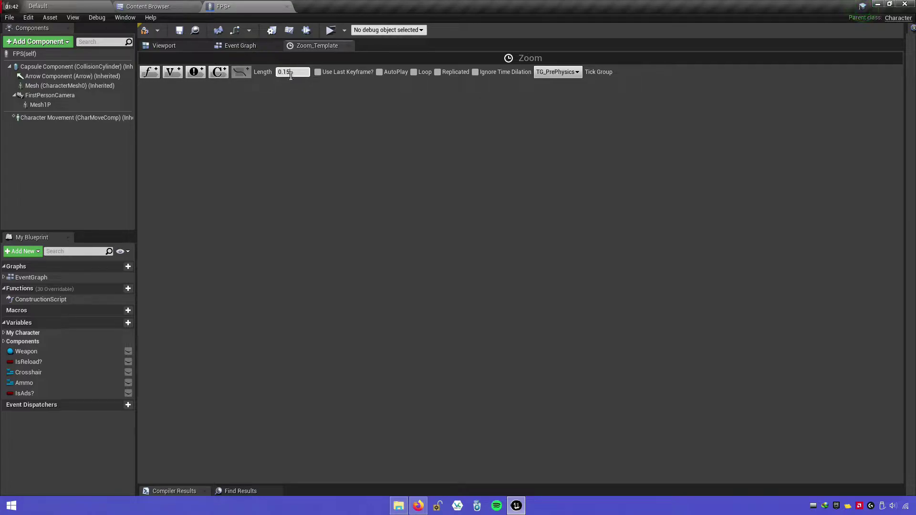
click(150, 73)
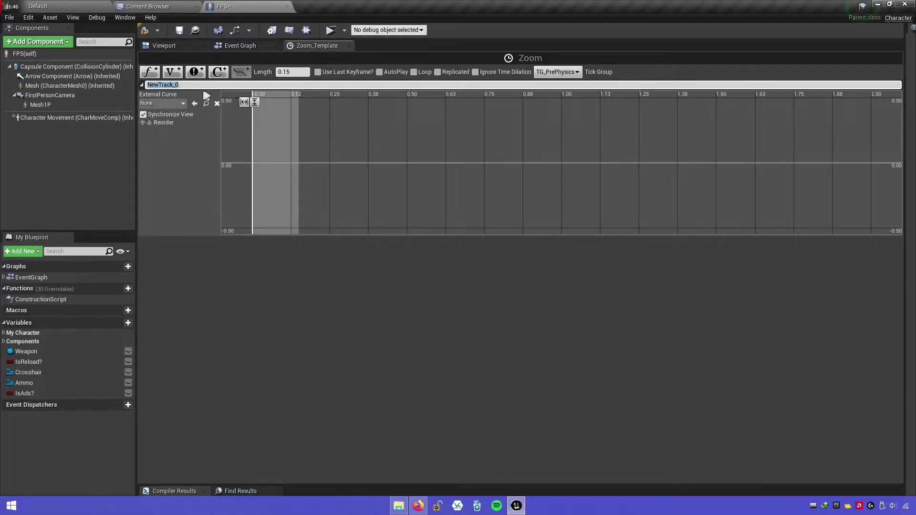
text(Alpha)
key(Return)
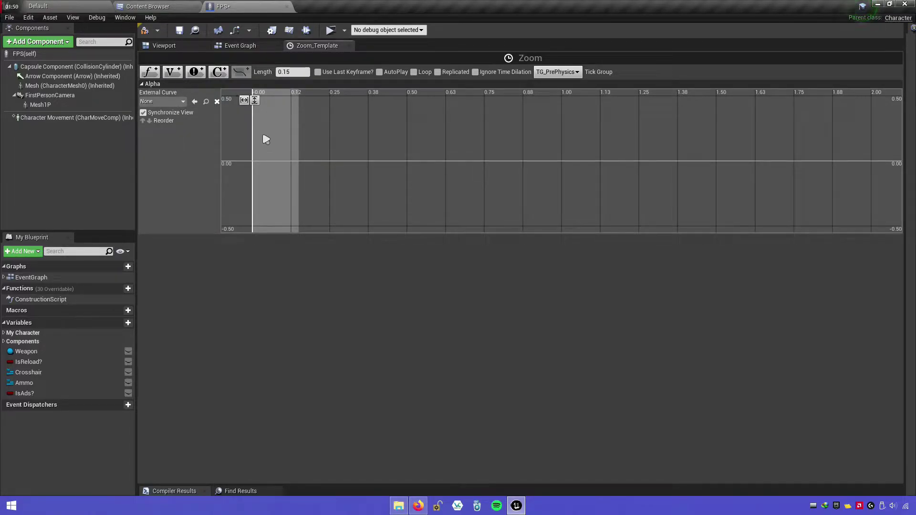
right_click(263, 135)
click(282, 146)
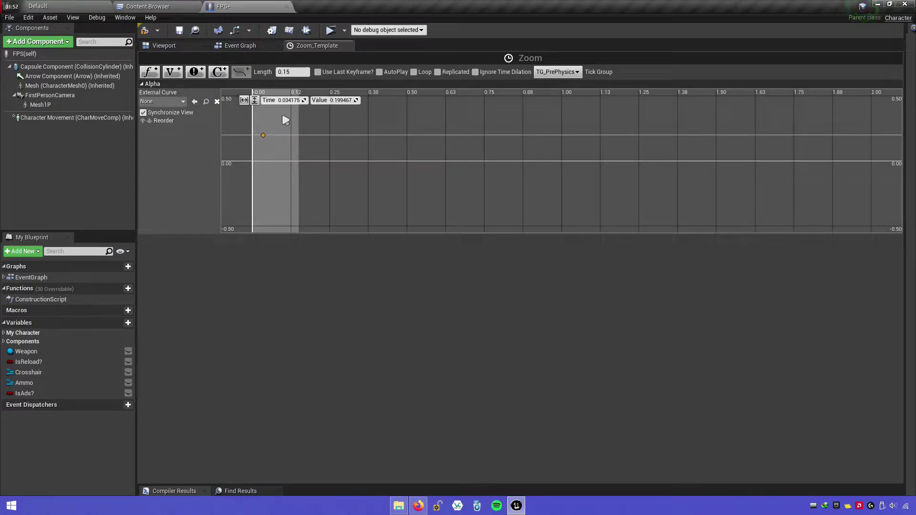
click(291, 100)
key(Tab)
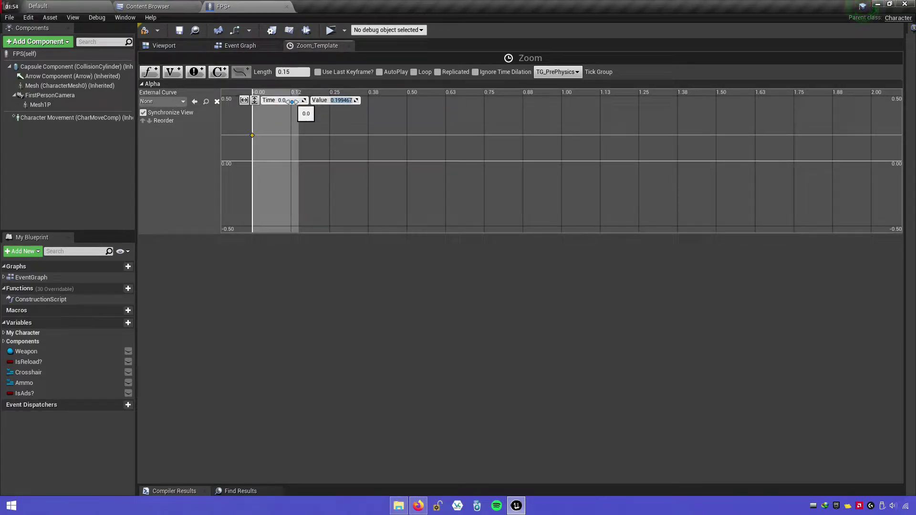
text(0)
key(Return)
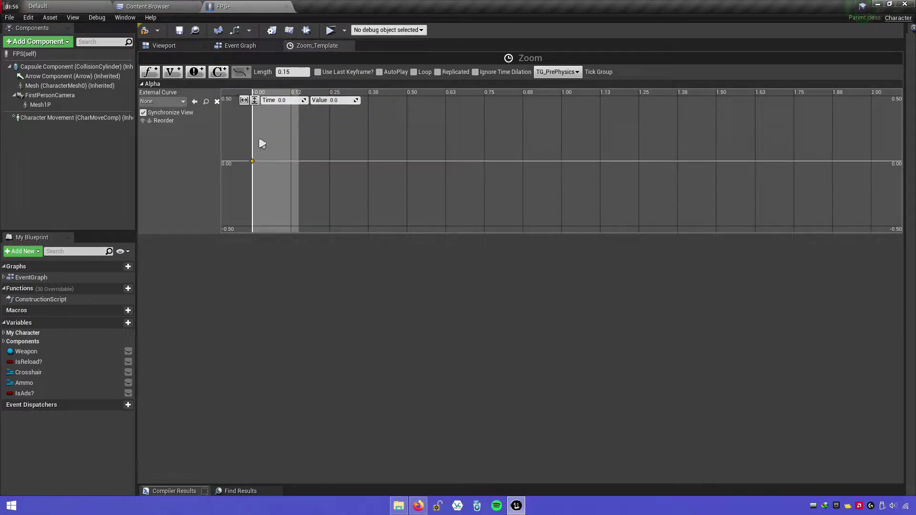
Add a second Alpha key at time 0.15, value 1, fit the curve, and save
right_click(270, 136)
click(300, 149)
text(0.15)
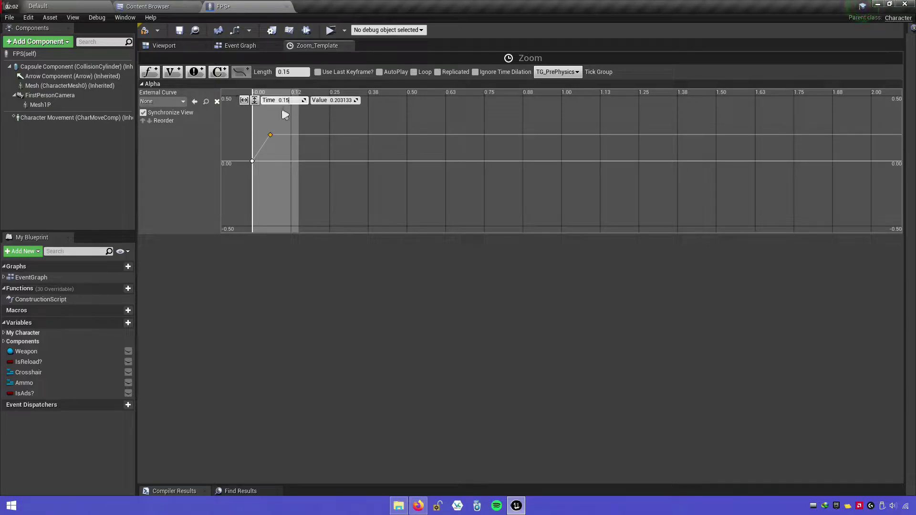
click(344, 102)
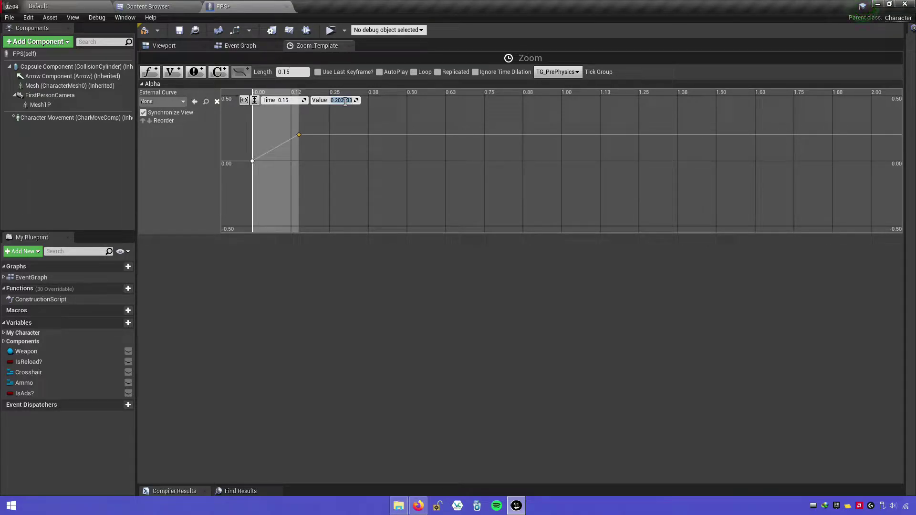
text(1)
key(Return)
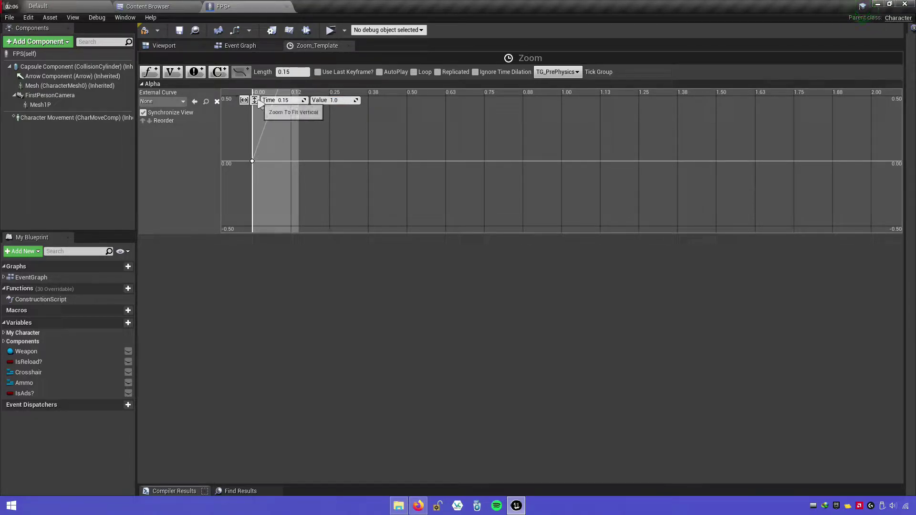
click(254, 100)
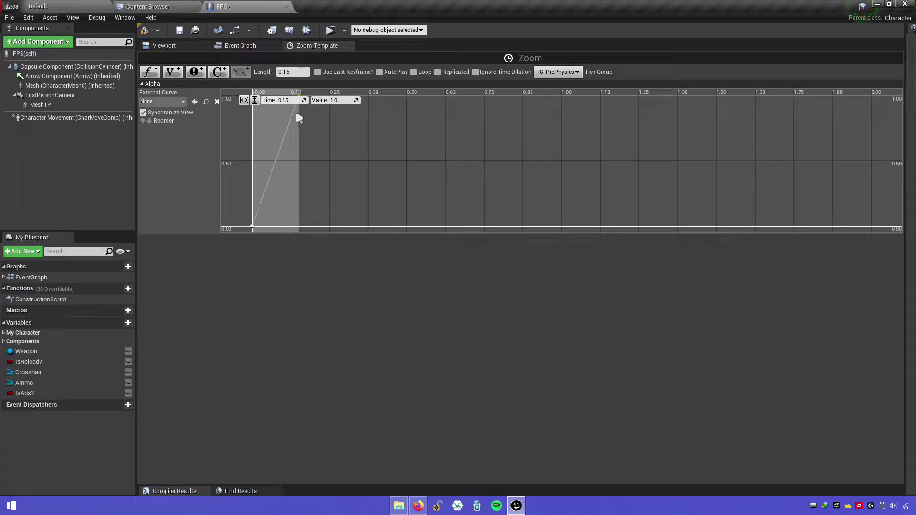
click(253, 99)
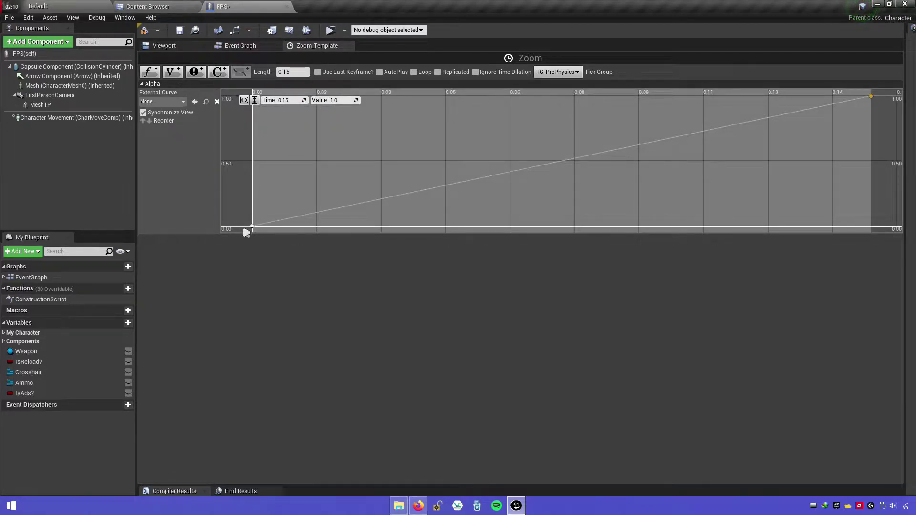
click(252, 225)
click(871, 97)
click(180, 31)
In the Event Graph, add a FirstPersonCamera reference and a Set Field Of View node for it
click(350, 46)
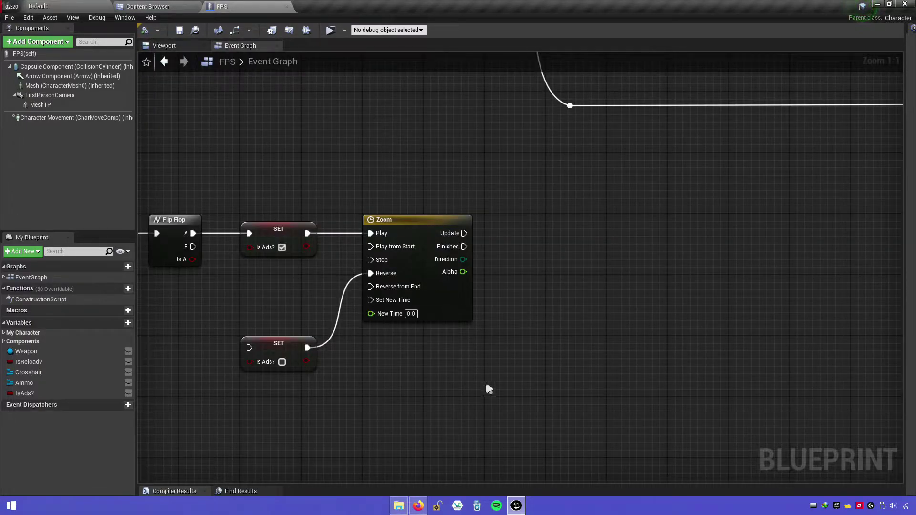
right_drag(490, 389, 423, 352)
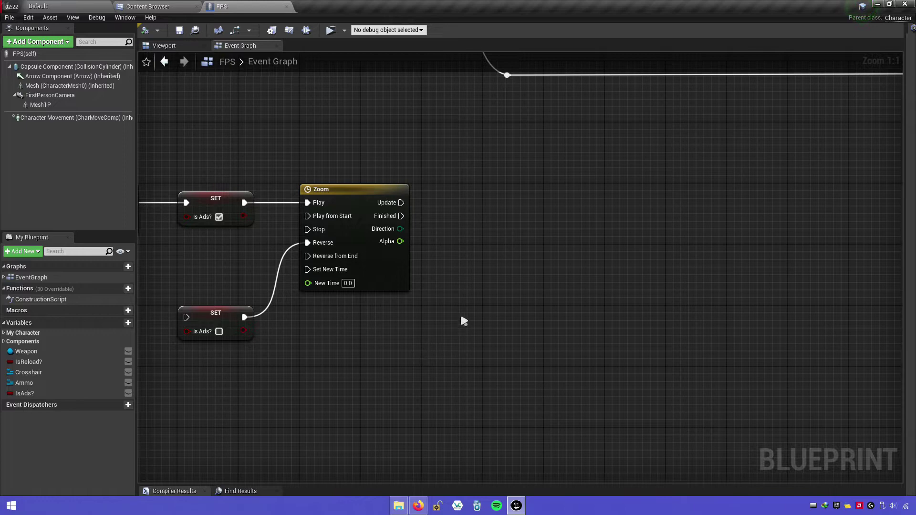
mouse_move(50, 95)
mouse_down()
mouse_move(479, 234)
mouse_move(509, 213)
mouse_move(562, 222)
mouse_up()
text(set)
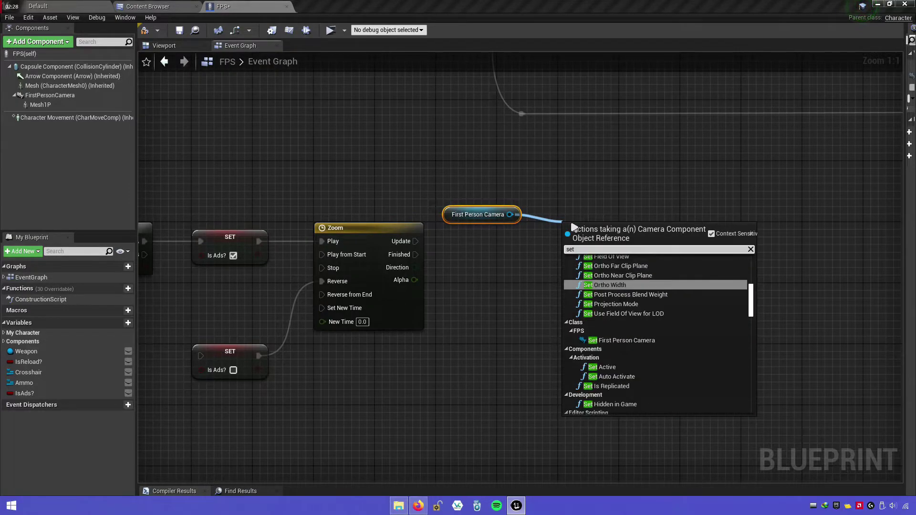
text( field of view)
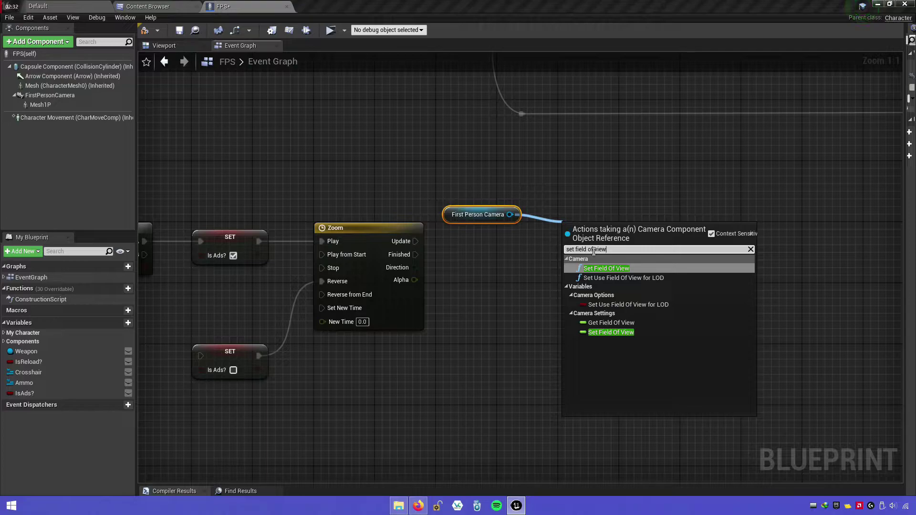
click(627, 269)
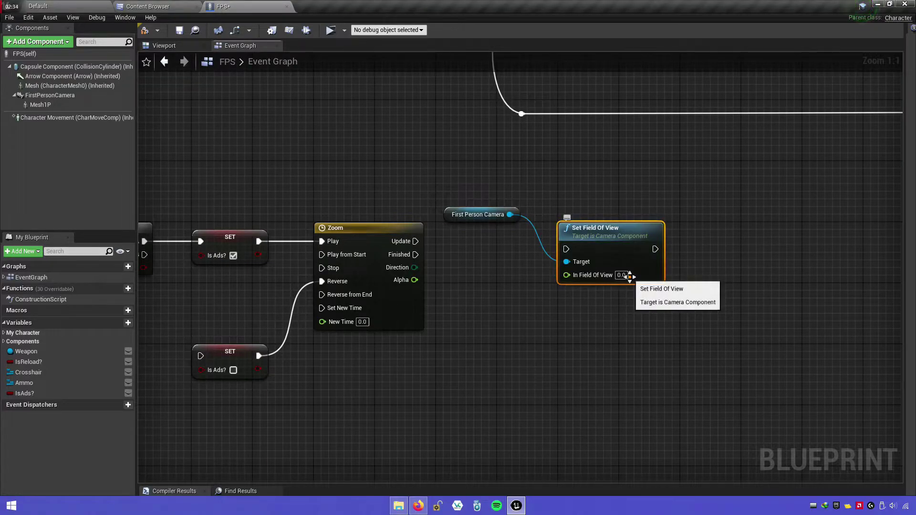
Wire Zoom's Update output into Set Field Of View and line up the camera nodes
drag(566, 249, 417, 244)
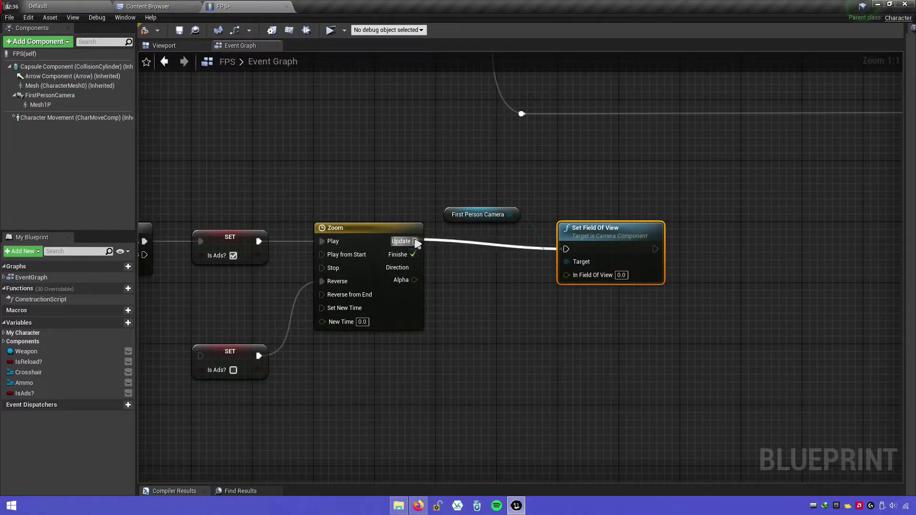
drag(563, 227, 562, 211)
key(q)
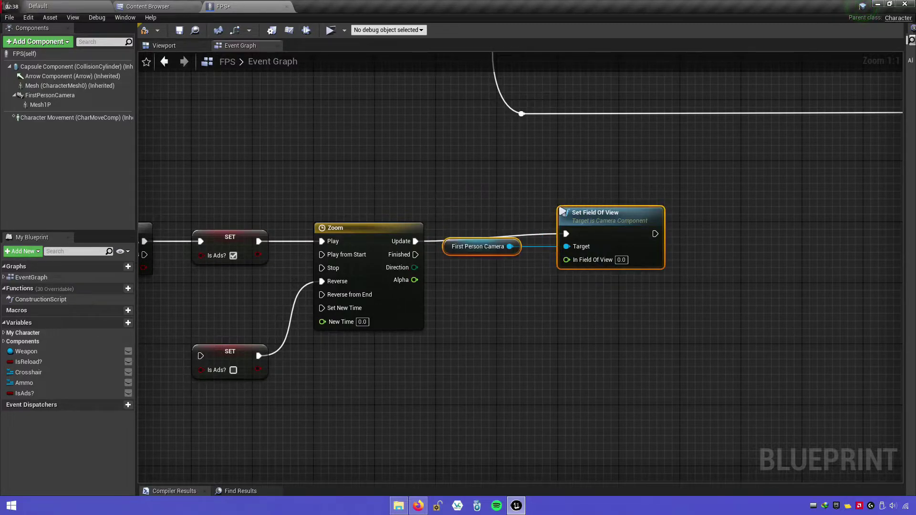
click(564, 211)
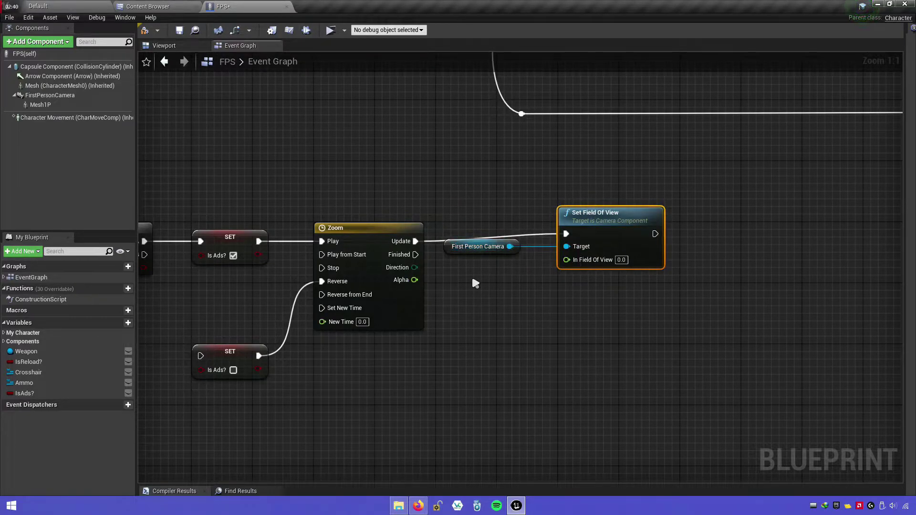
drag(477, 247, 596, 258)
drag(622, 223, 630, 230)
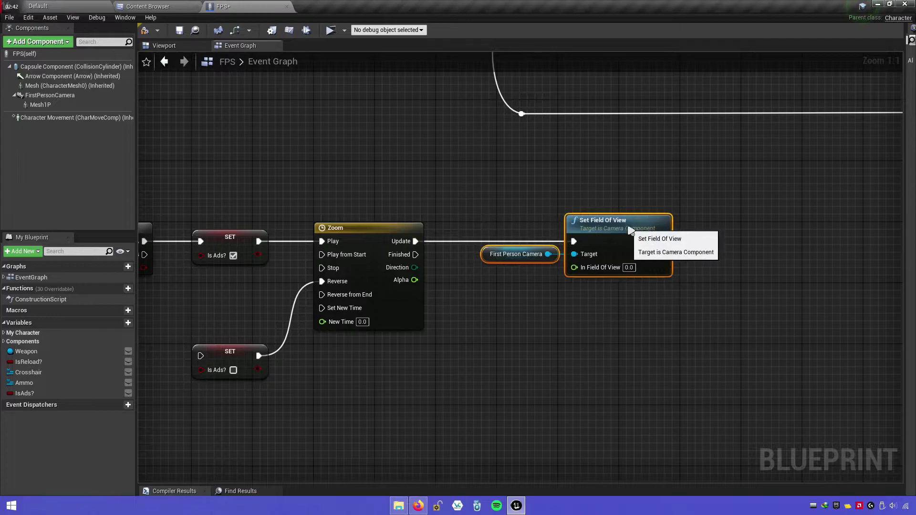
click(607, 285)
right_drag(599, 299, 588, 295)
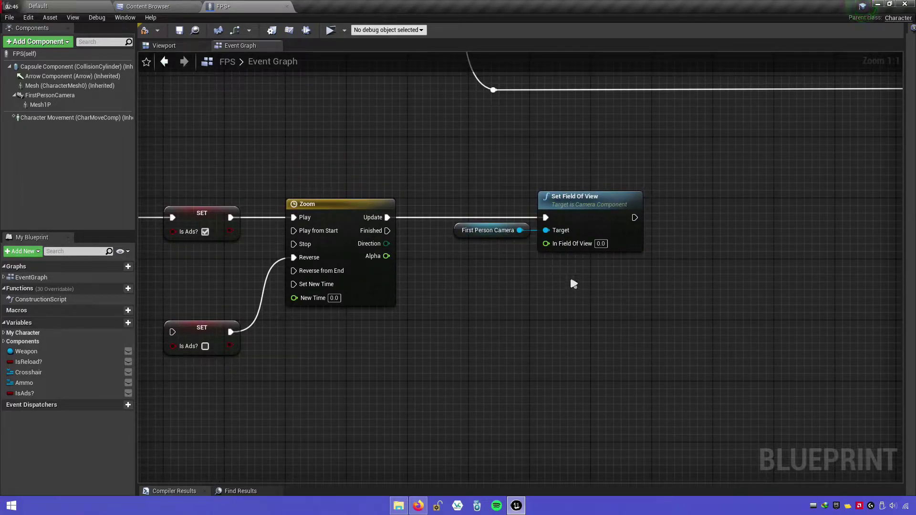
Add a float Lerp feeding In Field Of View, with its Alpha from Zoom's Alpha output
right_click(477, 307)
text(lerp)
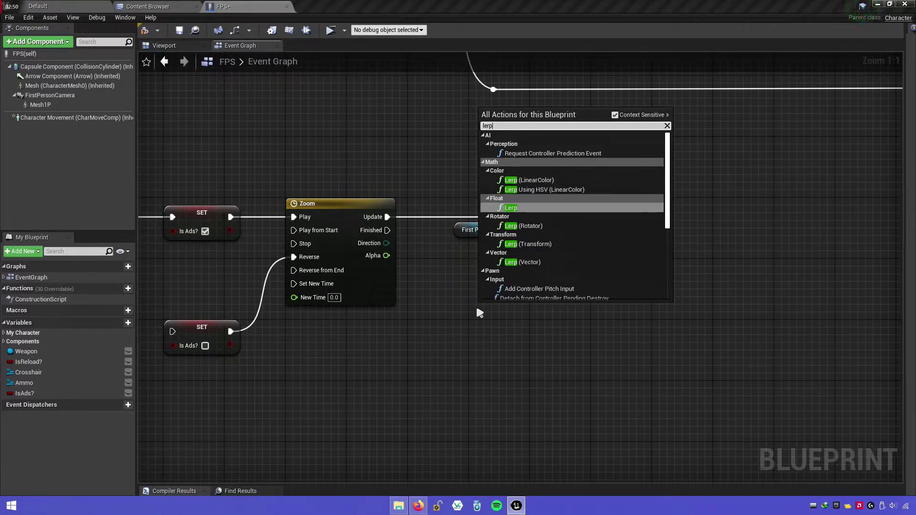
click(511, 208)
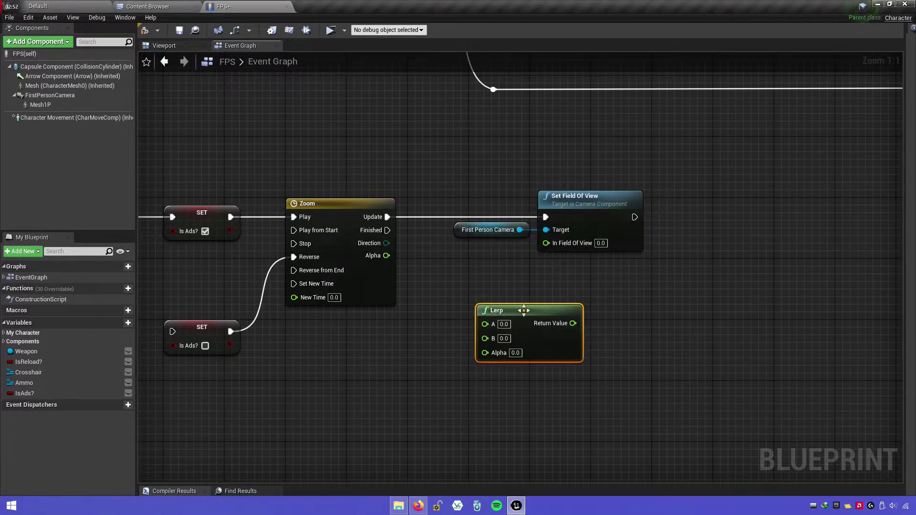
drag(535, 292, 547, 243)
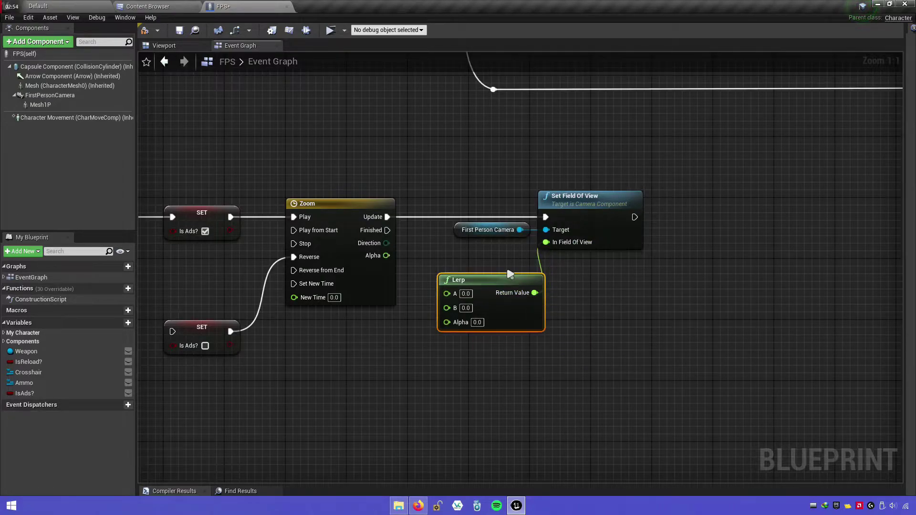
drag(489, 282, 481, 260)
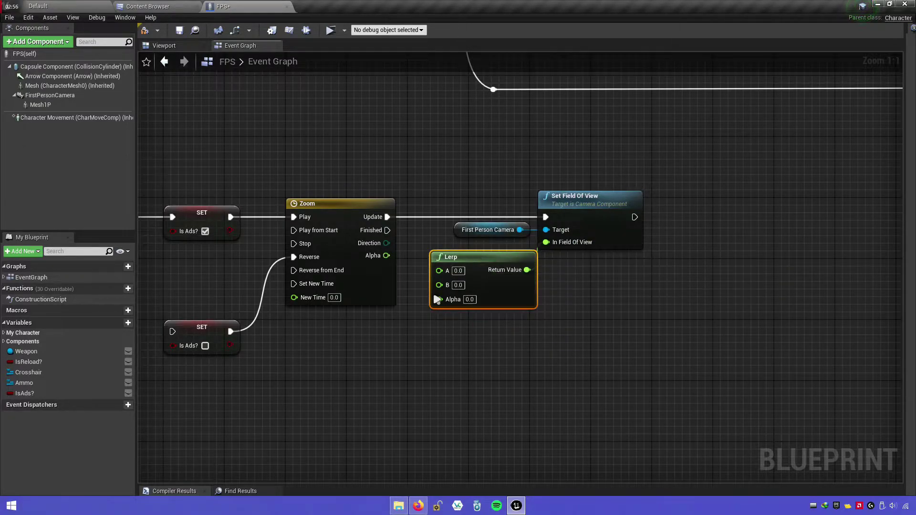
drag(450, 300, 386, 256)
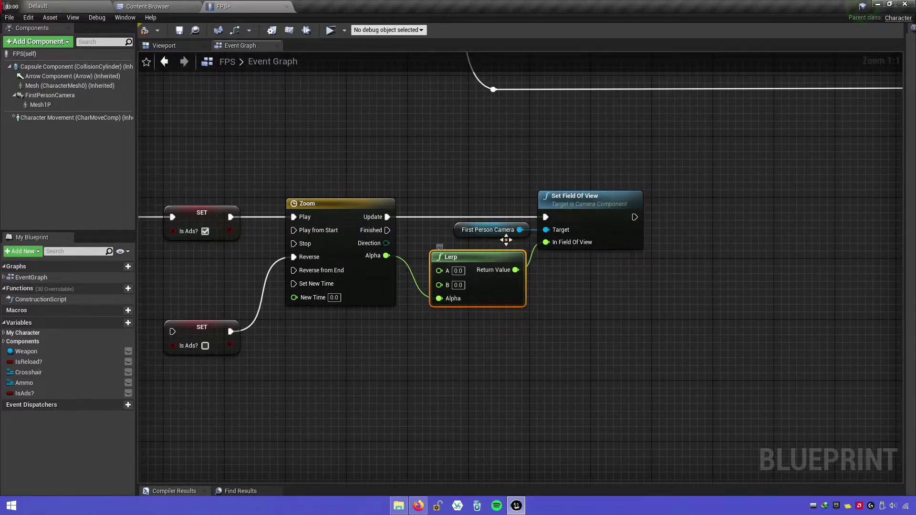
Realign the Lerp, First Person Camera and Set Field Of View nodes into a tidy row
drag(505, 241, 669, 231)
mouse_move(470, 269)
mouse_down()
mouse_move(470, 223)
mouse_move(450, 223)
mouse_up()
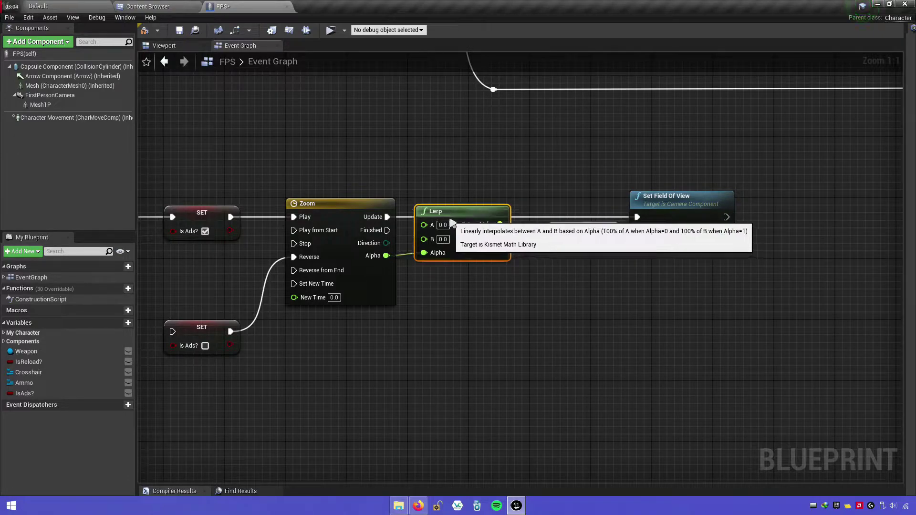
drag(666, 267, 580, 224)
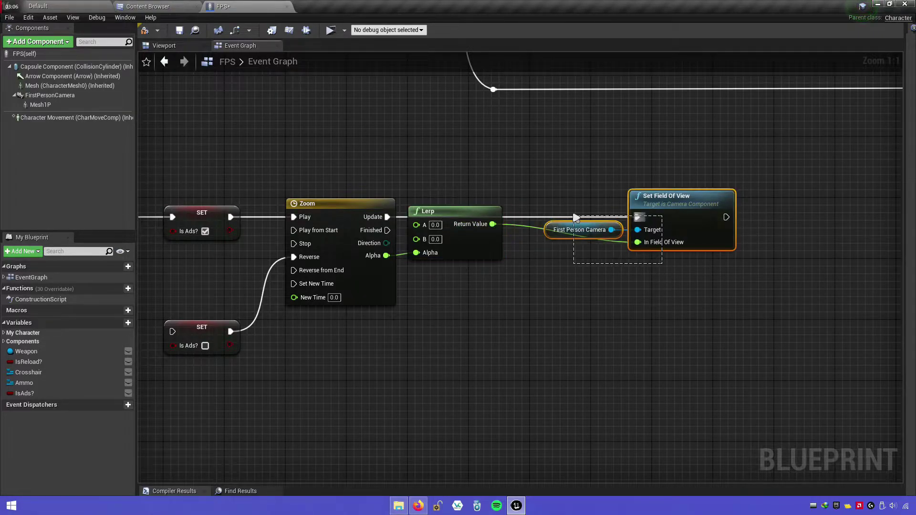
mouse_move(693, 215)
mouse_down()
mouse_move(662, 213)
mouse_move(677, 214)
mouse_up()
click(530, 258)
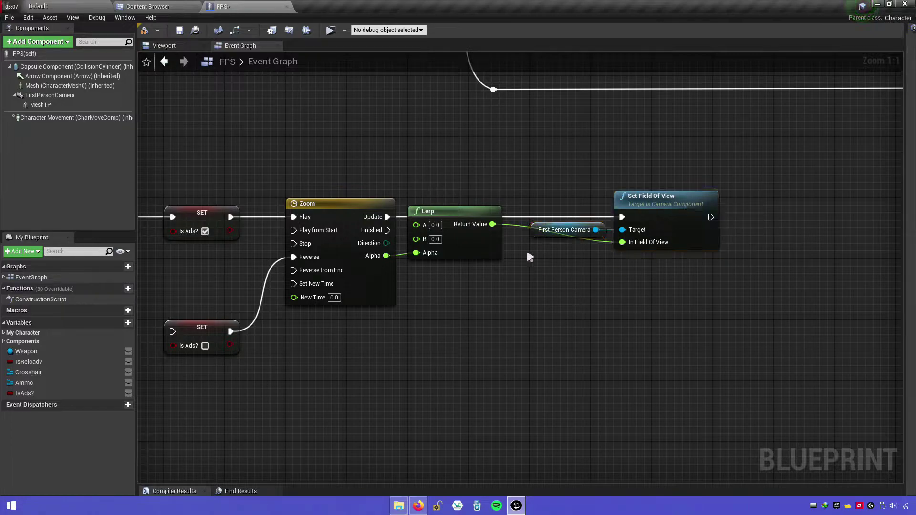
mouse_move(461, 213)
mouse_down()
mouse_move(492, 231)
mouse_move(662, 242)
mouse_move(678, 213)
mouse_up()
click(573, 296)
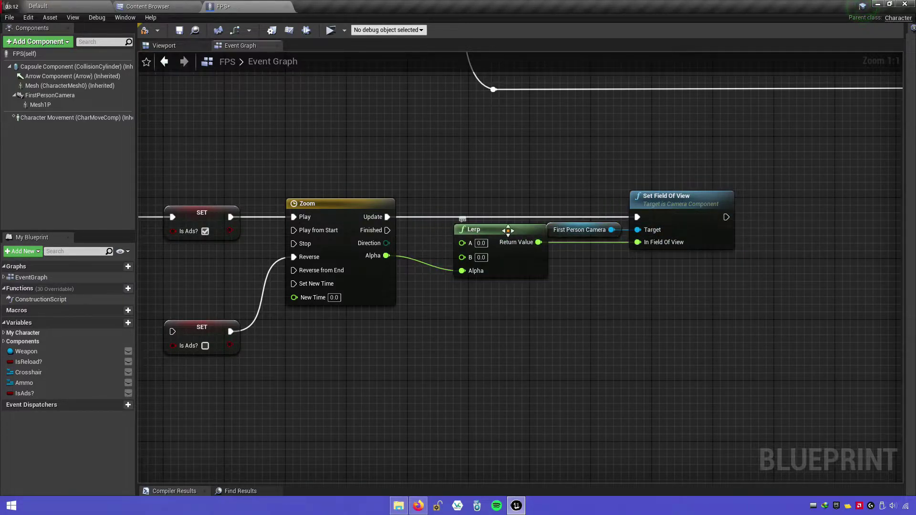
drag(488, 227, 488, 226)
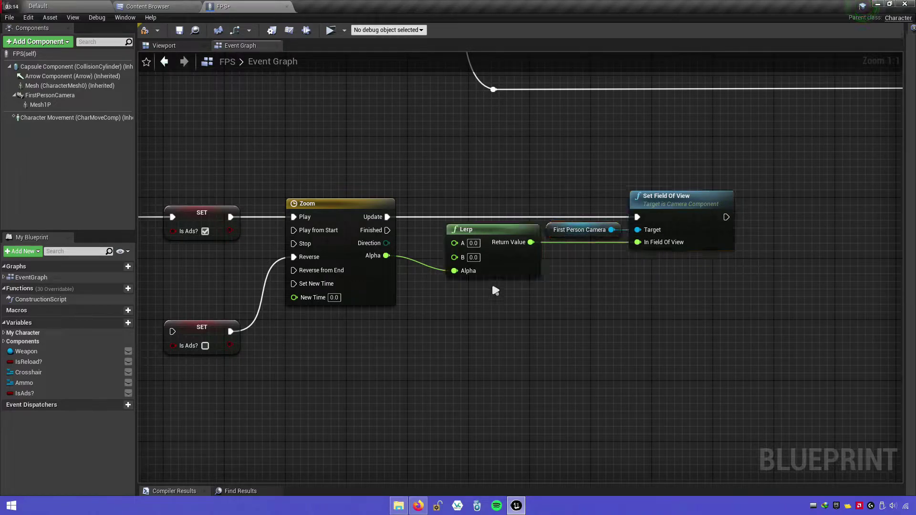
click(476, 280)
Check the camera's field of view, then set Lerp A to 90 and B to 45
click(50, 95)
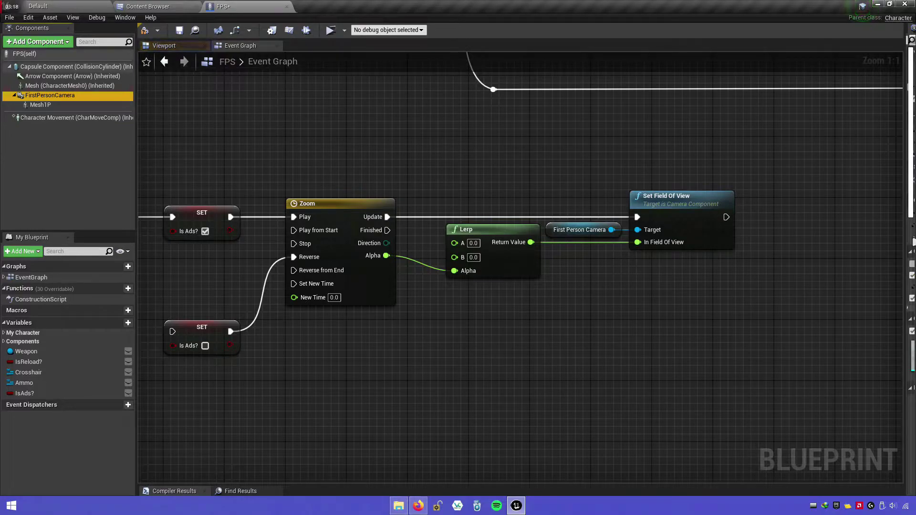
drag(902, 235, 613, 235)
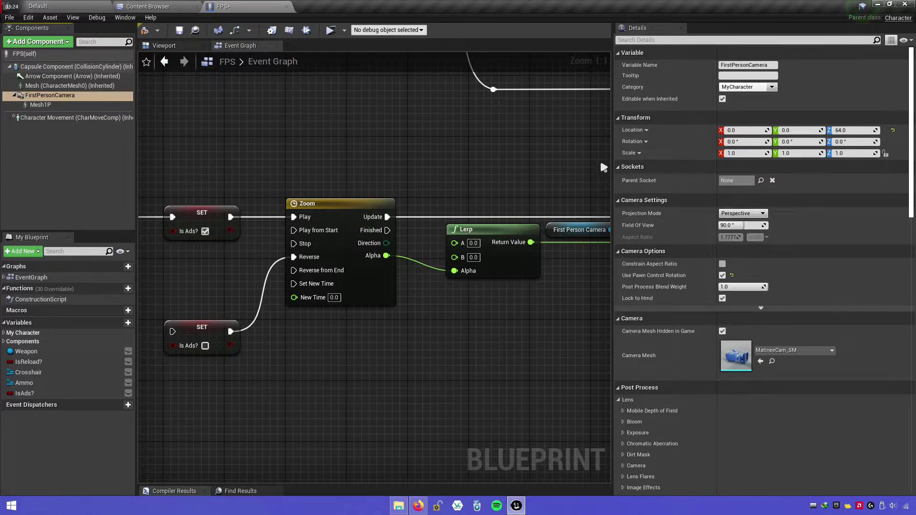
drag(612, 150, 905, 150)
text(90)
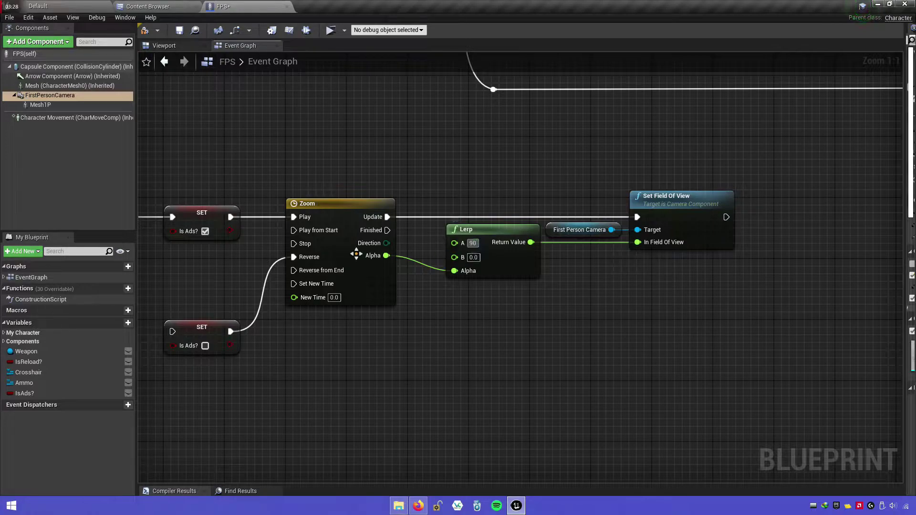
key(Return)
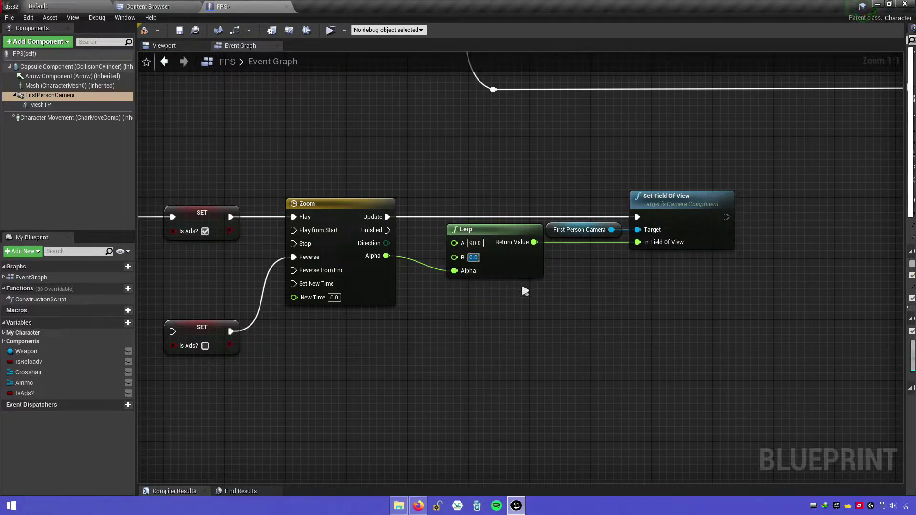
text(45)
key(Return)
Add a reroute point on the Alpha wire and shift the Lerp nodes left
double_click(412, 263)
drag(417, 264, 413, 278)
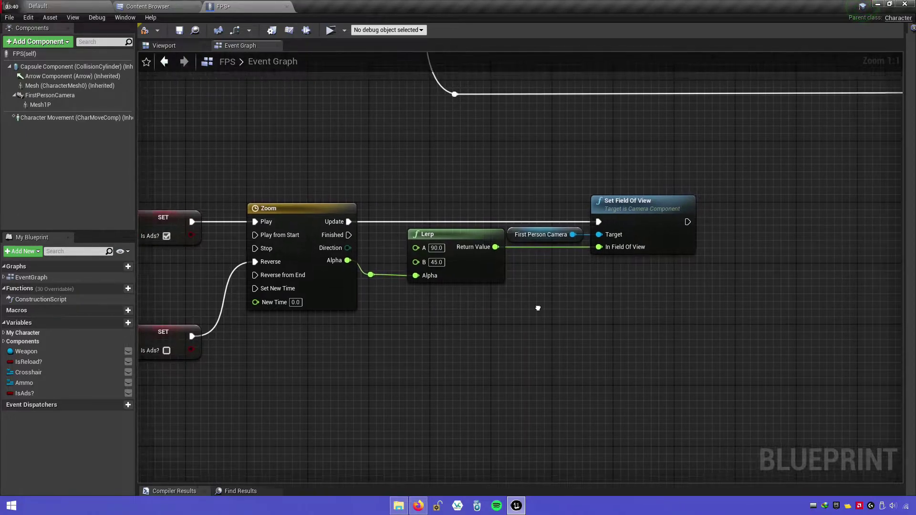
right_drag(536, 309, 450, 300)
drag(536, 282, 353, 253)
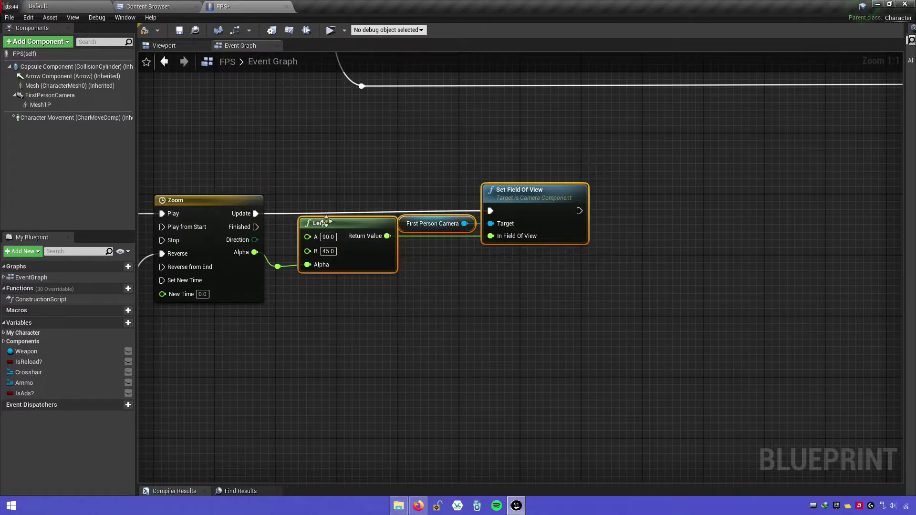
scroll(468, 272, down, 1)
right_drag(354, 252, 546, 275)
scroll(468, 272, down, 1)
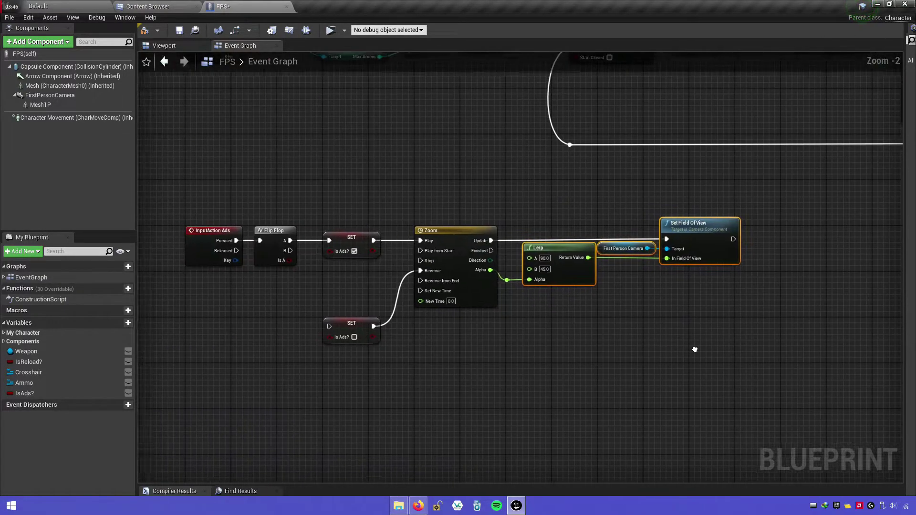
drag(729, 262, 730, 263)
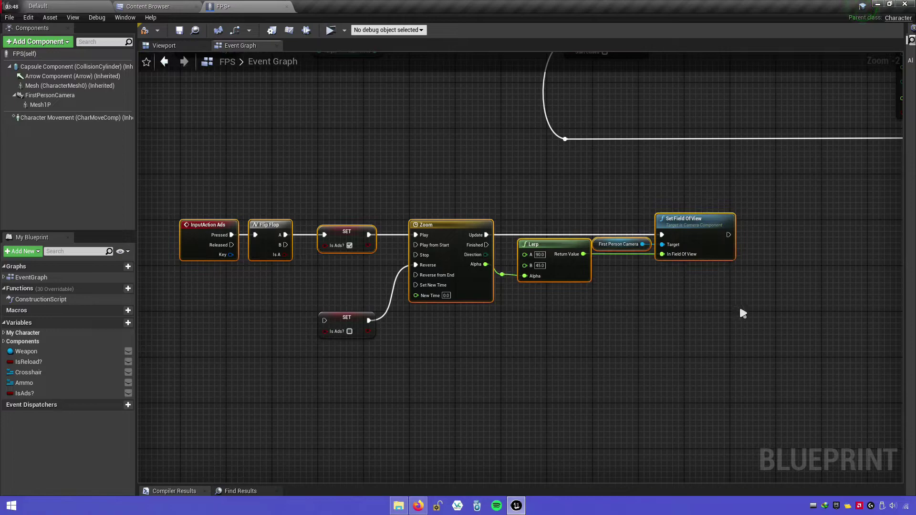
scroll(741, 313, up, 2)
mouse_move(583, 303)
right_down()
mouse_move(543, 284)
mouse_move(482, 288)
mouse_move(522, 309)
right_up()
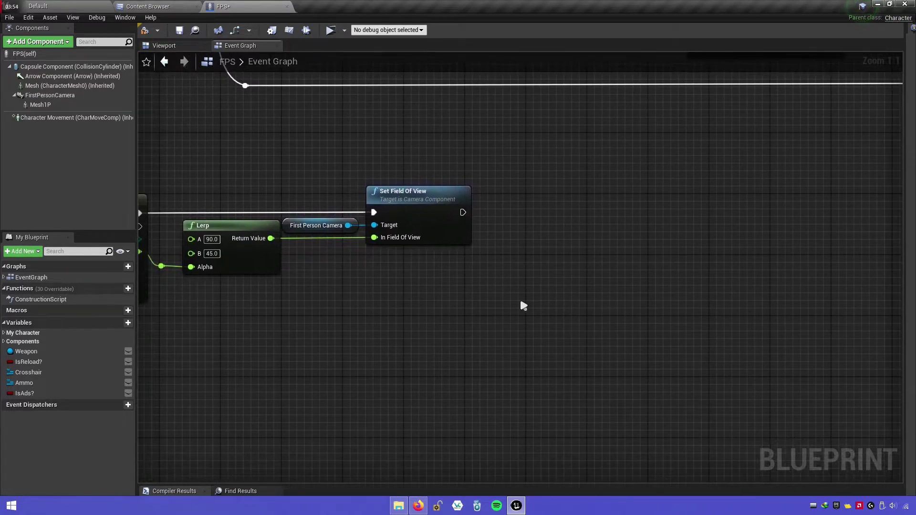
Add a Lerp (Vector) node from Zoom's Alpha output, placed below the field-of-view nodes
right_drag(217, 269, 422, 270)
drag(355, 254, 628, 321)
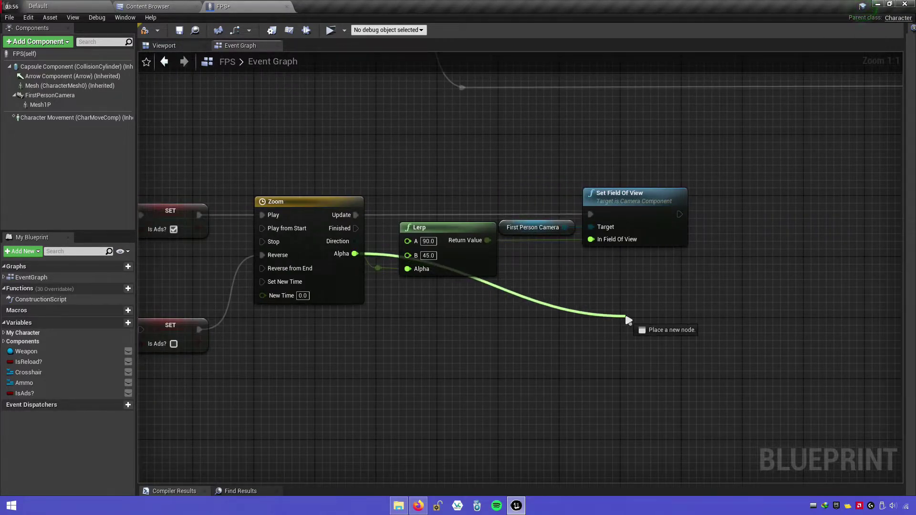
text(lerp )
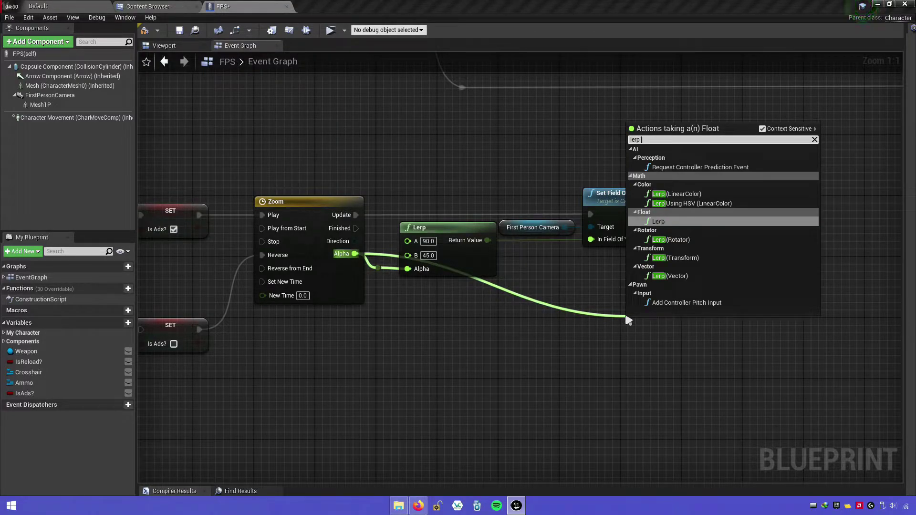
text(vector)
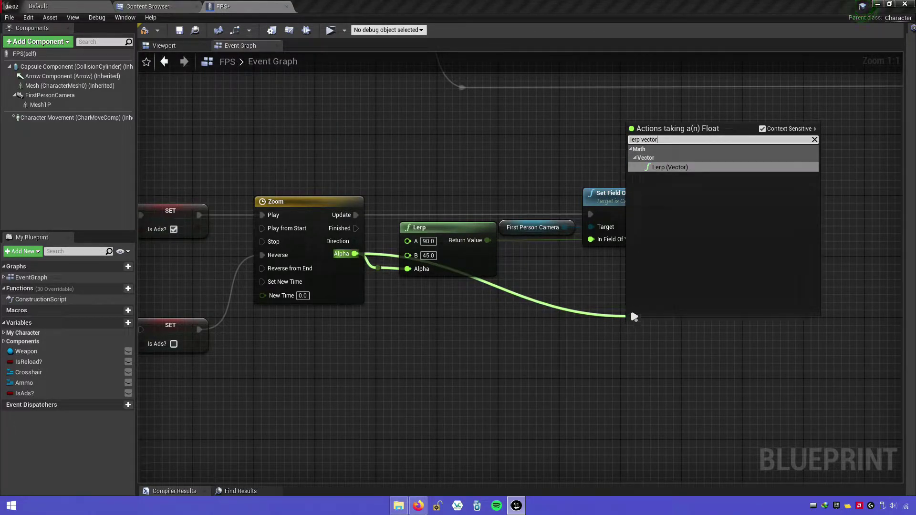
click(678, 167)
drag(711, 327, 750, 260)
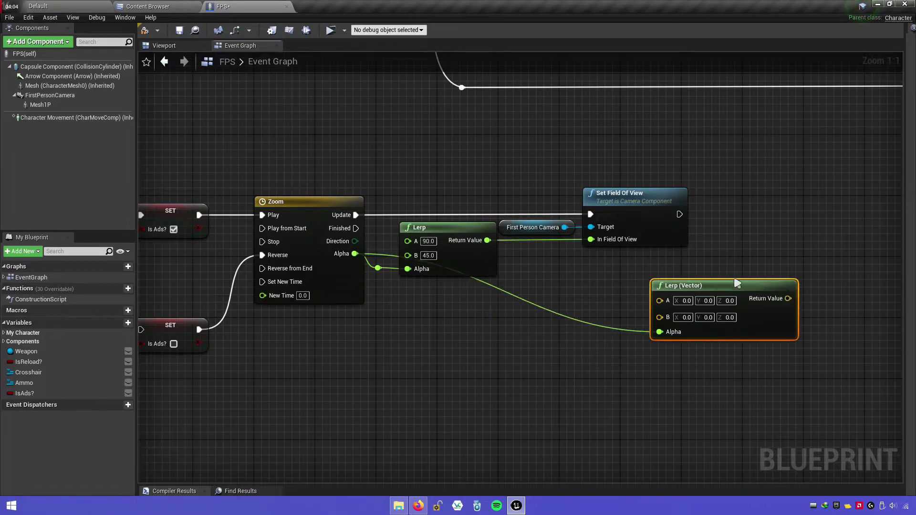
right_drag(751, 260, 633, 258)
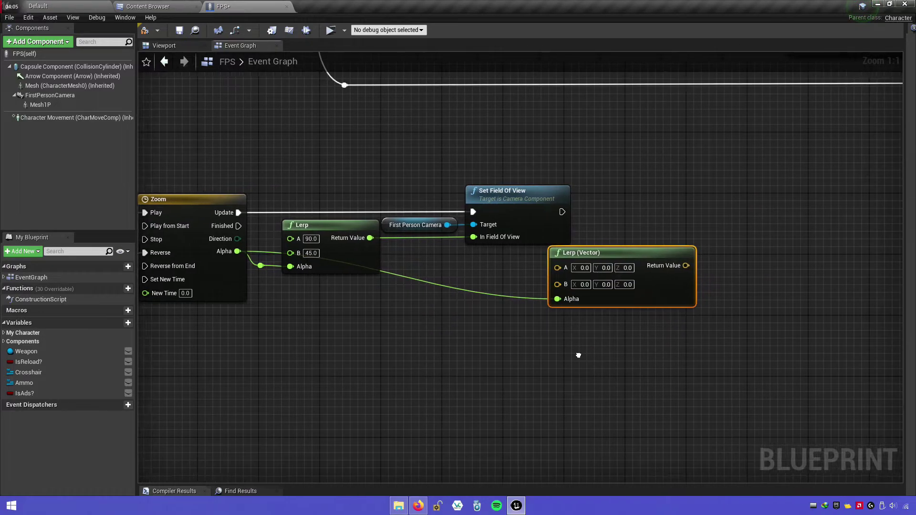
Reroute the new Alpha wire below the timeline and search 'set relative trans' from the Lerp result
double_click(406, 275)
drag(410, 278, 277, 326)
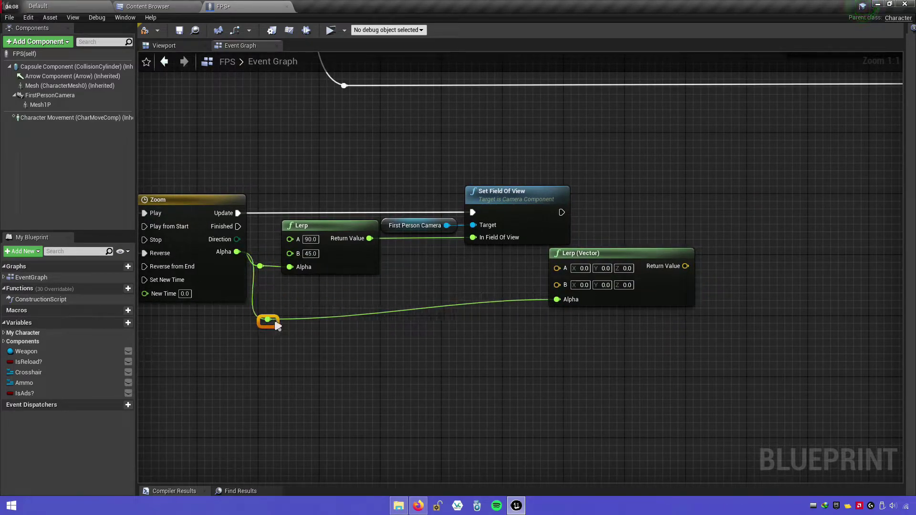
drag(665, 264, 648, 286)
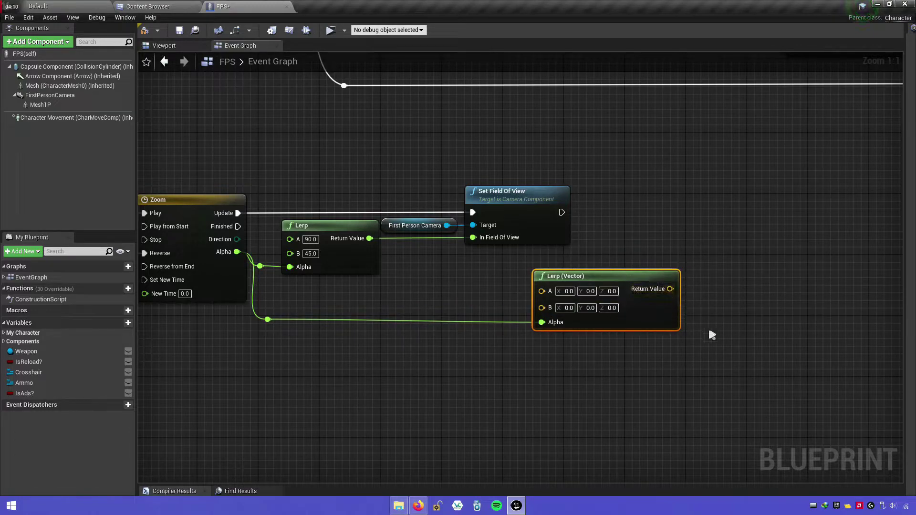
mouse_move(673, 356)
right_down()
mouse_move(567, 352)
mouse_move(571, 282)
right_up()
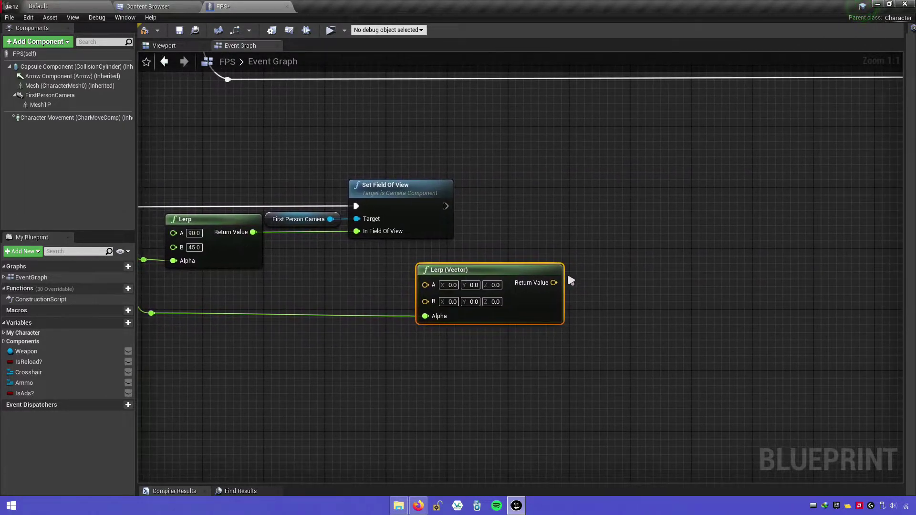
drag(555, 284, 659, 240)
text(set)
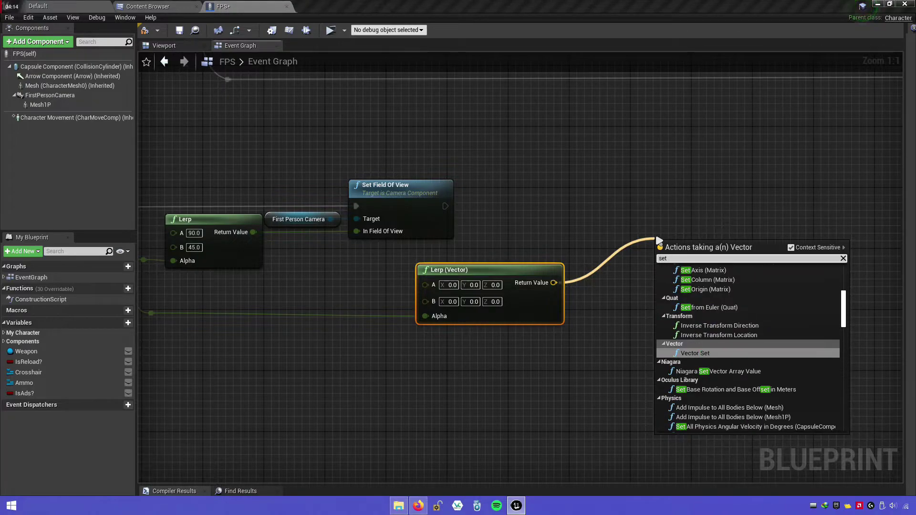
text( rela)
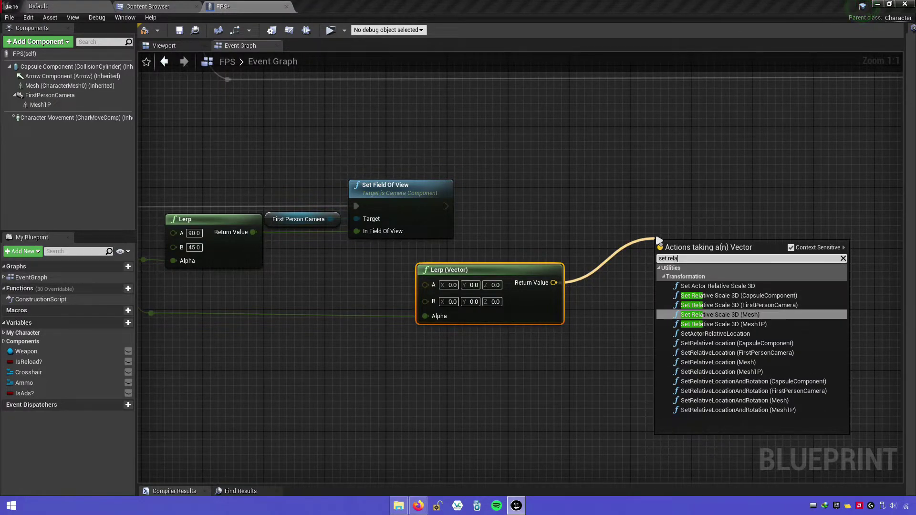
text(tive t)
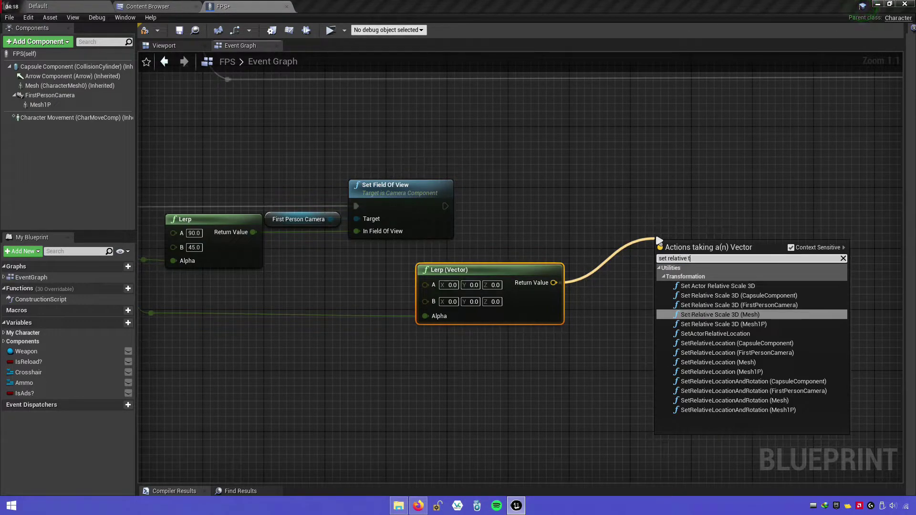
text(rans)
Dismiss the action list, place a Weapon getter node, and go to the Content Browser
click(637, 210)
right_drag(637, 210, 670, 245)
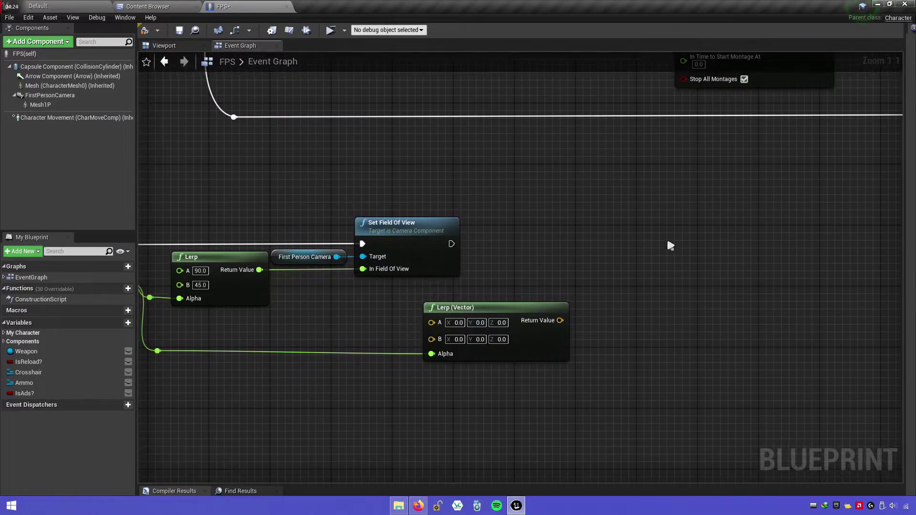
drag(26, 351, 568, 245)
click(573, 249)
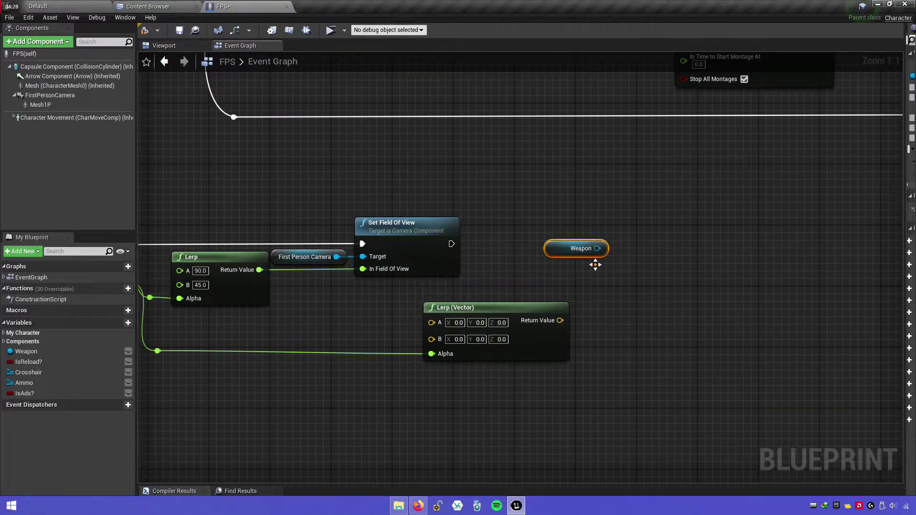
click(588, 266)
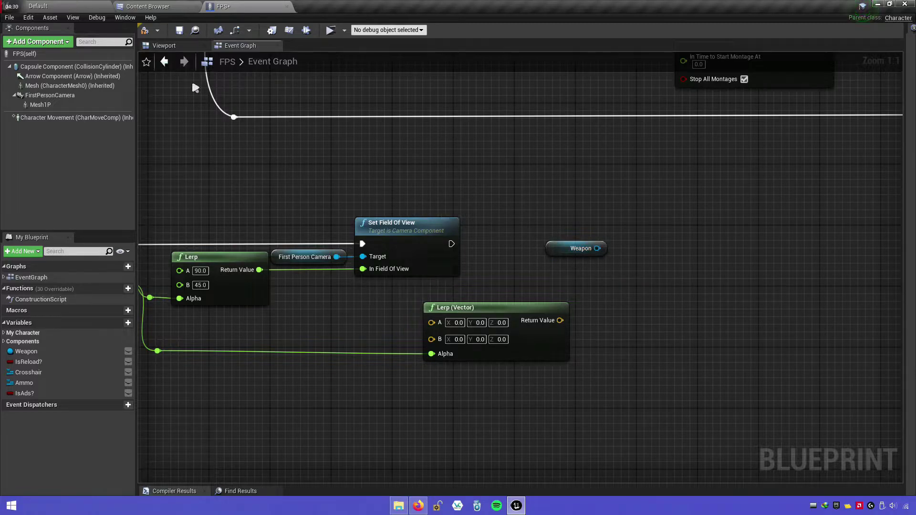
click(153, 6)
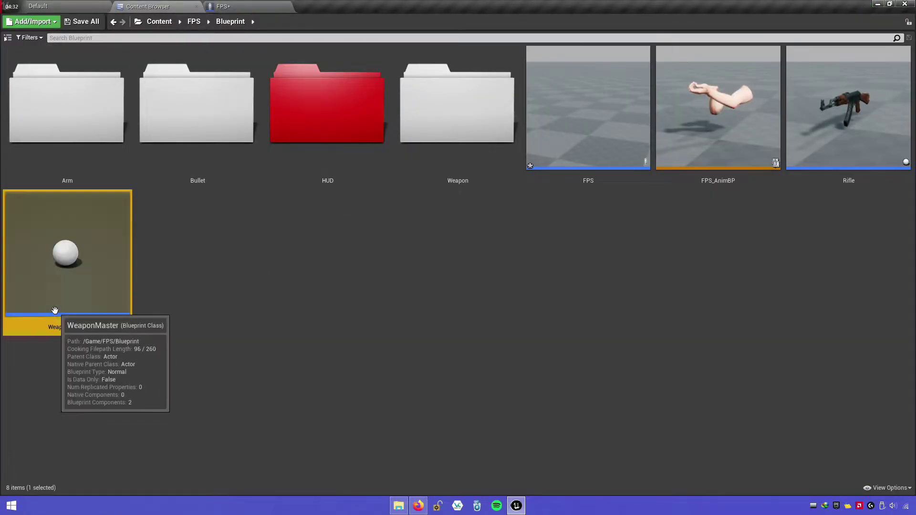
In WeaponMaster, add a Scene component named Ads under Weapon, compile, and close the editor
double_click(109, 328)
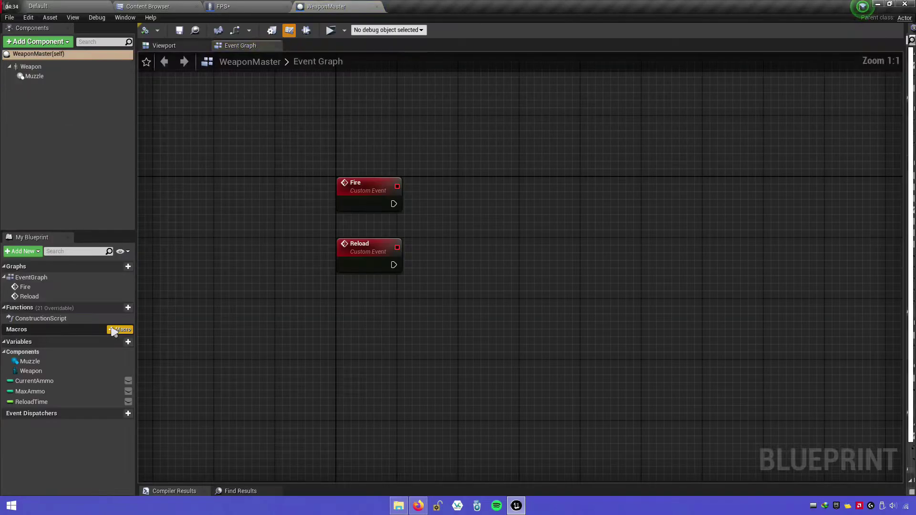
click(31, 68)
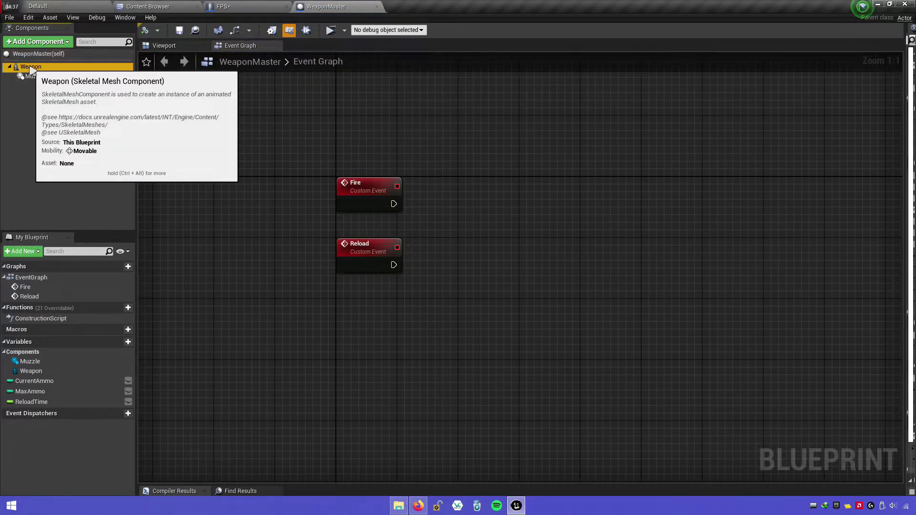
click(36, 44)
text(sce)
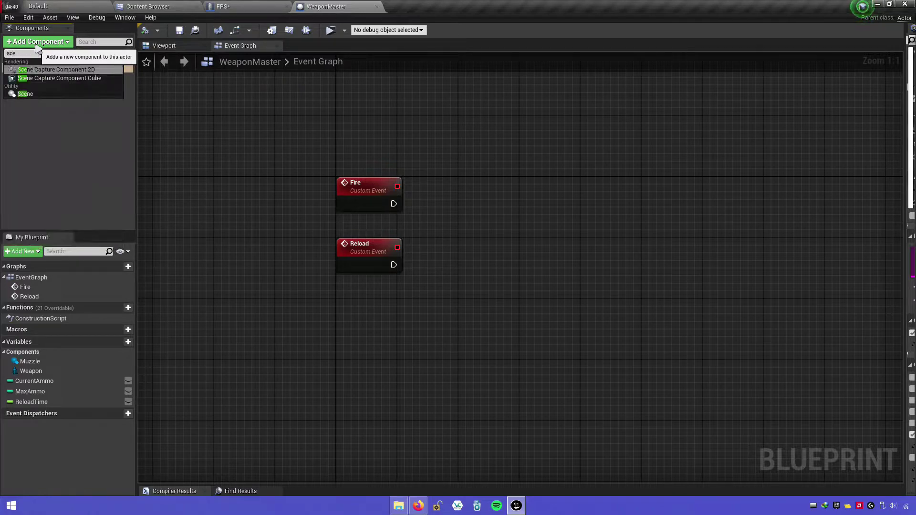
click(38, 94)
text(Ads)
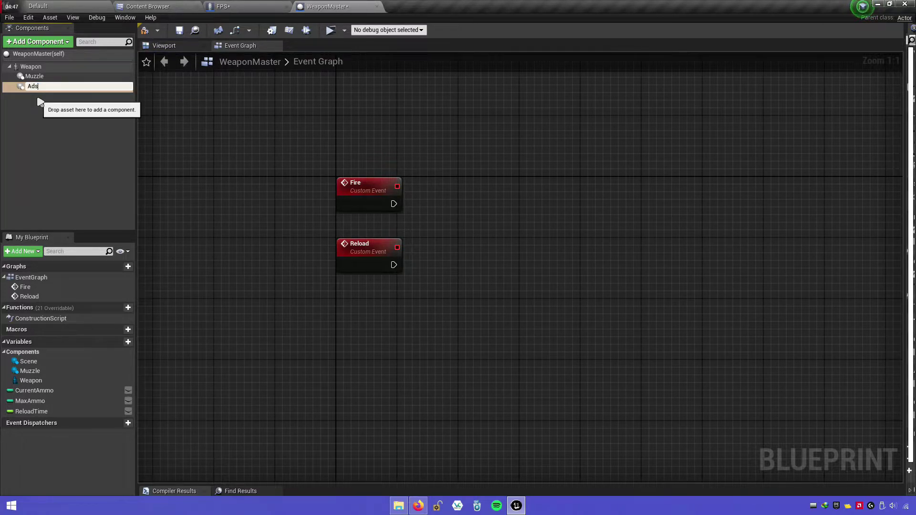
key(Return)
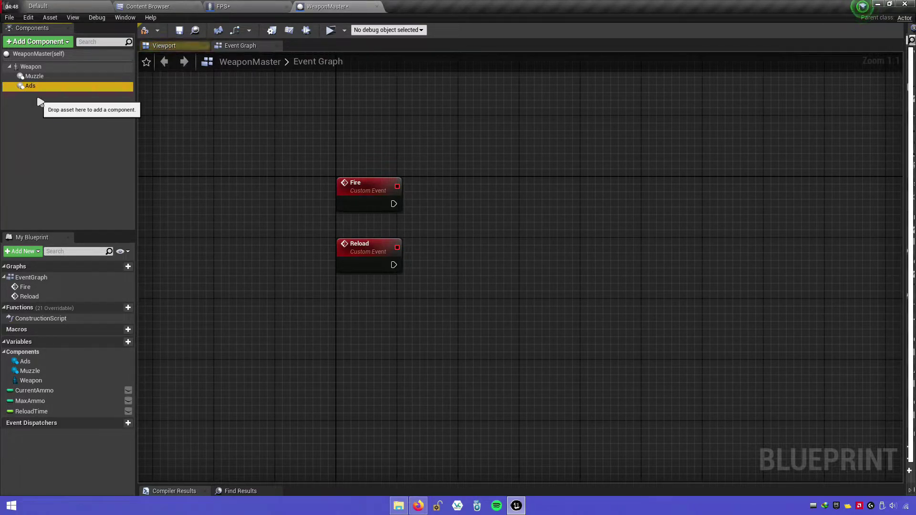
click(145, 31)
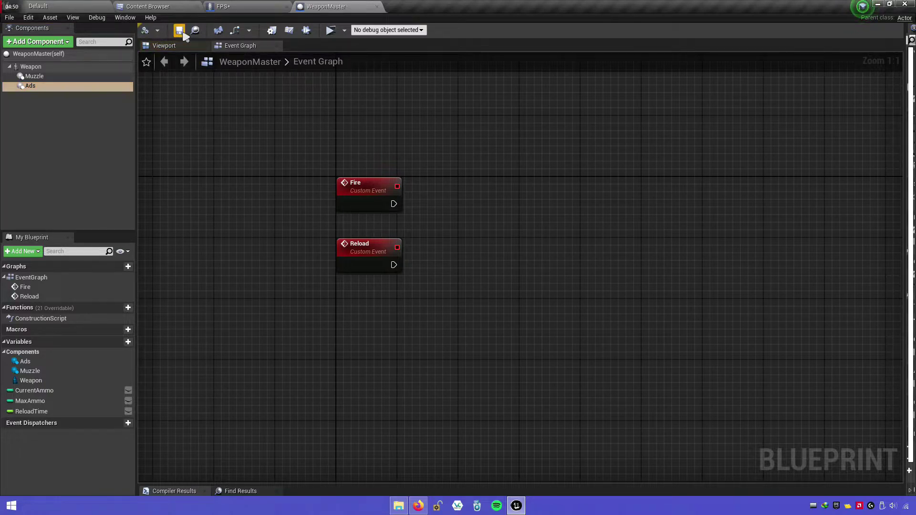
click(377, 6)
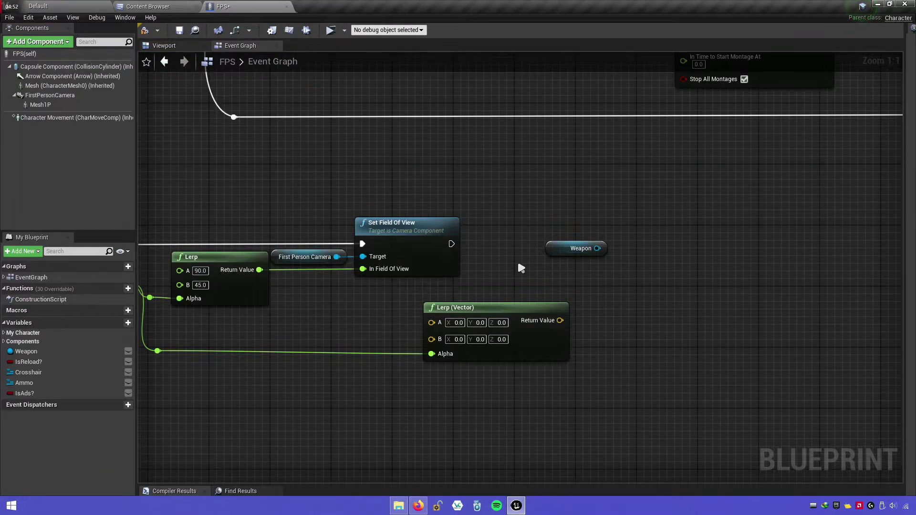
Add a Get Ads node wired from the Weapon reference
right_drag(521, 269, 484, 236)
mouse_move(530, 217)
mouse_down()
mouse_move(491, 225)
mouse_move(612, 222)
mouse_up()
text(ads)
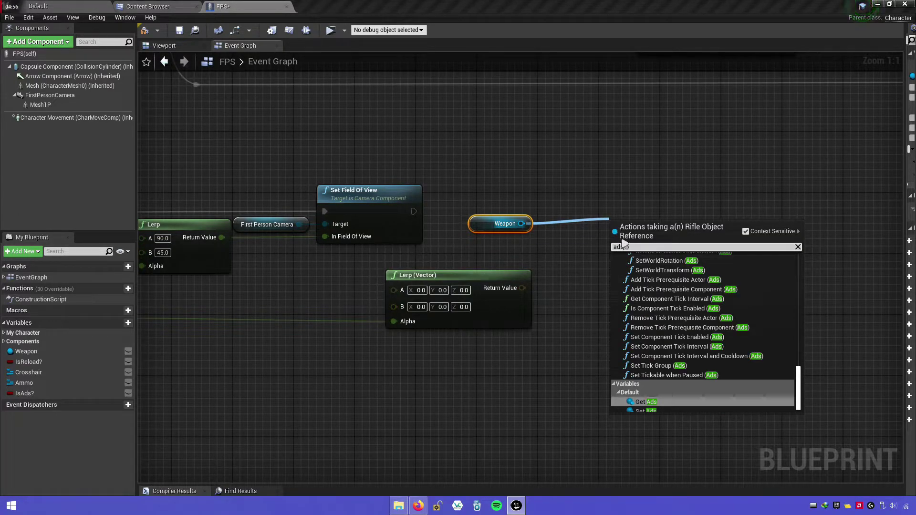
click(616, 247)
text(get)
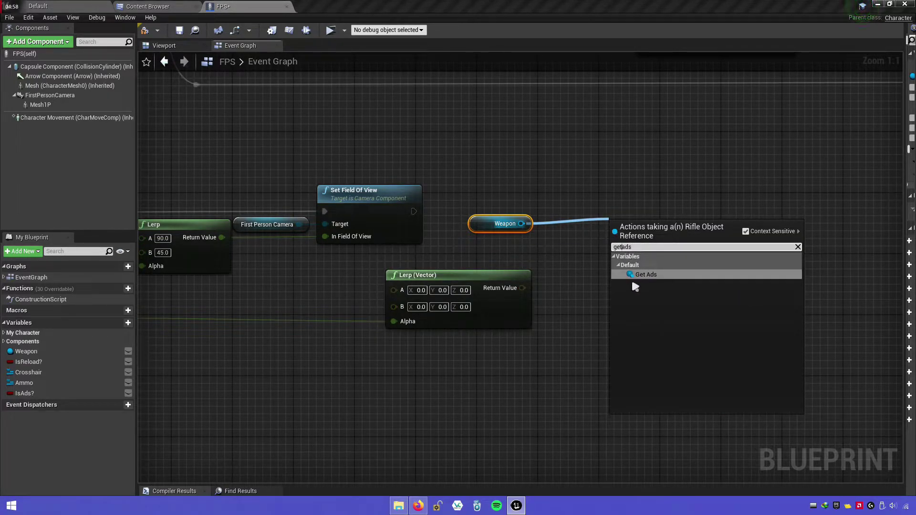
click(646, 273)
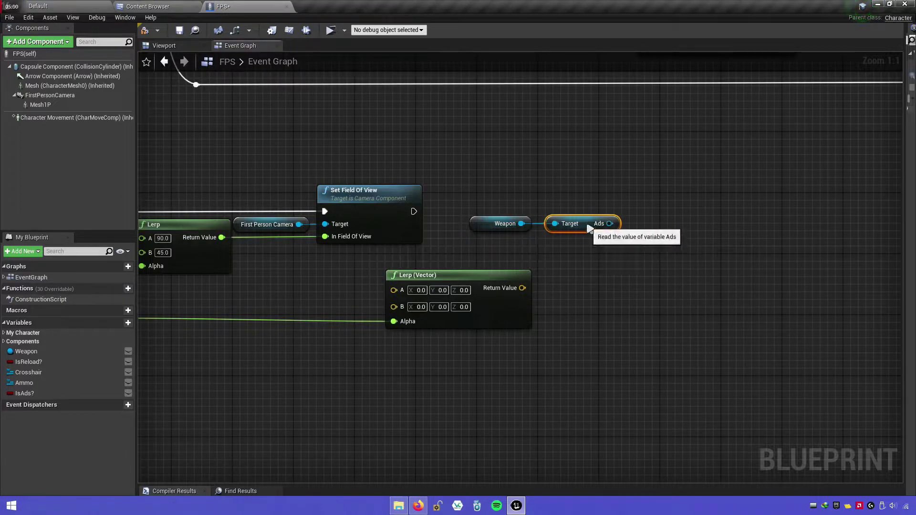
mouse_move(648, 226)
mouse_down()
mouse_move(562, 226)
mouse_move(670, 217)
mouse_up()
Add SetRelativeTransform on Ads, split New Transform, and feed Lerp (Vector) into Location
text(set)
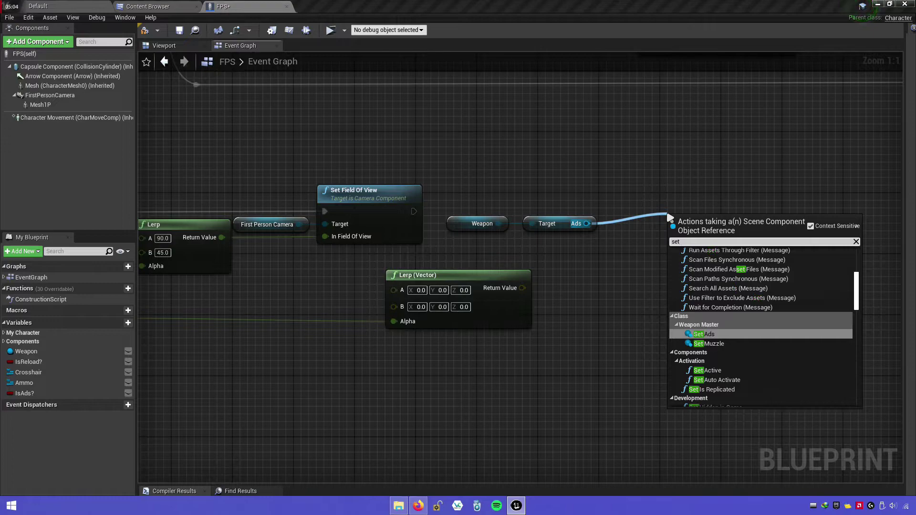
text(relativ)
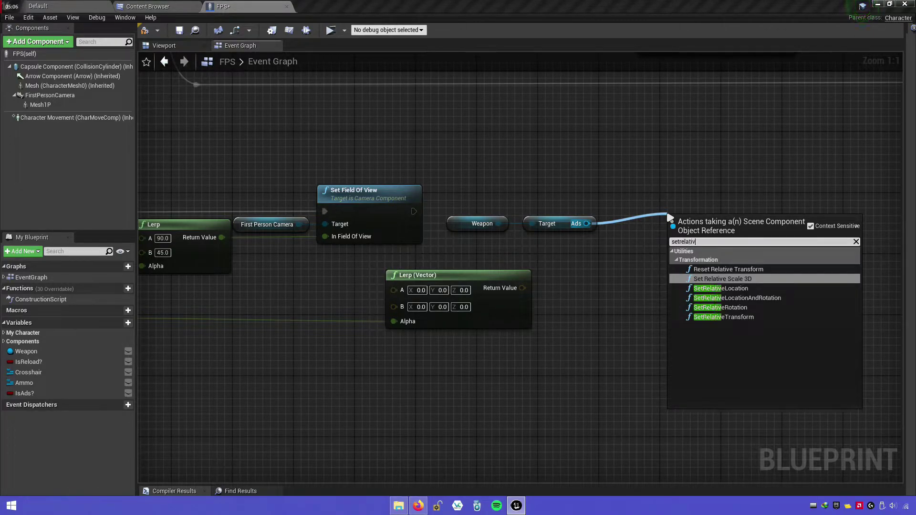
text(etransfor)
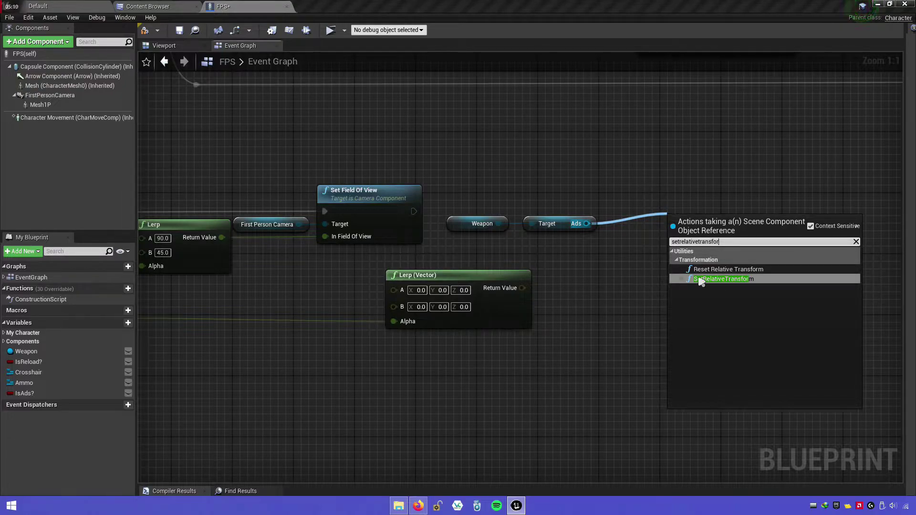
click(738, 281)
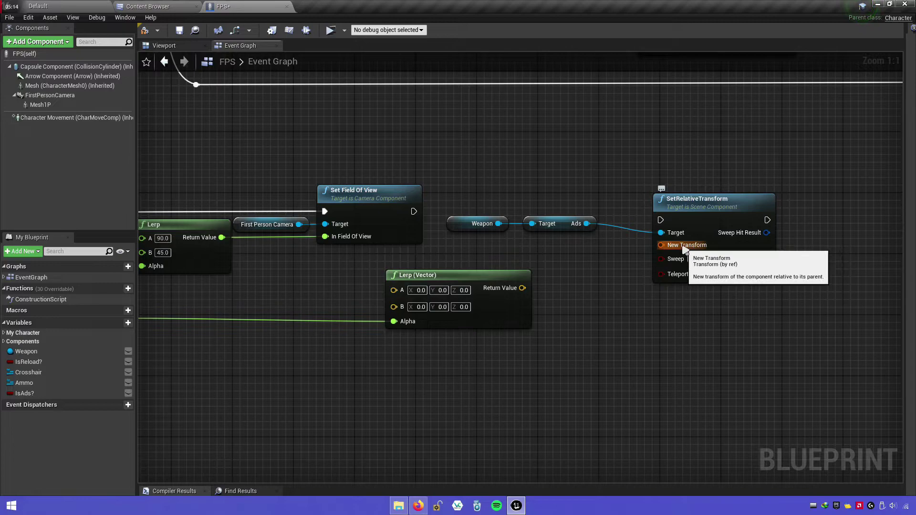
right_click(683, 246)
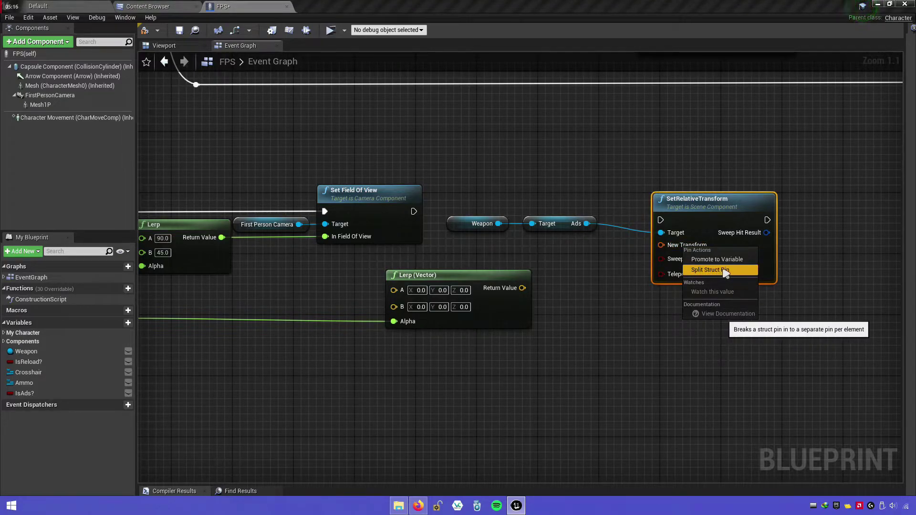
click(697, 271)
drag(661, 250, 522, 288)
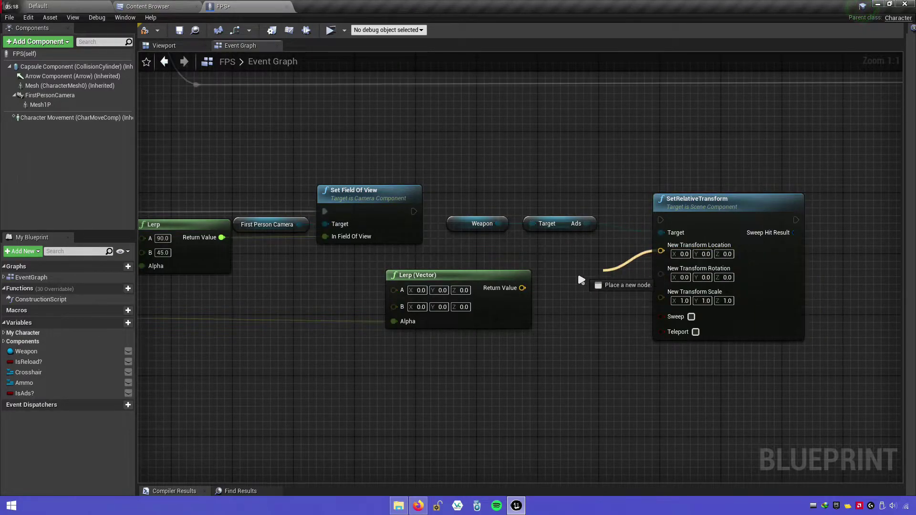
drag(666, 204, 634, 196)
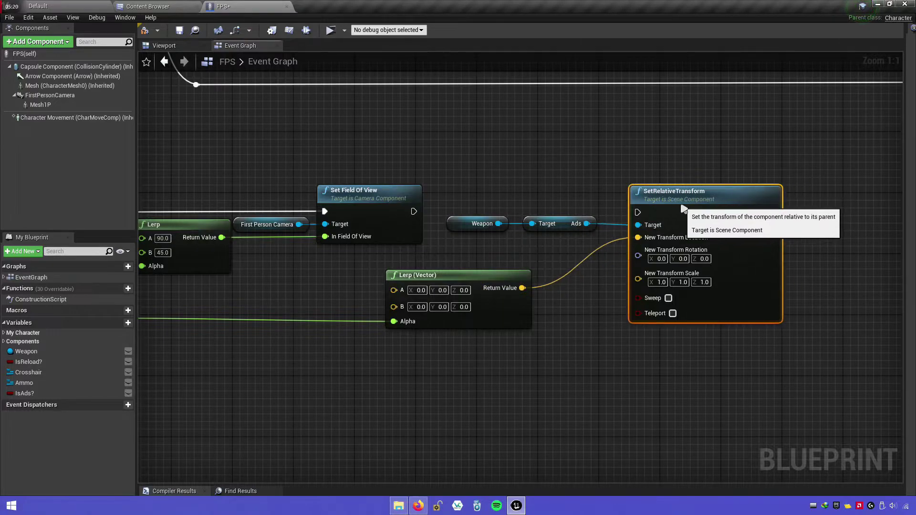
Tidy the Weapon, Get Ads and SetRelativeTransform nodes, then select the Mesh1P component
drag(487, 213, 630, 237)
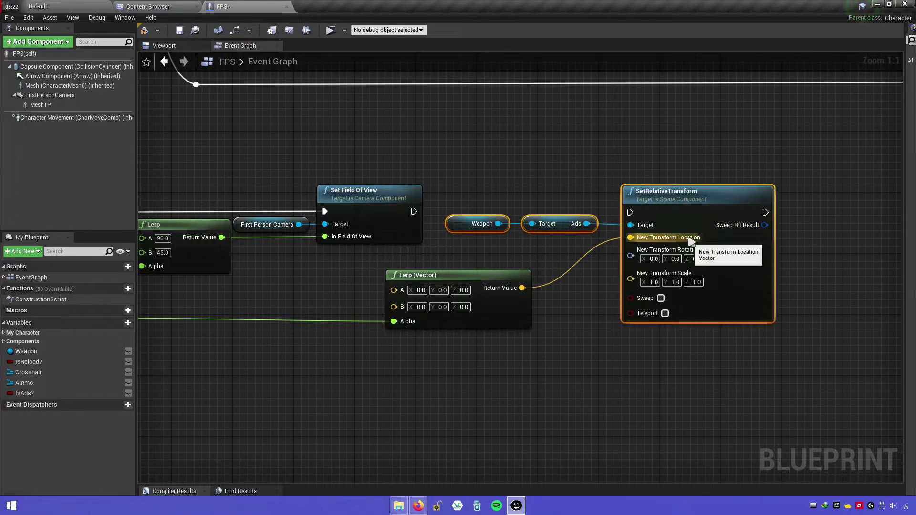
drag(669, 204, 414, 212)
click(552, 251)
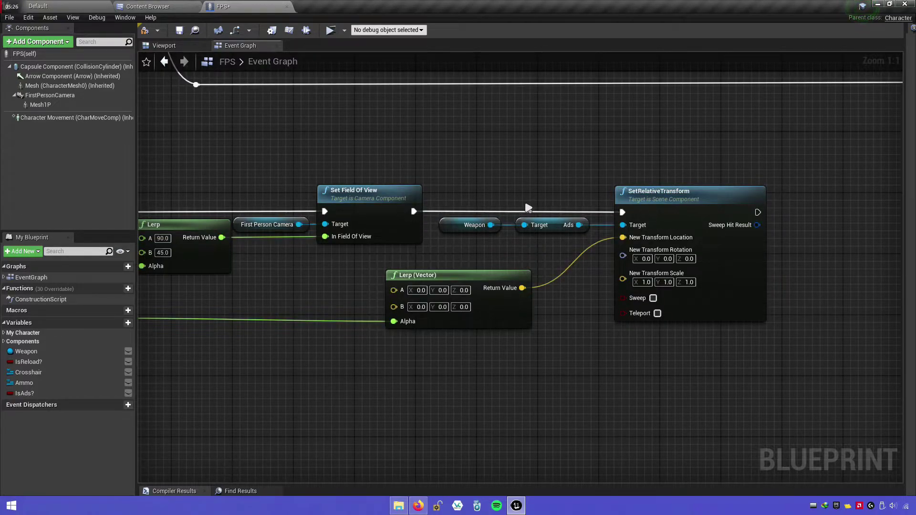
drag(682, 195, 666, 195)
click(539, 320)
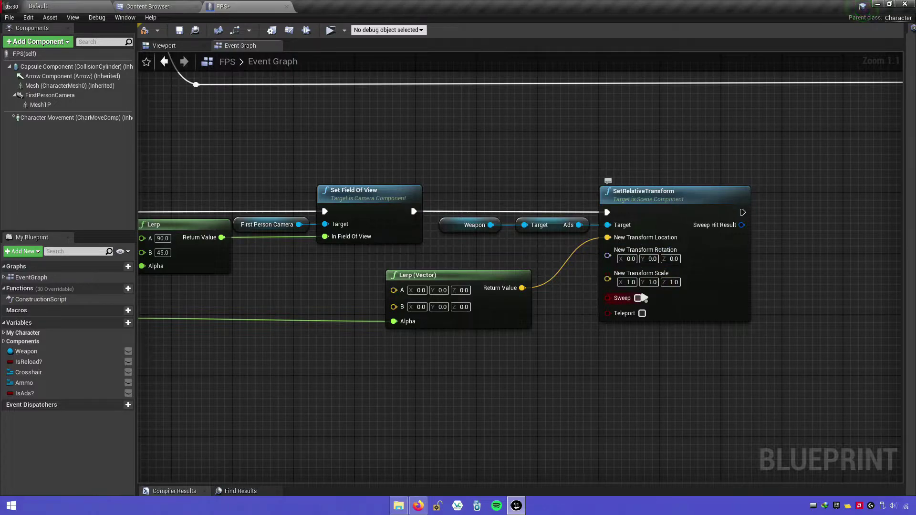
right_drag(432, 365, 527, 365)
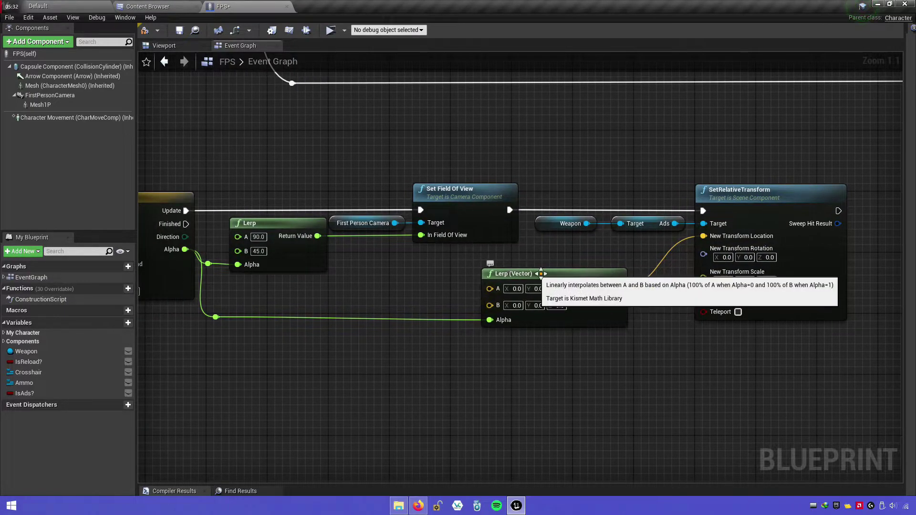
click(596, 299)
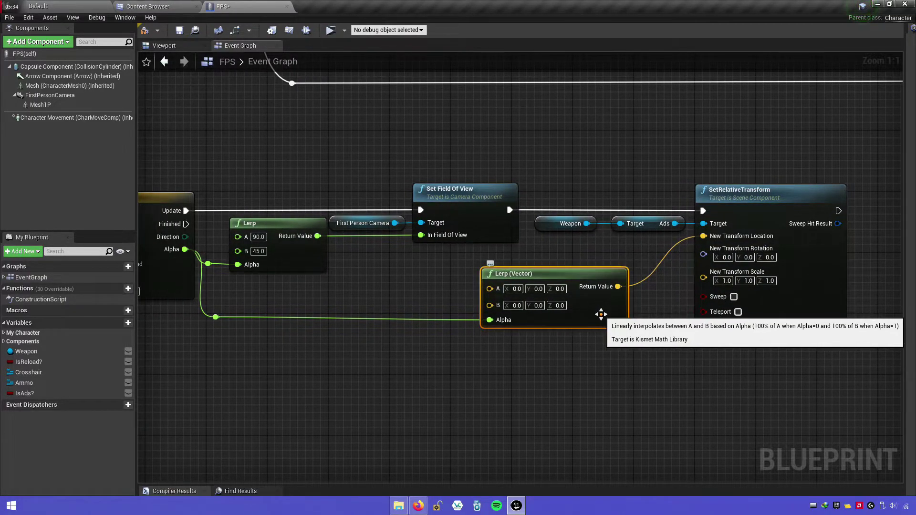
click(40, 105)
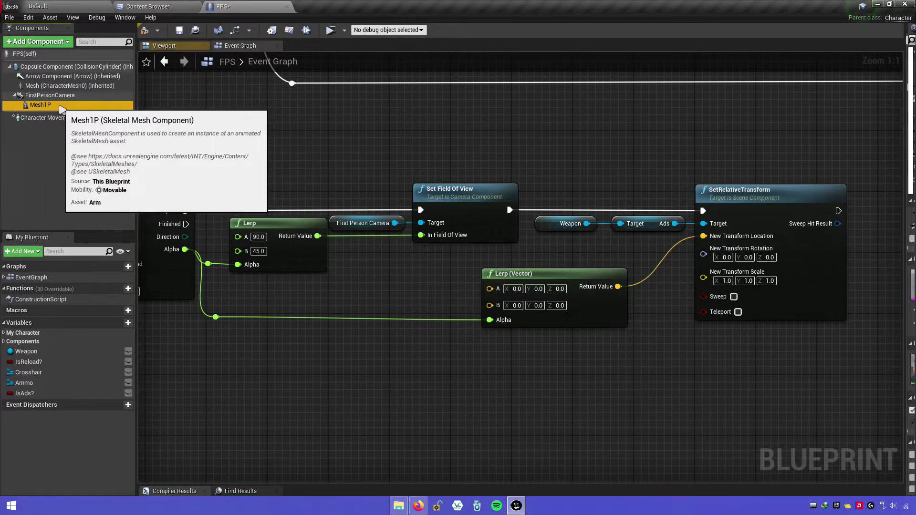
Copy Mesh1P's Location Z (-165.5) into the Lerp (Vector) A Z value
click(909, 167)
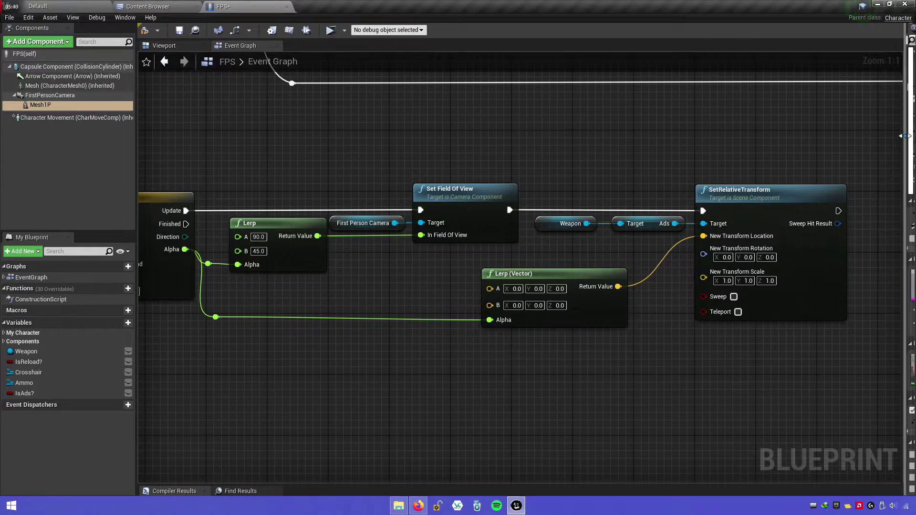
right_drag(543, 171, 337, 153)
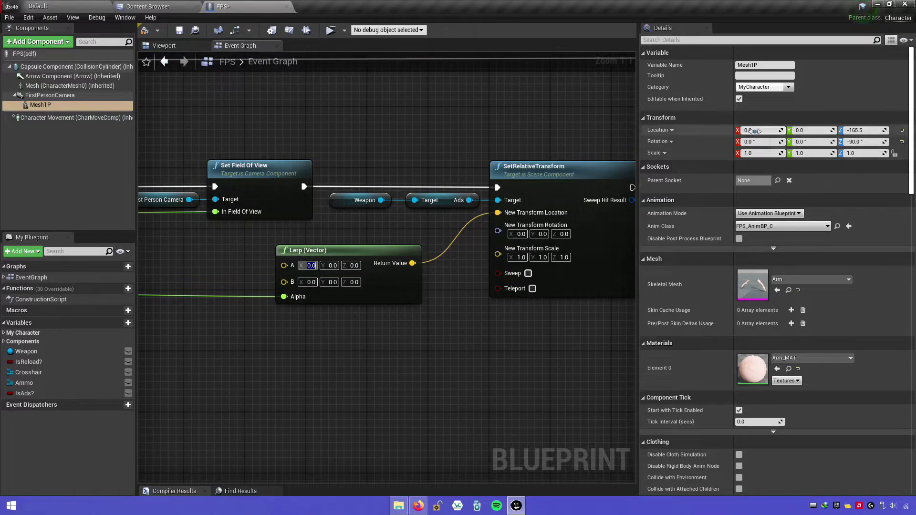
key(Tab)
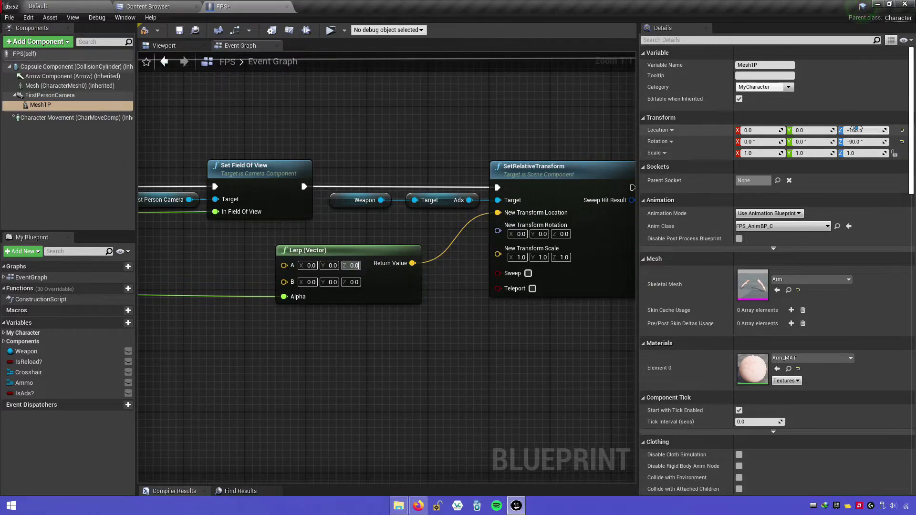
click(863, 131)
right_click(862, 132)
click(878, 168)
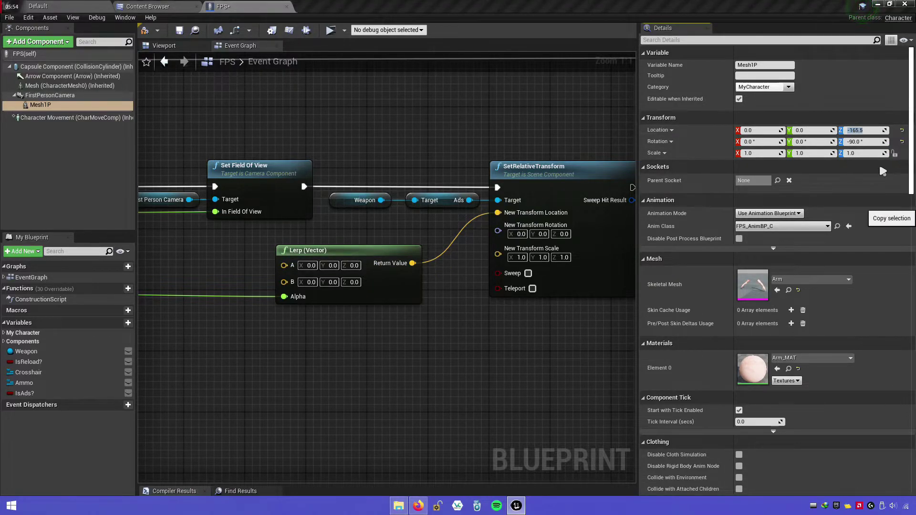
right_click(354, 265)
click(362, 318)
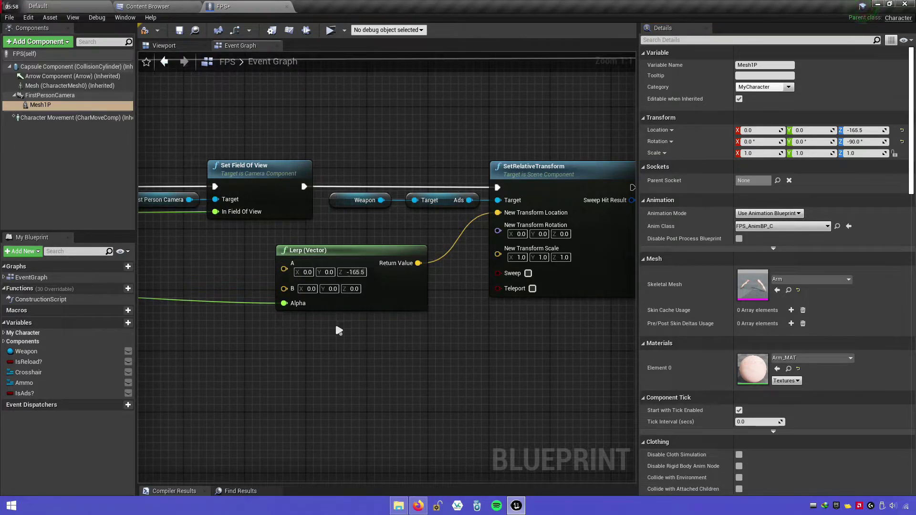
Add a reroute point on the location wire and open the FPS_AnimBP blueprint
right_drag(334, 318, 474, 316)
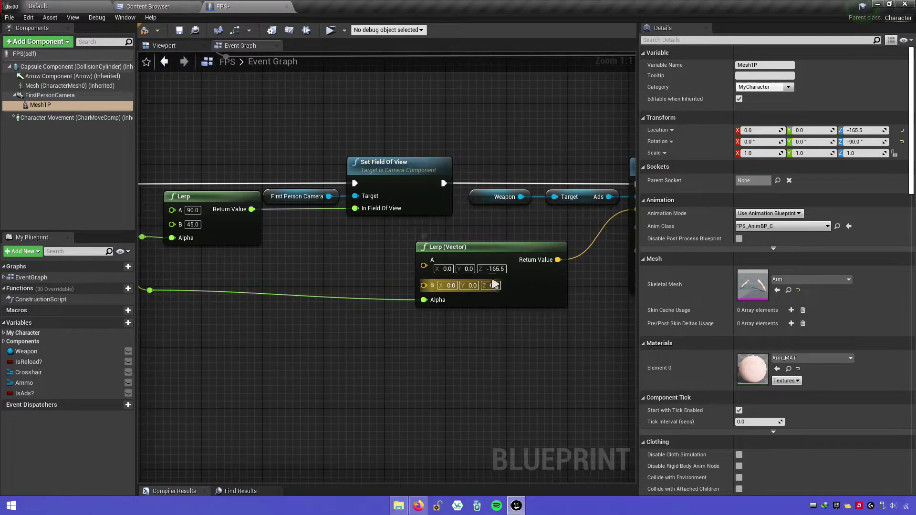
right_drag(542, 334, 466, 333)
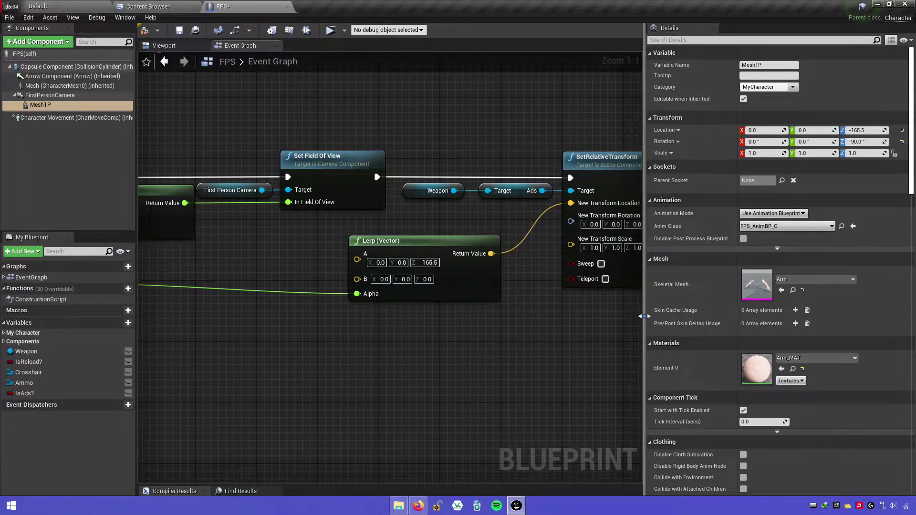
drag(637, 317, 905, 318)
mouse_move(520, 331)
right_down()
mouse_move(772, 318)
mouse_move(711, 326)
right_up()
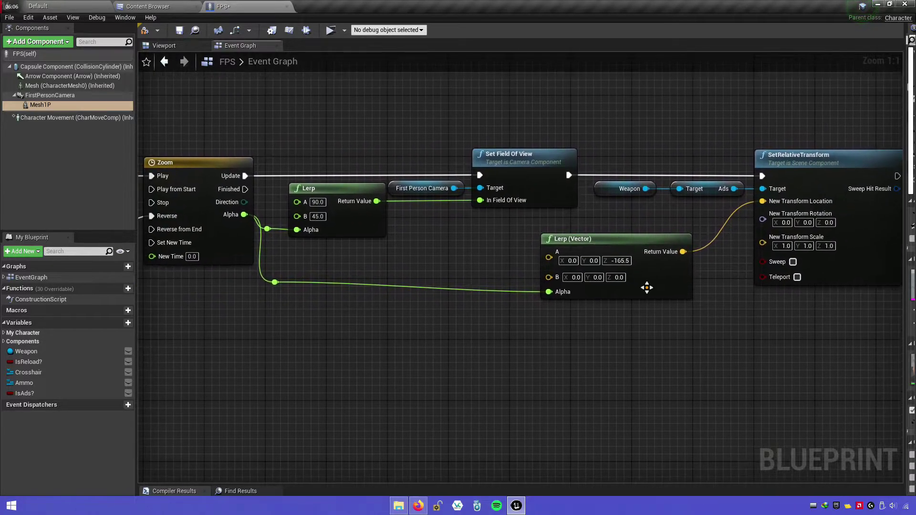
right_drag(552, 330, 467, 318)
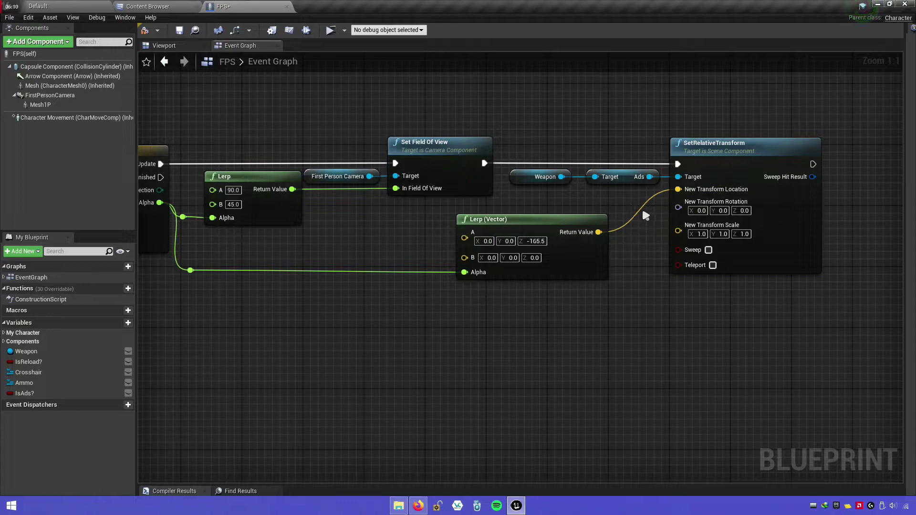
double_click(642, 212)
drag(649, 214, 659, 234)
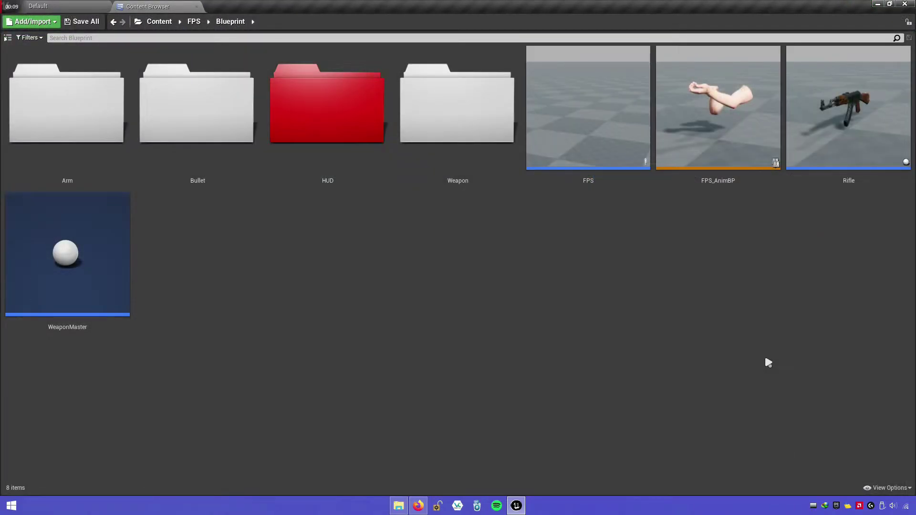
click(764, 188)
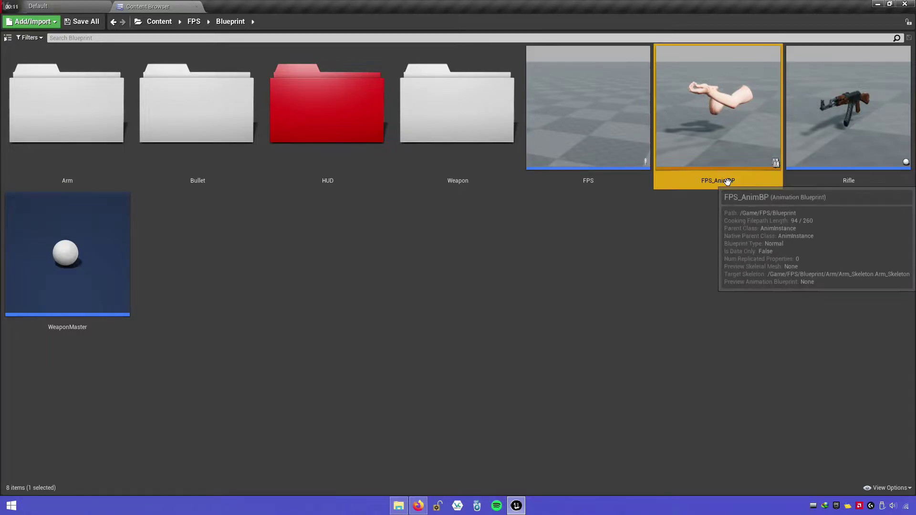
double_click(764, 188)
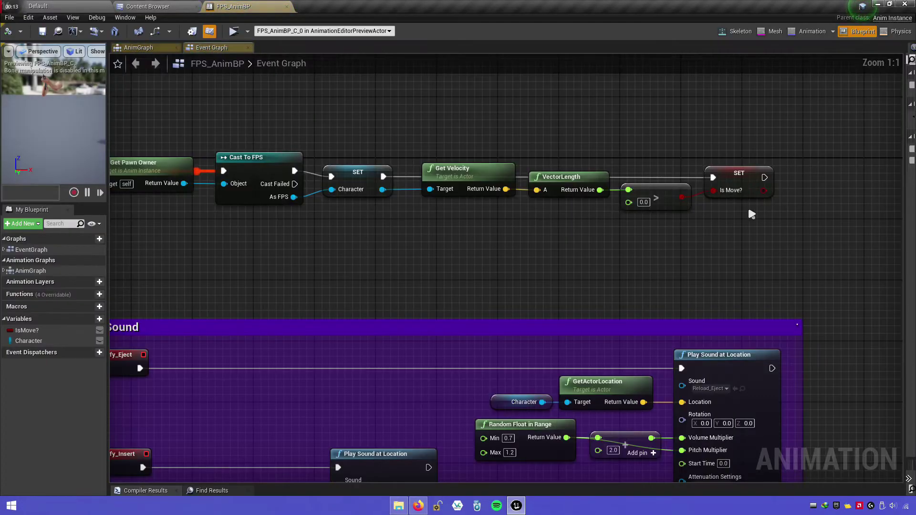
Open FPS_AnimBP's Event Graph and move the Reload Sound comment down, clearing space near SET Is Move?
click(30, 250)
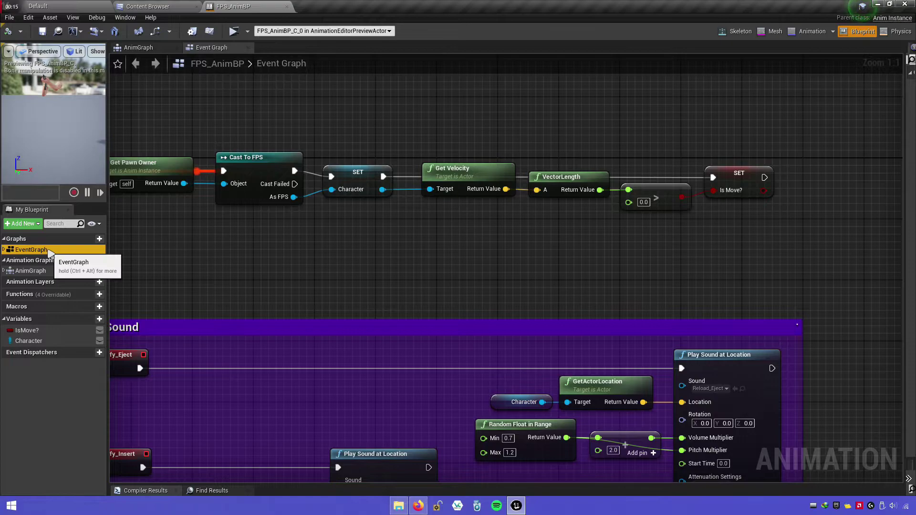
double_click(29, 250)
right_drag(589, 256, 510, 208)
scroll(510, 207, down, 1)
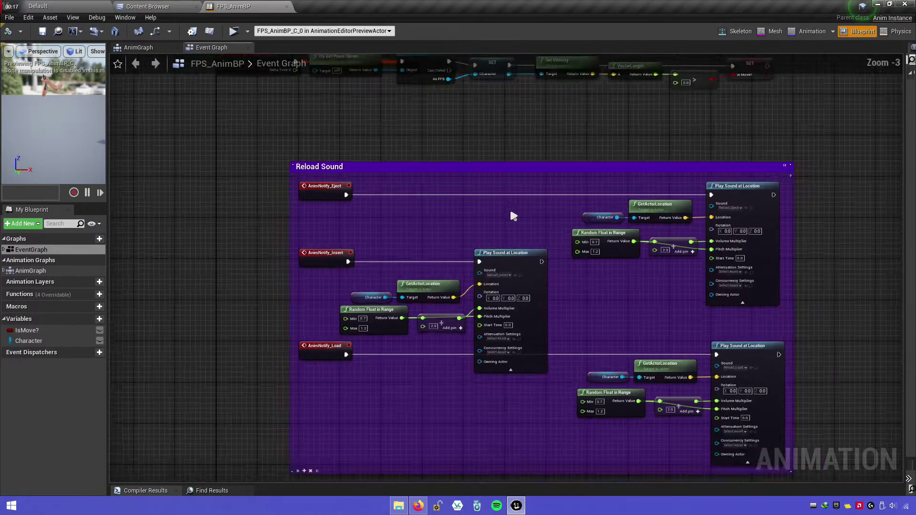
scroll(569, 278, down, 1)
drag(520, 241, 461, 280)
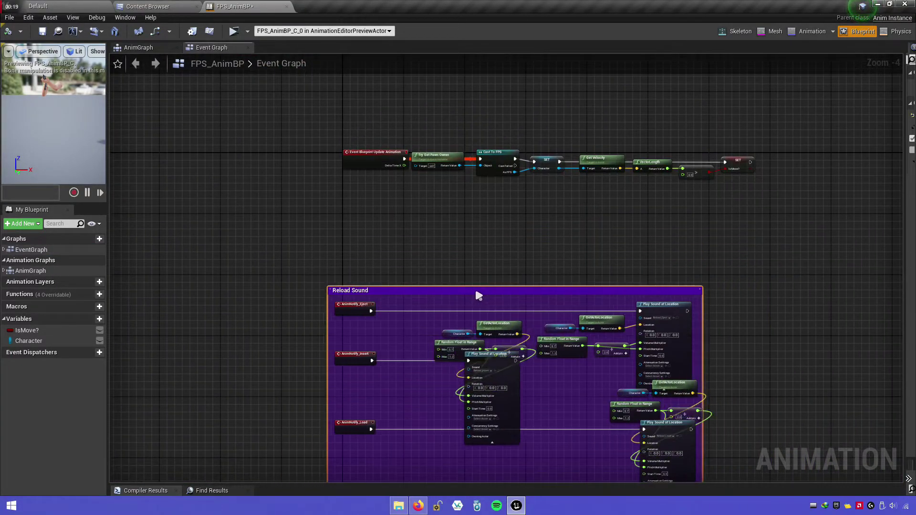
scroll(499, 242, up, 2)
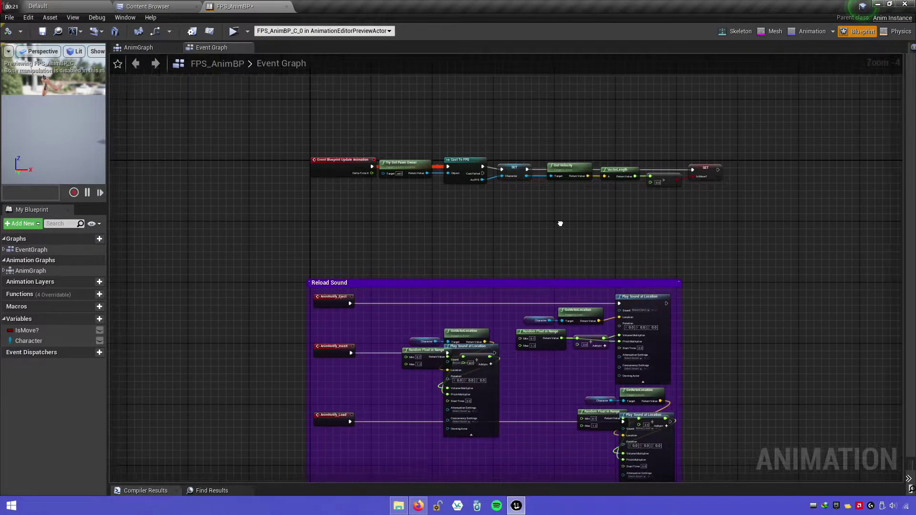
scroll(399, 231, up, 3)
right_drag(451, 228, 505, 282)
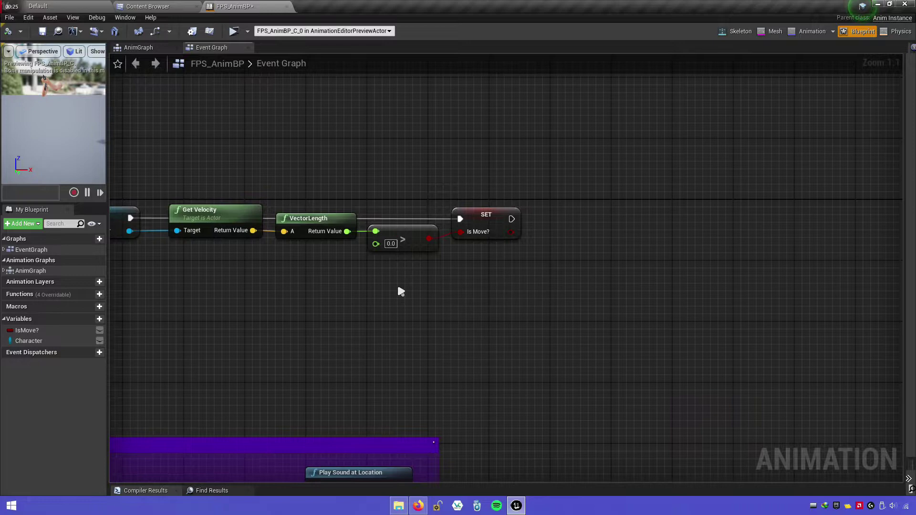
Add a Character getter node and pull its Is Ads? value into the event graph
drag(29, 341, 585, 245)
click(489, 283)
right_drag(596, 251, 473, 265)
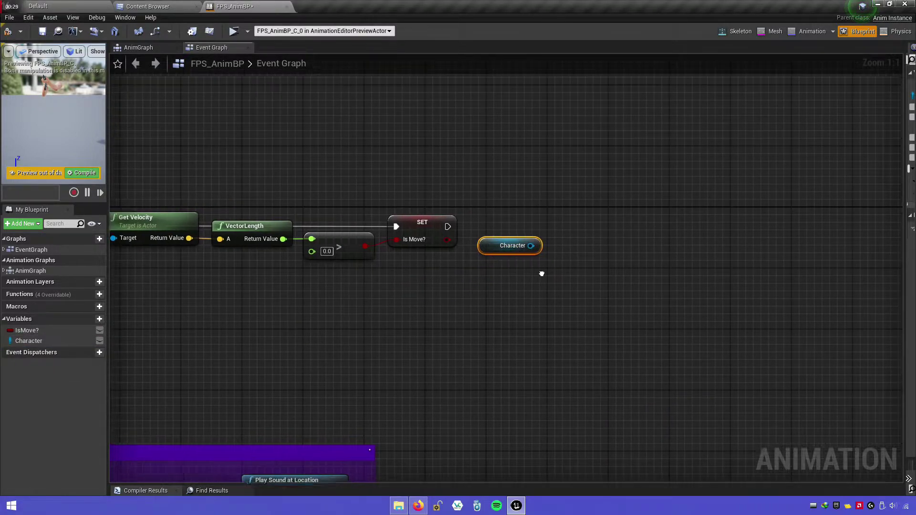
drag(471, 252, 516, 250)
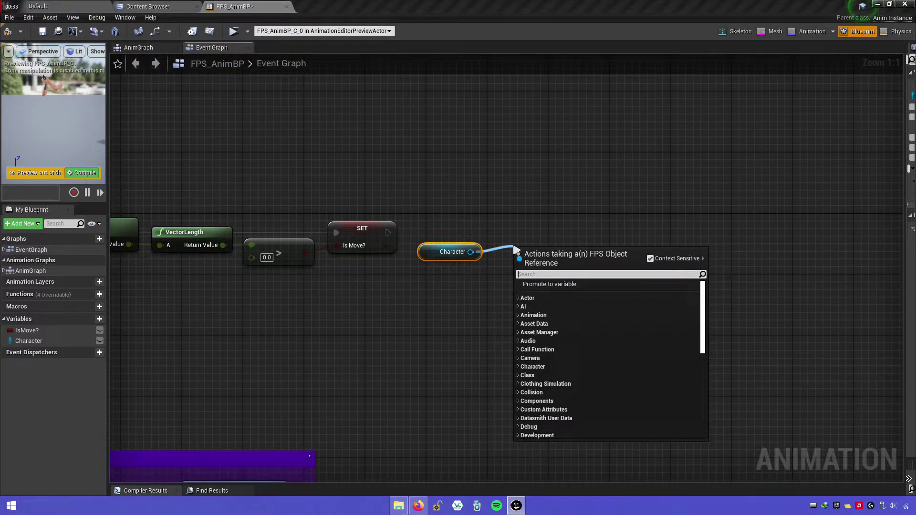
text(getads)
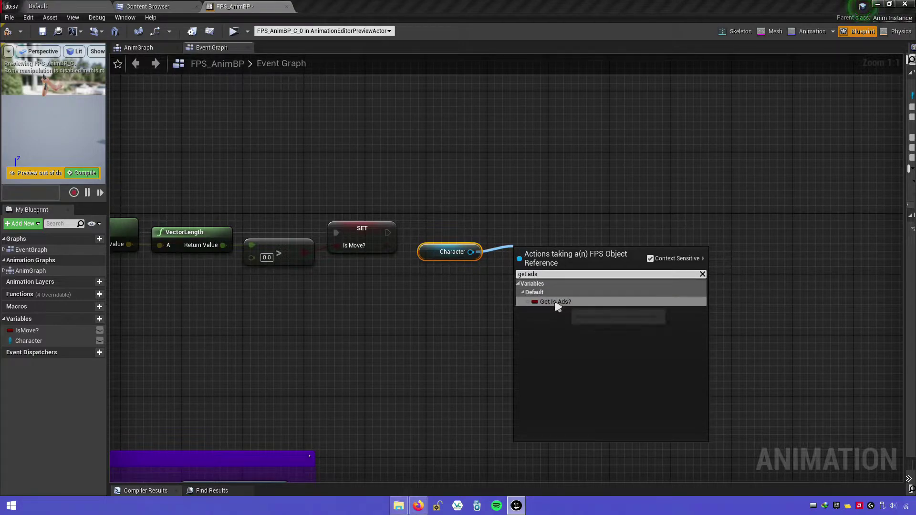
click(584, 301)
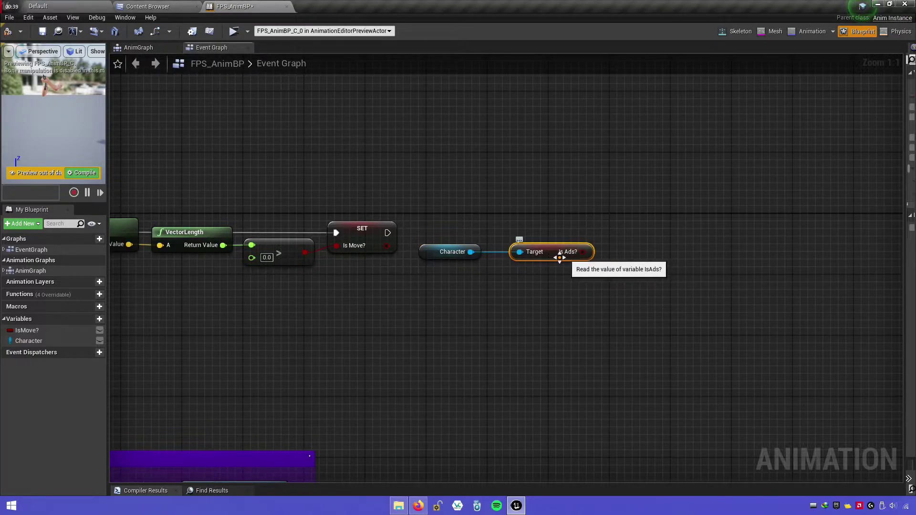
mouse_move(551, 257)
mouse_down()
mouse_move(536, 256)
mouse_move(578, 252)
mouse_up()
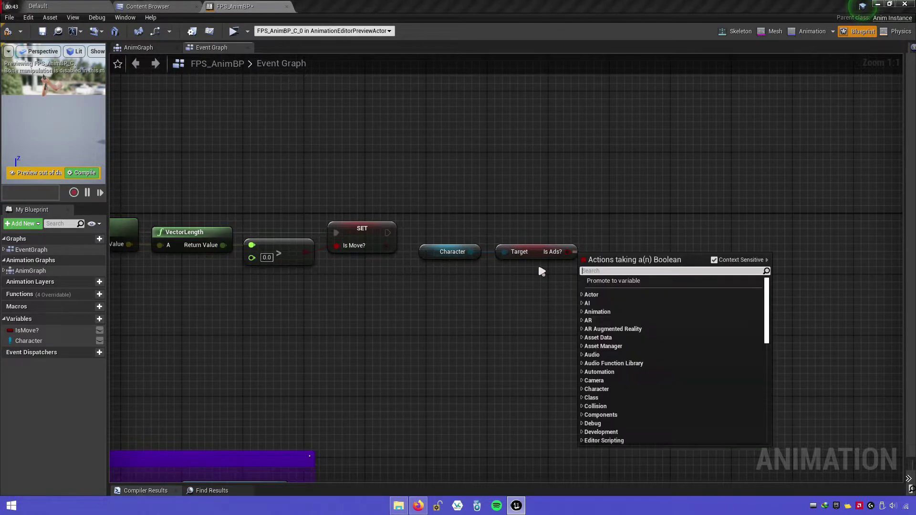
click(538, 267)
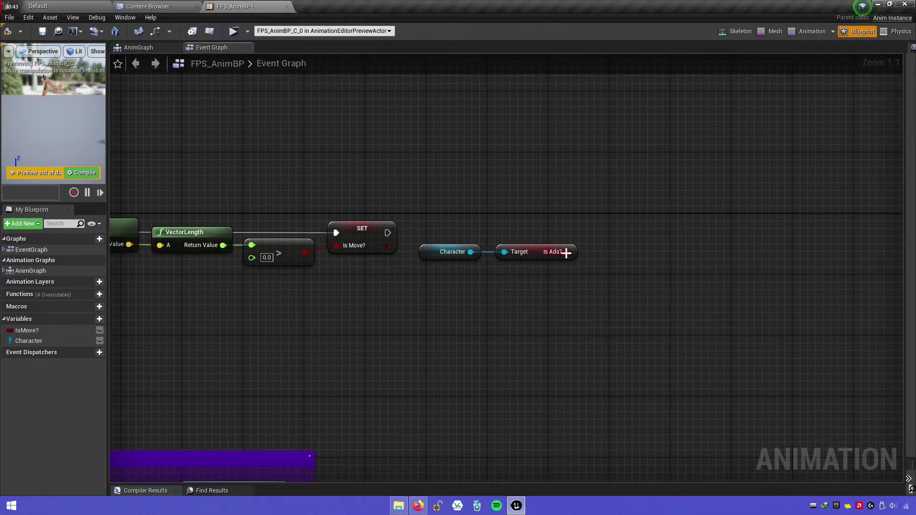
Create a new IsAds? variable and set it from the Character's Is Ads? value
click(94, 320)
text(IsAds?)
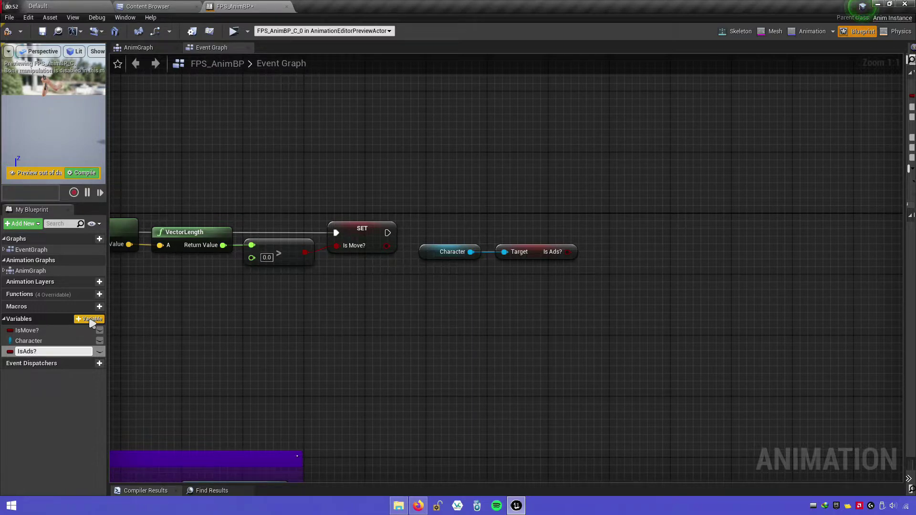
key(Return)
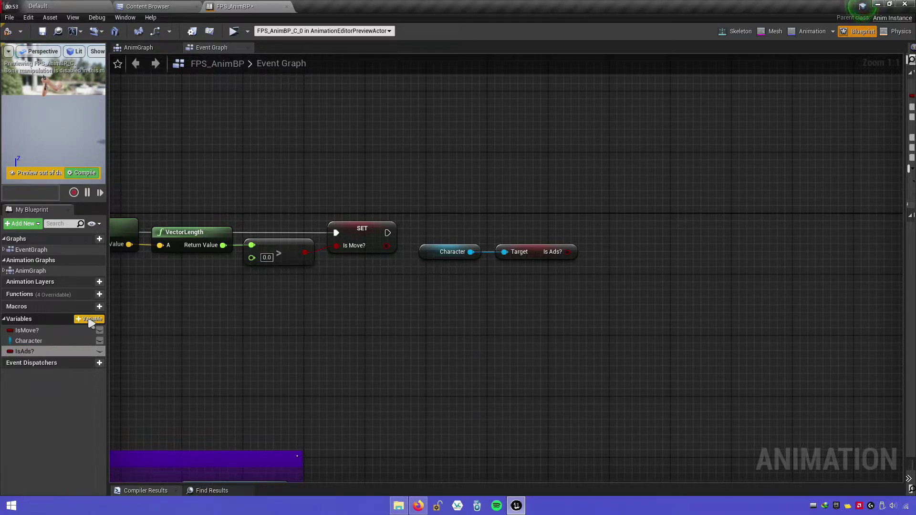
drag(54, 351, 498, 358)
drag(601, 221, 388, 233)
click(615, 254)
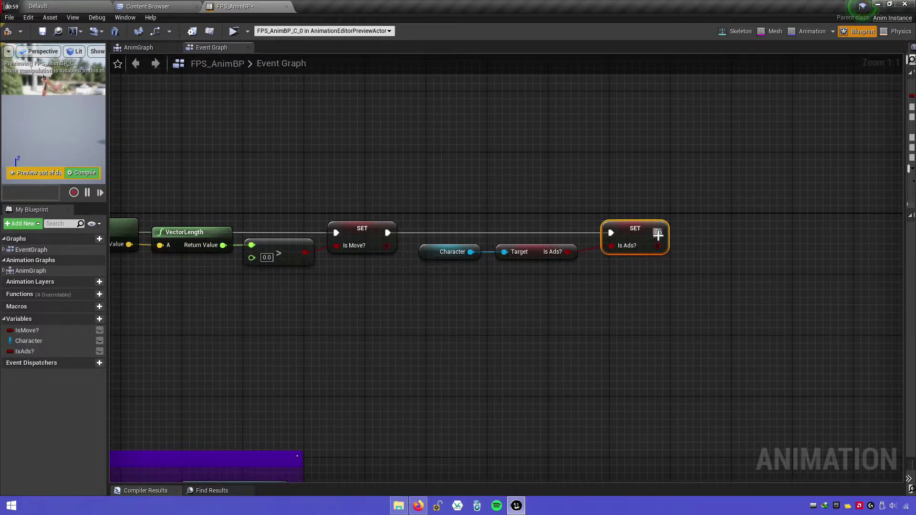
drag(658, 236, 642, 235)
Wrap the Character, Is Ads? and SET Is Ads? nodes in an 'ADS' comment, then open AnimGraph
drag(436, 226, 636, 276)
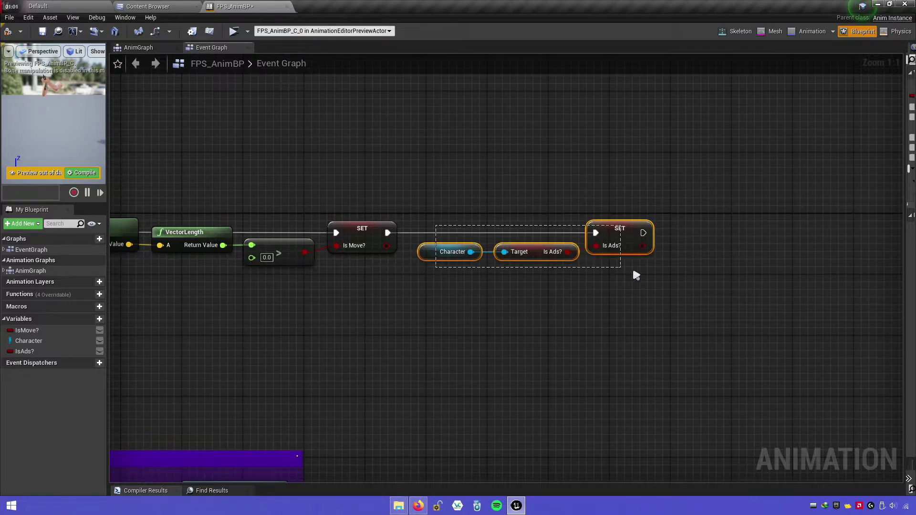
drag(626, 239, 618, 247)
click(520, 296)
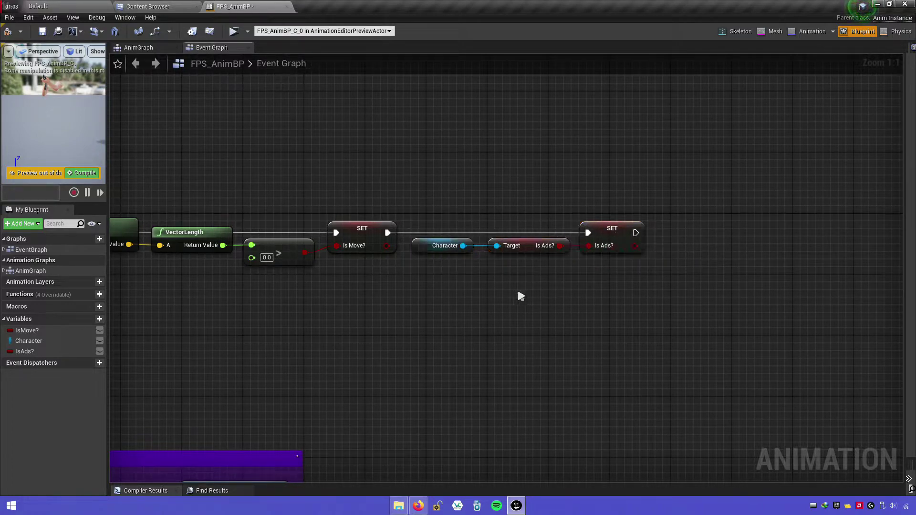
drag(435, 231, 659, 263)
key(c)
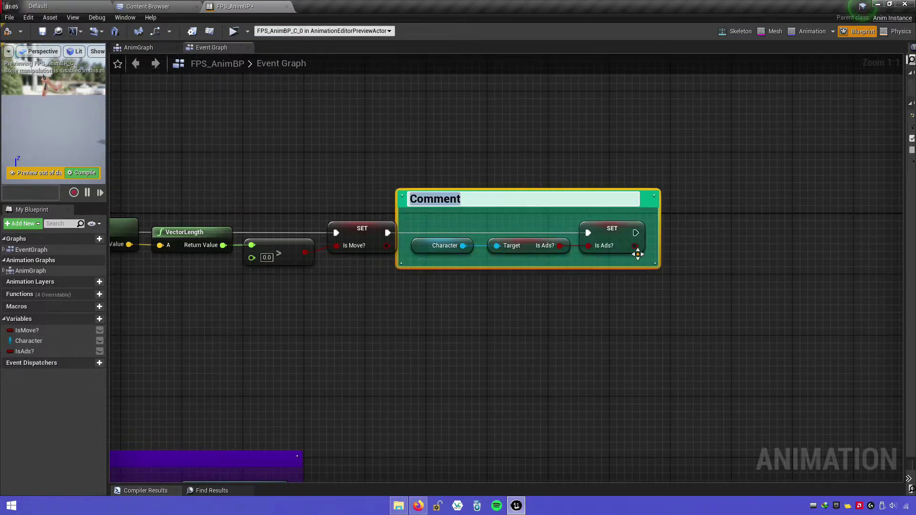
text(ADS)
key(Return)
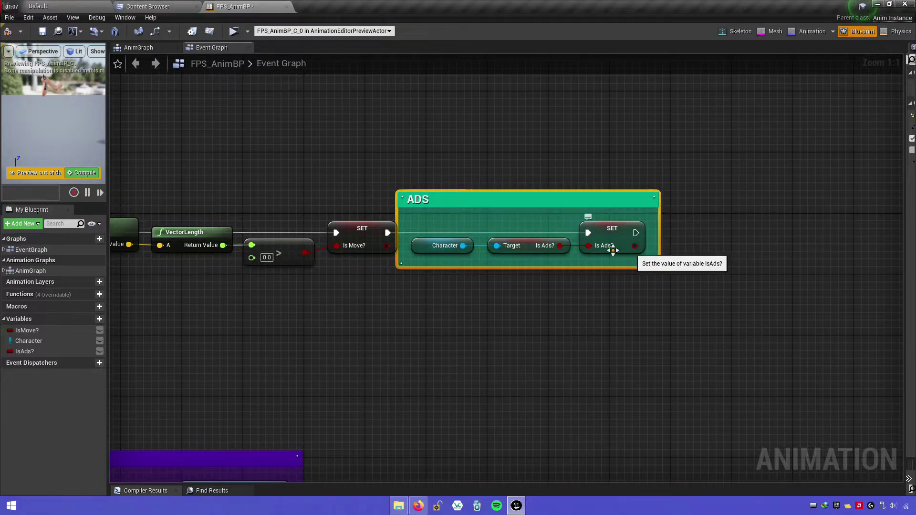
drag(509, 199, 524, 204)
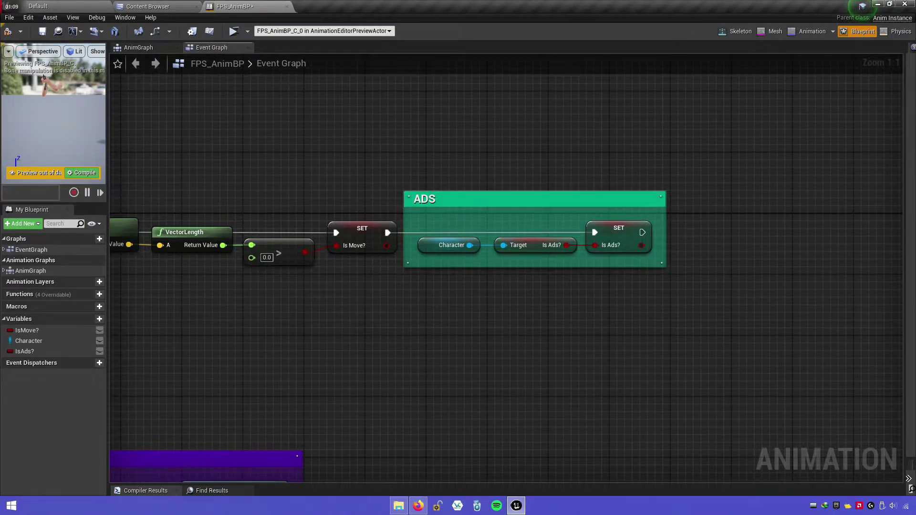
right_drag(360, 300, 459, 271)
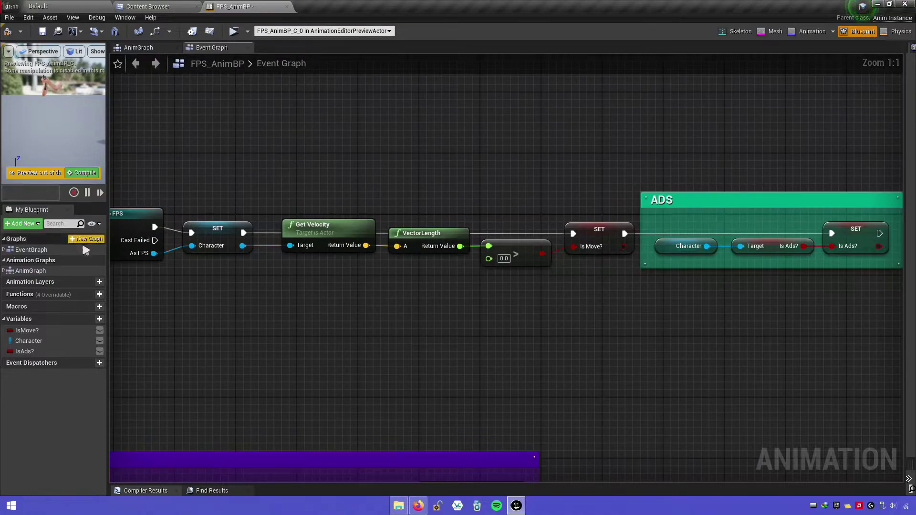
double_click(29, 270)
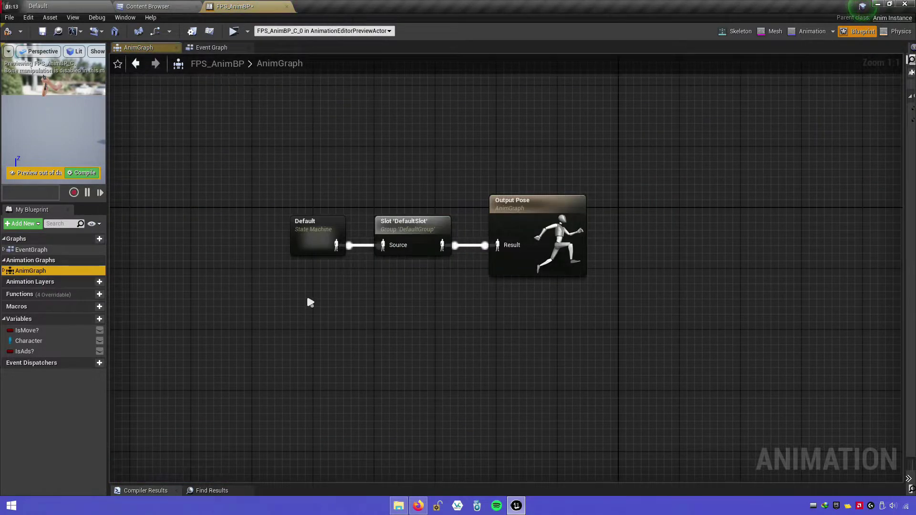
Disconnect the Default state machine from DefaultSlot and duplicate it
mouse_move(310, 303)
right_down()
mouse_move(499, 294)
mouse_move(451, 286)
right_up()
right_click(486, 252)
click(529, 276)
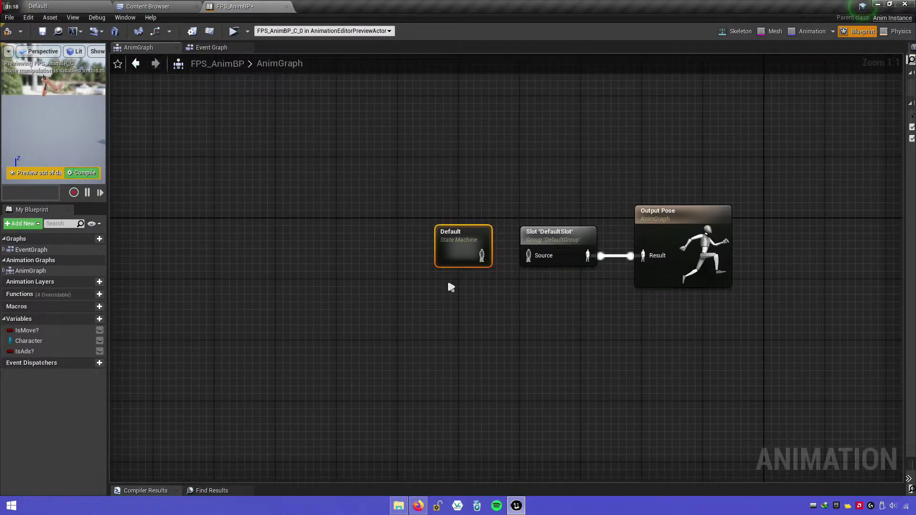
right_click(453, 249)
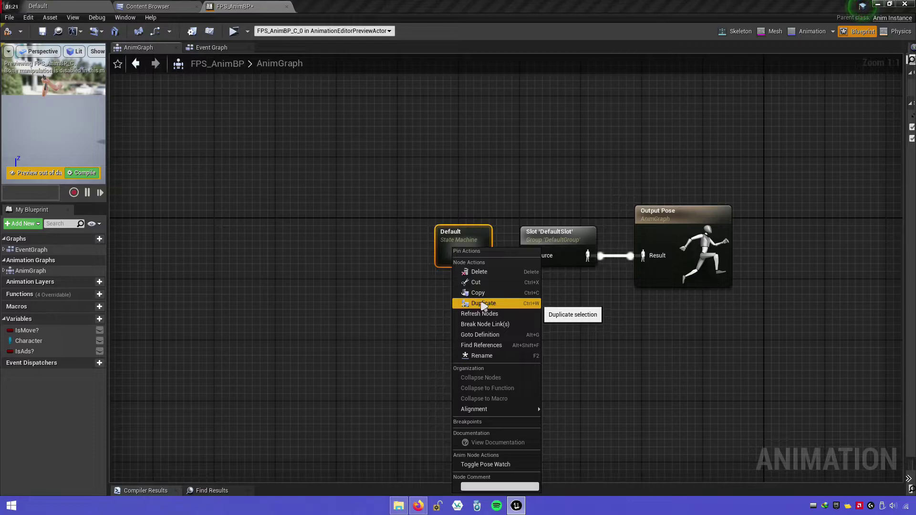
click(476, 304)
drag(475, 280, 466, 311)
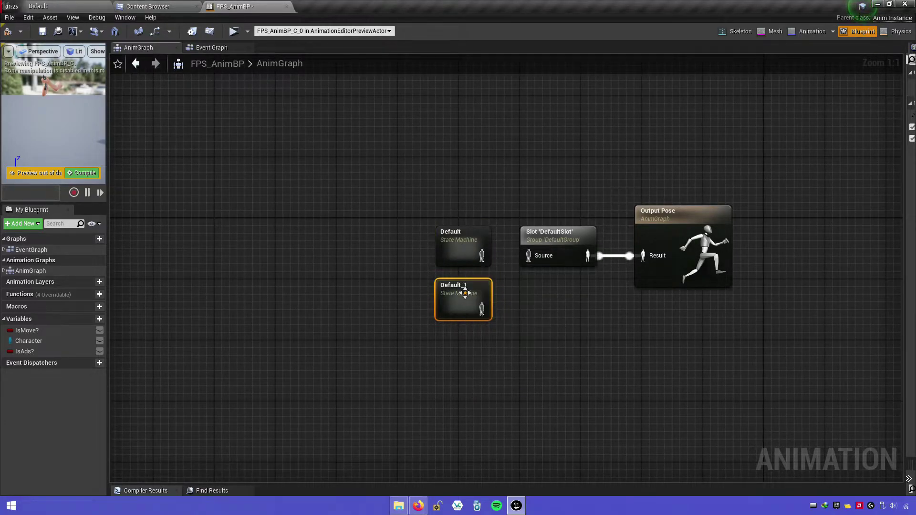
Rename the Default_1 copy to ADS and place it above Default
right_click(465, 292)
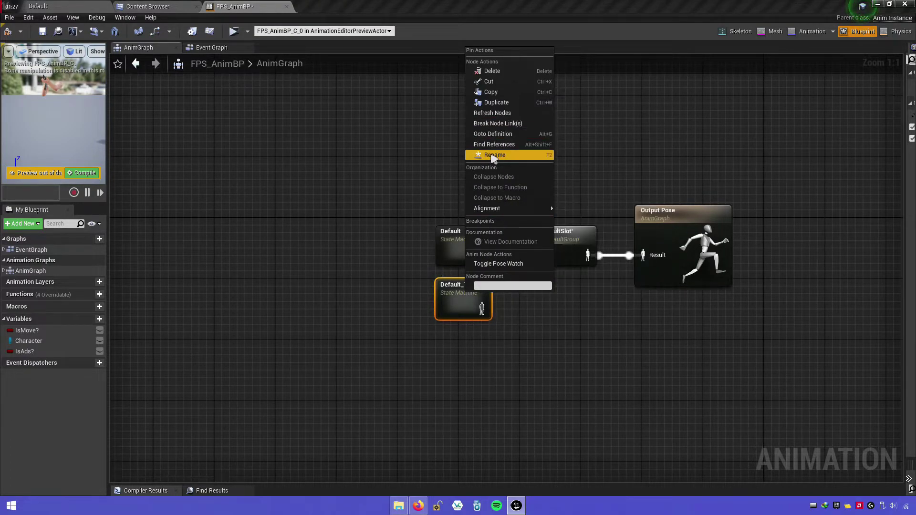
click(407, 207)
double_click(472, 294)
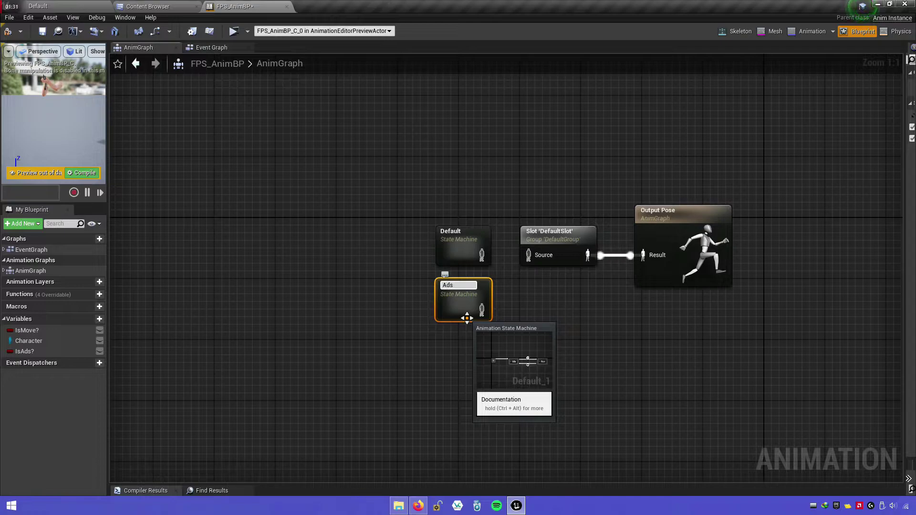
key(Return)
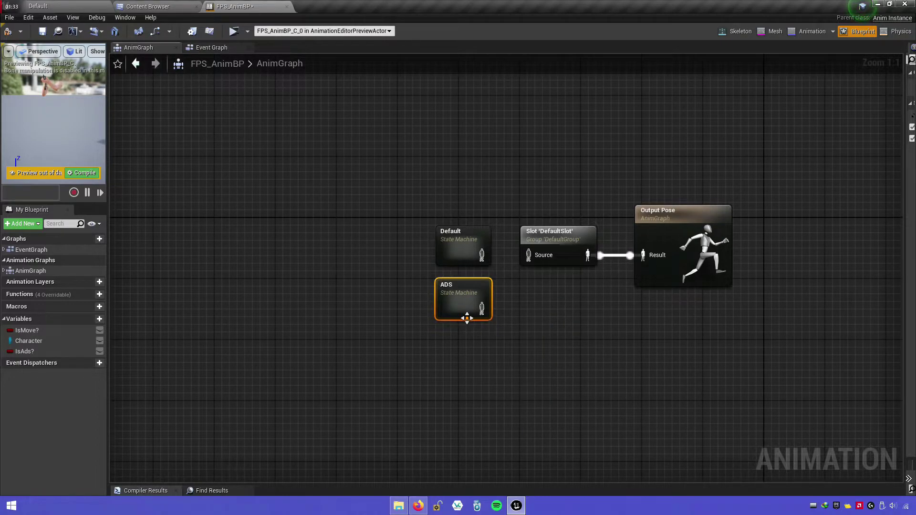
drag(461, 300, 354, 194)
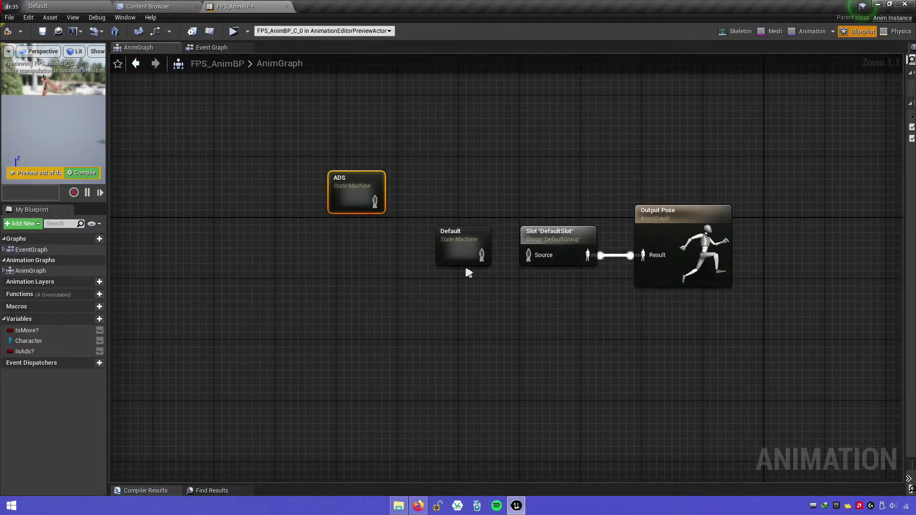
drag(463, 261, 357, 307)
drag(337, 196, 339, 218)
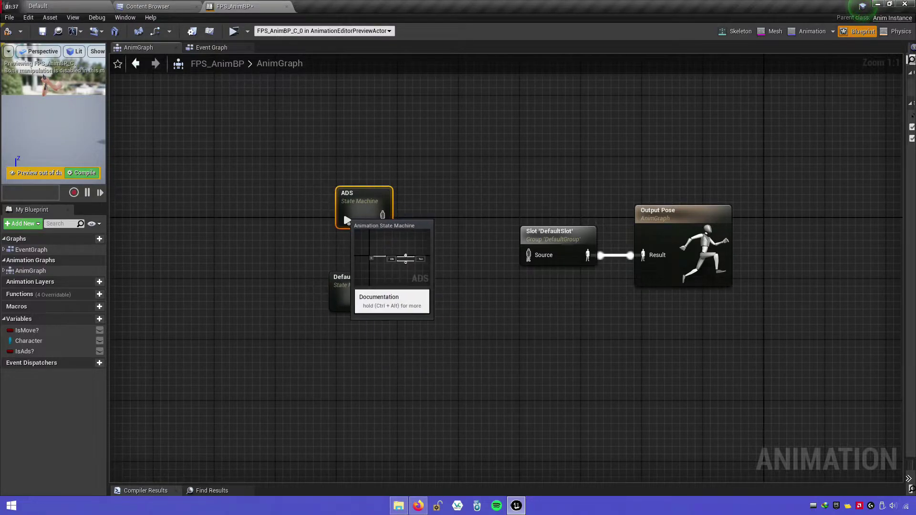
Add a Blend Poses by bool node and feed its output into the DefaultSlot
click(406, 234)
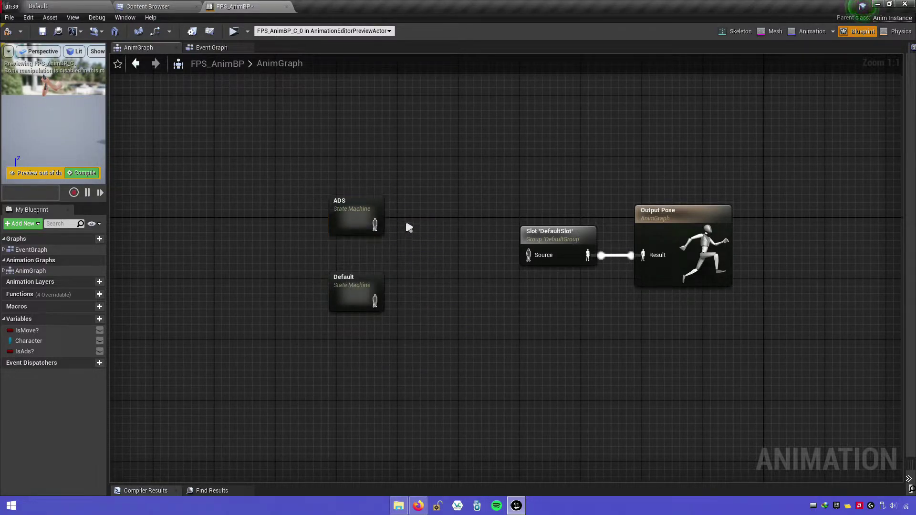
right_click(407, 226)
text(blend)
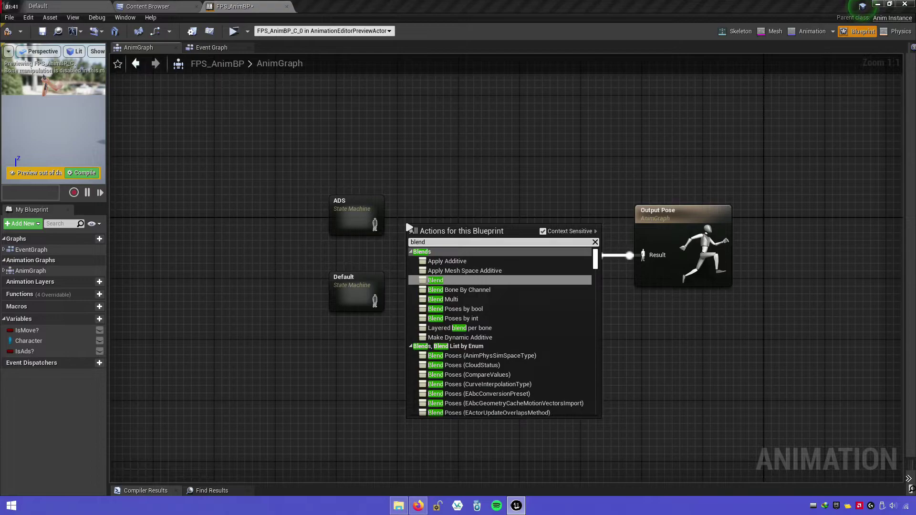
text( poses b)
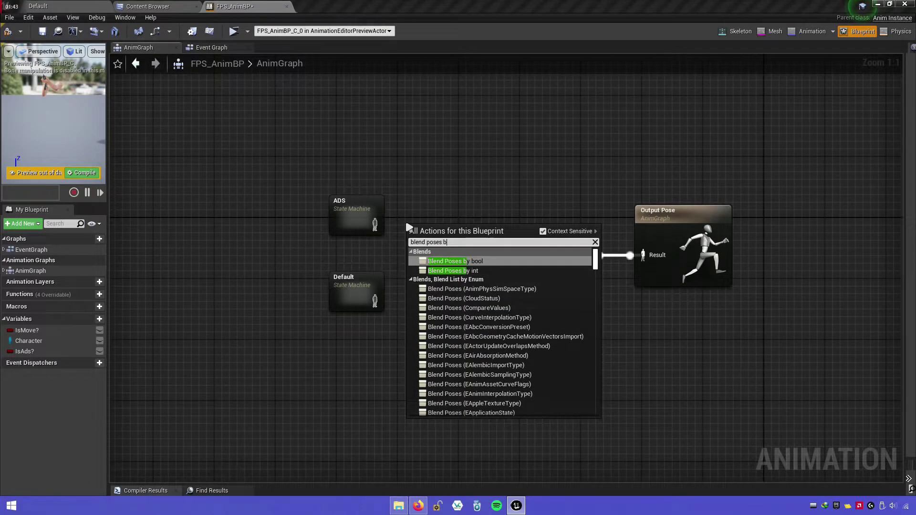
text(y bool)
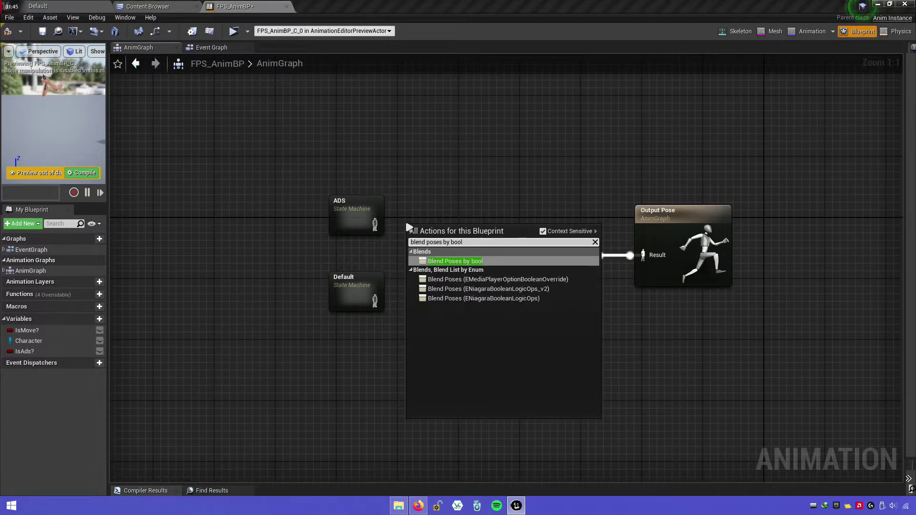
click(451, 261)
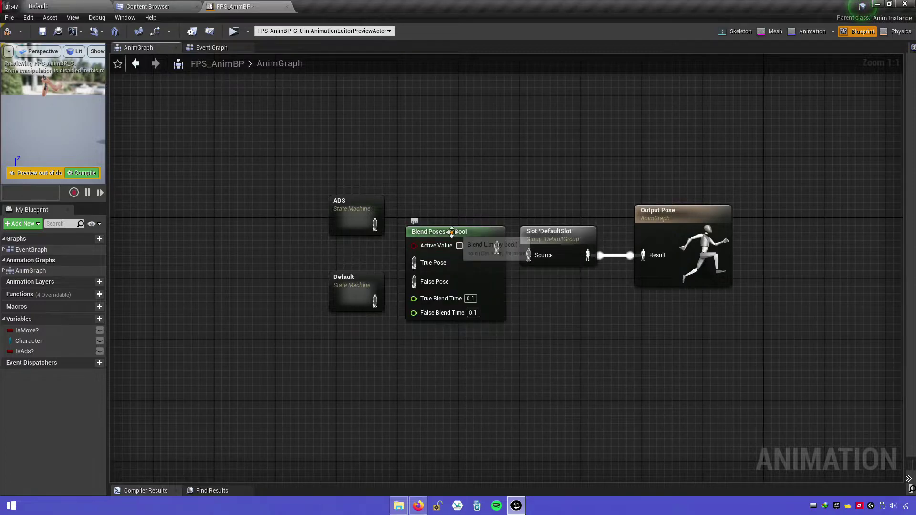
mouse_move(457, 235)
mouse_down()
mouse_move(449, 230)
mouse_move(449, 247)
mouse_move(530, 263)
mouse_up()
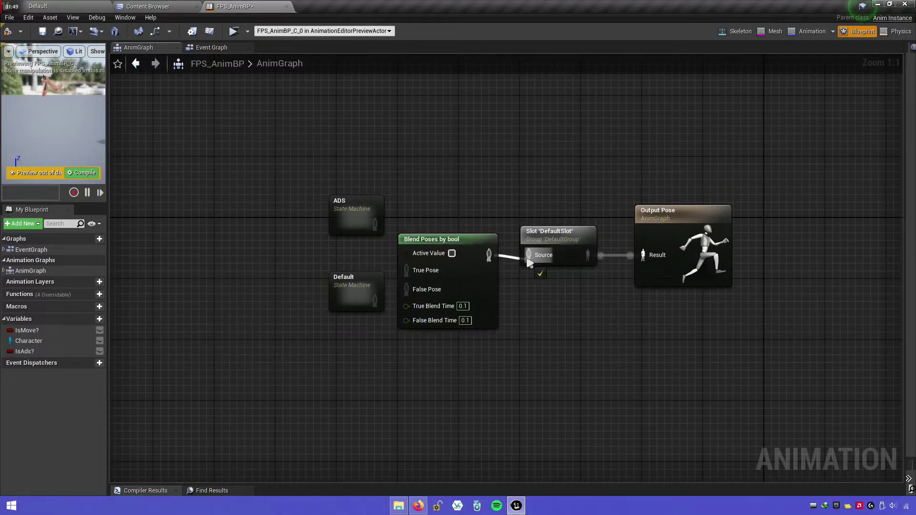
right_drag(534, 279, 662, 283)
Wire the ADS state machine to True Pose and Default to False Pose
click(418, 303)
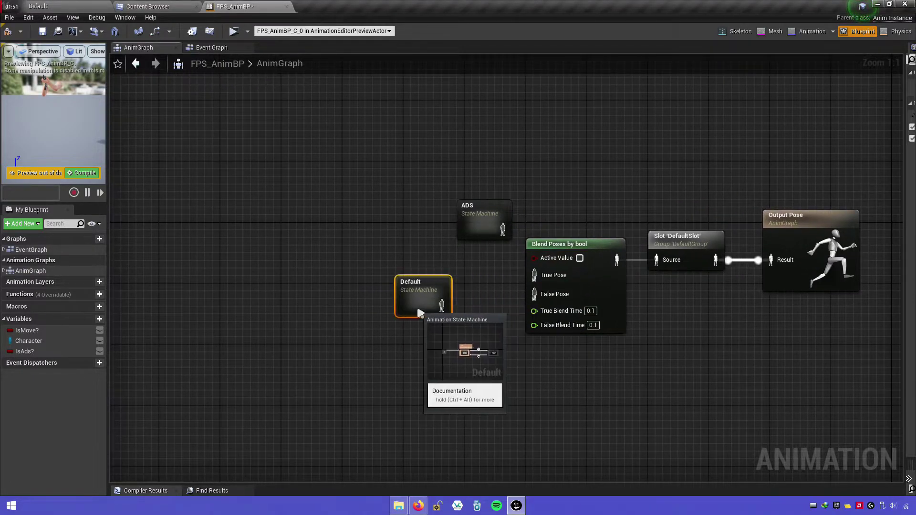
drag(473, 225, 396, 233)
drag(435, 286, 428, 302)
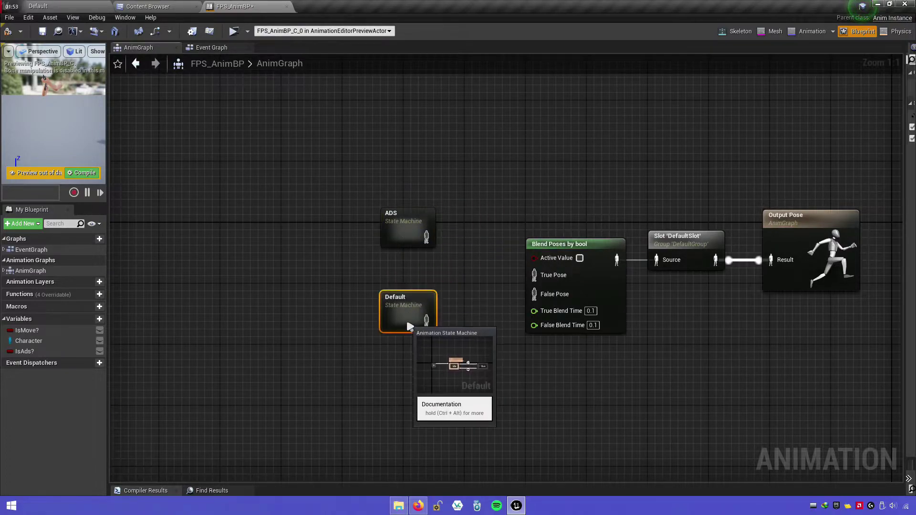
drag(409, 236, 423, 251)
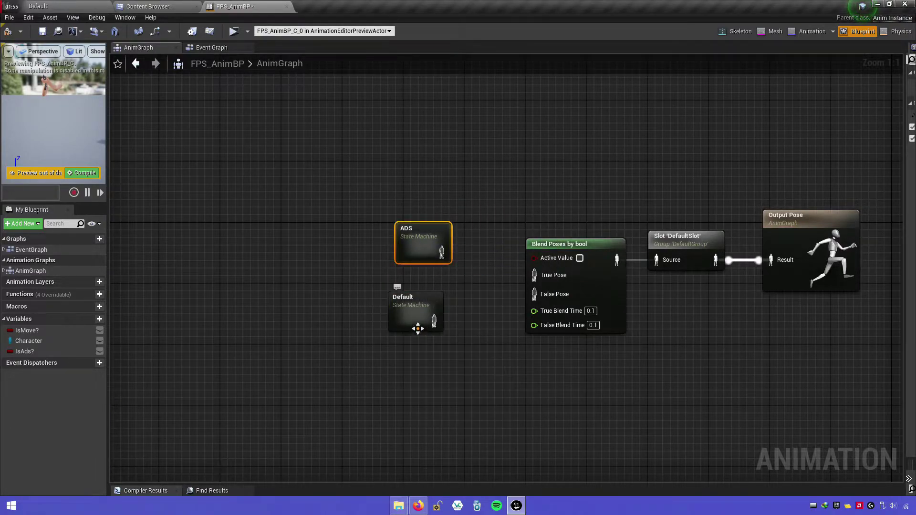
drag(418, 328, 425, 321)
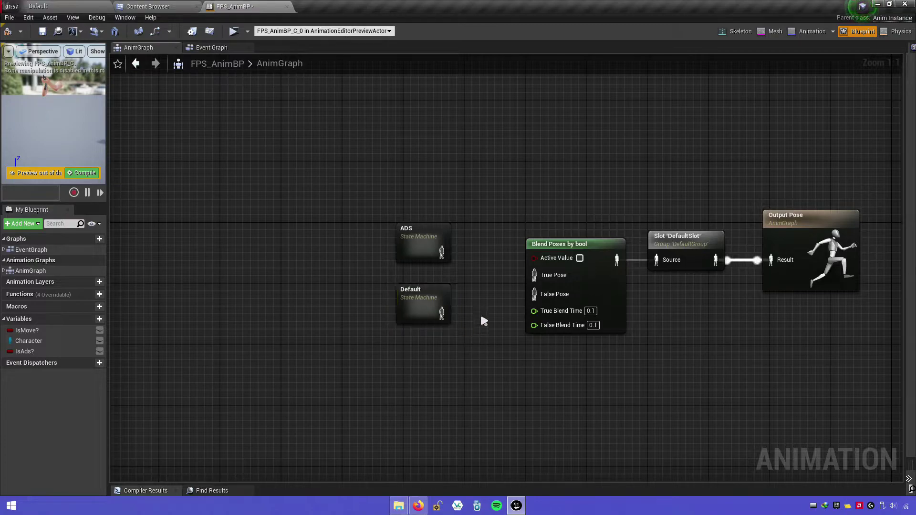
drag(442, 258, 553, 281)
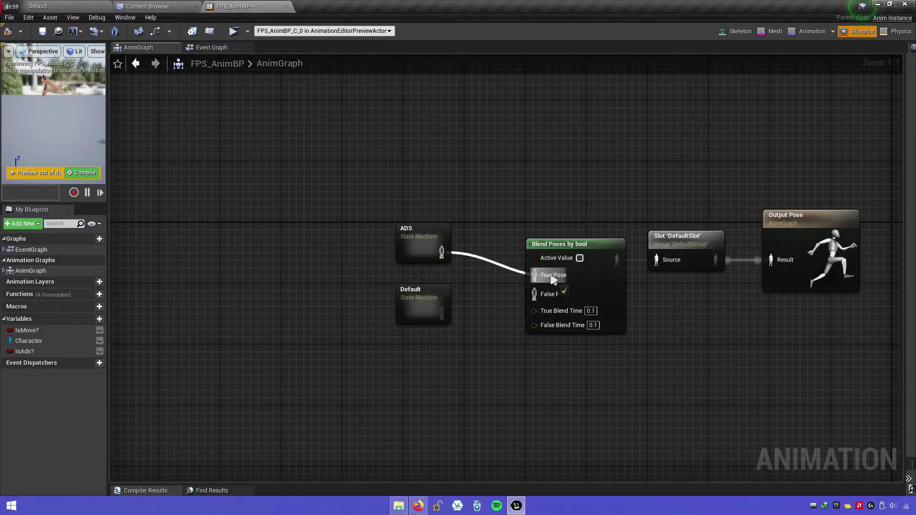
click(421, 302)
drag(442, 310, 534, 293)
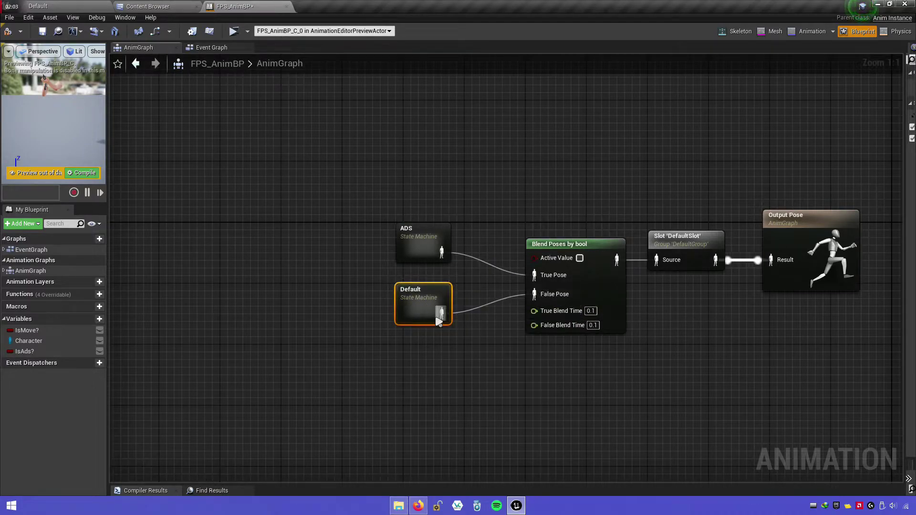
drag(432, 312, 432, 304)
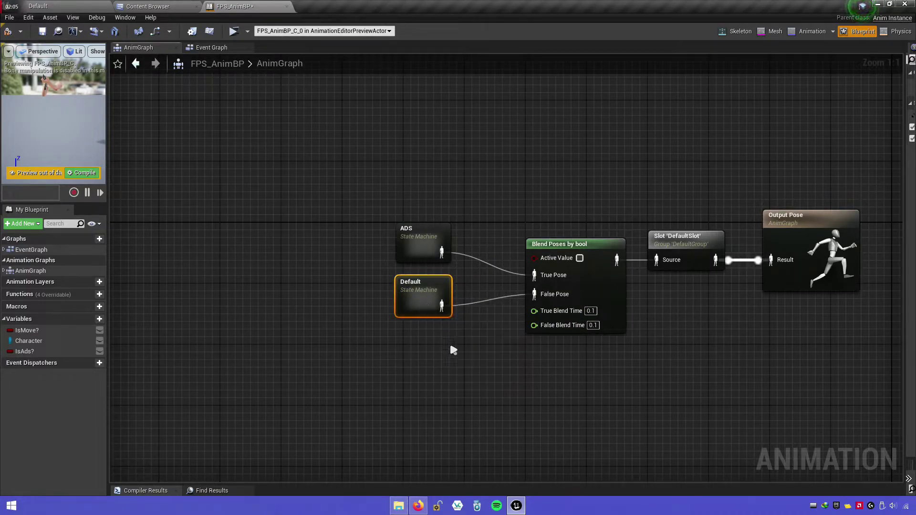
right_drag(548, 364, 440, 347)
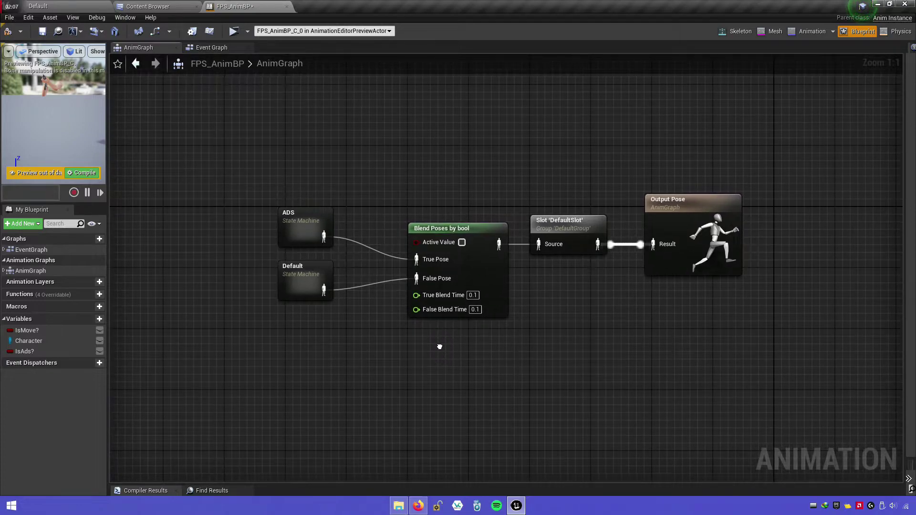
Set both True Blend Time and False Blend Time to 0.15
click(472, 295)
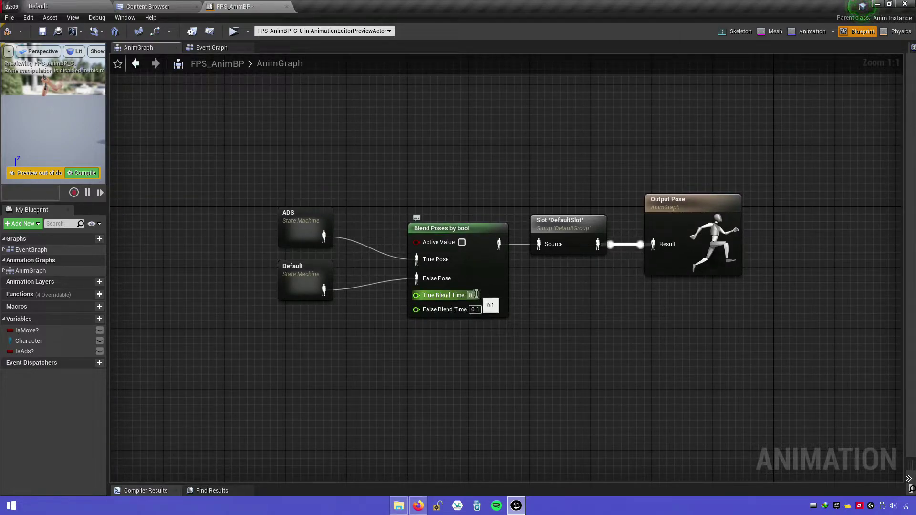
text(0.15)
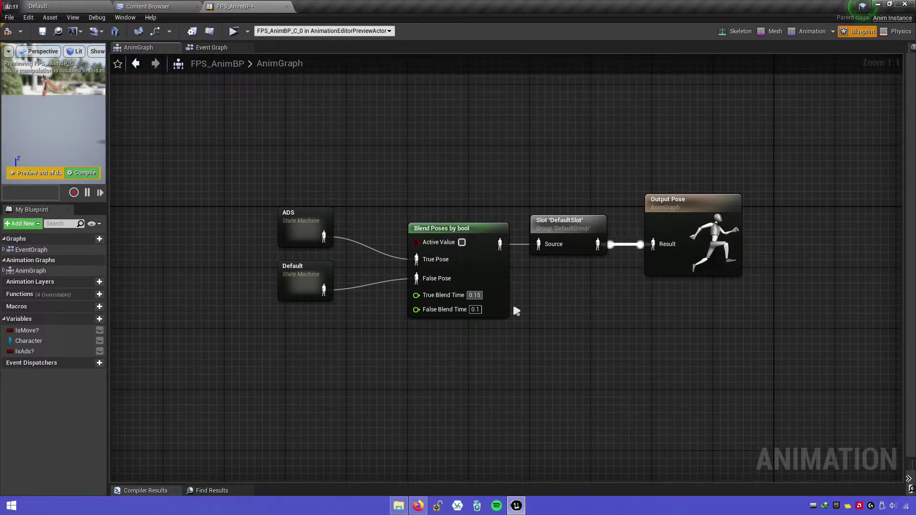
click(476, 310)
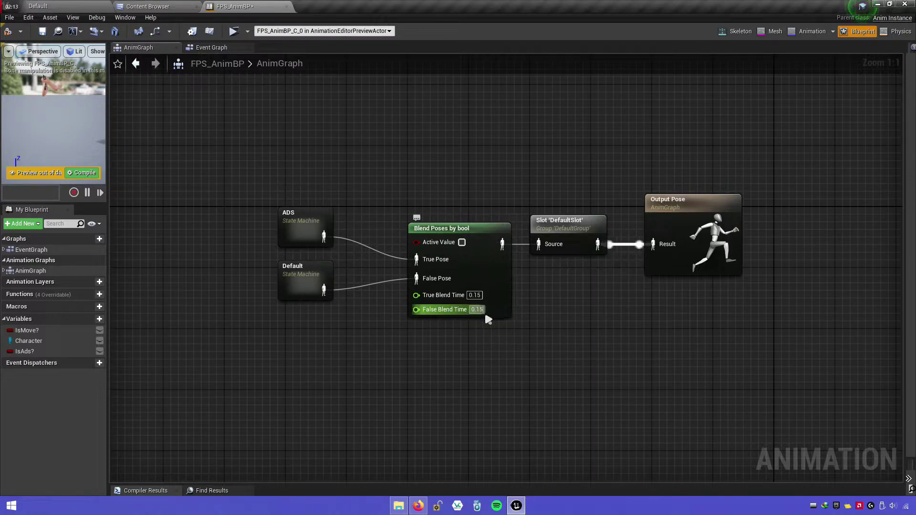
right_drag(421, 327, 453, 341)
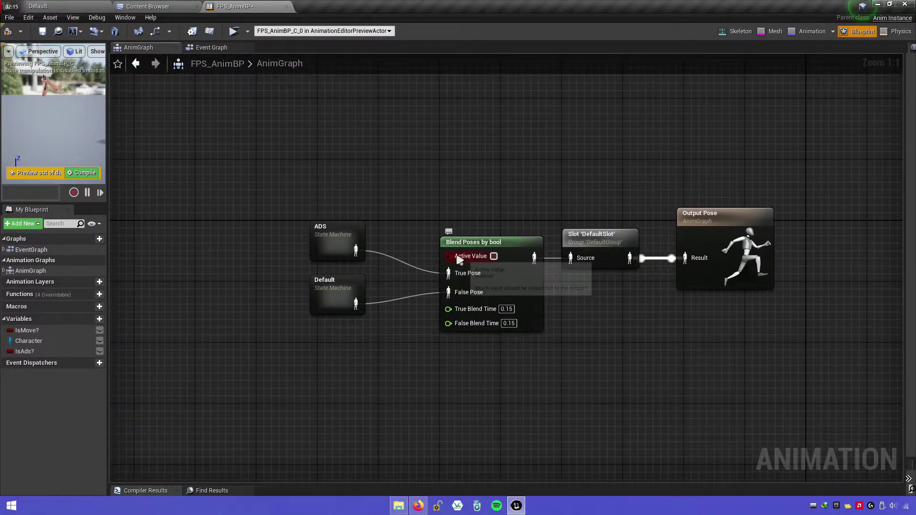
Connect an Is Ads? getter to the blend node's Active Value input
drag(25, 351, 439, 221)
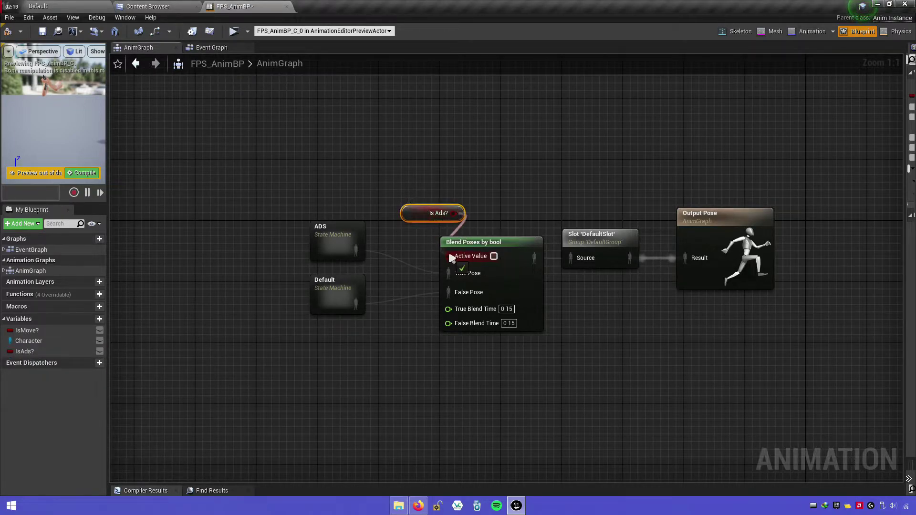
drag(451, 258, 451, 259)
mouse_move(421, 219)
mouse_down()
mouse_move(385, 258)
mouse_move(392, 257)
mouse_up()
drag(439, 283, 439, 280)
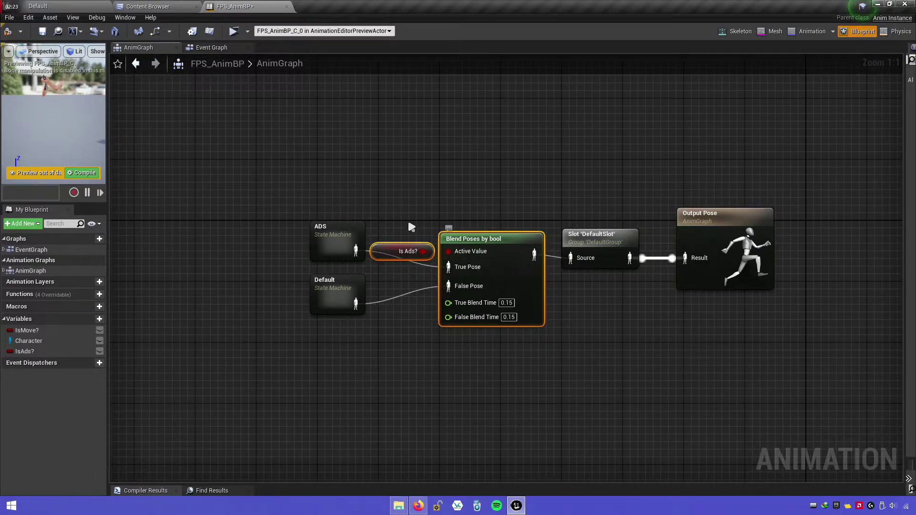
Straighten the AnimGraph wires so ADS and Default line up with their pose pins
click(309, 223)
ctrl+click(790, 232)
key(q)
click(504, 368)
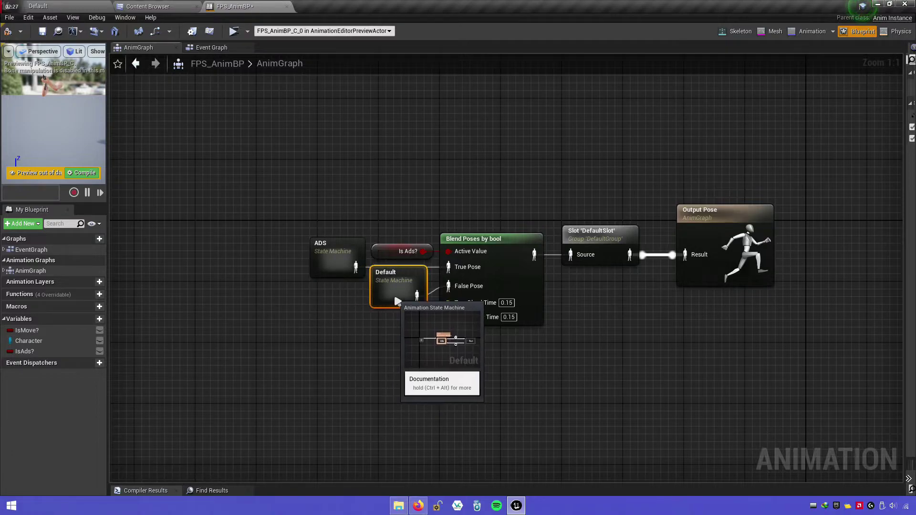
drag(343, 301, 404, 294)
drag(332, 214, 774, 327)
key(q)
click(683, 360)
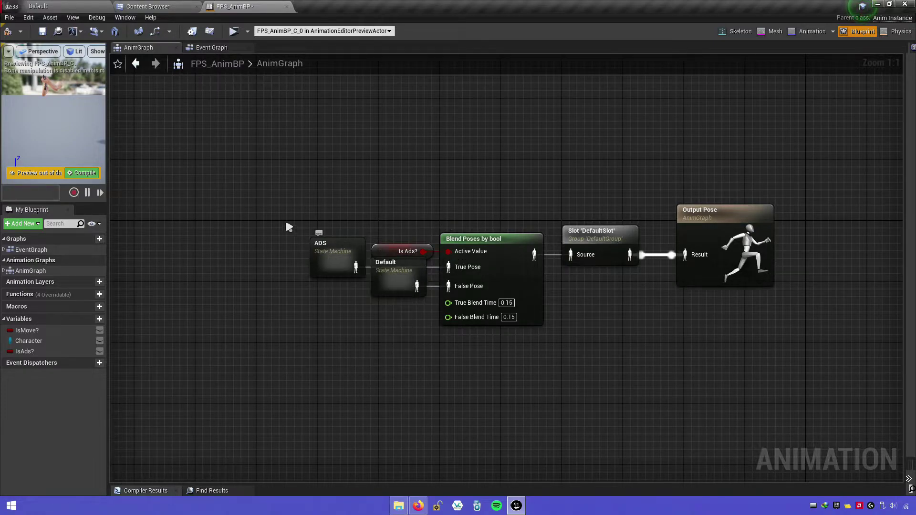
Compile the animation blueprint and select the ADS state machine
click(21, 31)
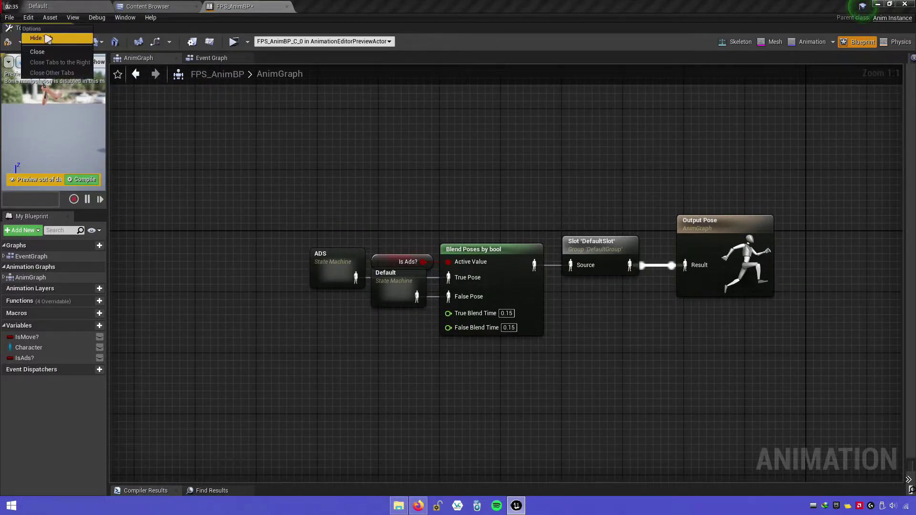
click(19, 31)
click(11, 33)
right_drag(356, 198, 325, 166)
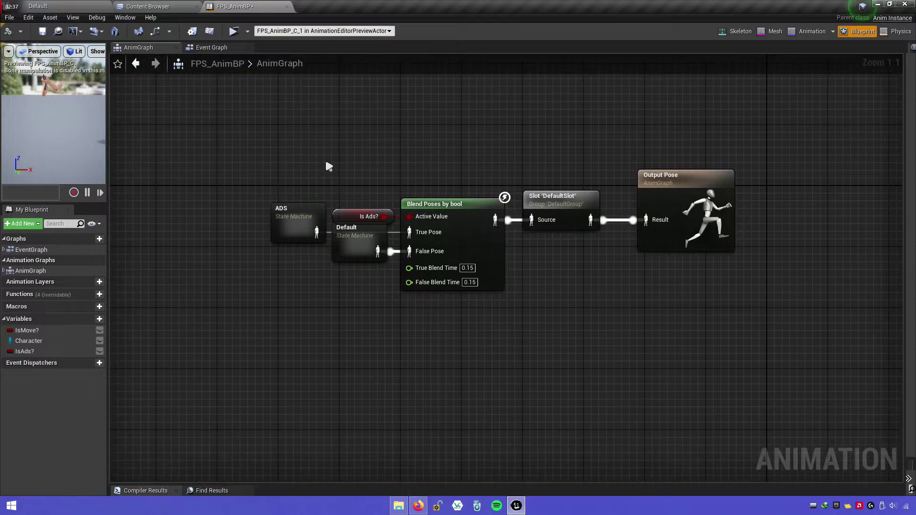
click(295, 220)
Inside the ADS state machine, rename the Run state to Walk
double_click(295, 219)
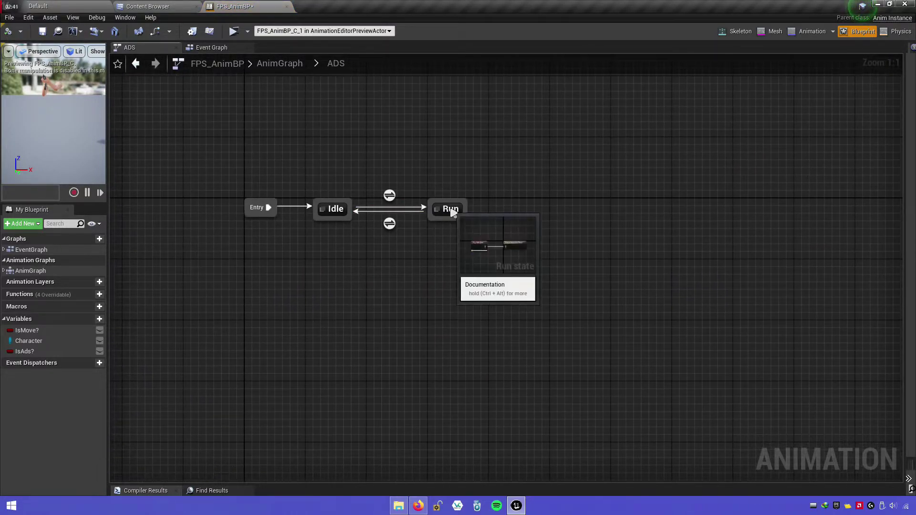
right_click(450, 210)
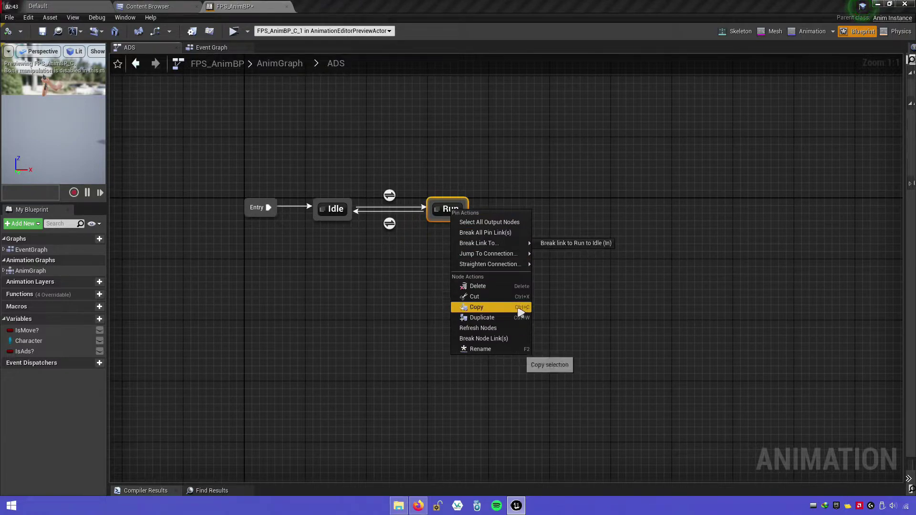
click(481, 349)
text(Walk)
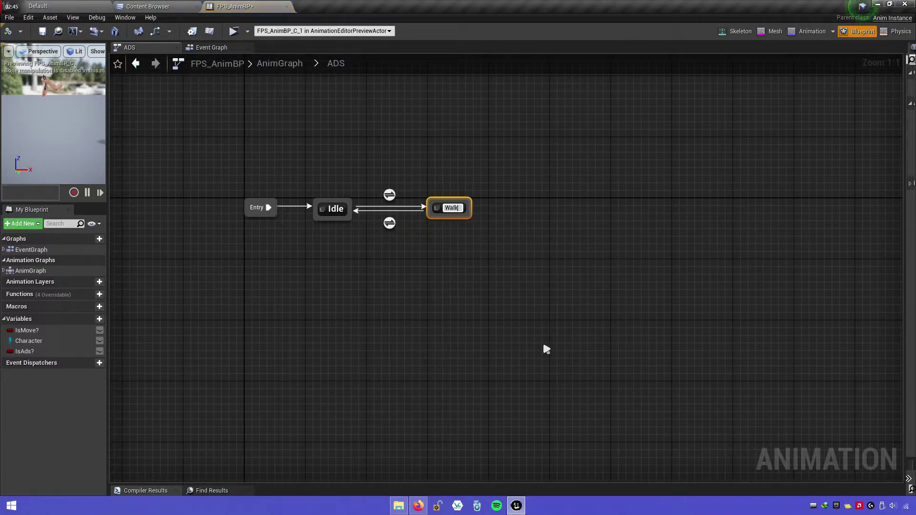
key(Return)
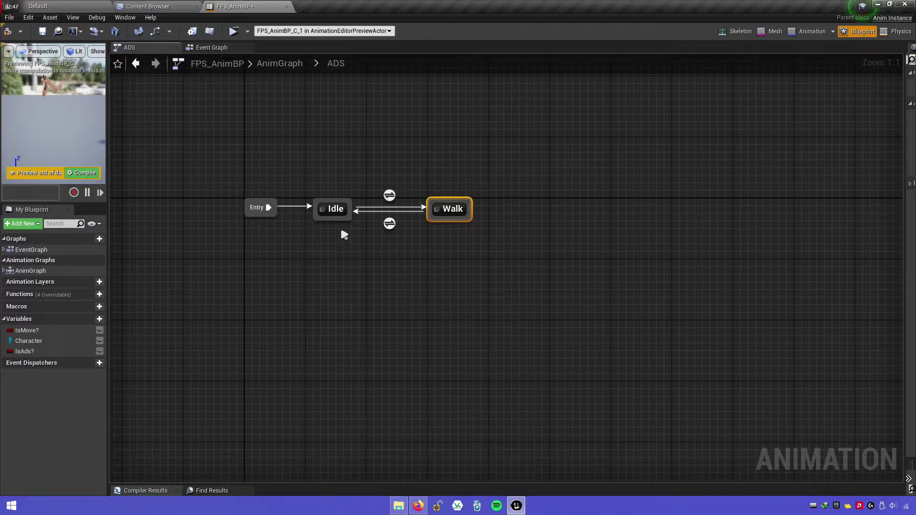
In the ADS Idle state, list the animation sequences available to replace Rifle_Idle on Play Rifle_Idle
double_click(336, 207)
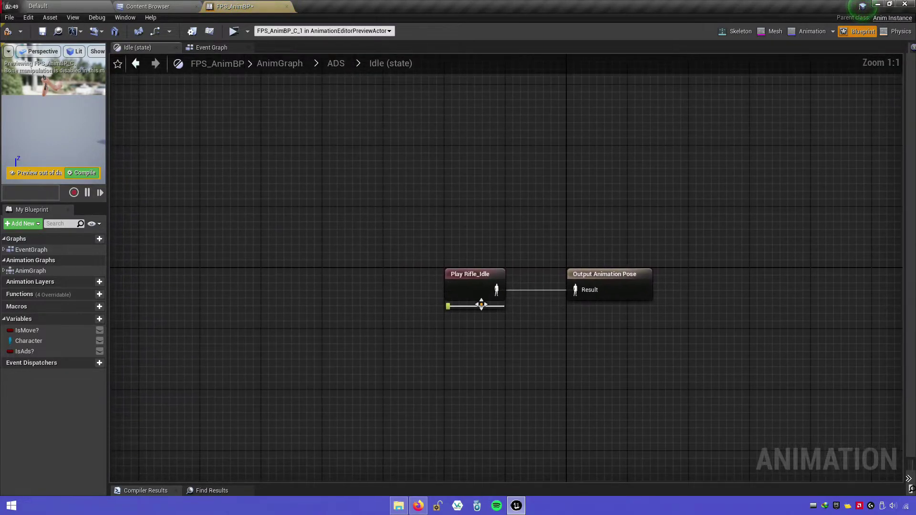
click(349, 228)
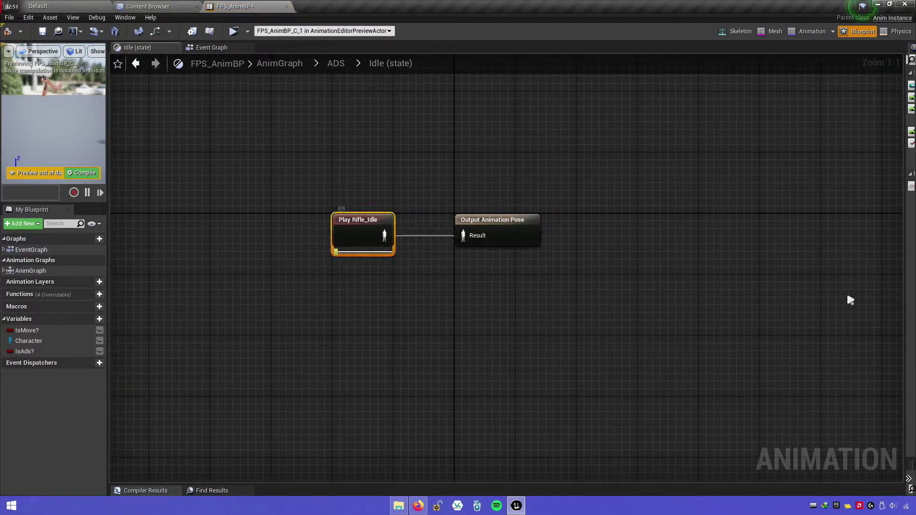
click(911, 290)
drag(698, 275, 664, 275)
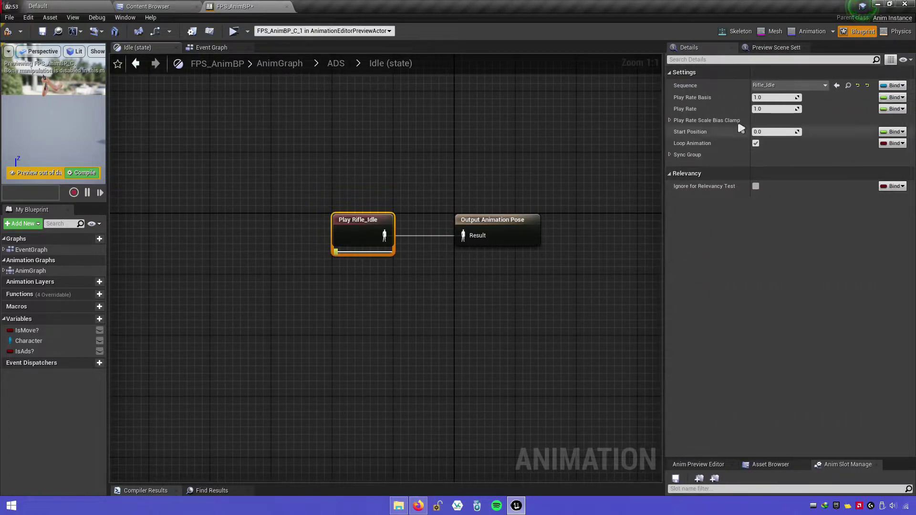
click(784, 86)
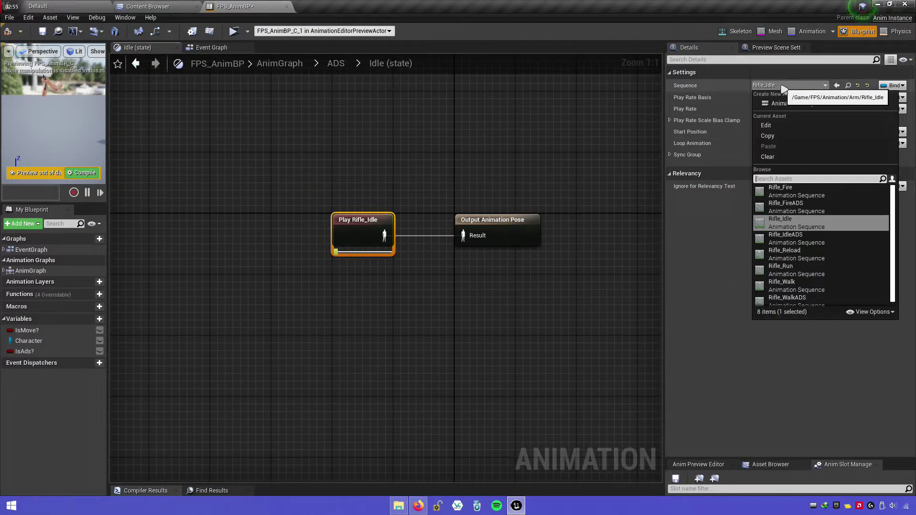
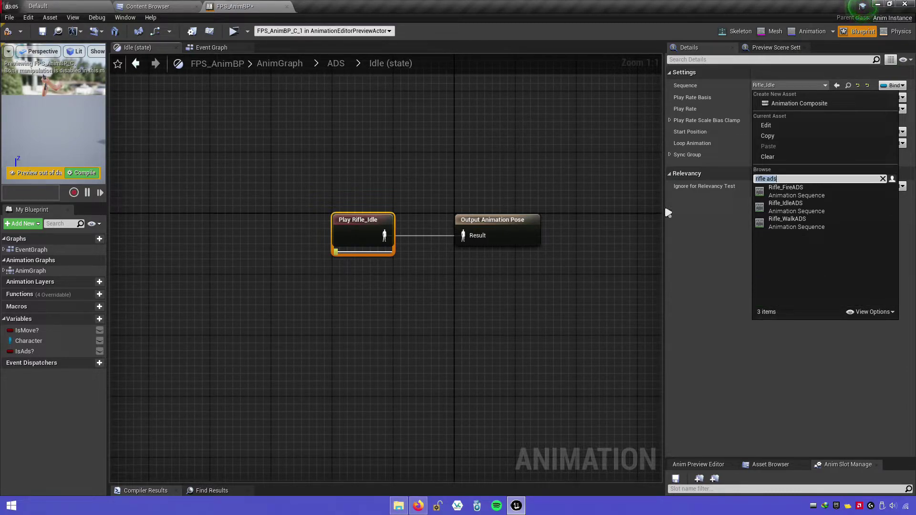
Set the ADS Idle state's Play node to Rifle_IdleADS and compile
click(777, 206)
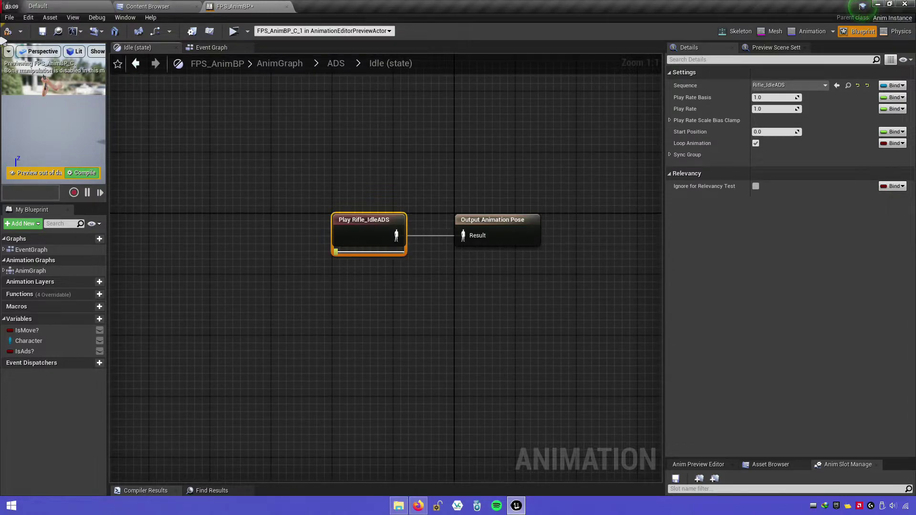
click(7, 32)
click(336, 64)
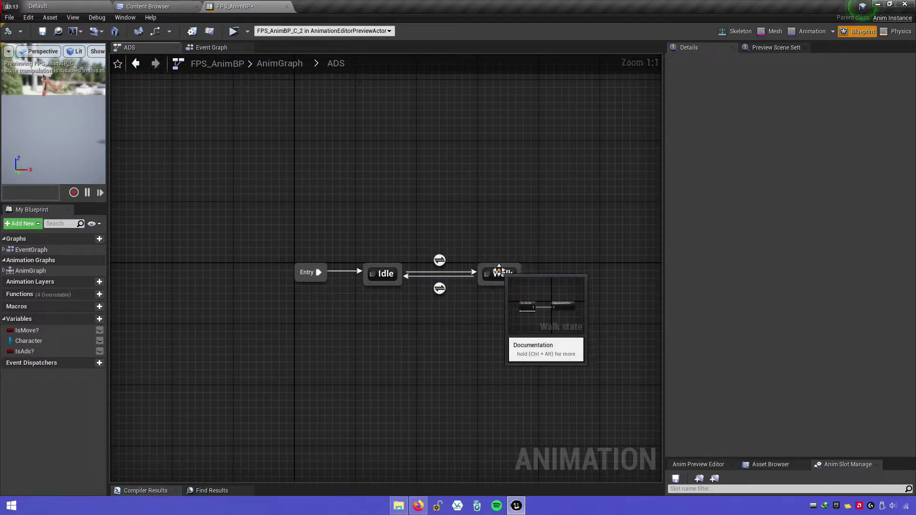
Change the Walk state's animation from Rifle_Run to Rifle_WalkADS
double_click(500, 274)
click(351, 301)
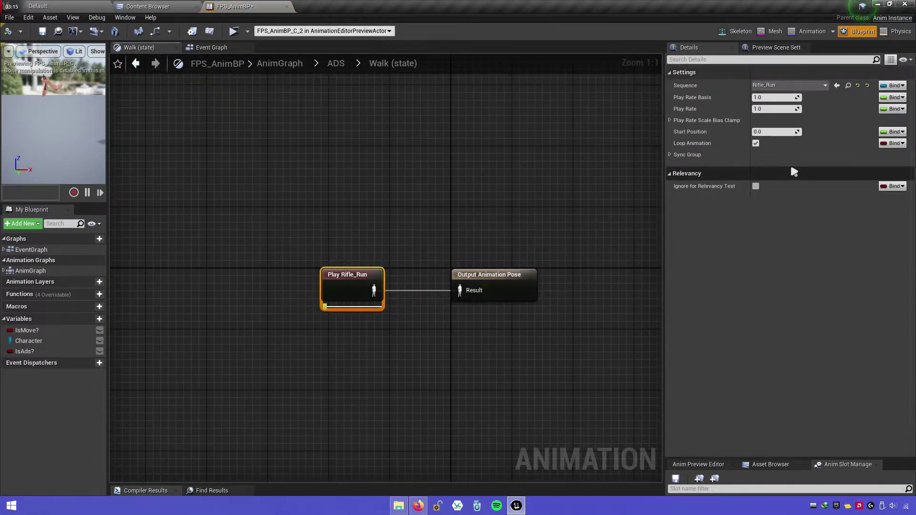
click(782, 85)
text(rifle ads)
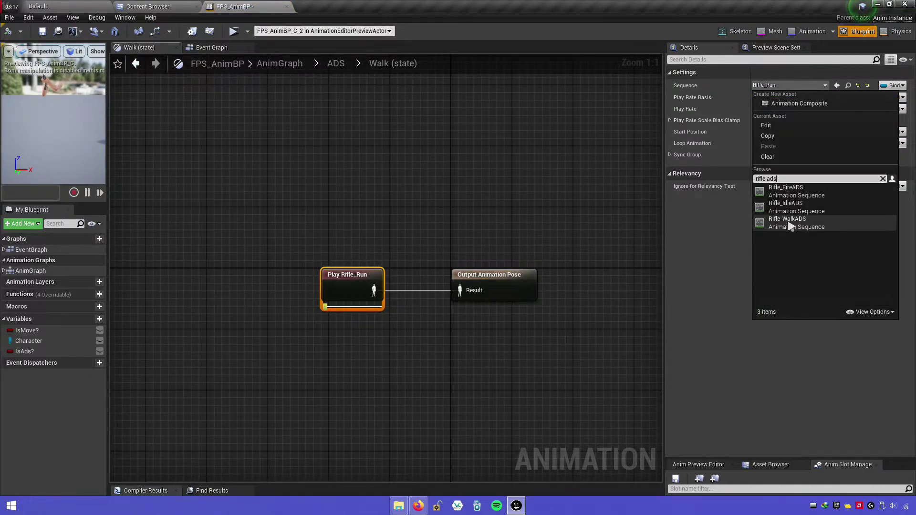
click(811, 224)
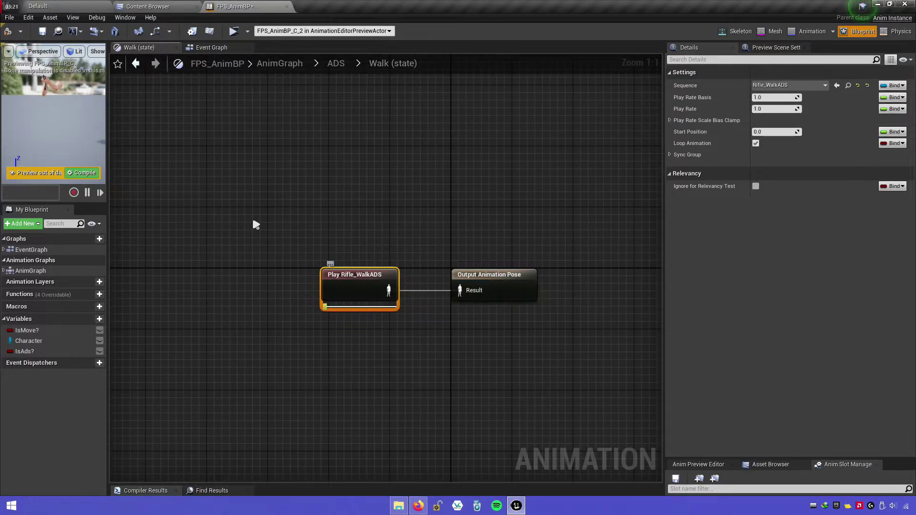
Compile and save FPS_AnimBP, then return to the main AnimGraph
click(8, 34)
click(47, 33)
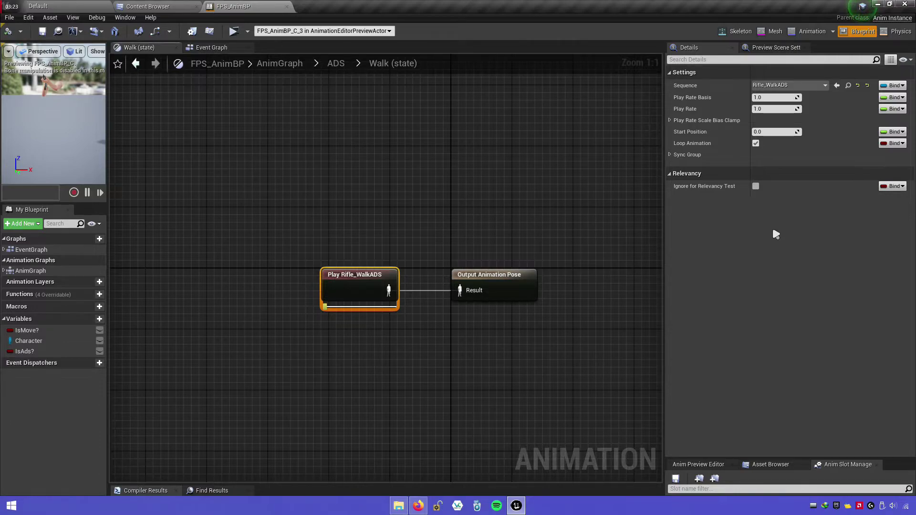
drag(665, 238, 906, 239)
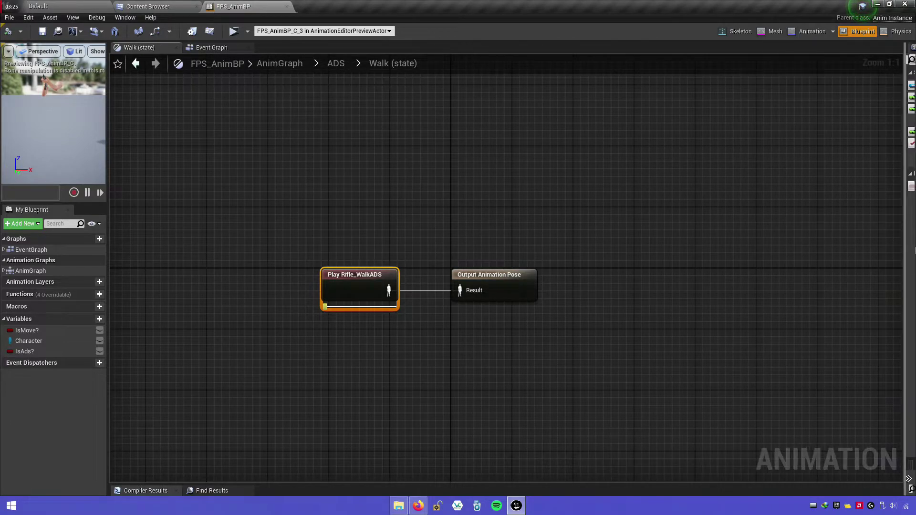
click(338, 67)
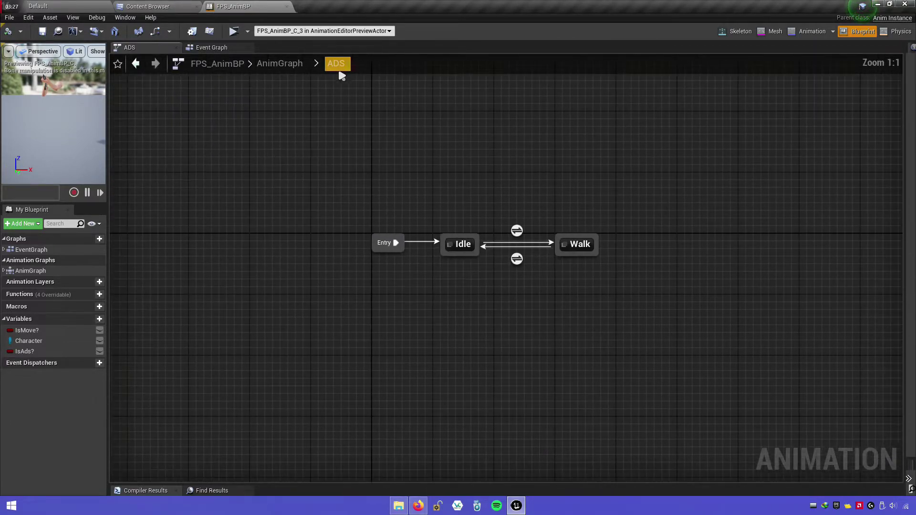
click(280, 65)
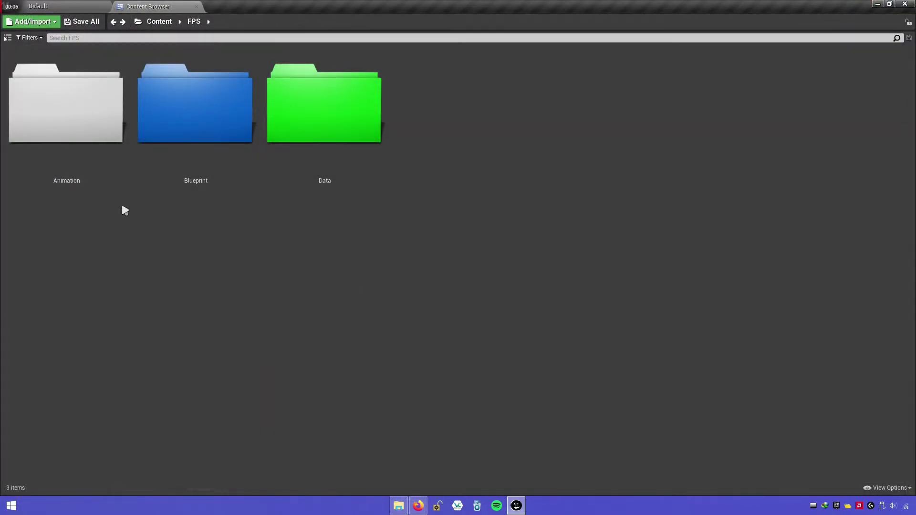
Create a new folder named ADS inside Animation/Arm
click(69, 180)
double_click(116, 185)
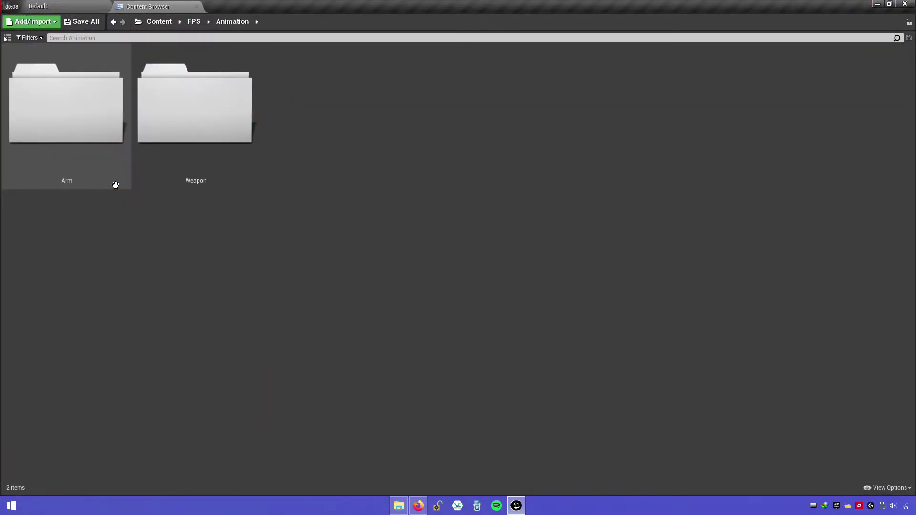
click(90, 184)
double_click(90, 185)
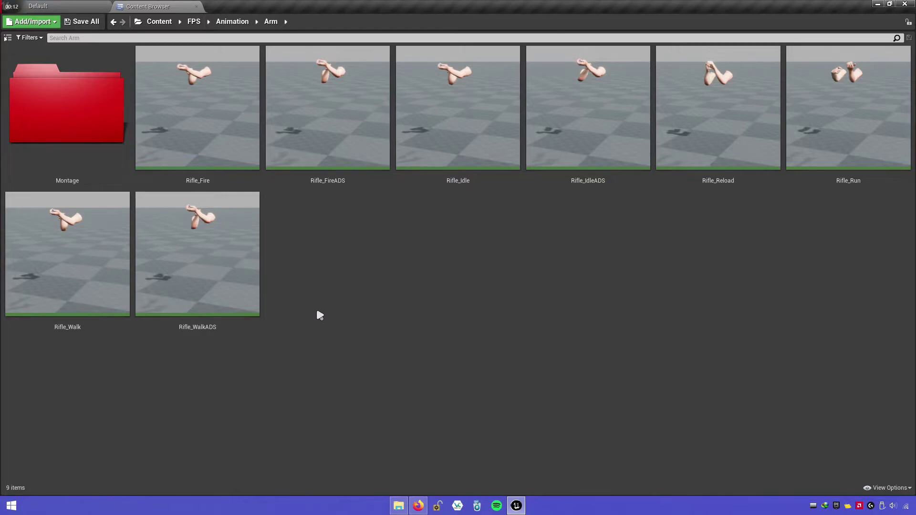
right_click(404, 268)
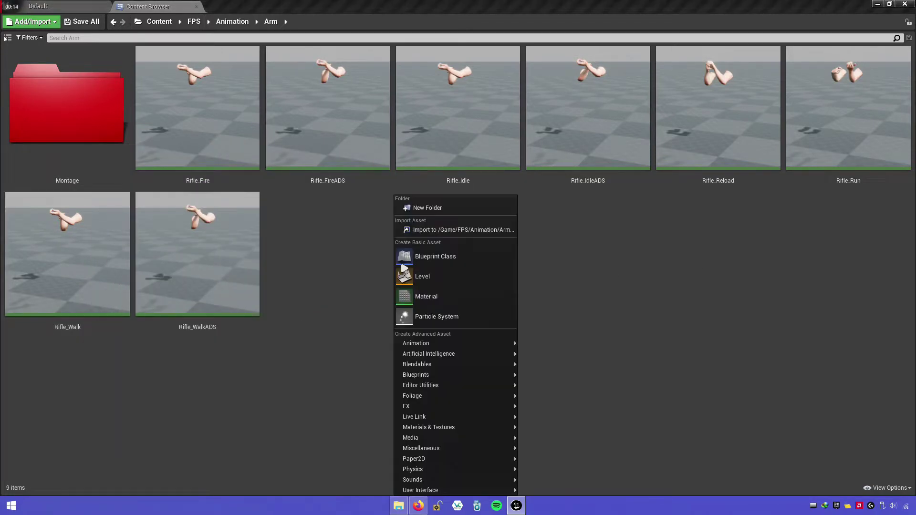
click(428, 209)
text(ADS)
key(Return)
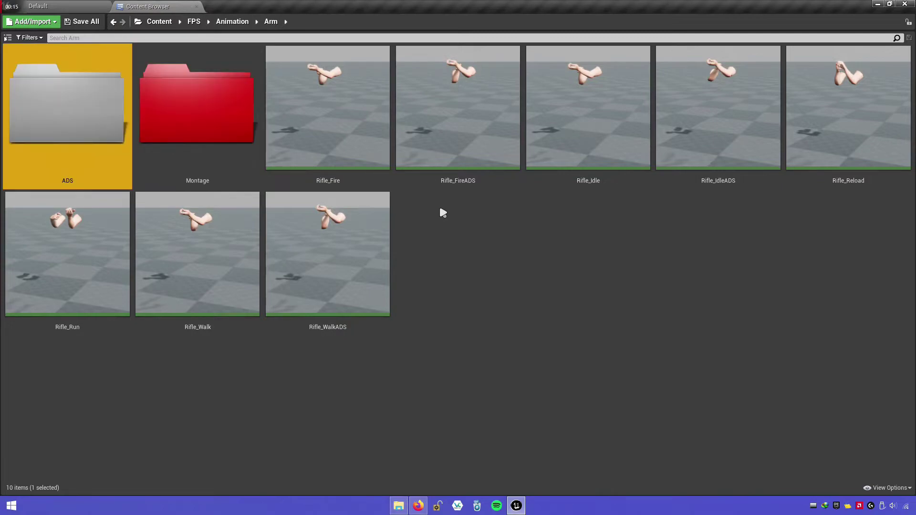
Move Rifle_FireADS, Rifle_IdleADS and Rifle_WalkADS into the ADS folder
click(468, 173)
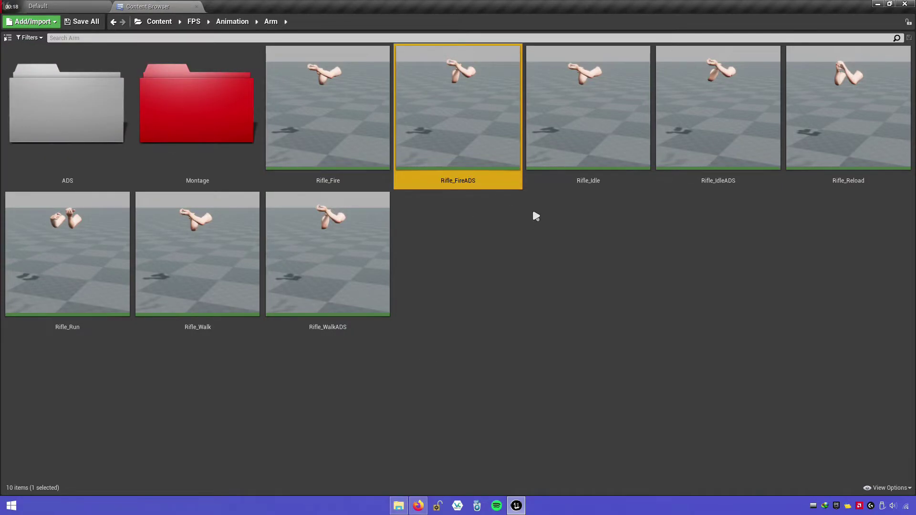
ctrl+click(752, 171)
ctrl+click(344, 311)
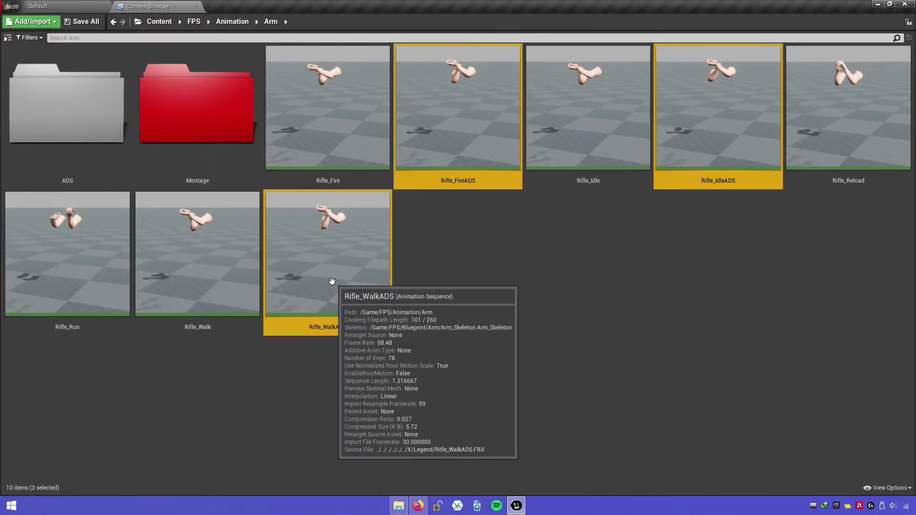
drag(344, 312, 19, 98)
click(66, 110)
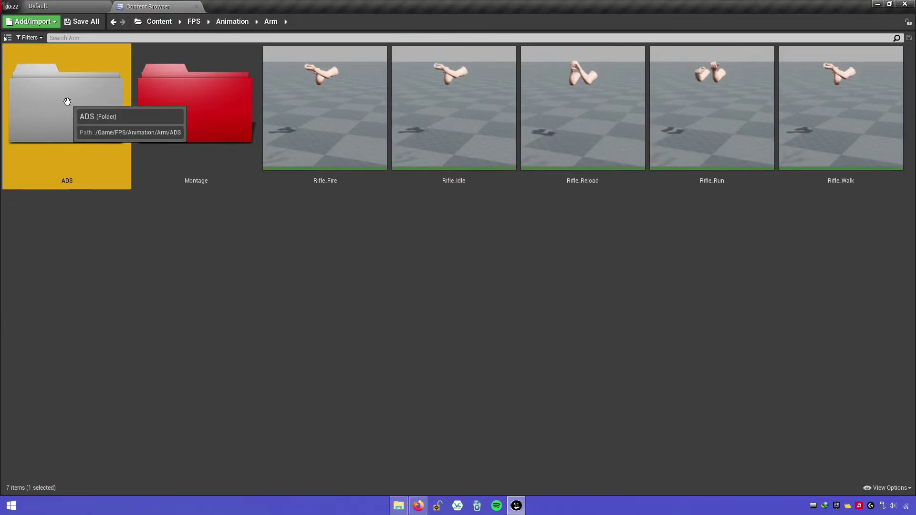
double_click(67, 106)
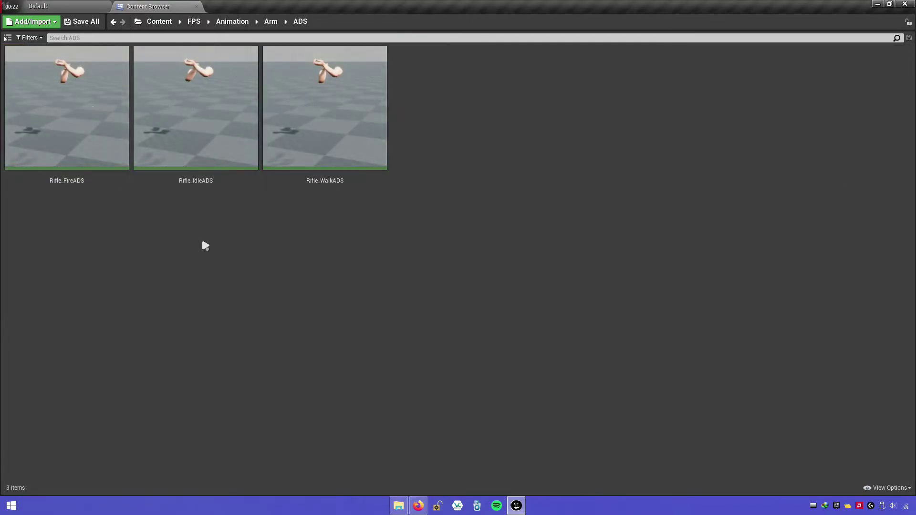
Create Rifle_FireADS_Montage from Rifle_FireADS, then browse to the FPS Blueprint folder
click(93, 186)
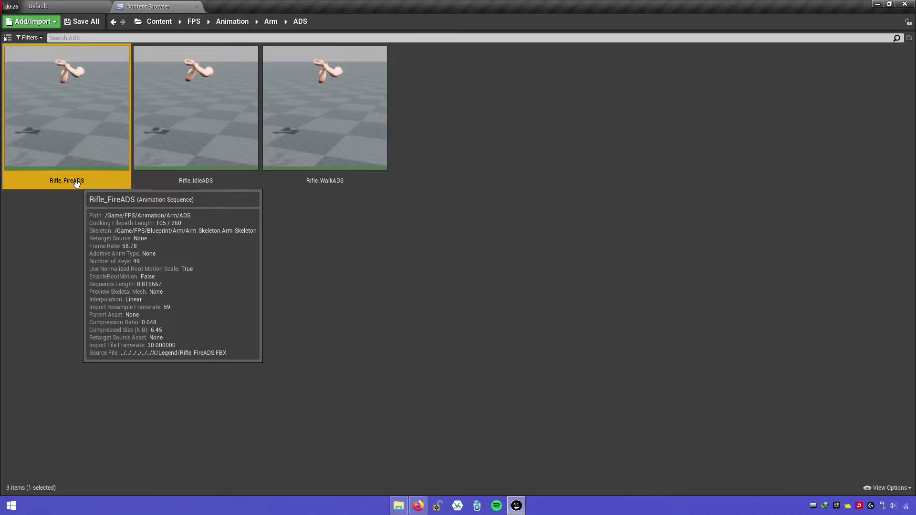
right_click(97, 158)
mouse_move(123, 165)
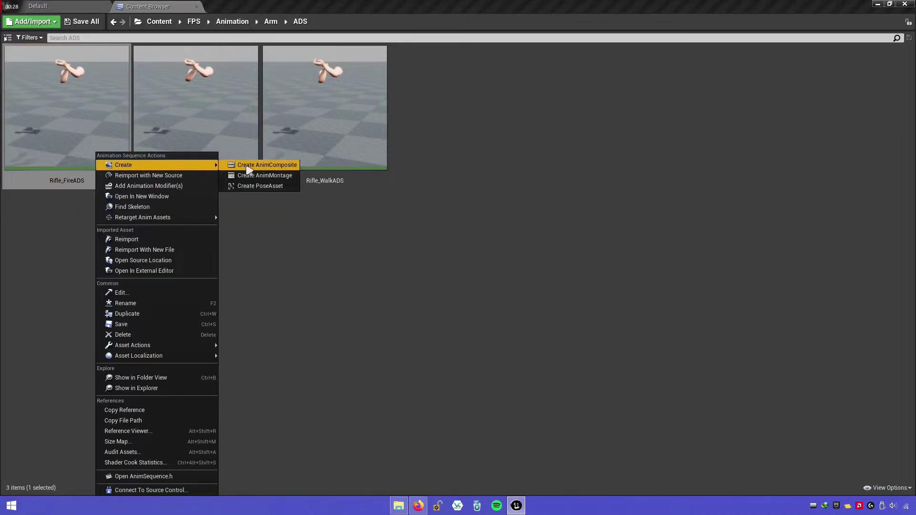
click(285, 179)
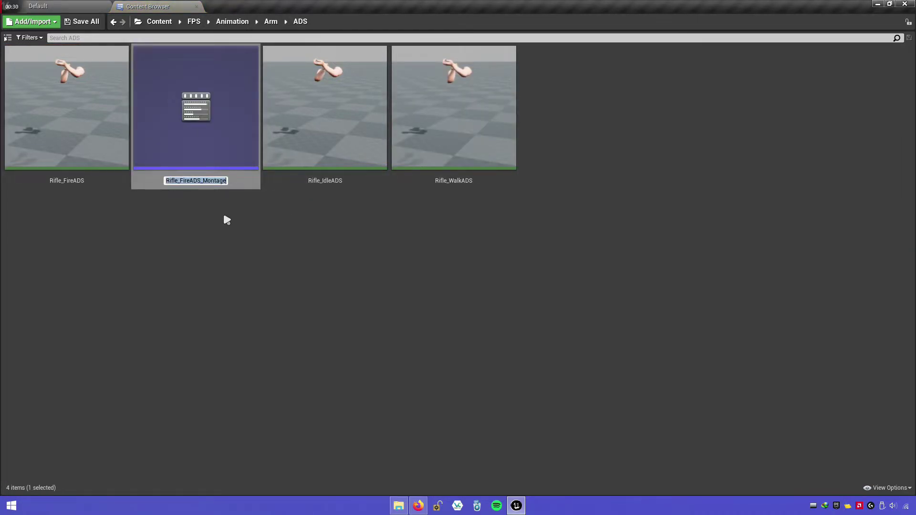
key(Return)
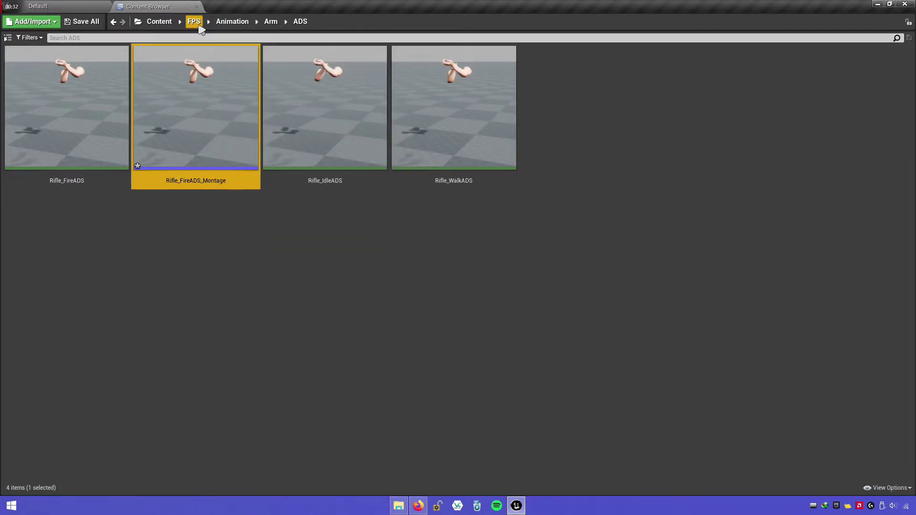
click(199, 28)
double_click(213, 123)
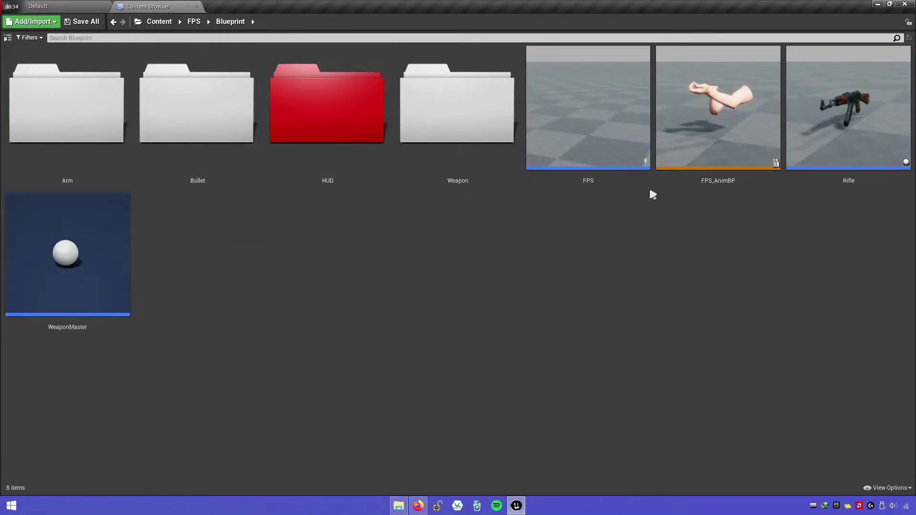
Open the FPS character blueprint and shift the fire Play Montage nodes to the right
click(528, 183)
double_click(617, 178)
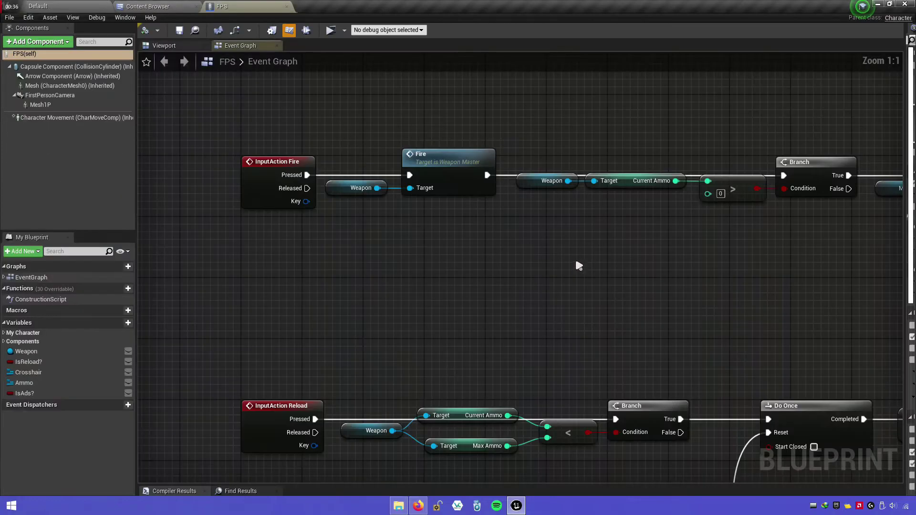
scroll(461, 337, down, 3)
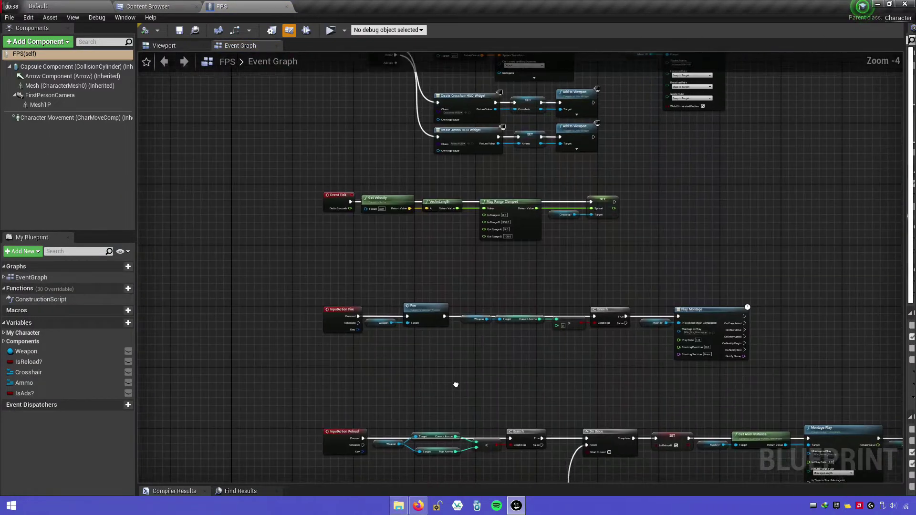
scroll(417, 340, up, 3)
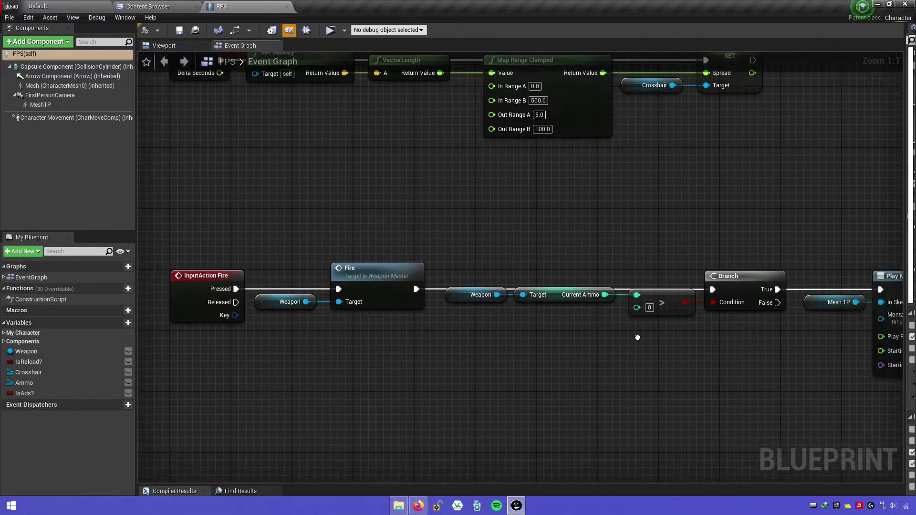
mouse_move(886, 383)
right_down()
mouse_move(538, 339)
mouse_move(362, 298)
right_up()
right_drag(355, 264, 332, 265)
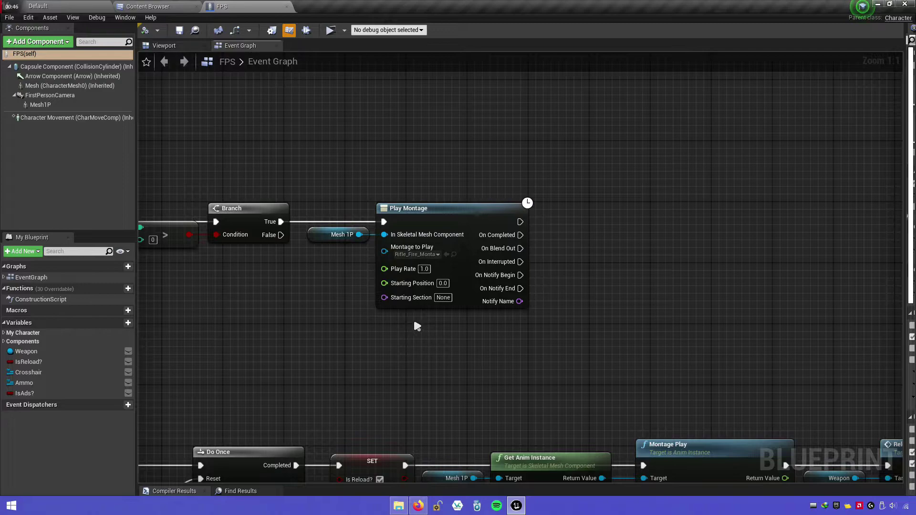
right_drag(414, 317, 386, 313)
mouse_move(322, 253)
right_down()
mouse_move(307, 231)
mouse_move(370, 230)
right_up()
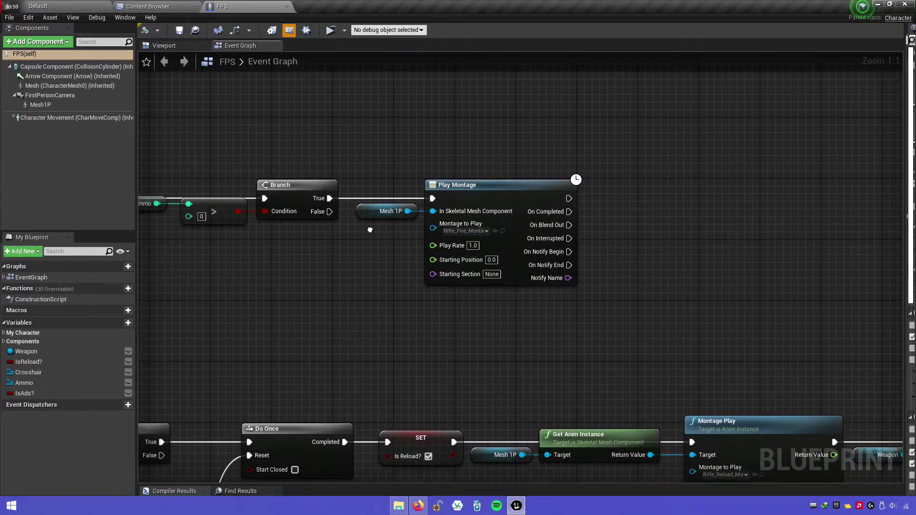
right_drag(370, 230, 370, 247)
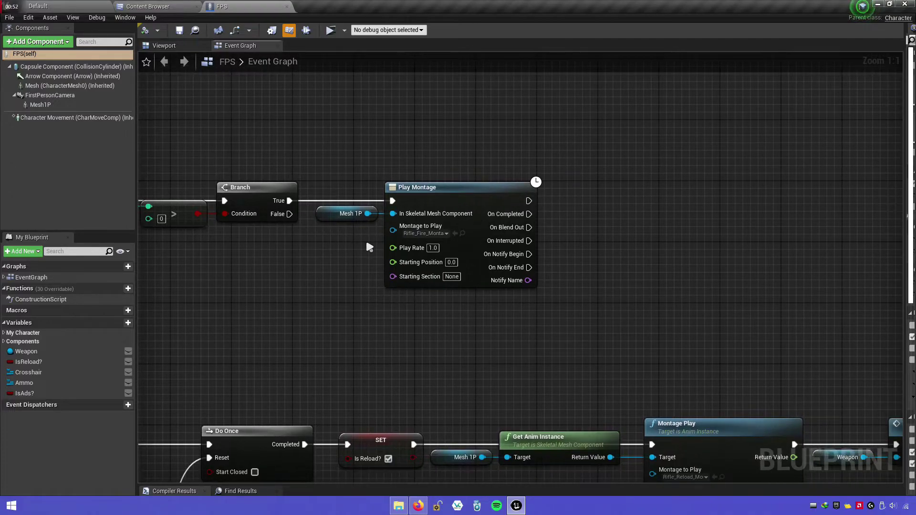
mouse_move(369, 247)
mouse_down()
mouse_move(399, 210)
mouse_move(840, 179)
mouse_up()
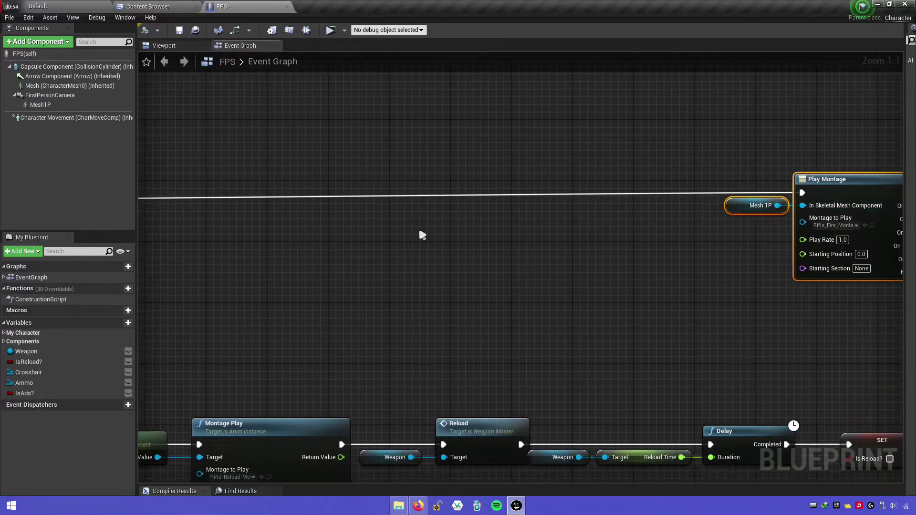
scroll(422, 235, down, 3)
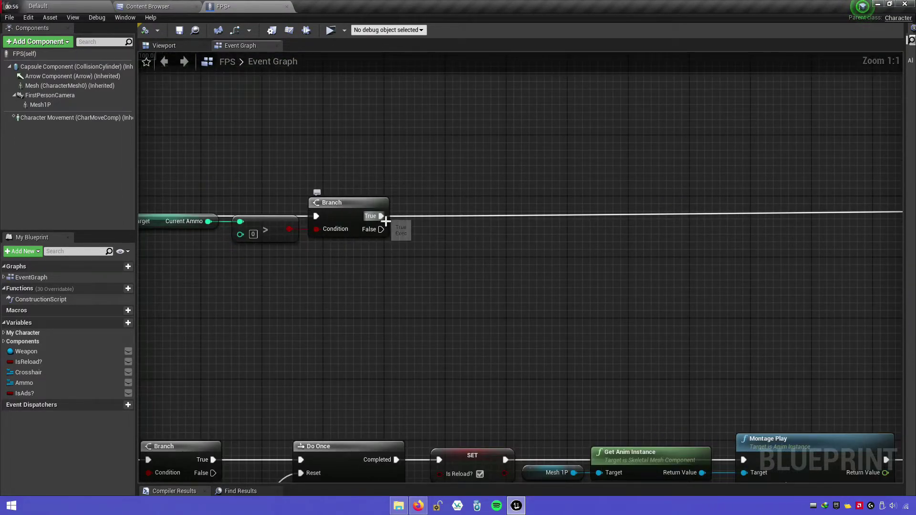
Break the ammo Branch's True link and insert a second Branch node after it
right_click(375, 216)
click(449, 235)
right_drag(394, 225, 358, 220)
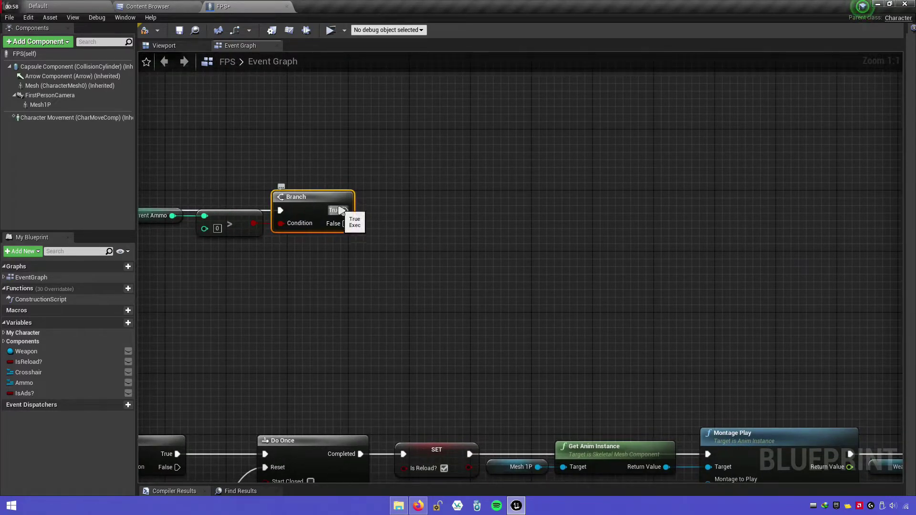
drag(342, 211, 433, 220)
text(branch)
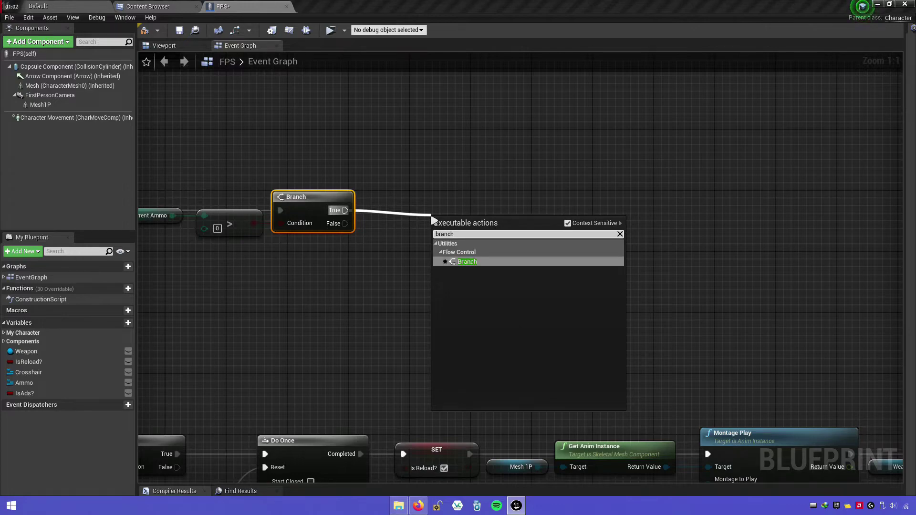
click(460, 262)
drag(467, 215, 453, 193)
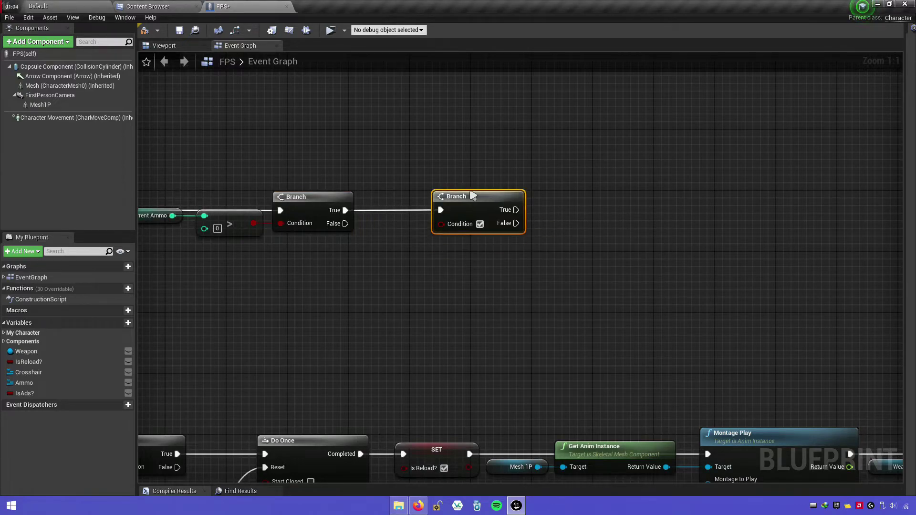
Rearrange the Play Montage, Mesh 1P and new Branch nodes to make room
scroll(485, 274, down, 3)
right_drag(485, 274, 158, 236)
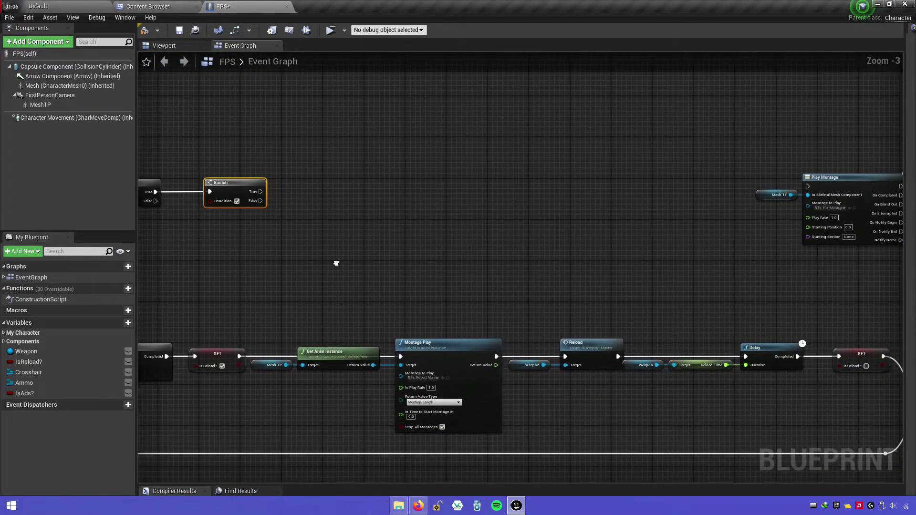
mouse_move(759, 261)
mouse_down()
mouse_move(633, 202)
mouse_move(629, 190)
mouse_up()
drag(639, 193, 265, 194)
right_drag(264, 193, 533, 198)
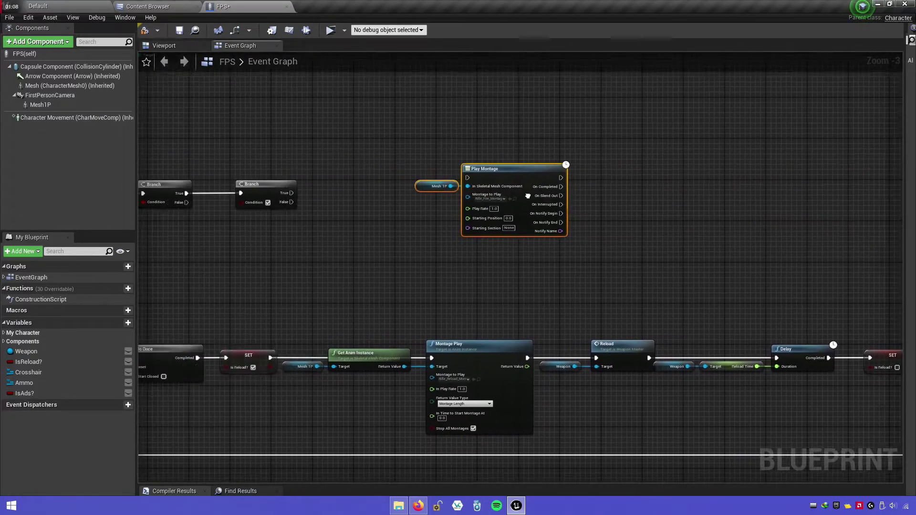
scroll(488, 209, up, 3)
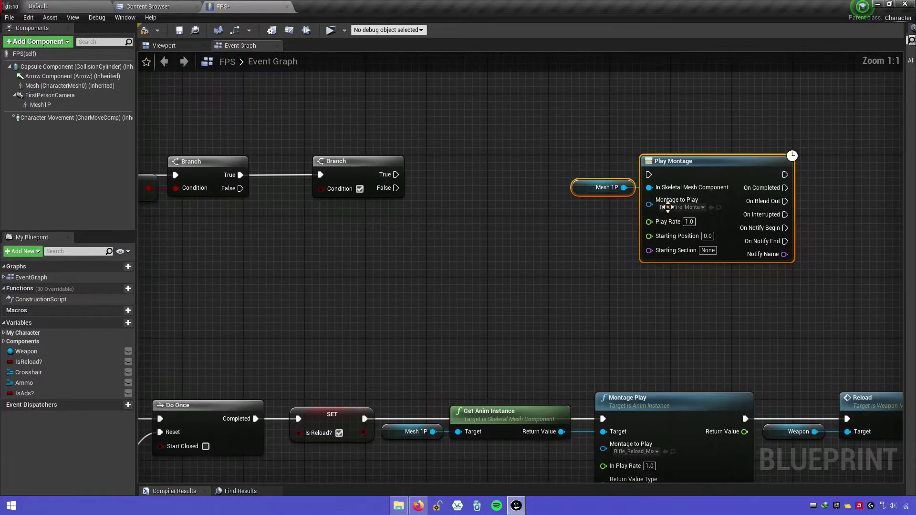
drag(692, 154, 670, 201)
click(509, 242)
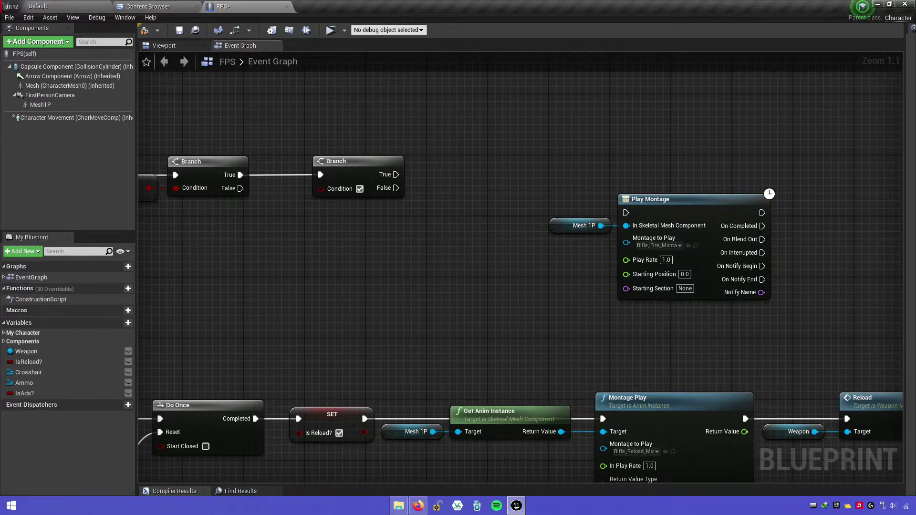
right_drag(292, 160, 420, 189)
click(432, 189)
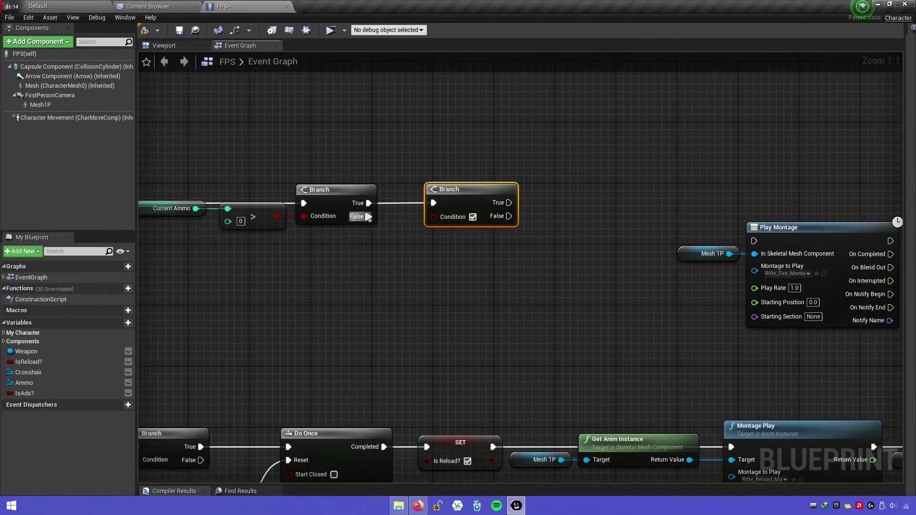
right_drag(441, 209, 508, 220)
drag(530, 205, 590, 205)
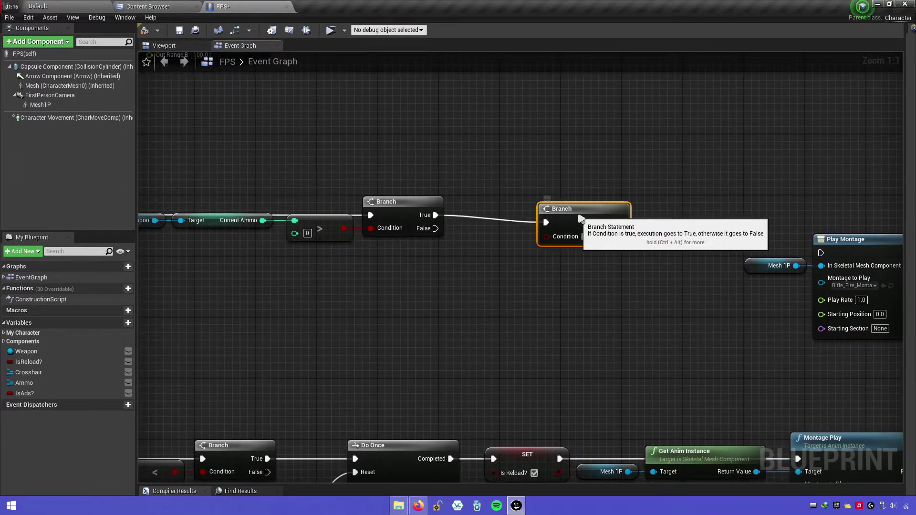
click(576, 232)
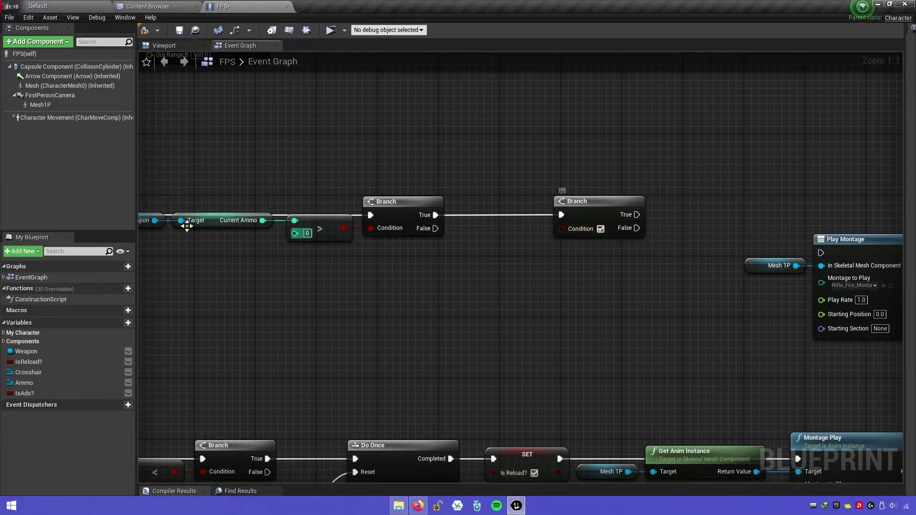
Plug an IsAds? getter into the second Branch's Condition
drag(29, 393, 187, 402)
drag(494, 243, 562, 227)
click(508, 246)
drag(495, 246, 473, 240)
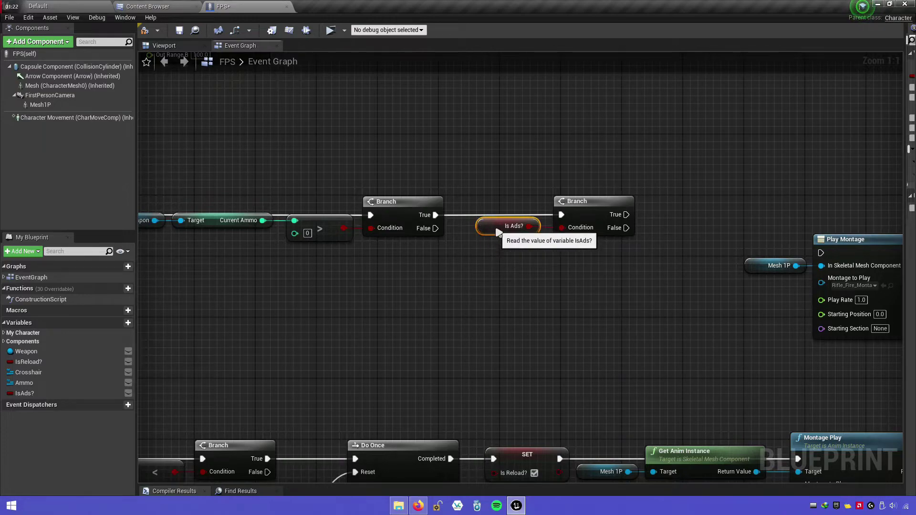
drag(596, 201, 584, 214)
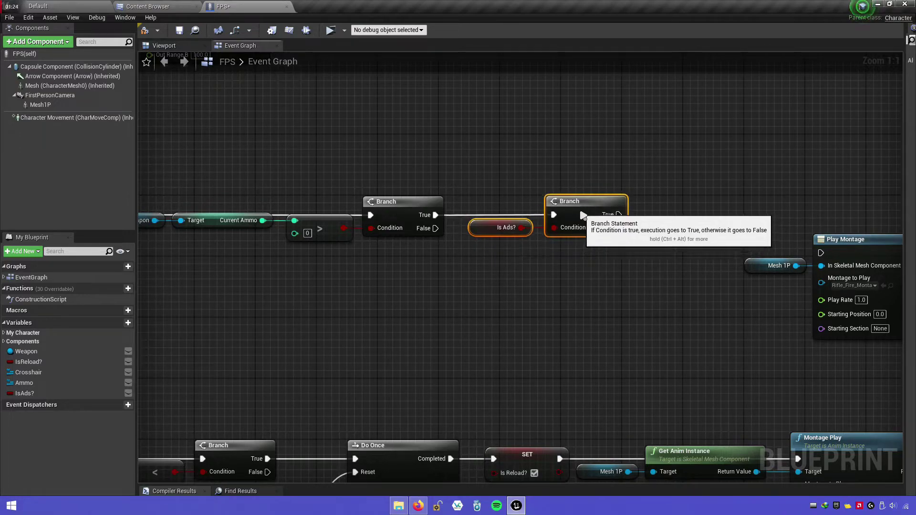
right_drag(616, 229, 464, 215)
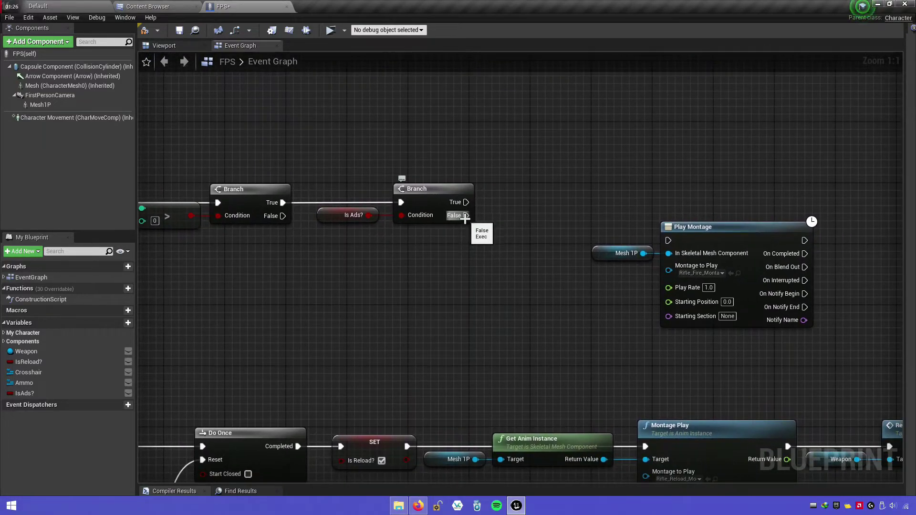
Wire the Branch's False output to the Rifle_Fire_Montage Play Montage and add another Mesh 1P getter
drag(466, 216, 668, 241)
right_drag(663, 294, 546, 280)
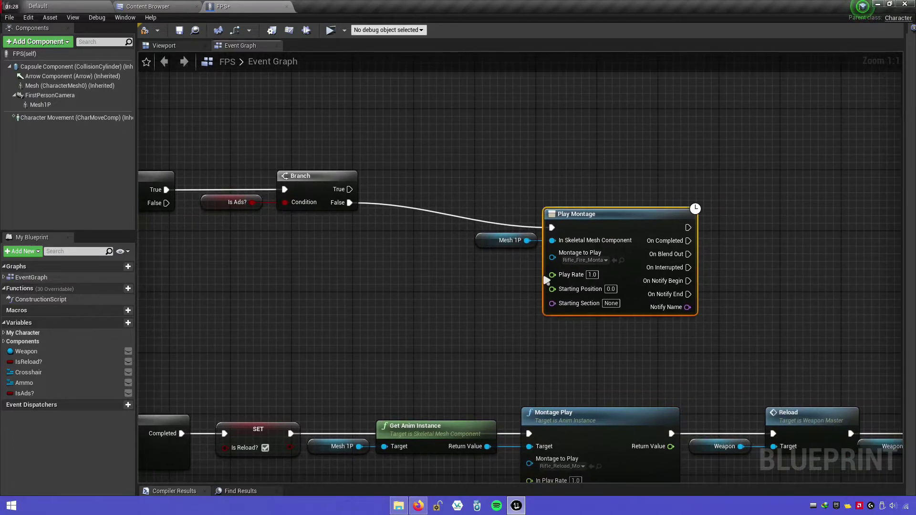
right_drag(587, 258, 405, 273)
click(406, 272)
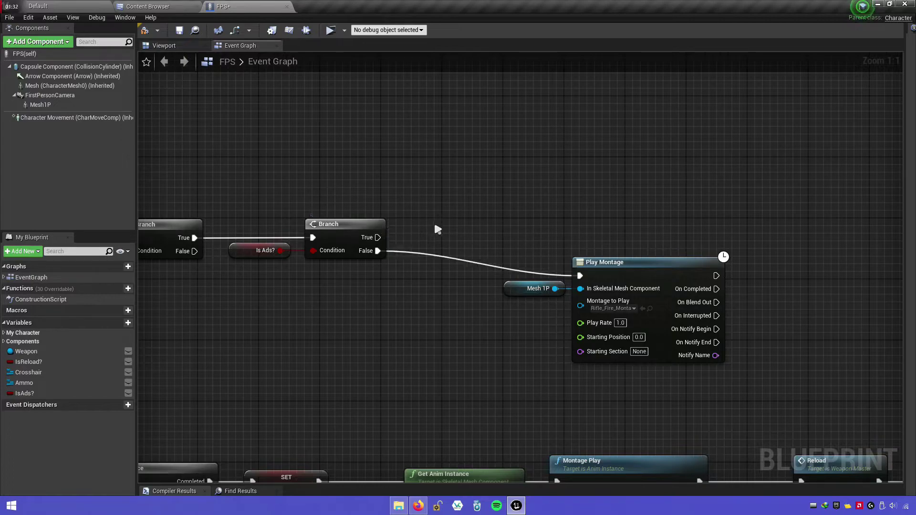
right_drag(434, 220, 426, 240)
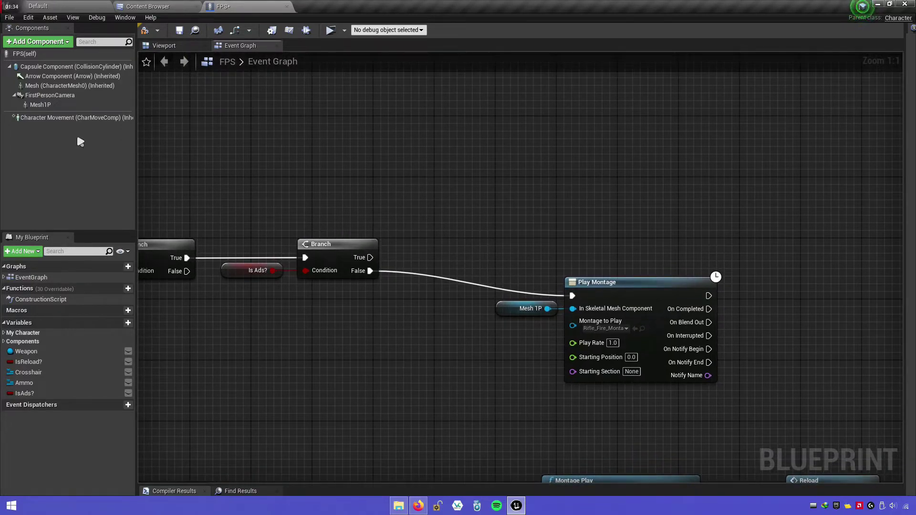
drag(122, 133, 451, 187)
Add a Play Montage node driven by the new Mesh 1P reference
drag(502, 200, 567, 190)
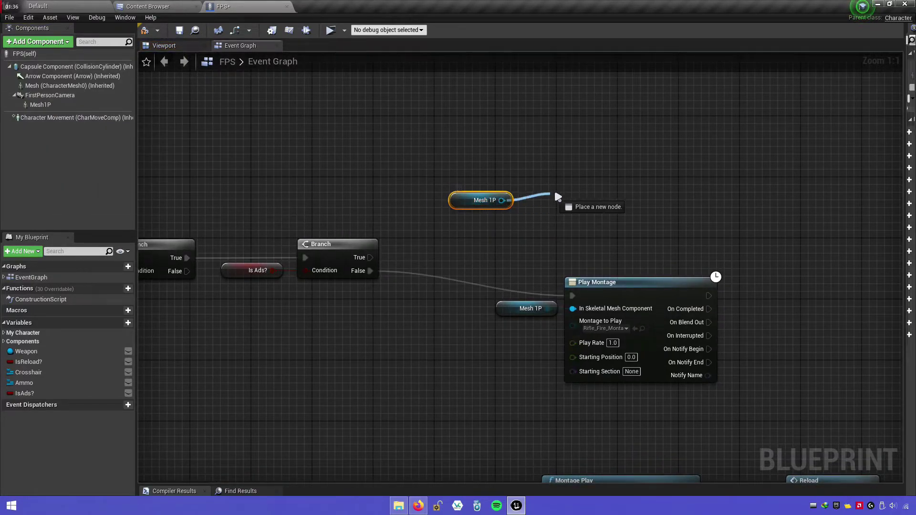
text(play m)
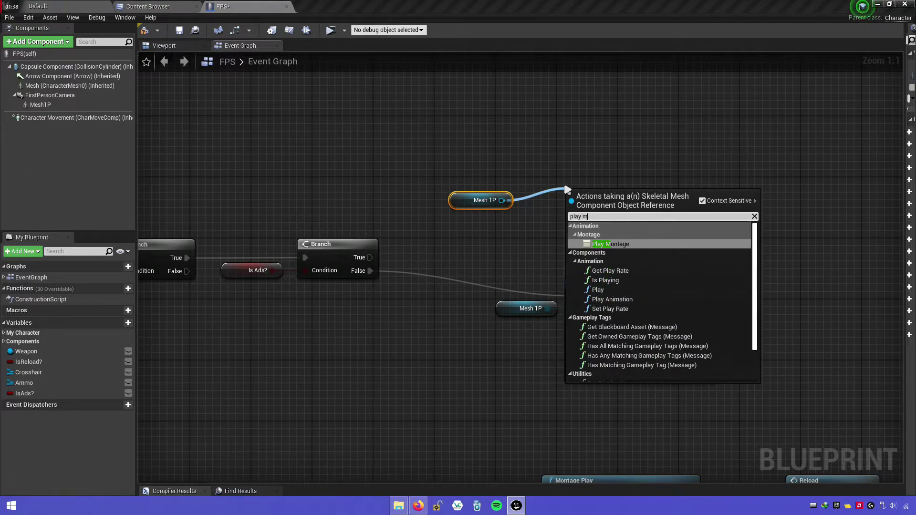
text(mon)
key(BackSpace)
text(o)
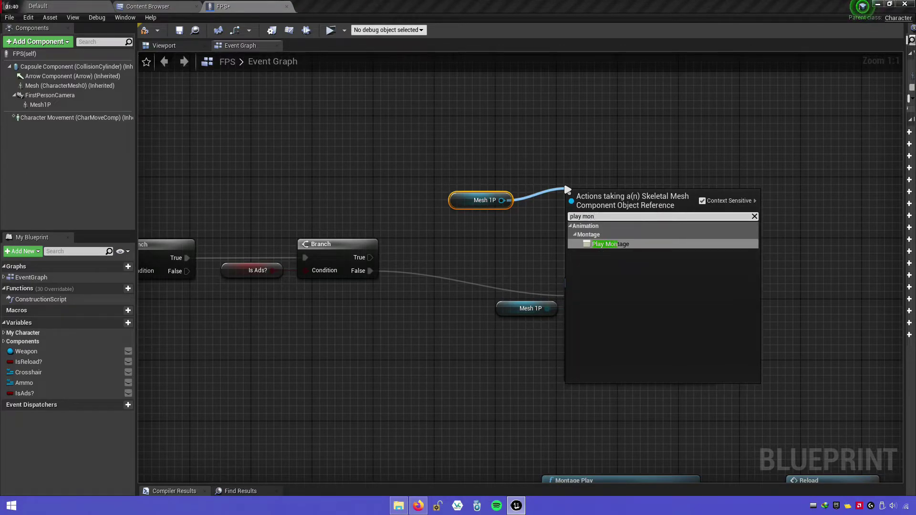
click(596, 245)
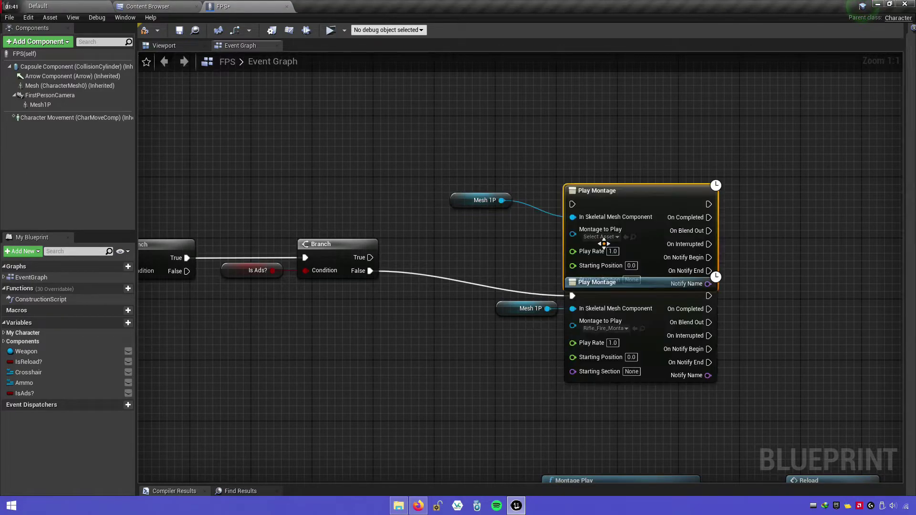
drag(602, 192, 594, 154)
Set its montage to Rifle_FireADS_Montage and wire the Is Ads? Branch True into it
click(611, 199)
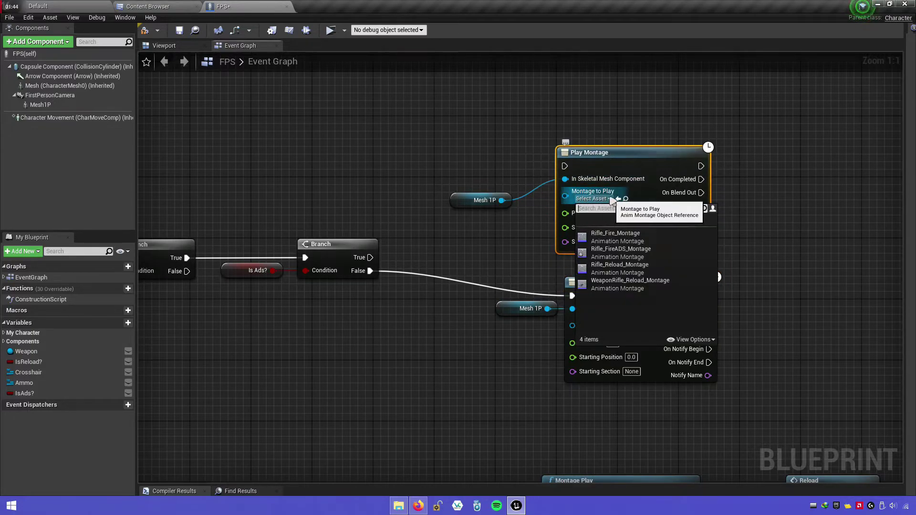
text(fie ads)
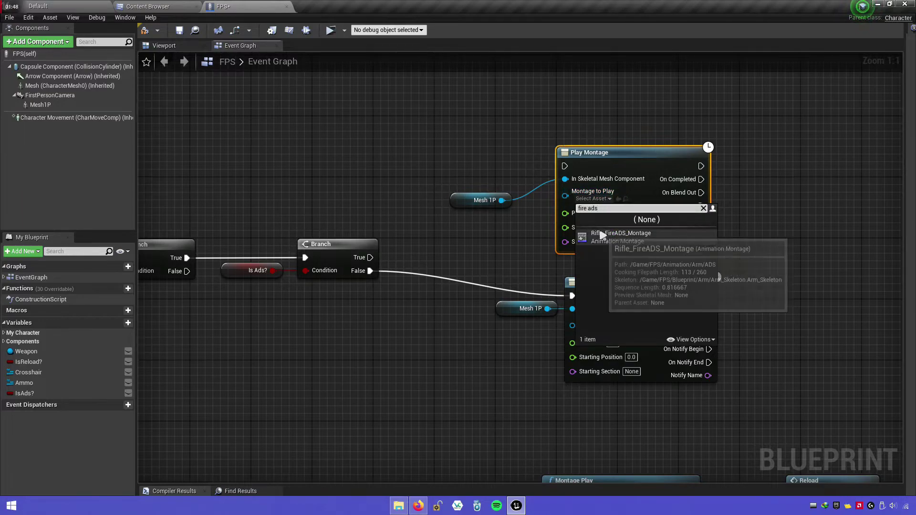
click(579, 210)
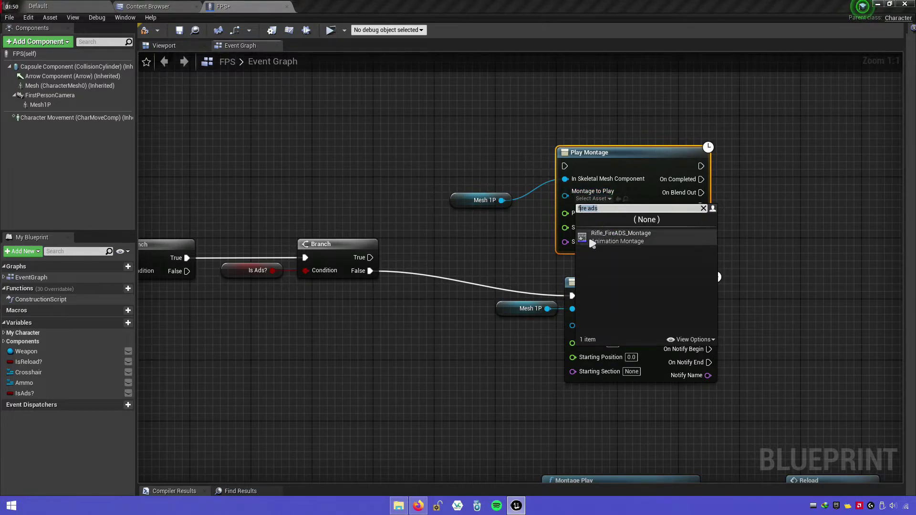
click(621, 237)
click(550, 224)
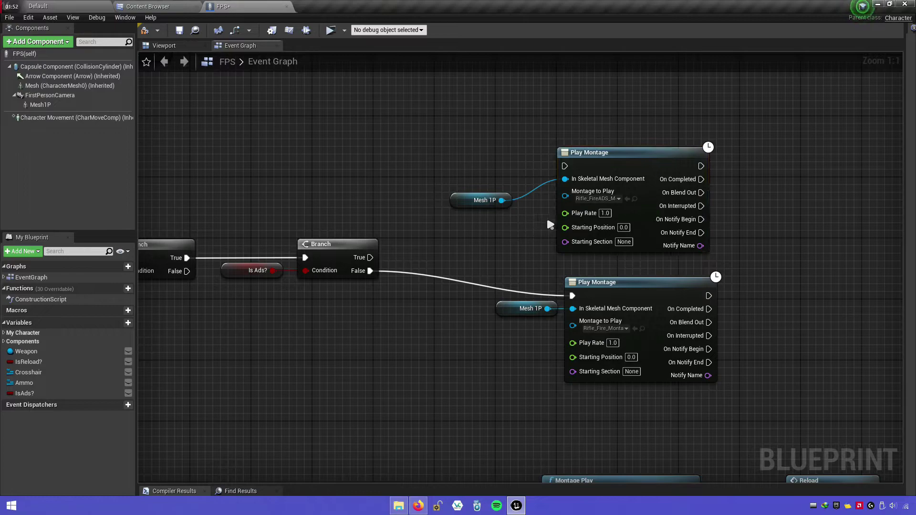
drag(565, 167, 370, 258)
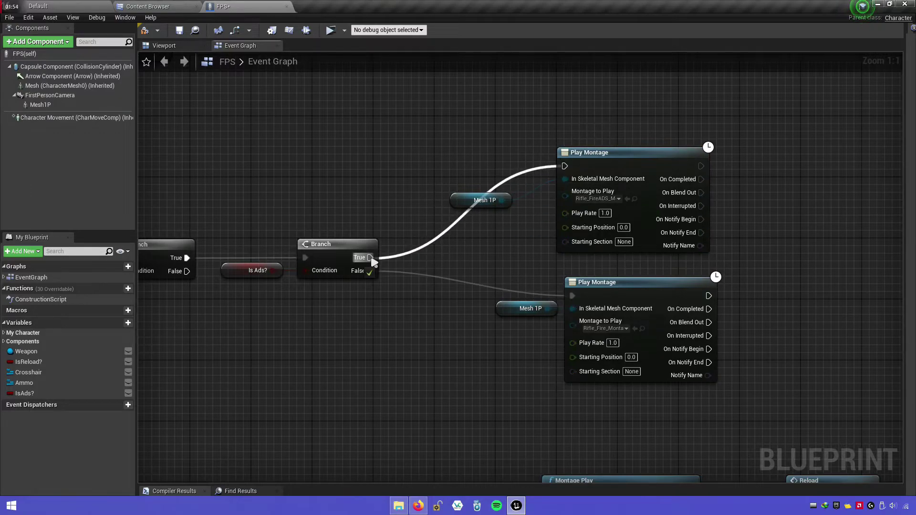
right_drag(510, 283, 517, 215)
mouse_move(506, 257)
mouse_down()
mouse_move(663, 234)
mouse_move(533, 267)
mouse_up()
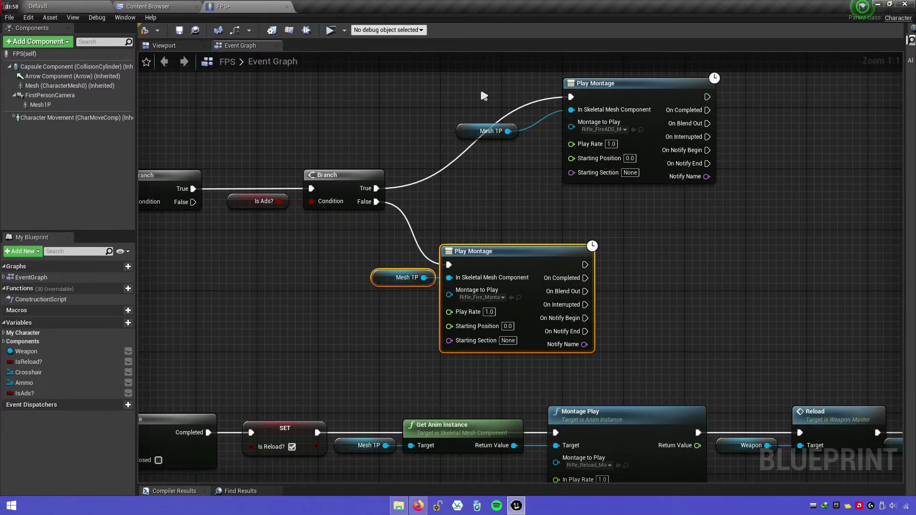
Straighten and line up the aiming and hip-fire montage nodes beside the Branch
drag(485, 96, 619, 134)
key(q)
drag(620, 101, 512, 147)
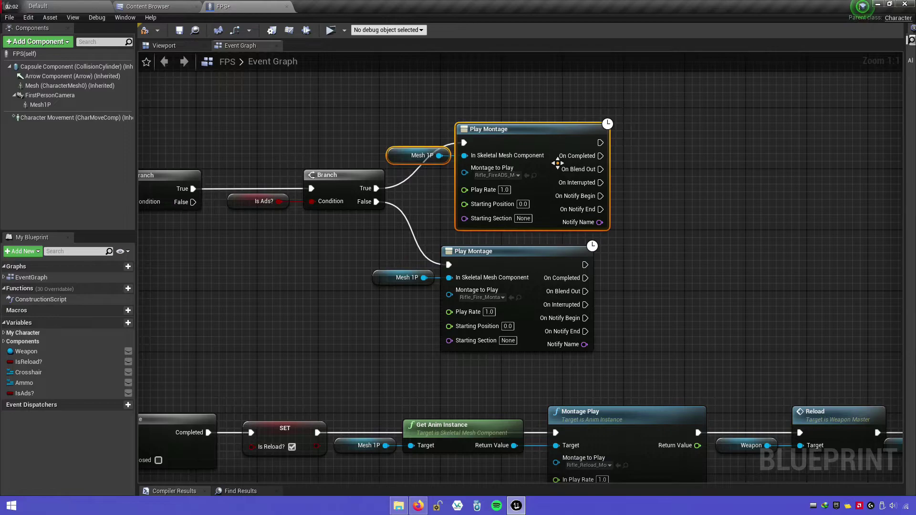
mouse_move(553, 147)
mouse_down()
mouse_move(579, 194)
mouse_move(716, 194)
mouse_up()
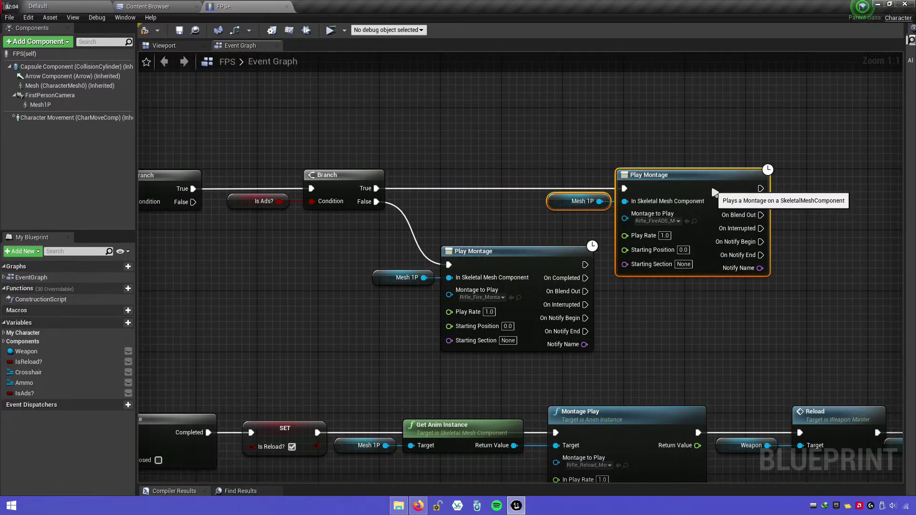
drag(520, 279, 482, 279)
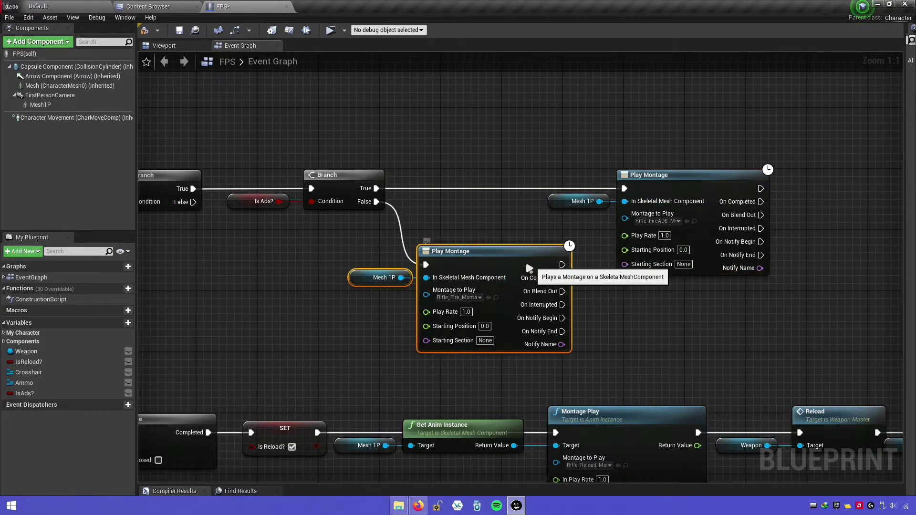
click(513, 164)
Wrap each montage and its Mesh 1P node in its own comment box
drag(561, 188, 668, 210)
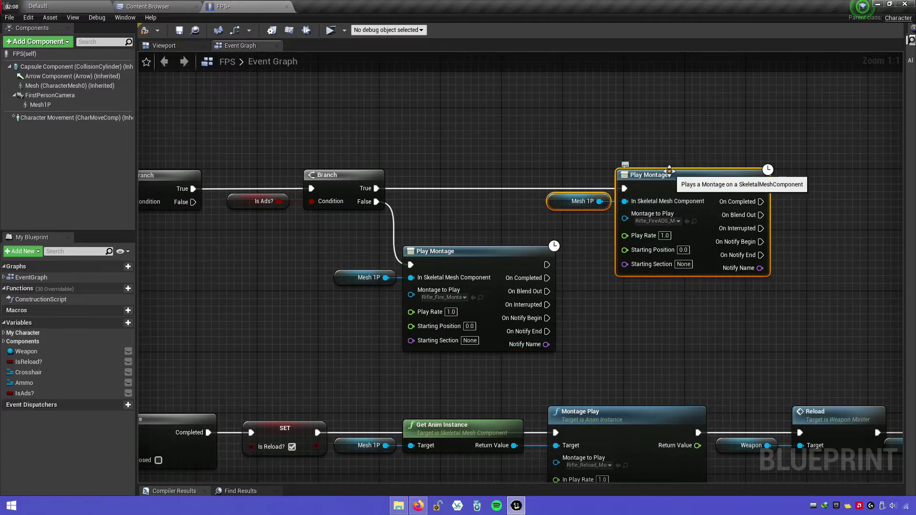
key(c)
text(Fire Ad)
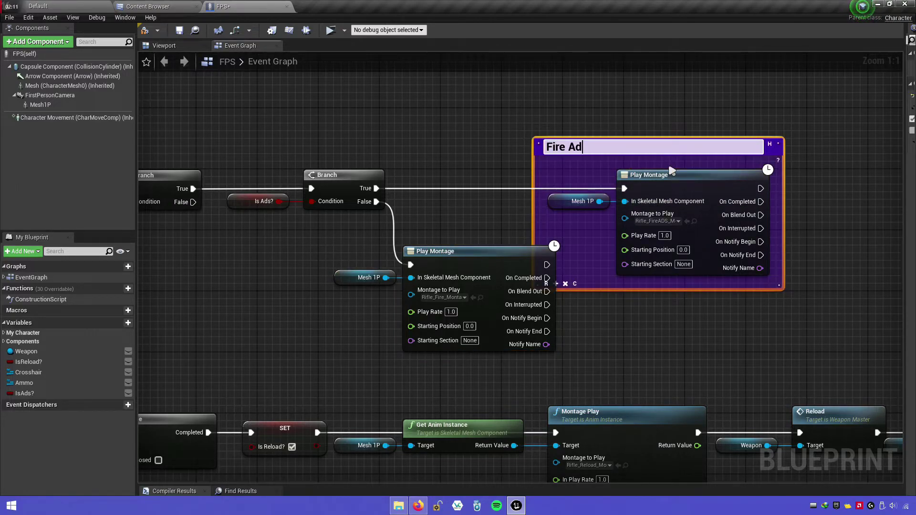
text(s)
key(Return)
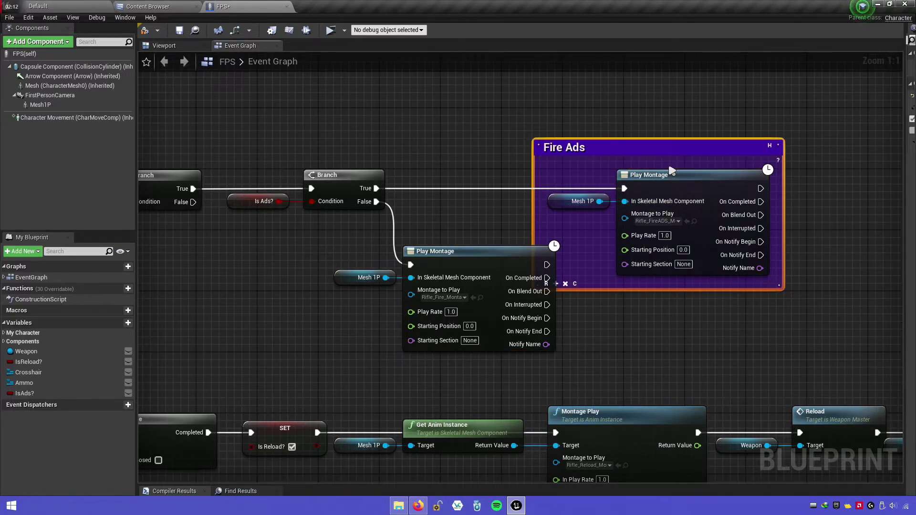
drag(670, 148, 707, 149)
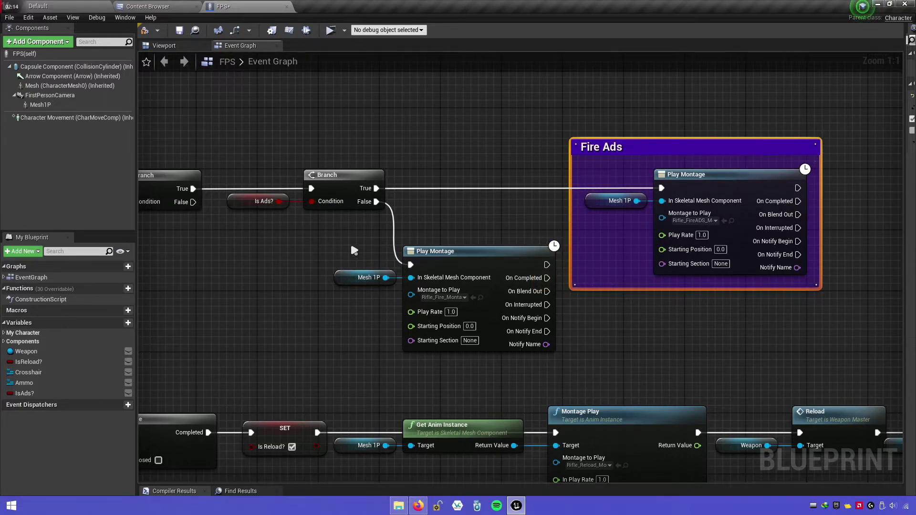
drag(354, 250, 530, 313)
key(c)
text(Fire Weapon)
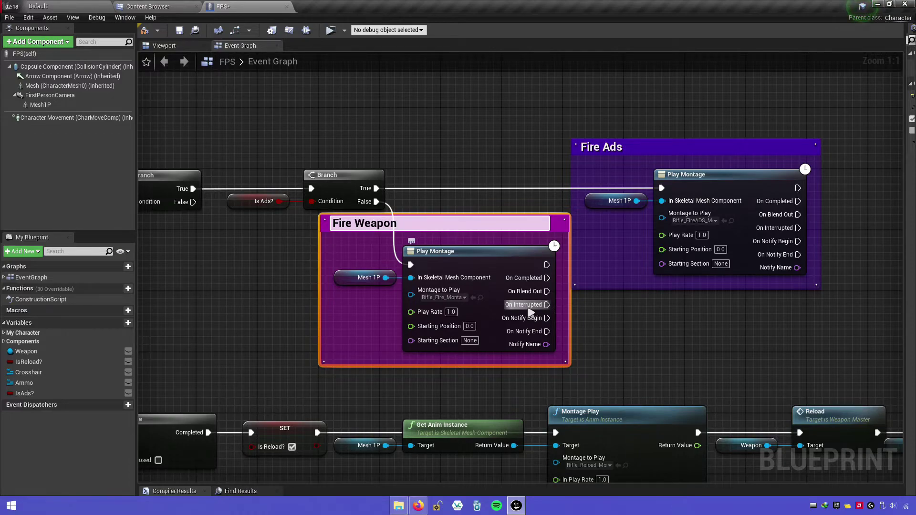
key(Return)
Reposition the comments and retitle them Fire Arm and Fire Arm Ads
scroll(530, 312, down, 2)
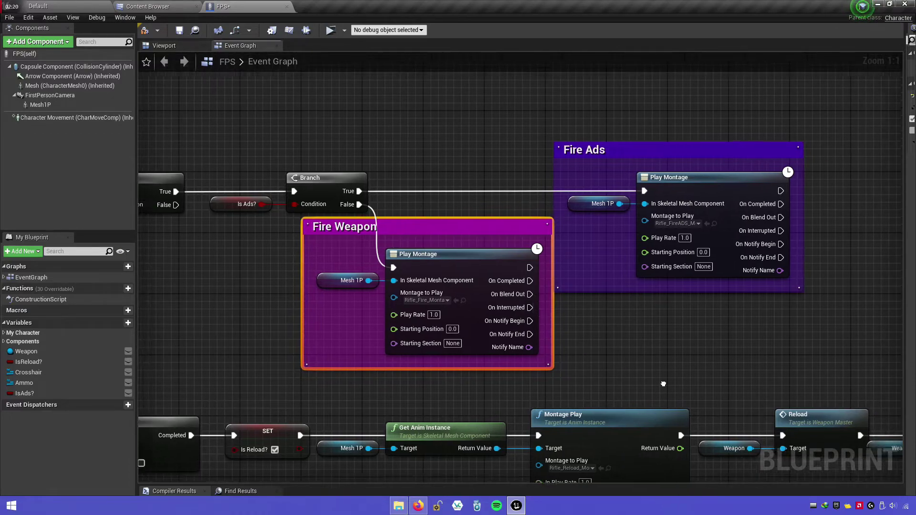
drag(524, 222, 590, 221)
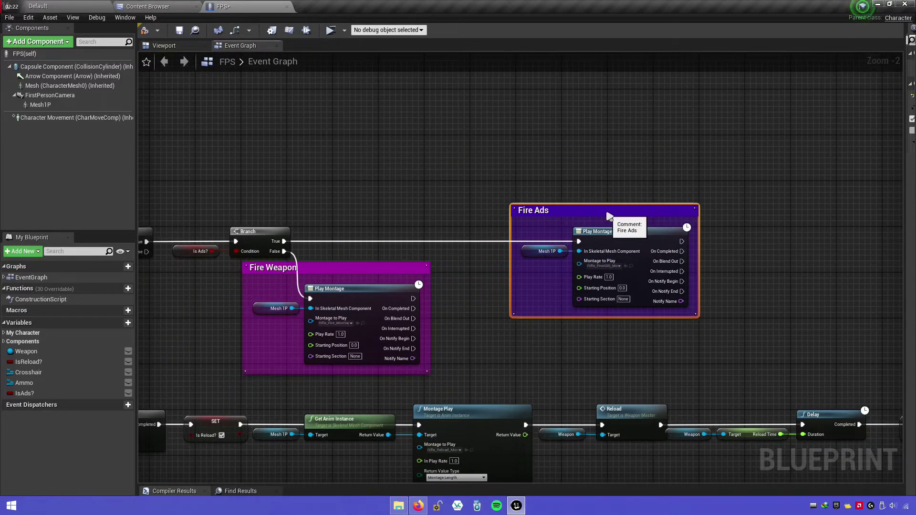
right_drag(465, 262, 474, 261)
scroll(474, 261, up, 2)
mouse_move(376, 263)
mouse_down()
mouse_move(433, 264)
mouse_move(424, 280)
mouse_up()
double_click(322, 276)
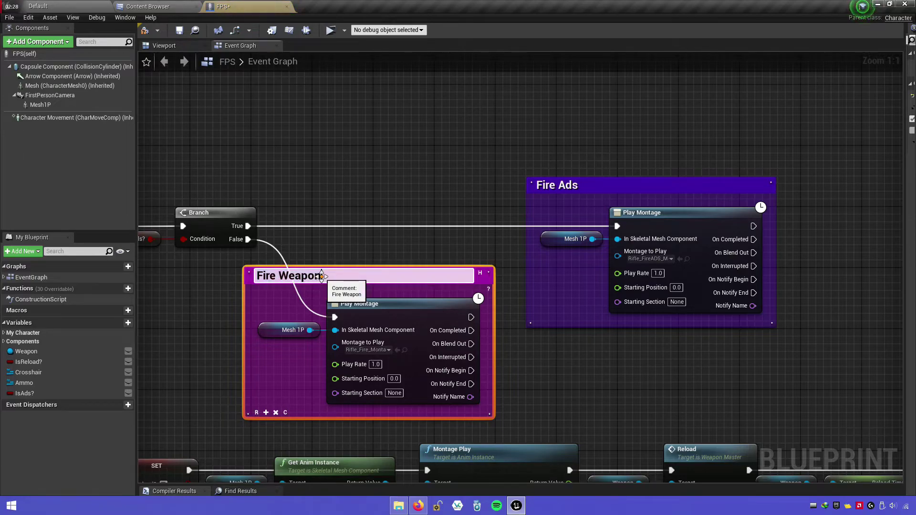
text(Fire Arm)
key(Return)
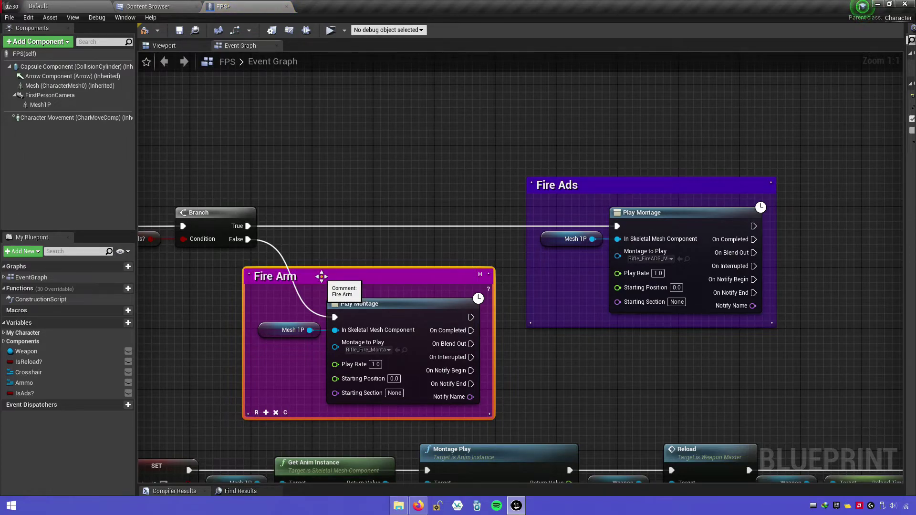
double_click(596, 185)
text(rm A)
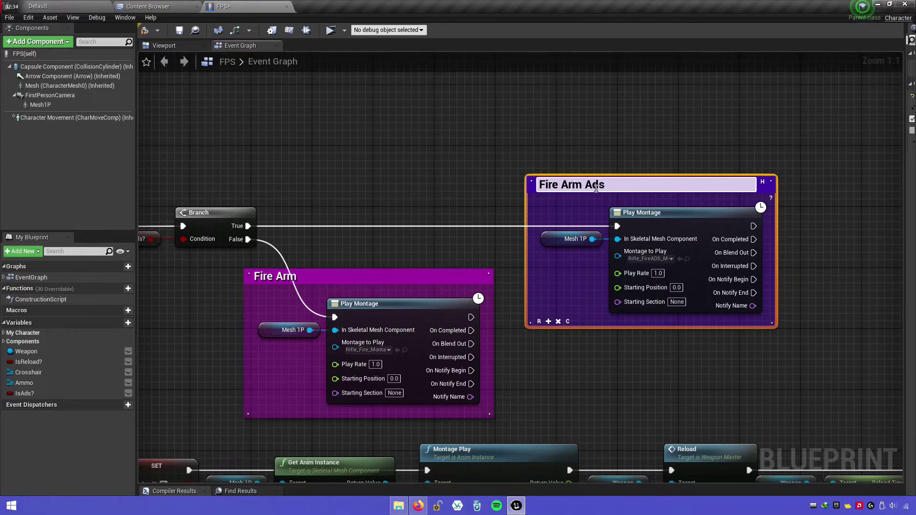
key(Return)
Save the FPS blueprint
right_drag(500, 226, 659, 172)
scroll(453, 242, down, 3)
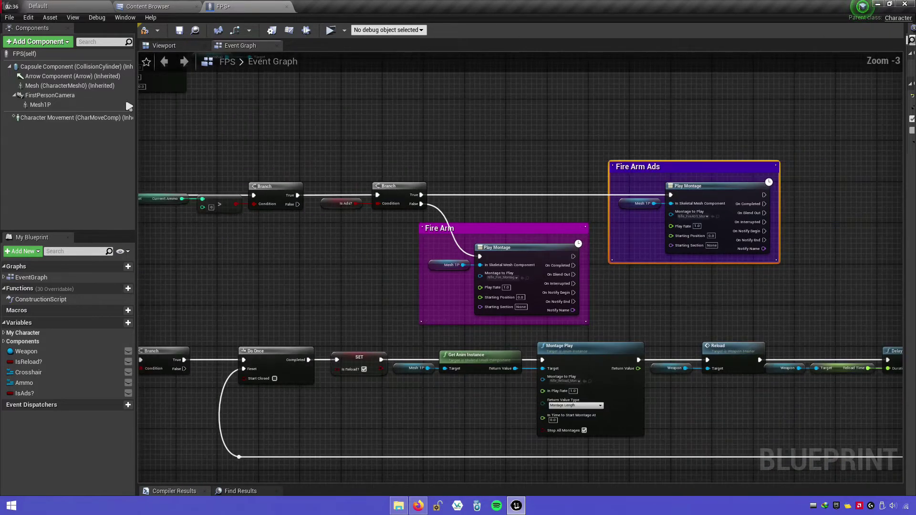
click(179, 30)
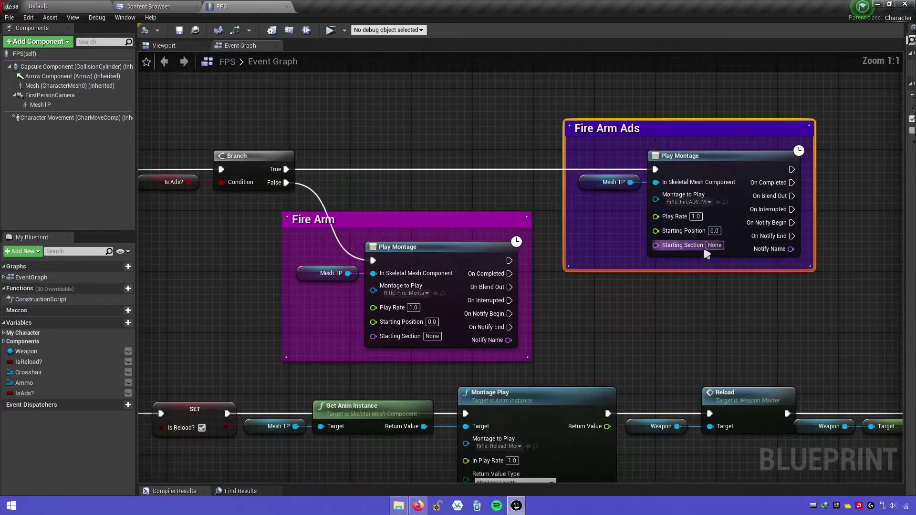
scroll(666, 225, up, 3)
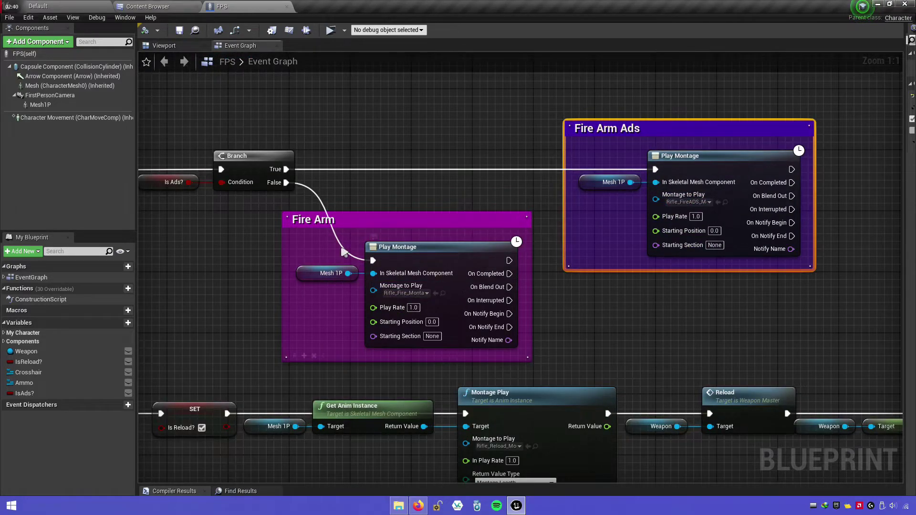
Play-test: fire once from the hip, aim down sights, and fire two aimed shots
click(331, 30)
click(458, 253)
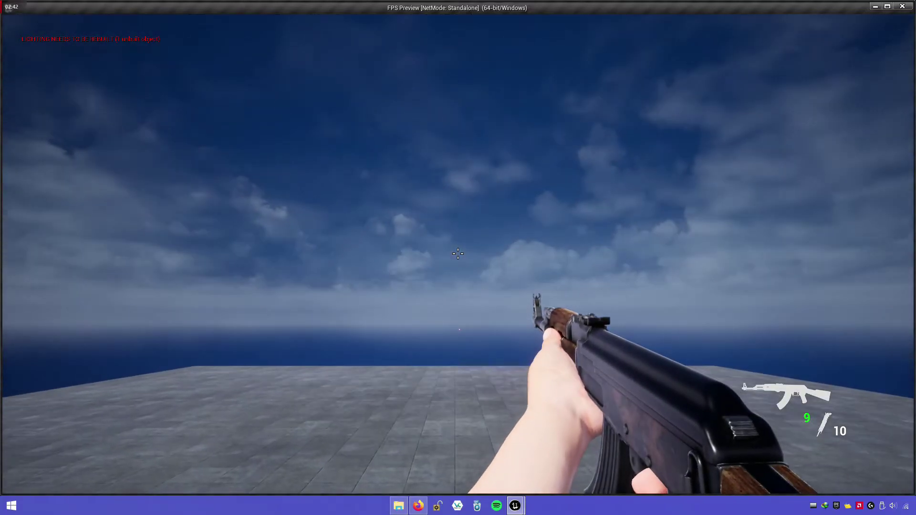
right_click(458, 254)
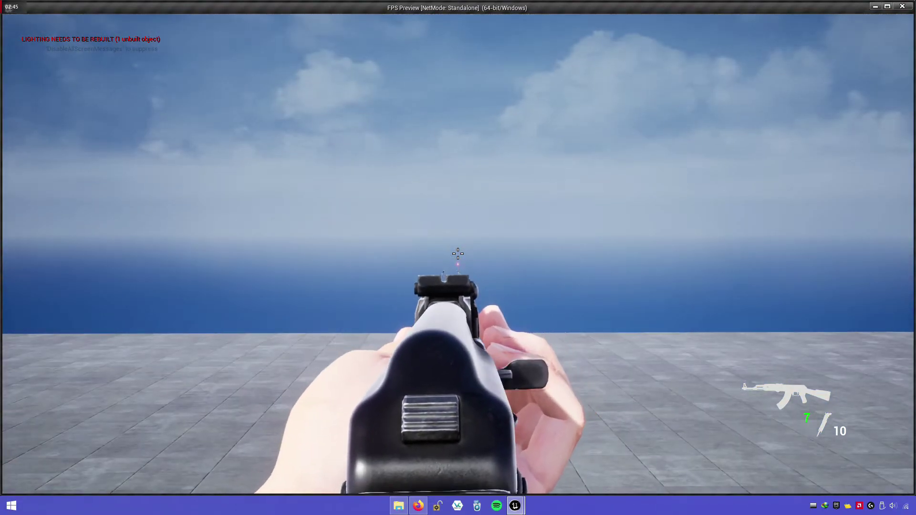
click(458, 253)
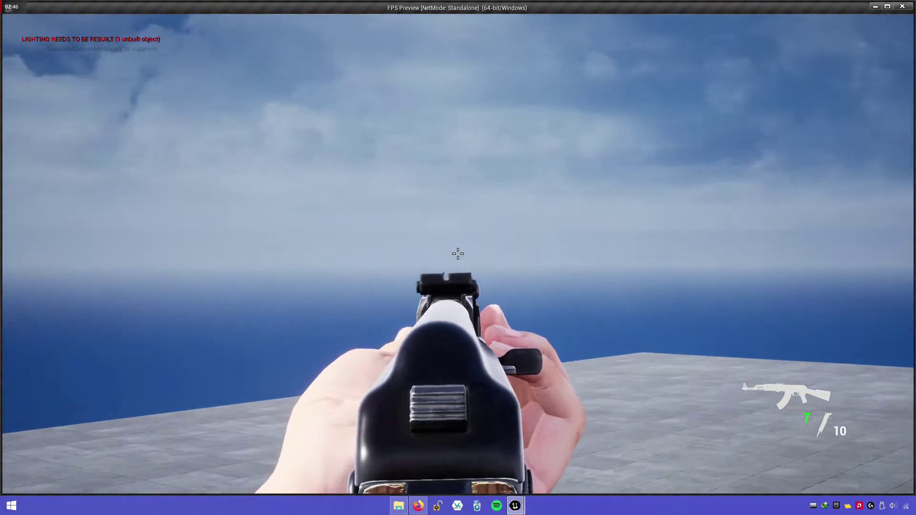
click(458, 254)
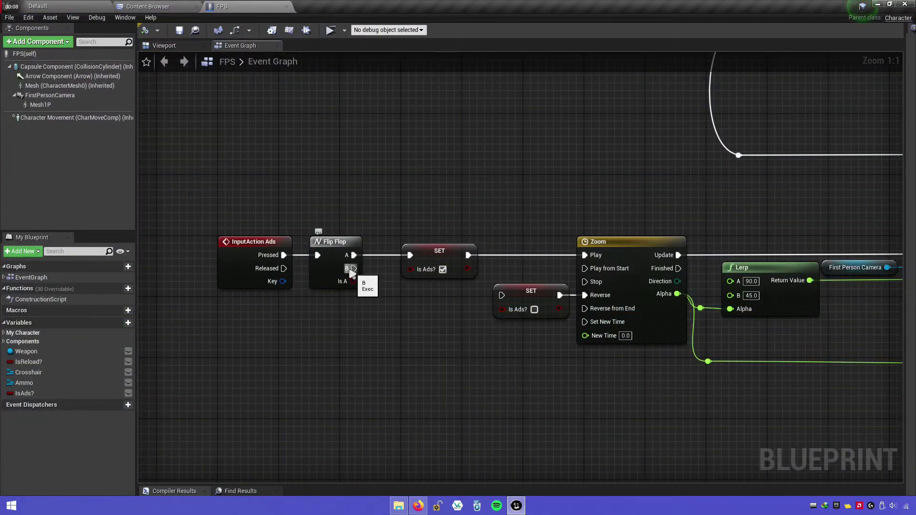
Wire Flip Flop B into the unchecked SET Is Ads?, then play-test inspecting and firing the rifle
mouse_move(352, 271)
mouse_down()
mouse_move(472, 311)
mouse_move(501, 296)
mouse_up()
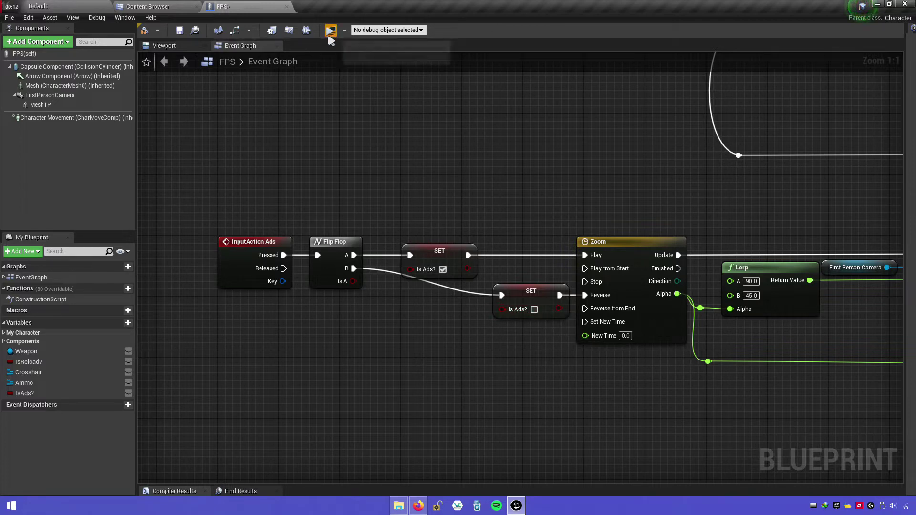
click(330, 30)
key(f)
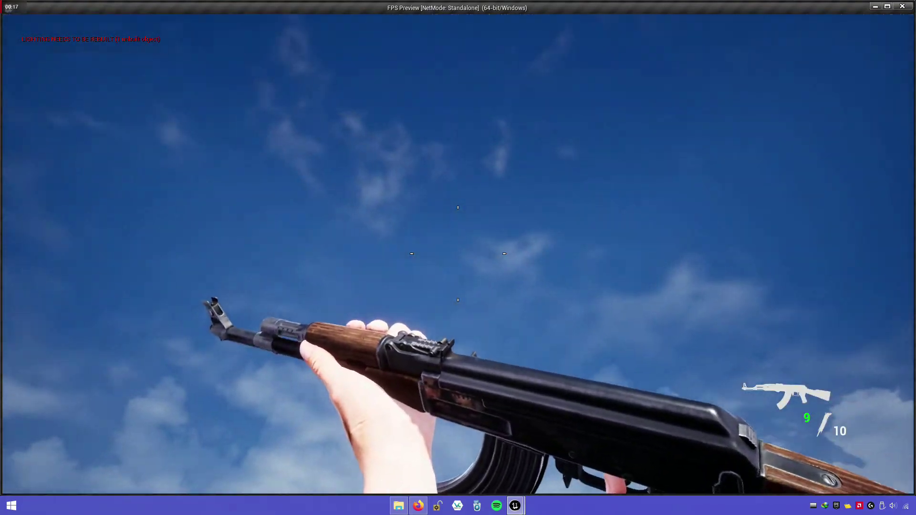
click(458, 253)
click(458, 254)
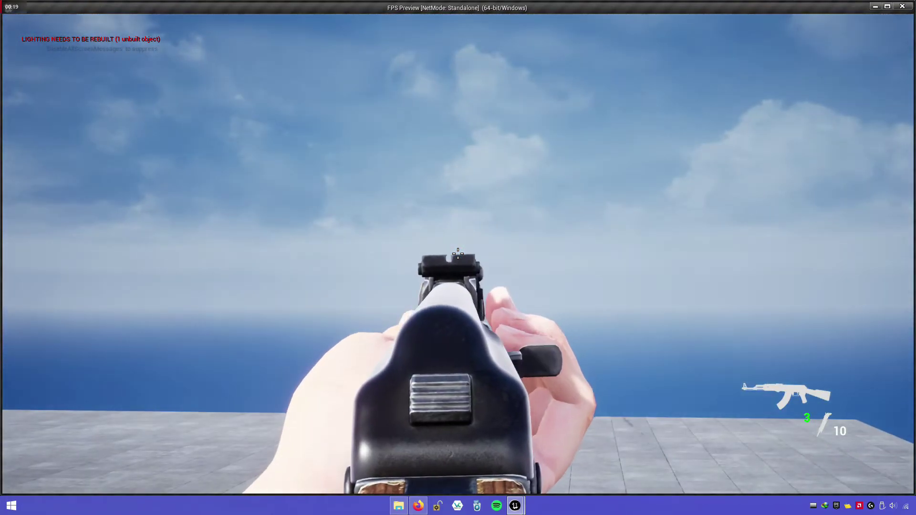
click(458, 253)
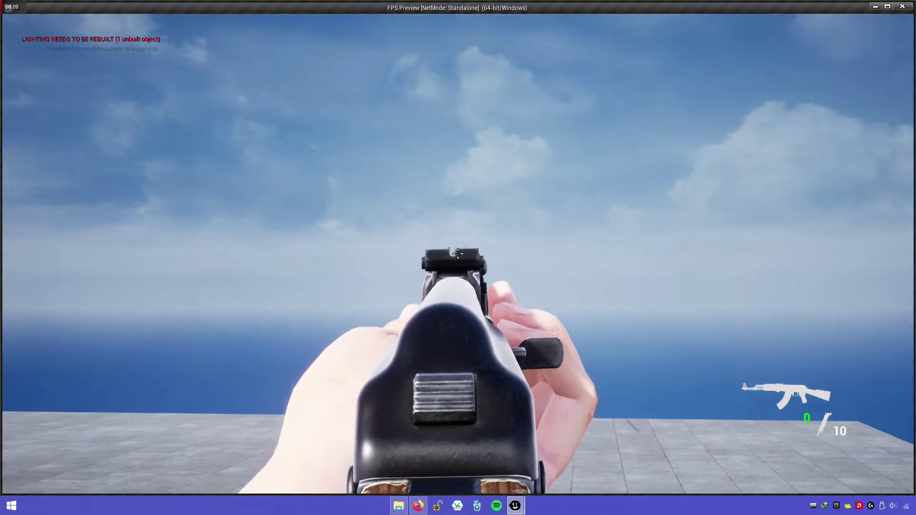
Reload with R, aim down sights, fire two shots, and stop aiming
key(r)
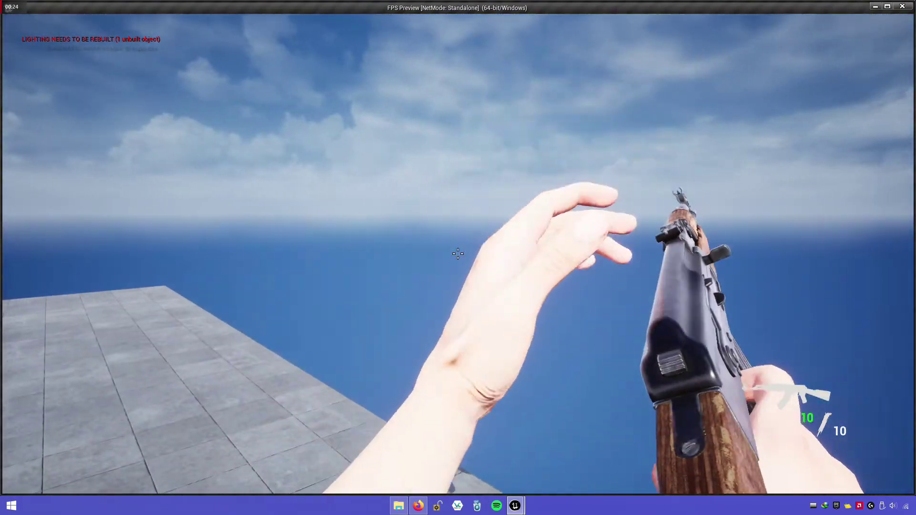
right_click(458, 253)
click(458, 253)
click(458, 253)
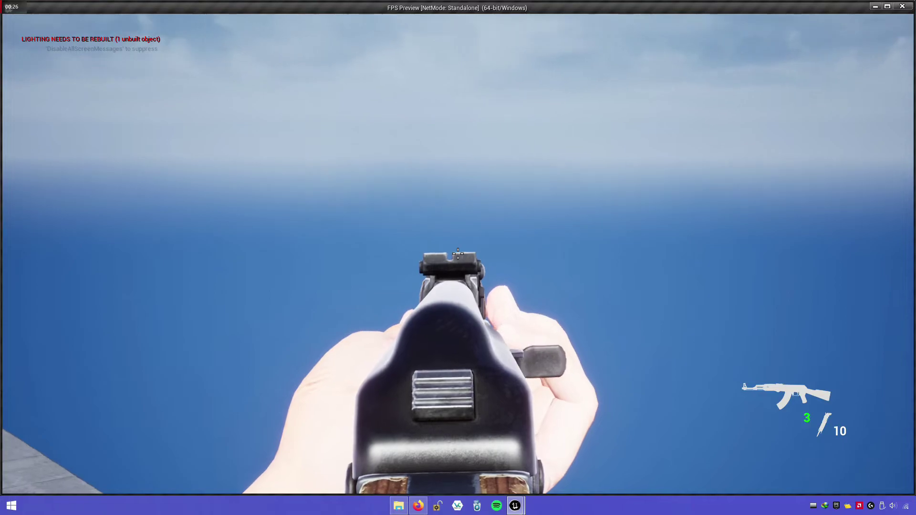
right_click(458, 253)
Reload once more, then open the Crosshair_HUD widget blueprint's event graph
key(r)
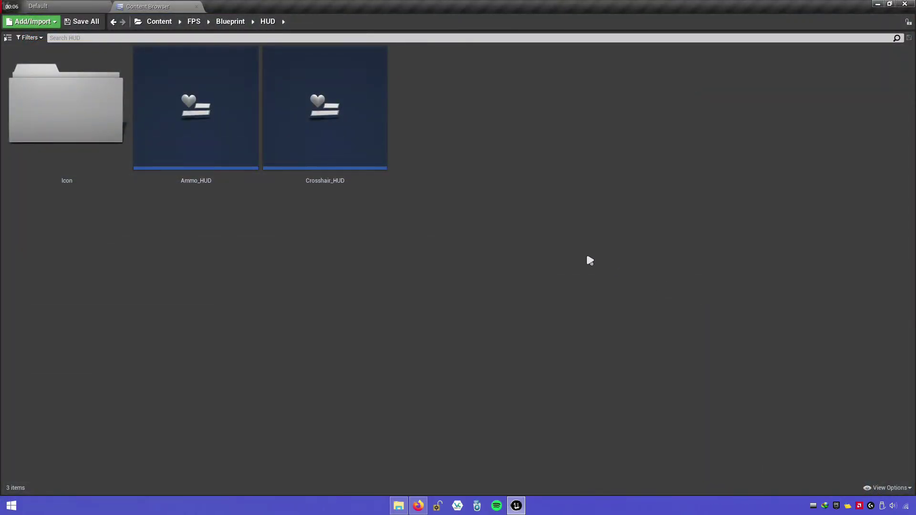
double_click(370, 182)
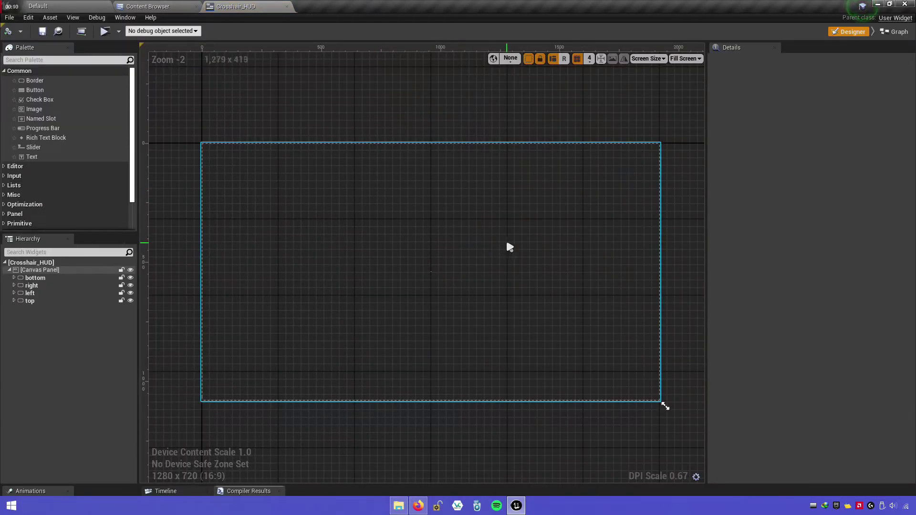
click(888, 32)
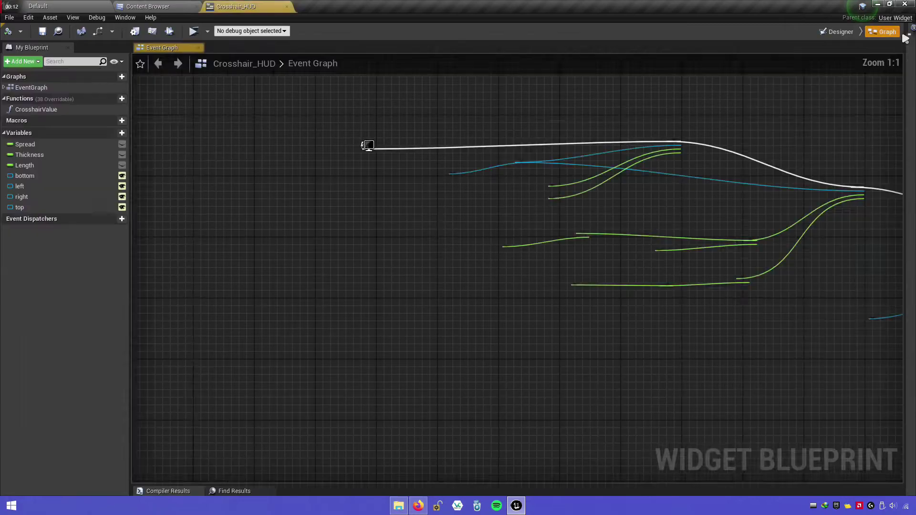
right_drag(380, 246, 592, 336)
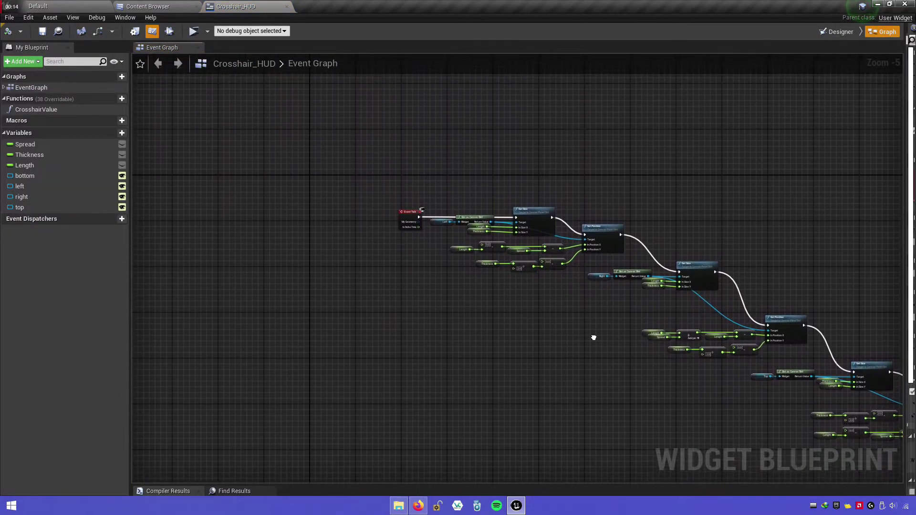
scroll(437, 181, up, 5)
right_drag(437, 182, 403, 254)
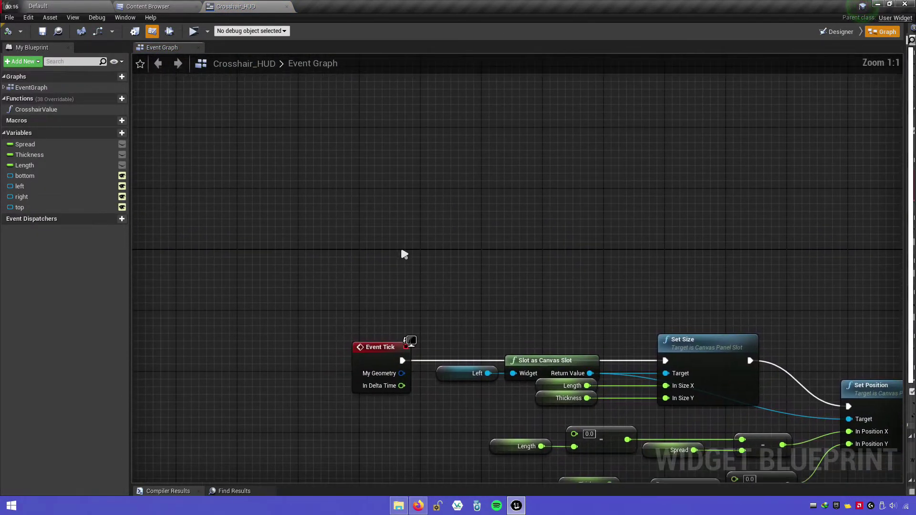
Add Event Construct feeding a Set Timer by Function Name node, and create a new function
right_click(373, 227)
text(even)
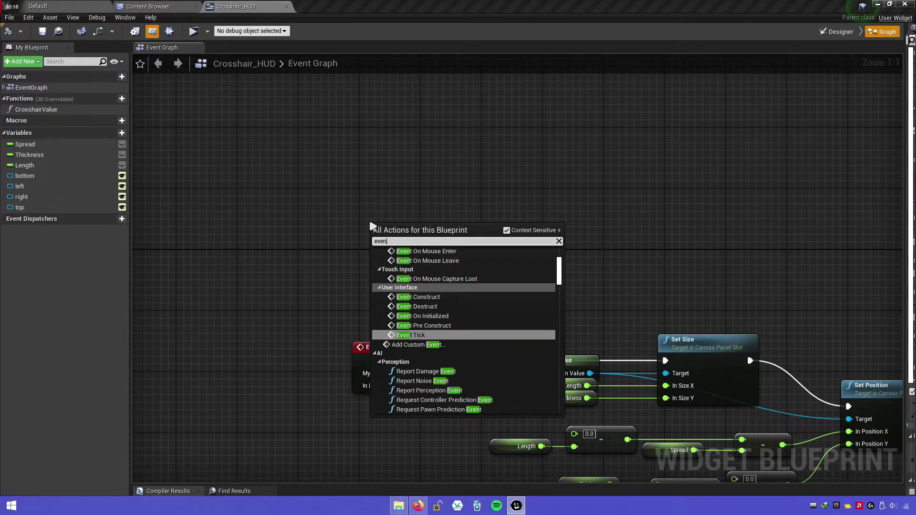
text(t construct)
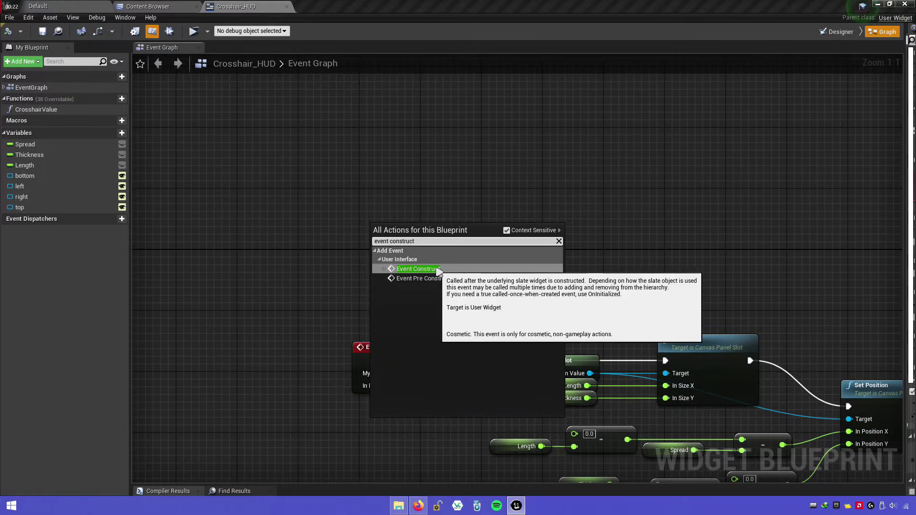
click(409, 269)
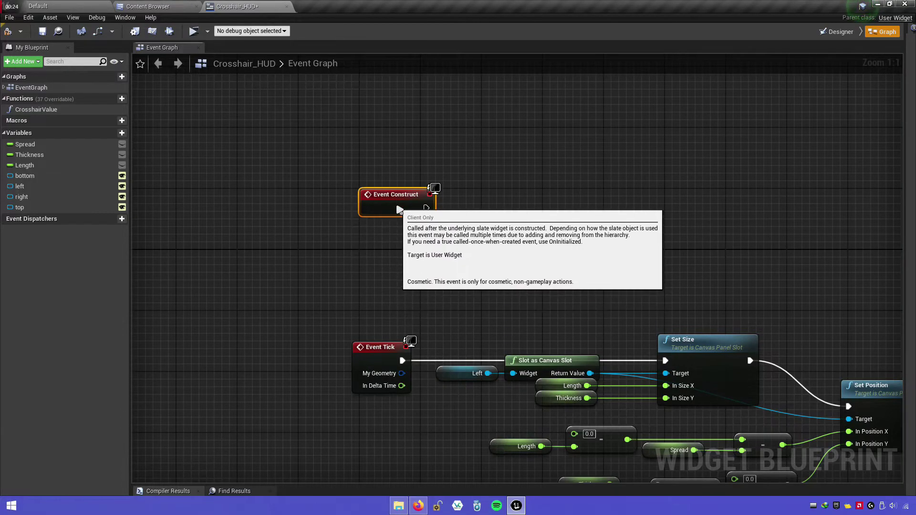
mouse_move(408, 242)
mouse_down()
mouse_move(401, 250)
mouse_move(426, 210)
mouse_move(500, 208)
mouse_up()
text(s)
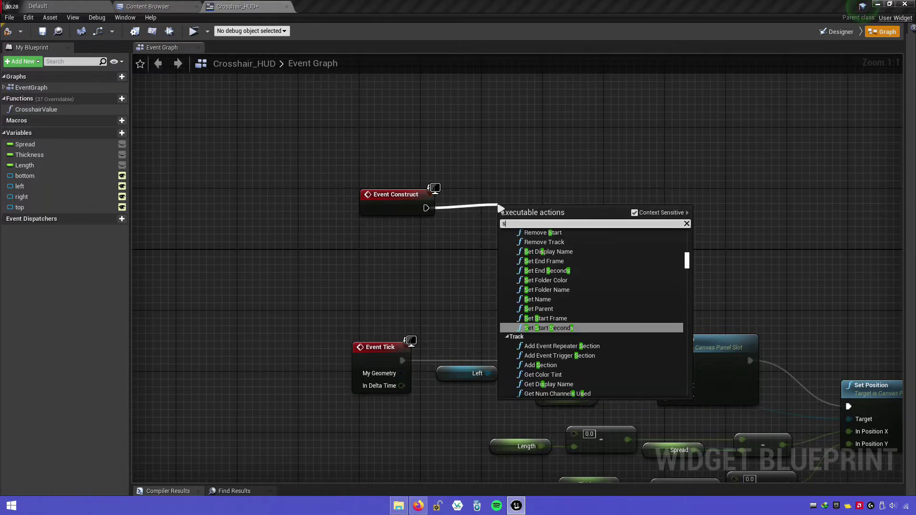
text(et timer b)
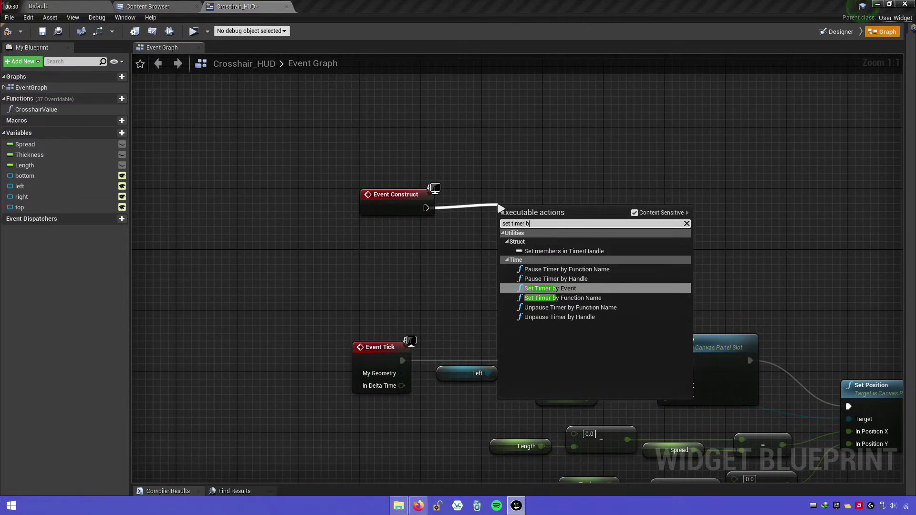
text(y function name)
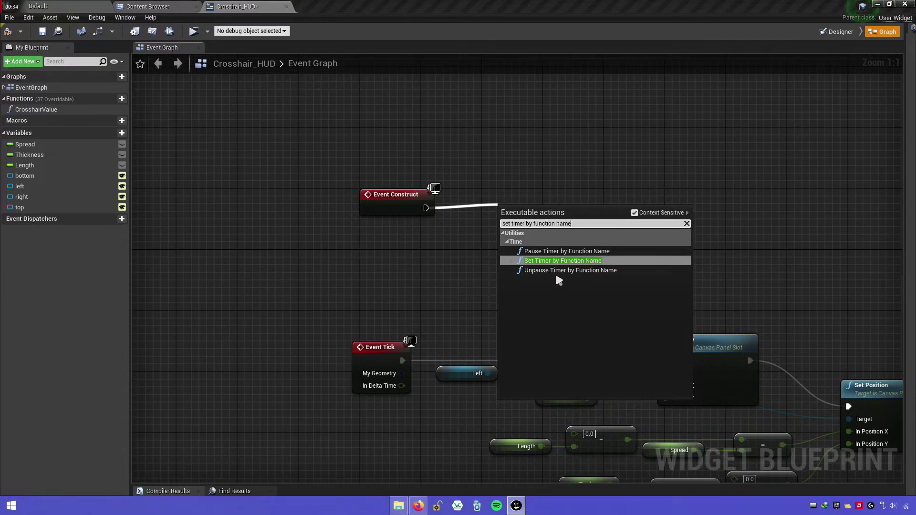
click(583, 262)
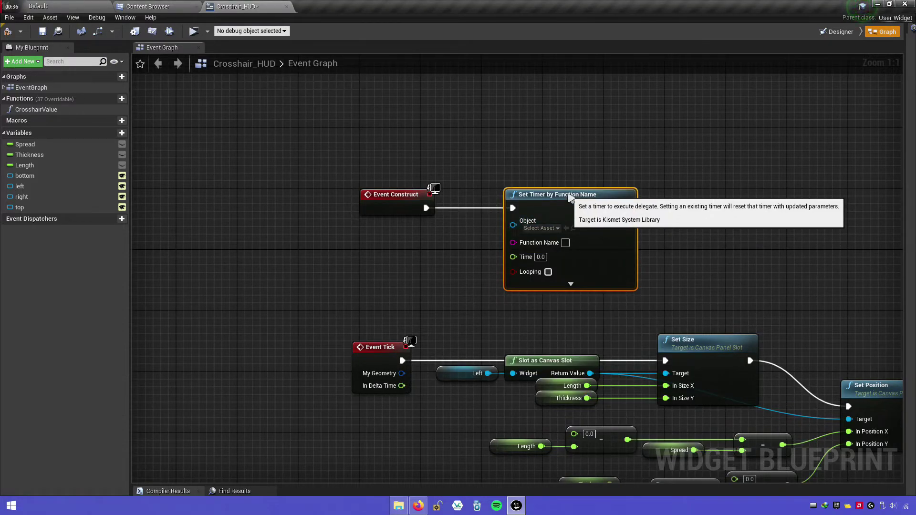
click(466, 249)
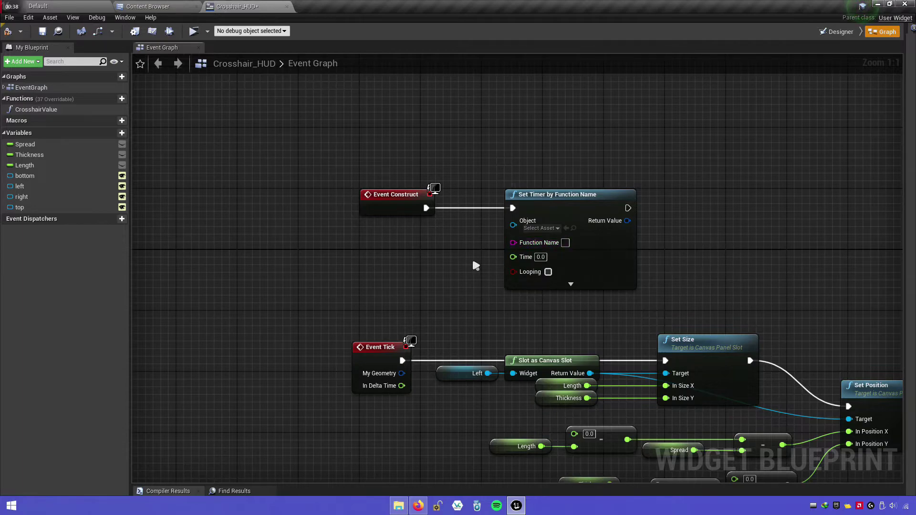
click(122, 98)
text(CrosshairHide)
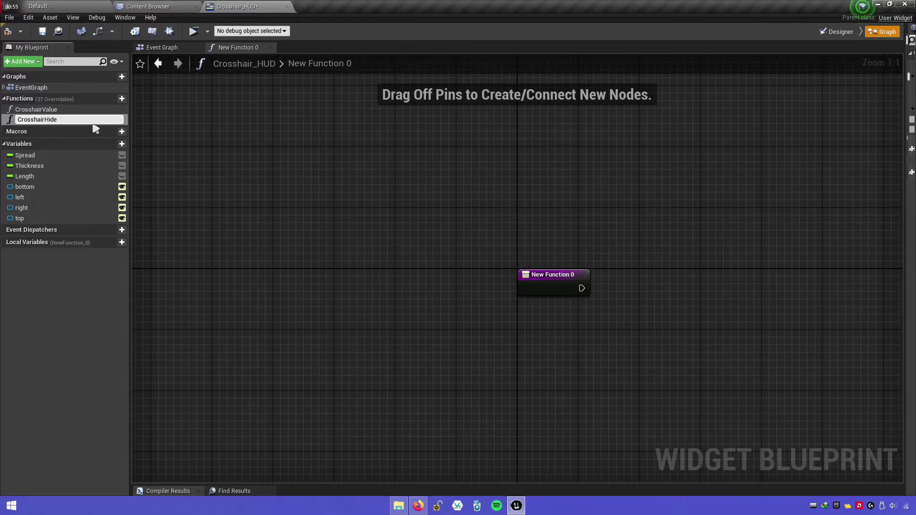
Name the new function CrosshairHide and copy its name
key(Return)
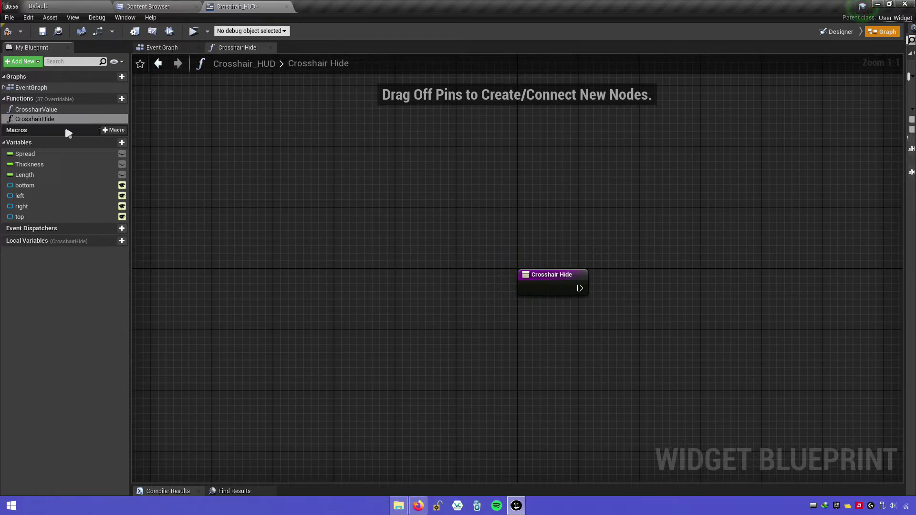
right_click(55, 120)
click(84, 148)
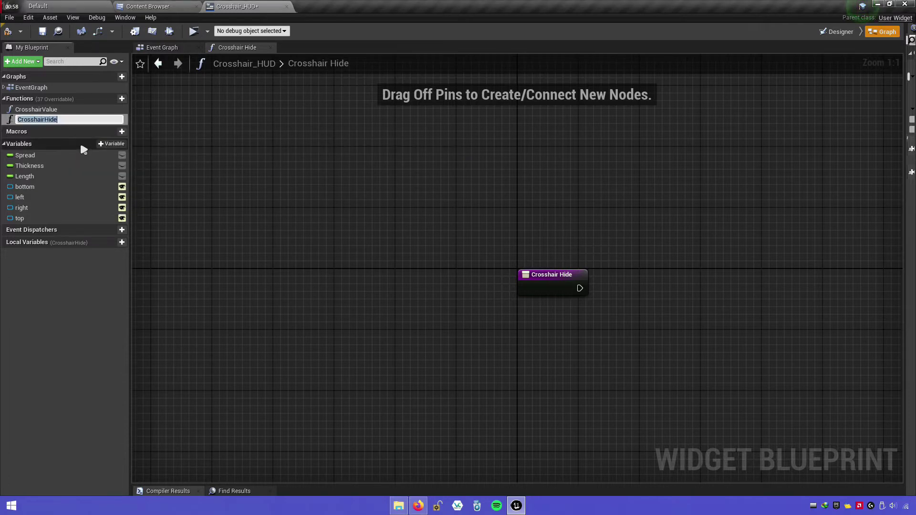
right_click(46, 120)
click(72, 157)
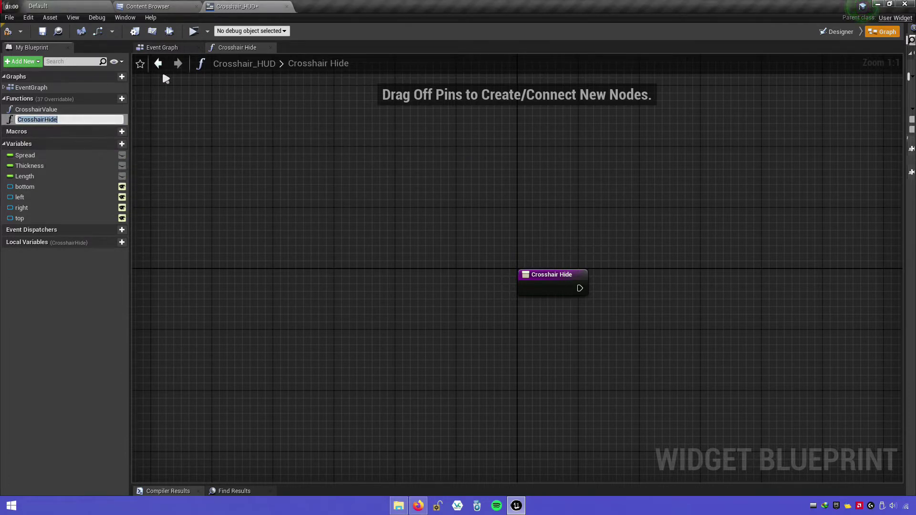
Set the timer to call CrosshairHide every 0.1 seconds, looping, then open CrosshairHide's graph
click(163, 48)
right_drag(565, 242, 459, 219)
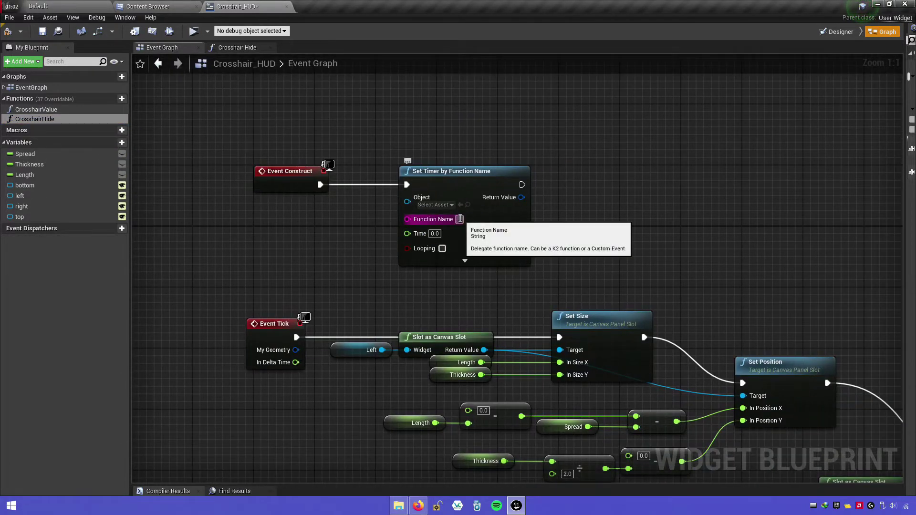
right_click(459, 219)
click(483, 267)
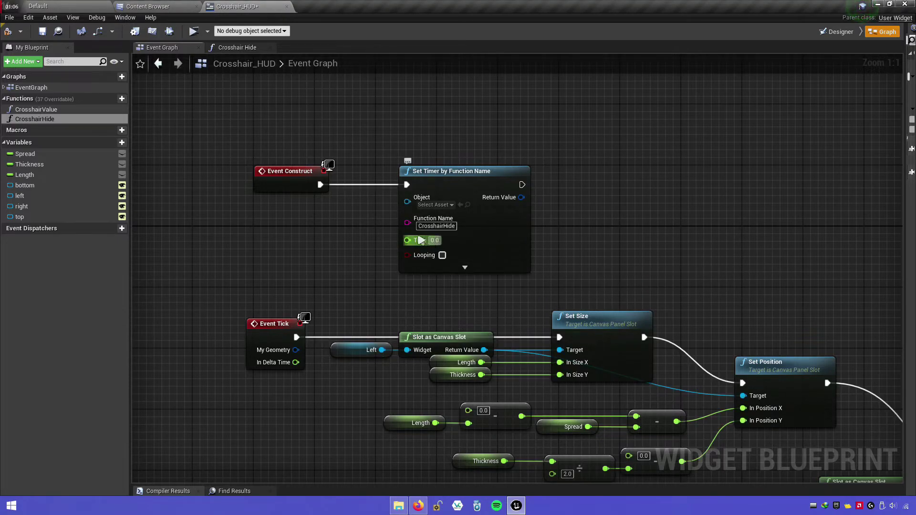
click(434, 240)
text(0.1)
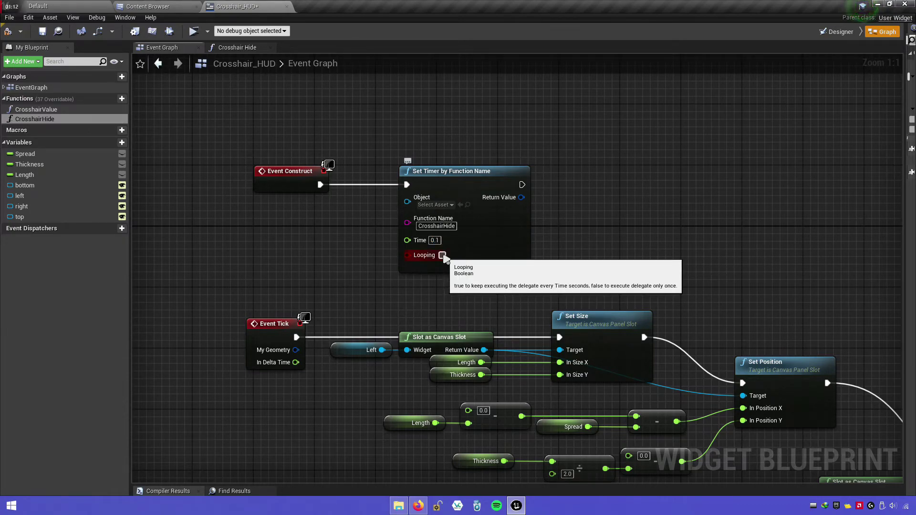
click(443, 257)
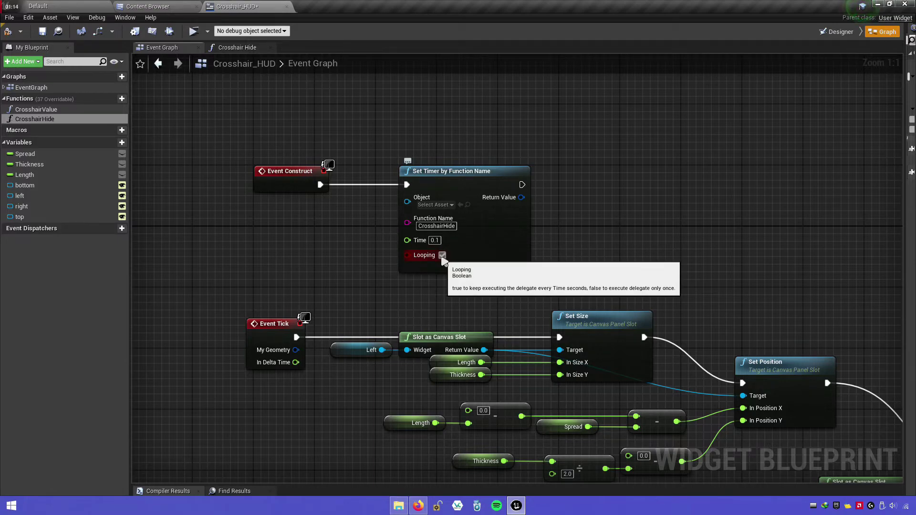
double_click(50, 120)
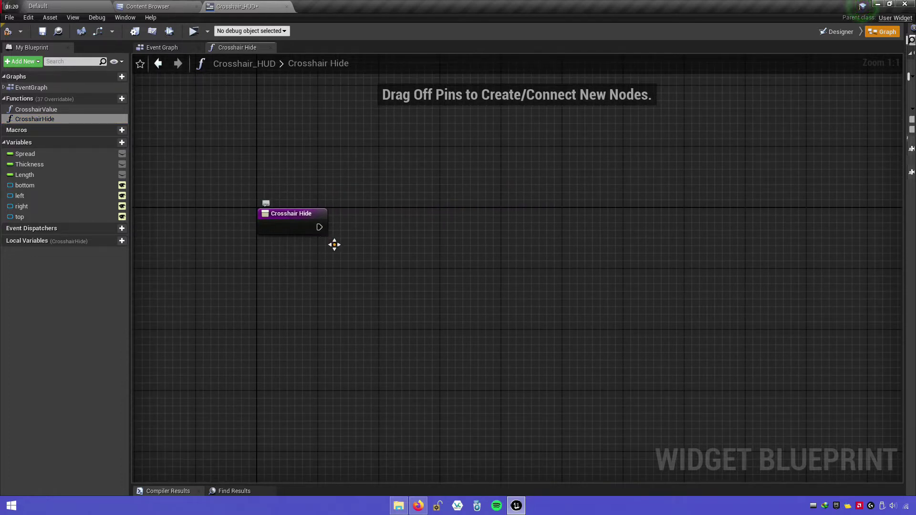
Add a Branch node after the CrosshairHide function entry
drag(355, 232, 464, 234)
text(branc)
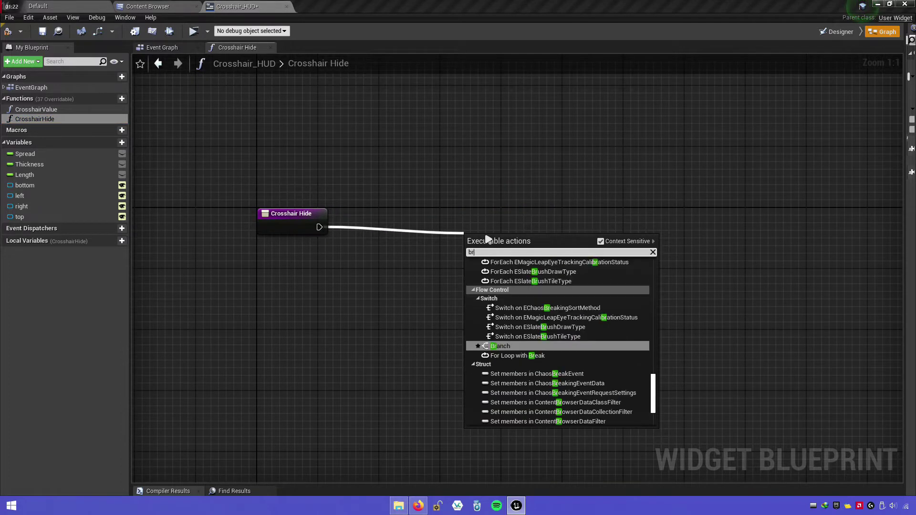
key(Return)
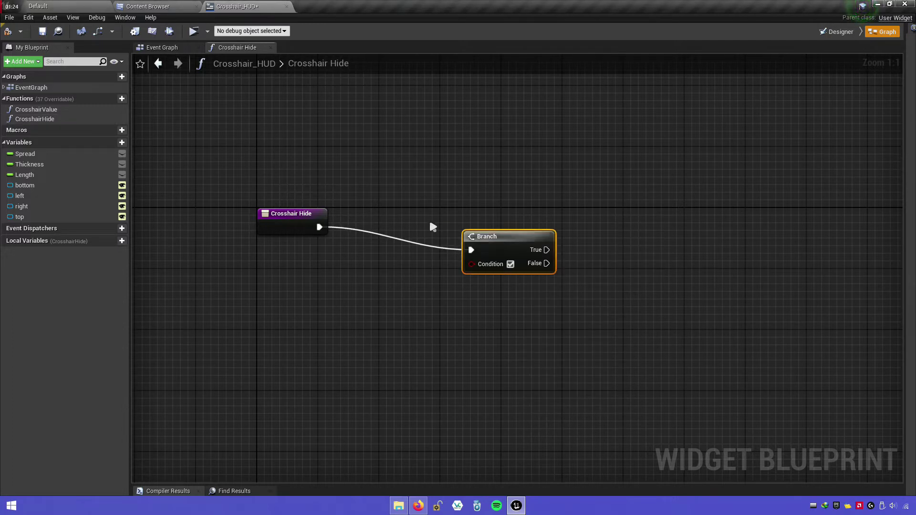
drag(479, 271, 609, 254)
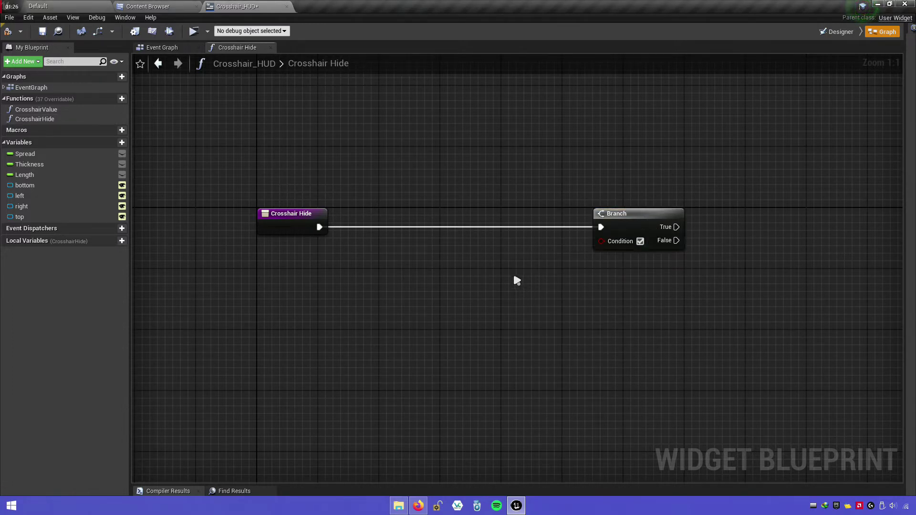
Add Get Player Character and cast it to FPS as a pure cast
right_click(384, 279)
text(get)
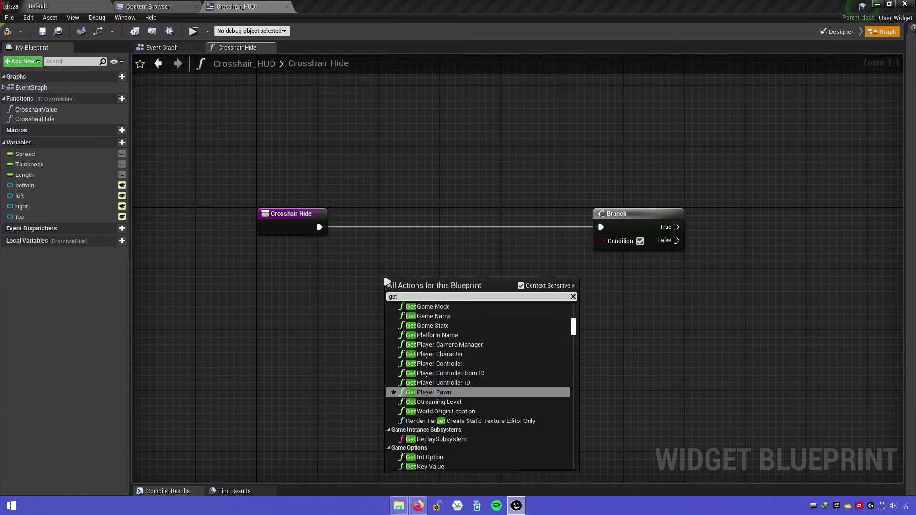
text( player charac)
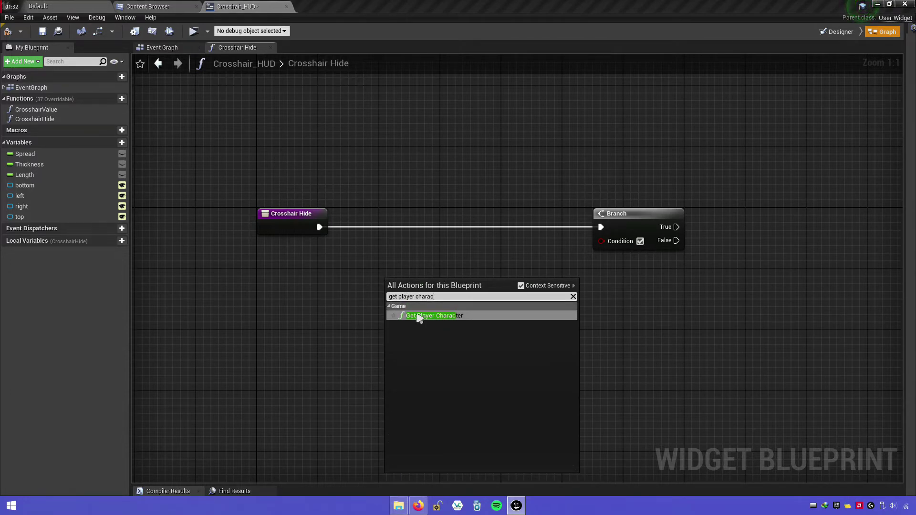
click(419, 315)
drag(410, 282, 336, 283)
drag(418, 295, 461, 293)
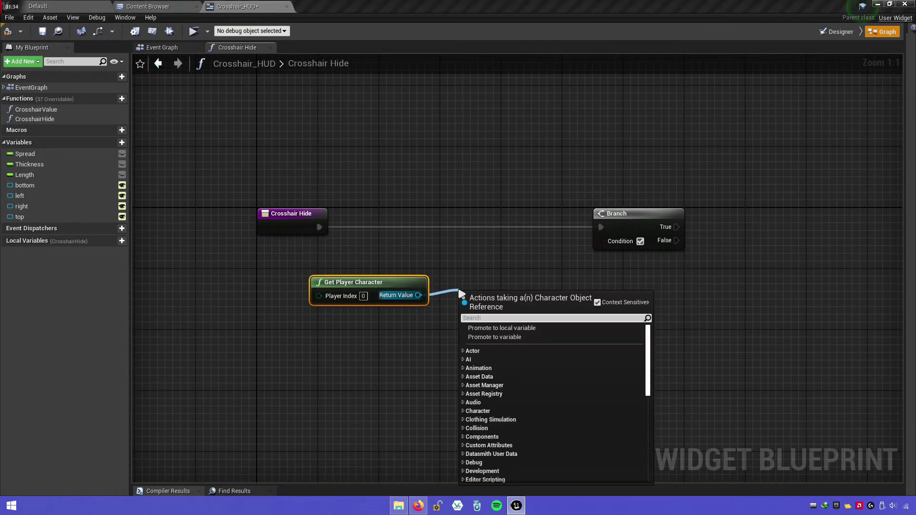
text(cast to)
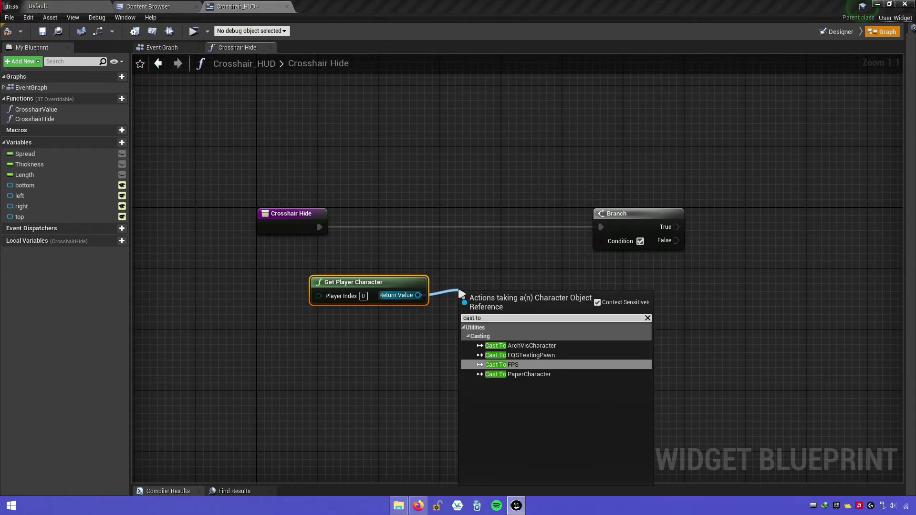
text( fop)
key(BackSpace)
key(BackSpace)
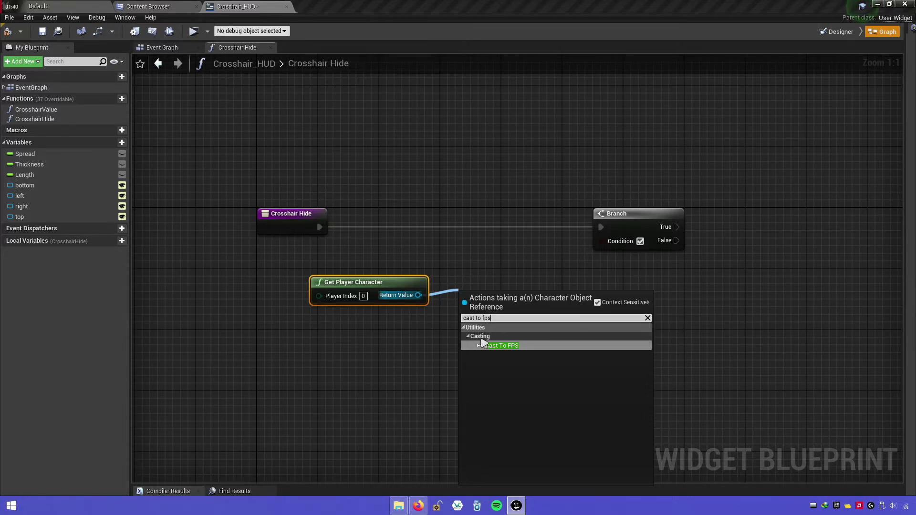
click(496, 346)
right_click(497, 305)
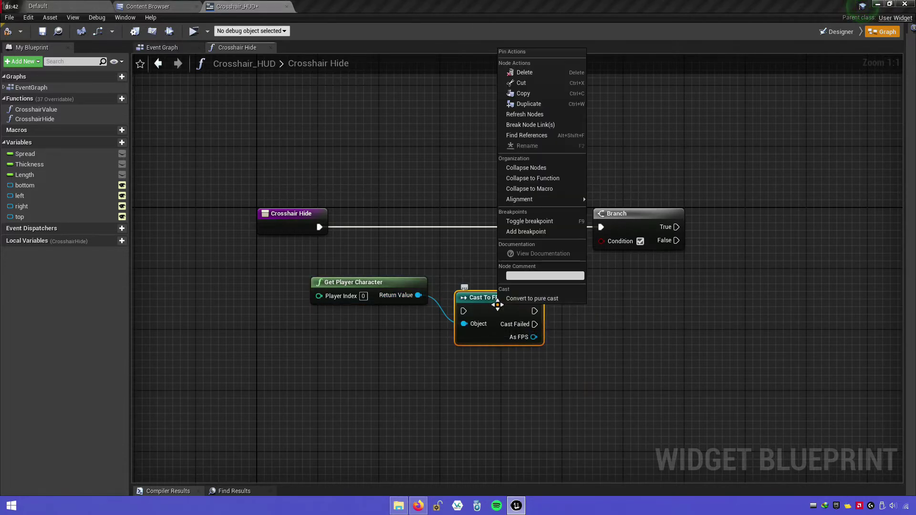
click(530, 298)
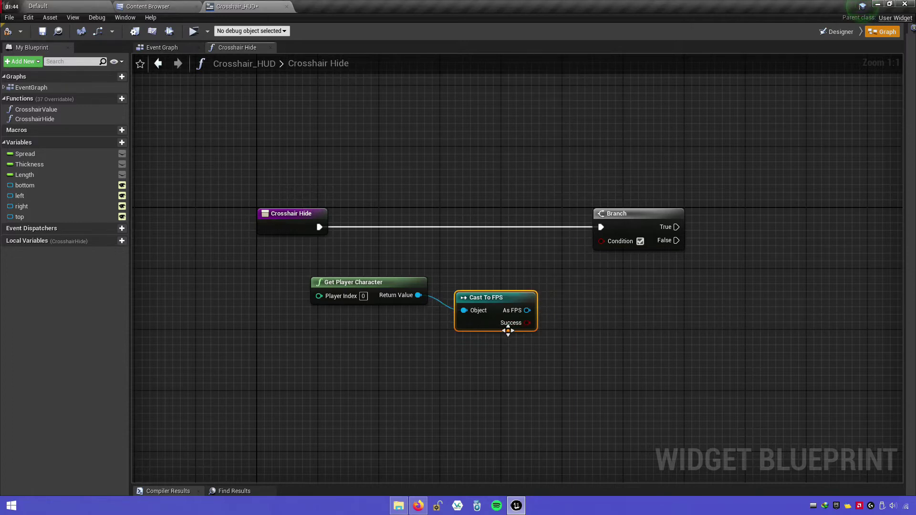
ctrl+click(368, 291)
drag(368, 291, 269, 283)
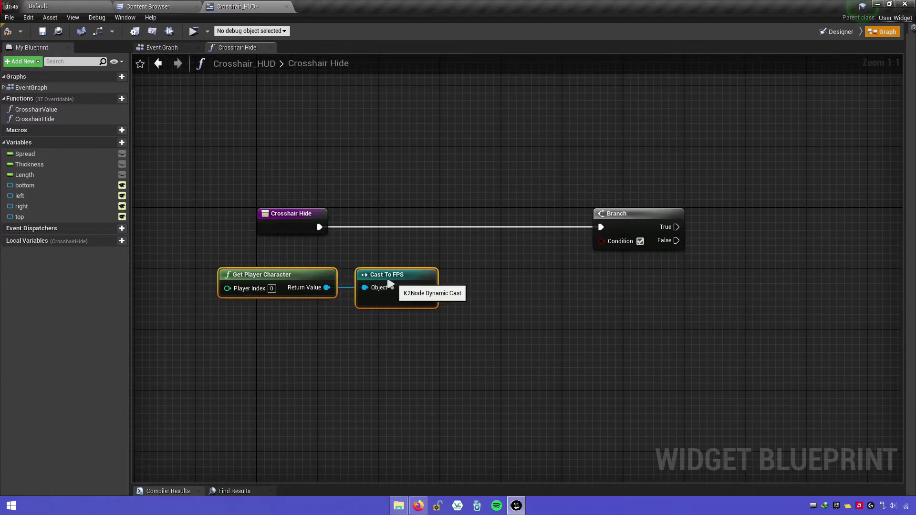
click(437, 303)
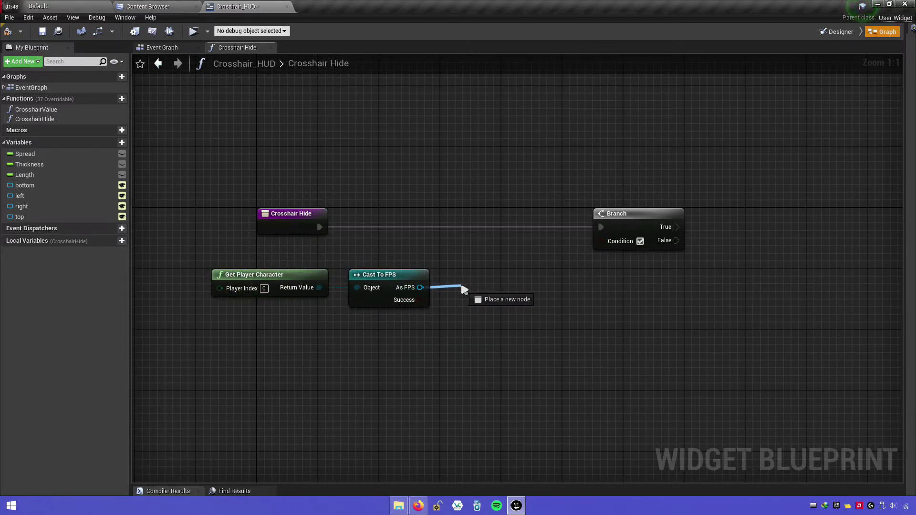
Read Is Ads? from the FPS cast and line it up to drive the Branch condition
drag(464, 290, 464, 289)
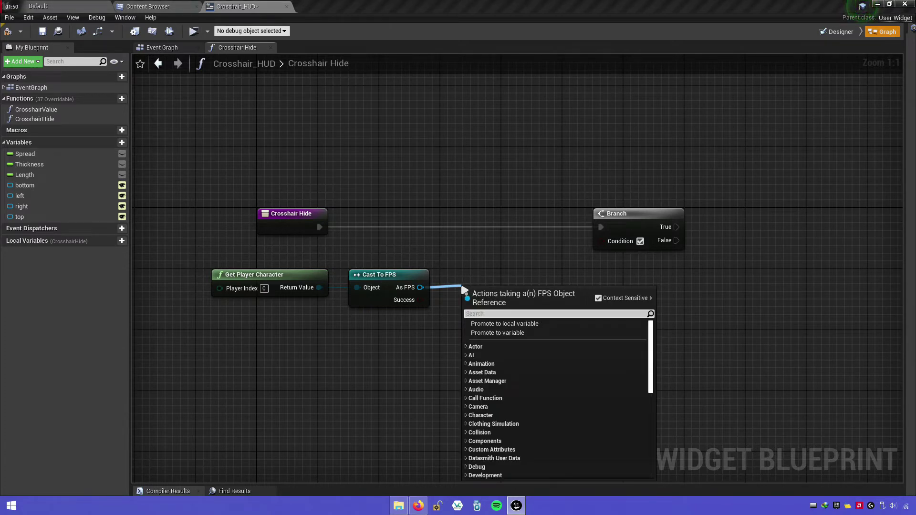
text(isads)
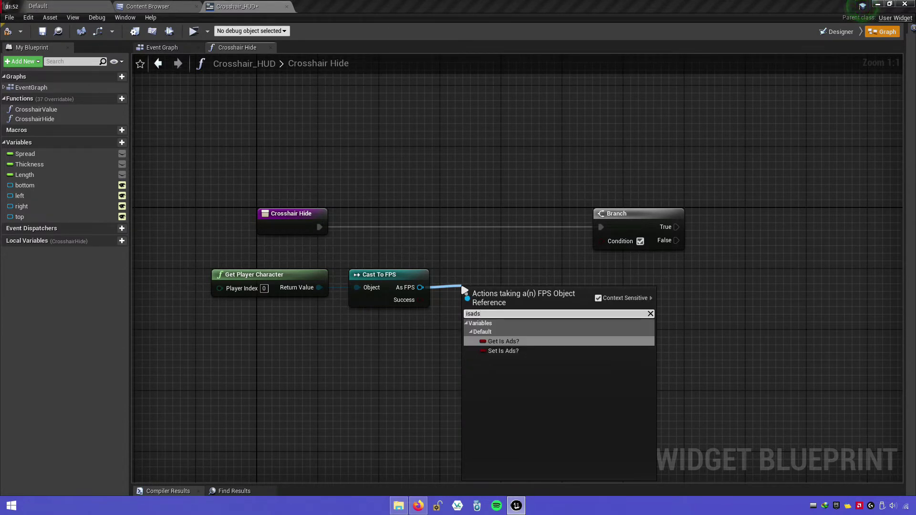
key(Home)
text(get)
click(527, 342)
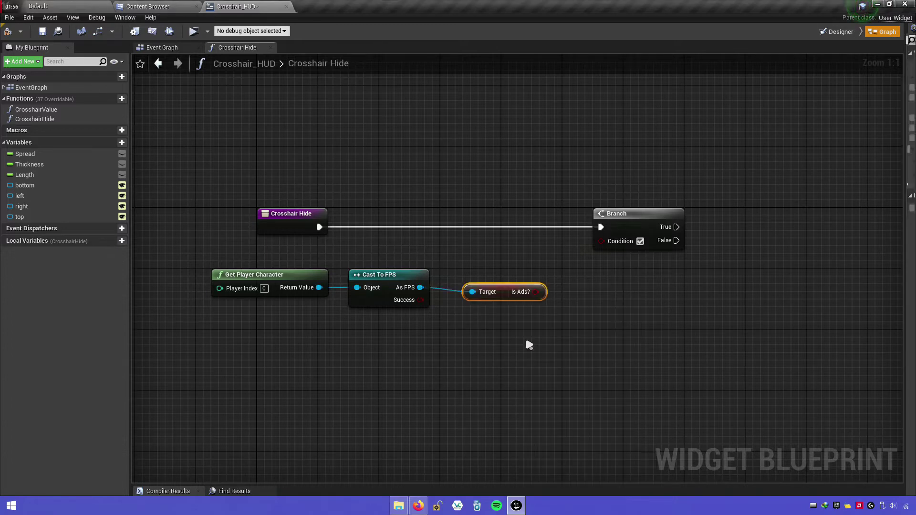
drag(508, 298, 485, 293)
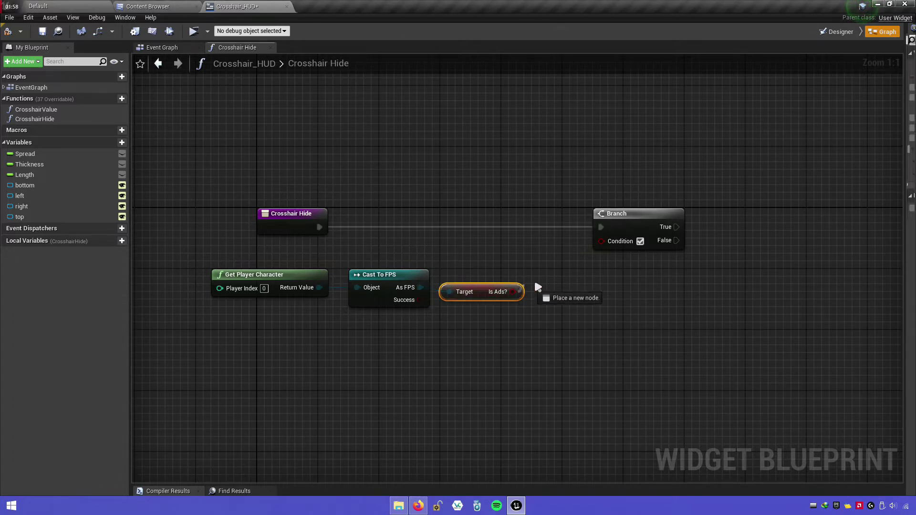
drag(477, 330, 287, 267)
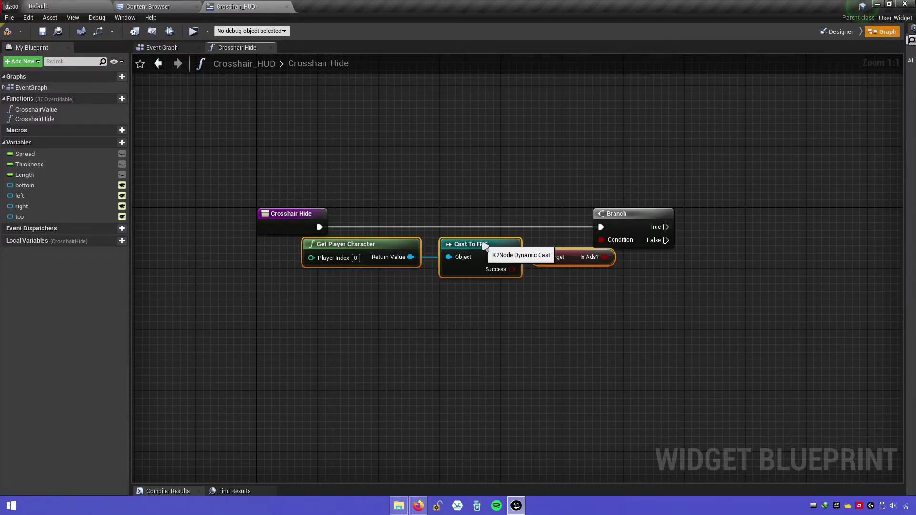
drag(394, 280, 524, 232)
drag(621, 213, 703, 213)
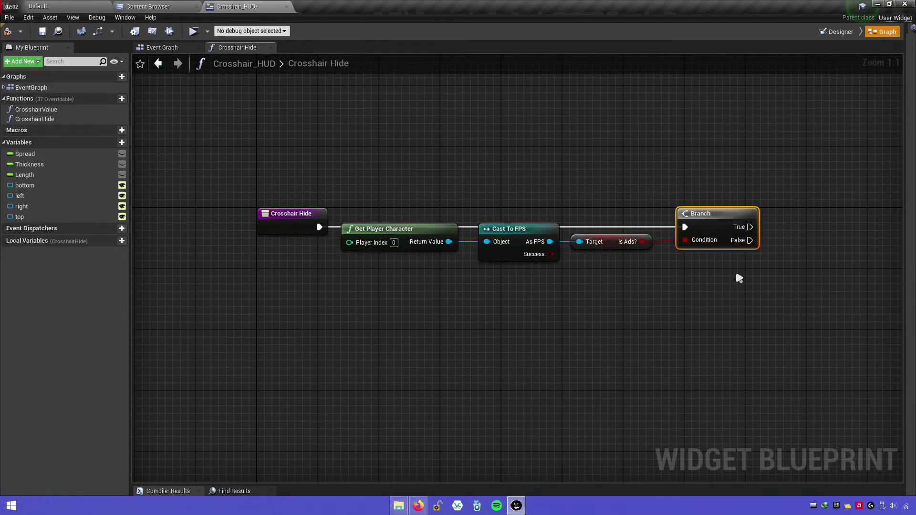
key(ctrl+a)
click(406, 265)
right_drag(699, 273, 522, 262)
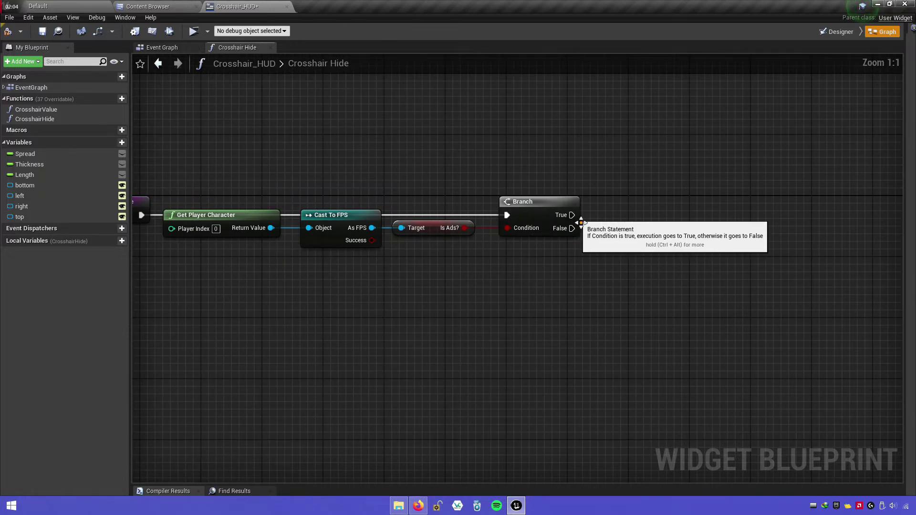
right_drag(656, 234, 562, 246)
Add Set Visibility on Branch True and a duplicate on Branch False
drag(478, 225, 575, 231)
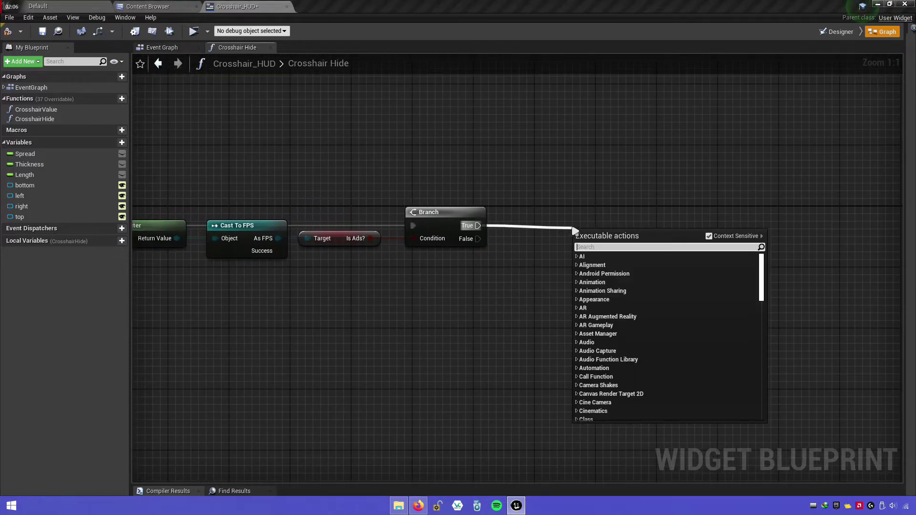
text(set vi)
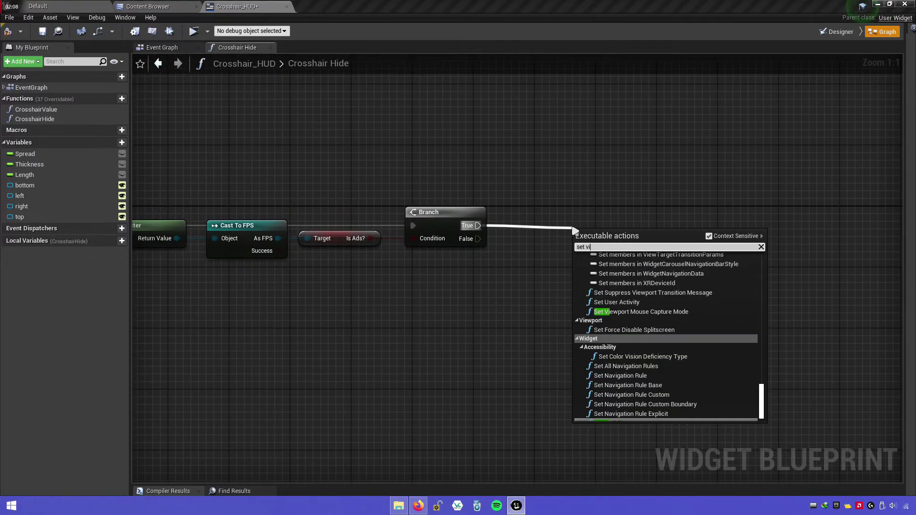
text(si)
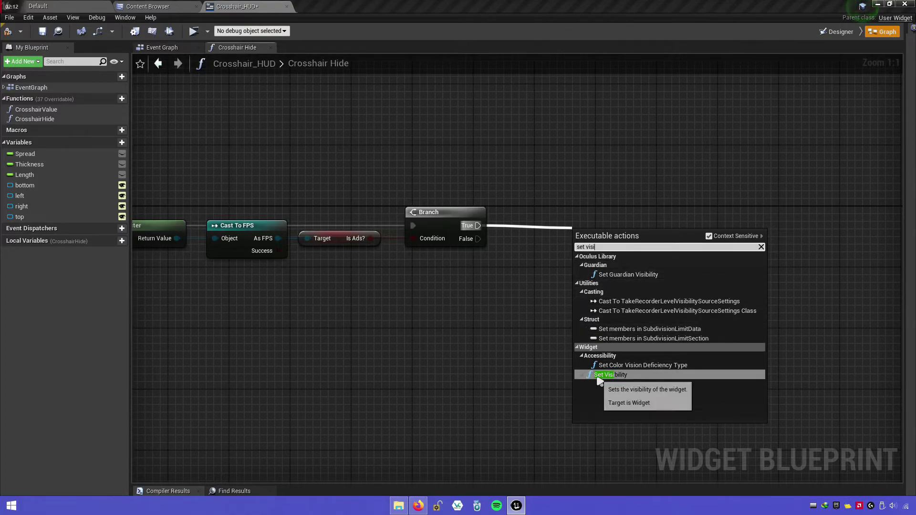
click(655, 377)
drag(635, 235, 638, 193)
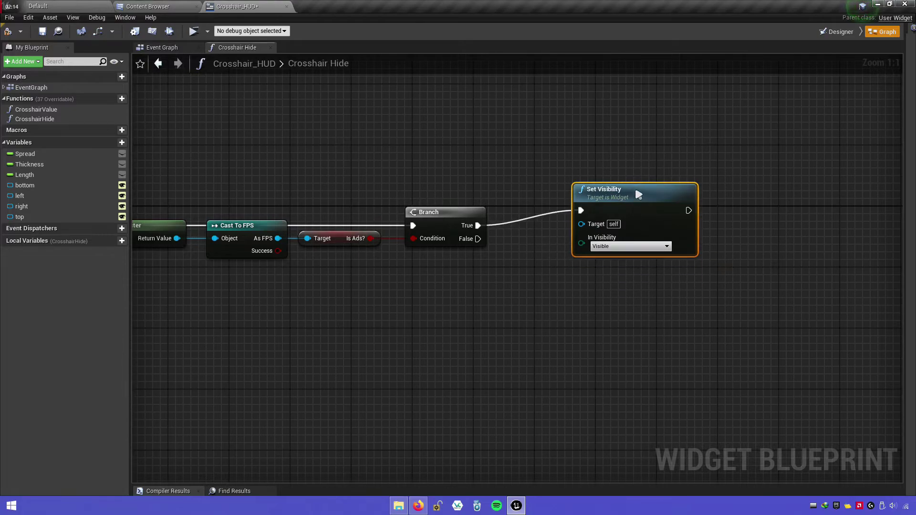
right_click(616, 193)
click(645, 250)
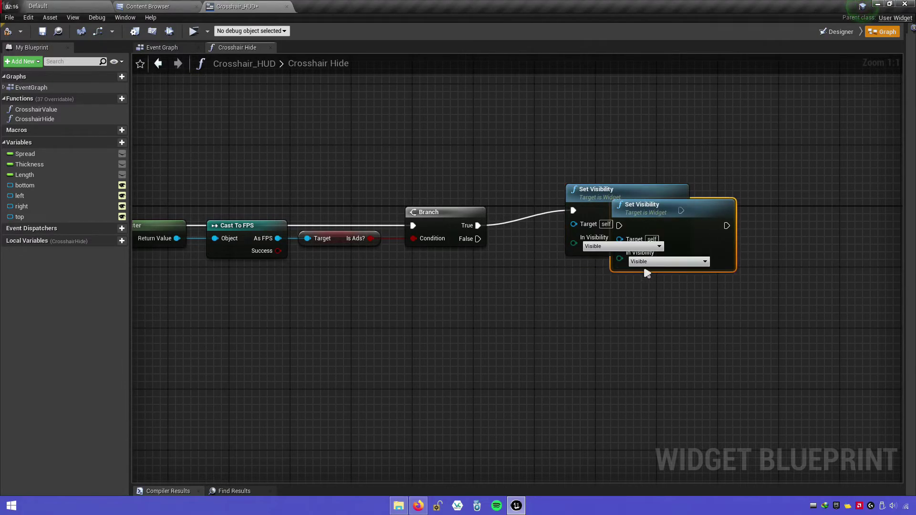
mouse_move(710, 211)
mouse_down()
mouse_move(674, 288)
mouse_move(674, 280)
mouse_up()
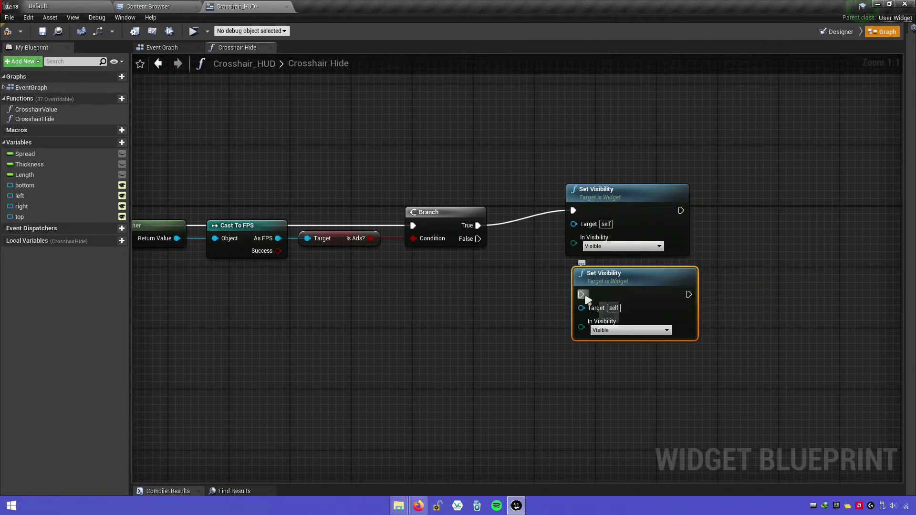
drag(581, 294, 478, 238)
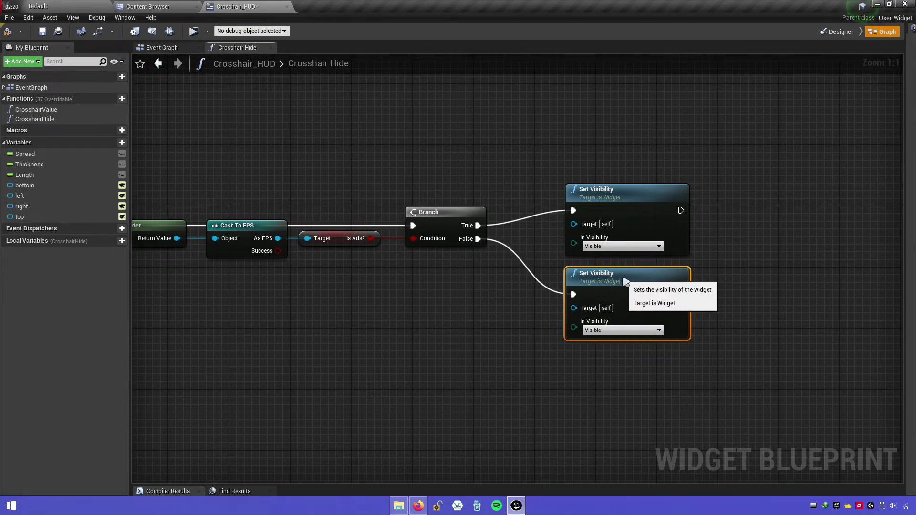
mouse_move(628, 286)
mouse_down()
mouse_move(536, 309)
mouse_move(561, 309)
mouse_up()
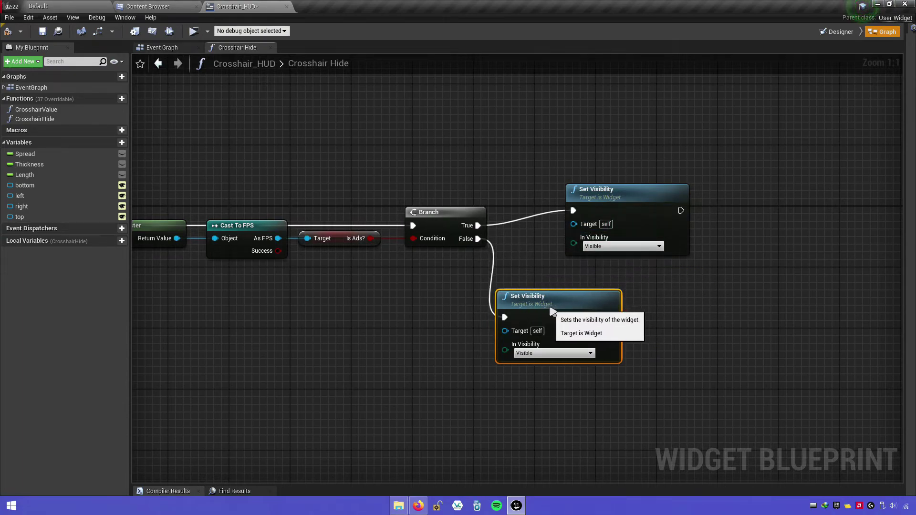
mouse_move(640, 201)
mouse_down()
mouse_move(600, 223)
mouse_move(600, 215)
mouse_up()
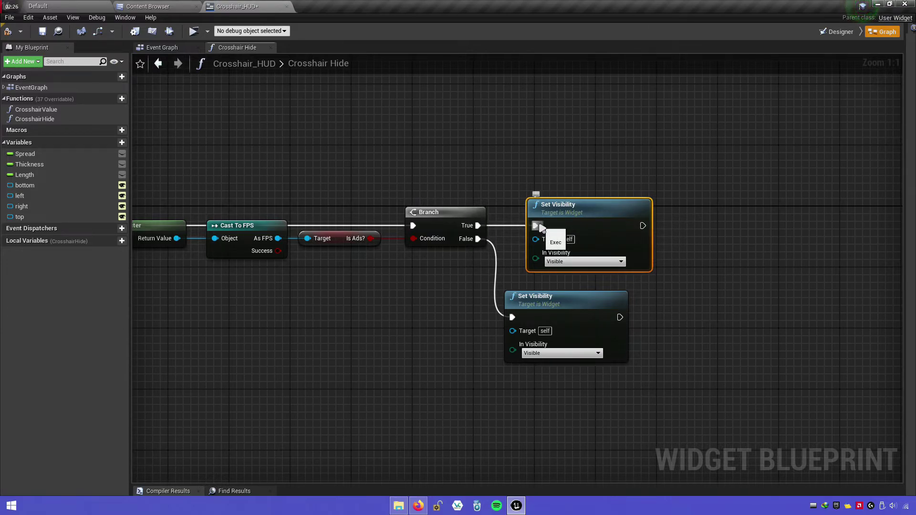
Set the True node's In Visibility to Hidden and align both Set Visibility nodes
click(580, 264)
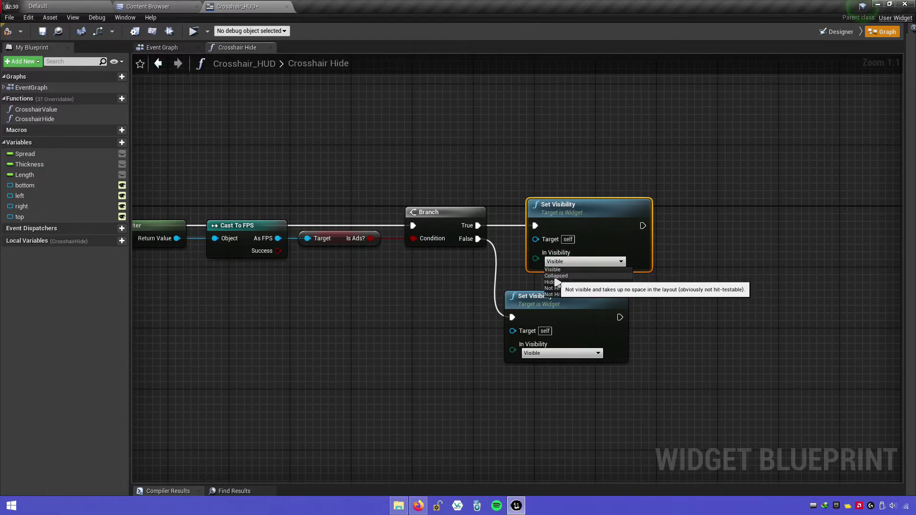
click(571, 285)
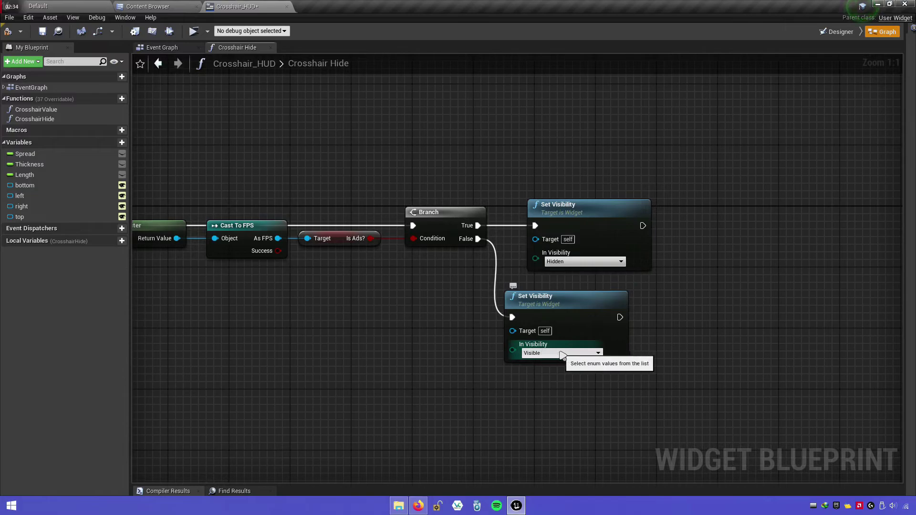
drag(566, 302, 588, 302)
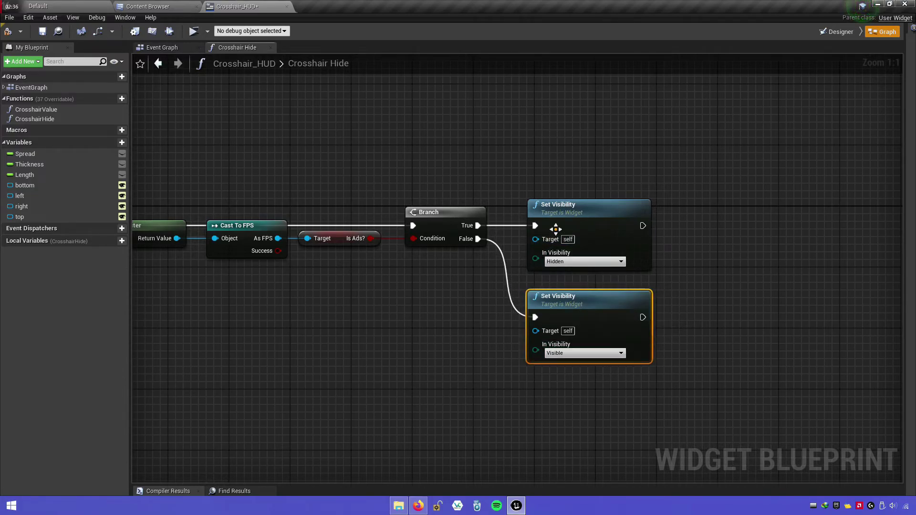
drag(577, 210, 585, 218)
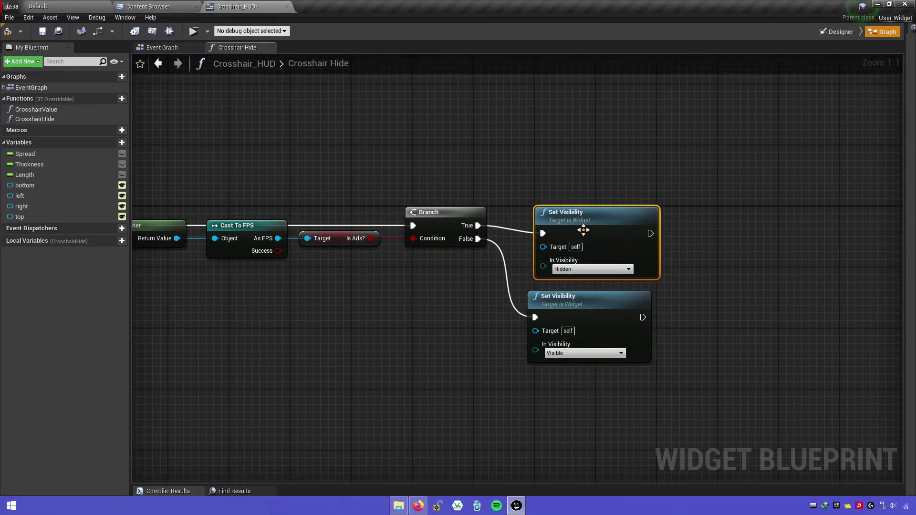
drag(573, 299, 580, 299)
scroll(520, 319, down, 2)
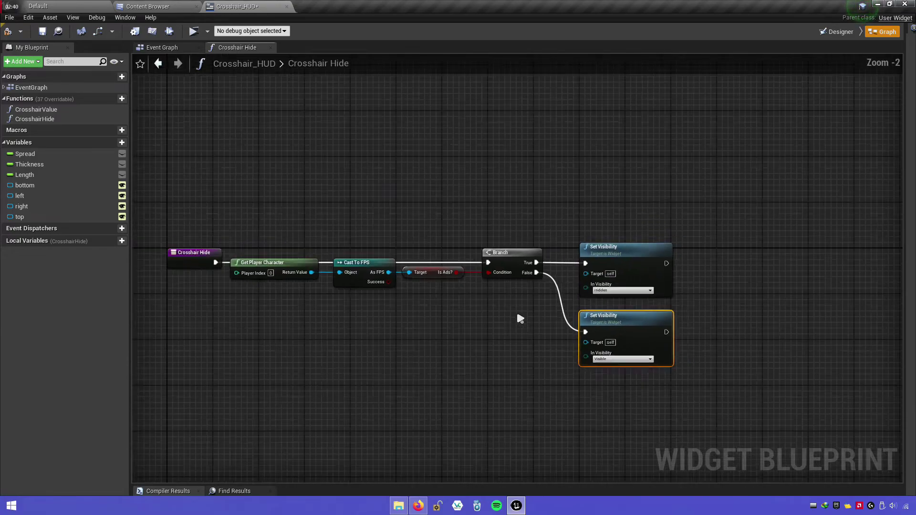
scroll(520, 319, down, 1)
drag(250, 240, 663, 288)
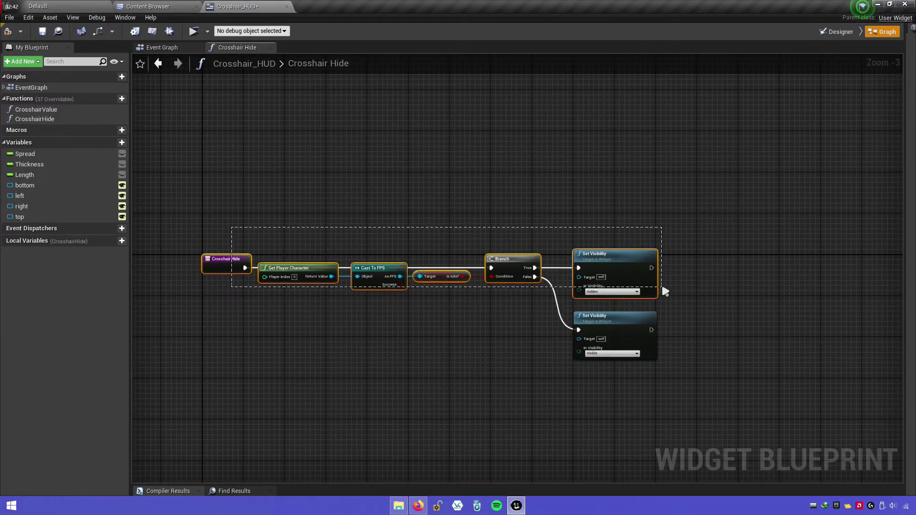
click(507, 322)
scroll(501, 321, up, 3)
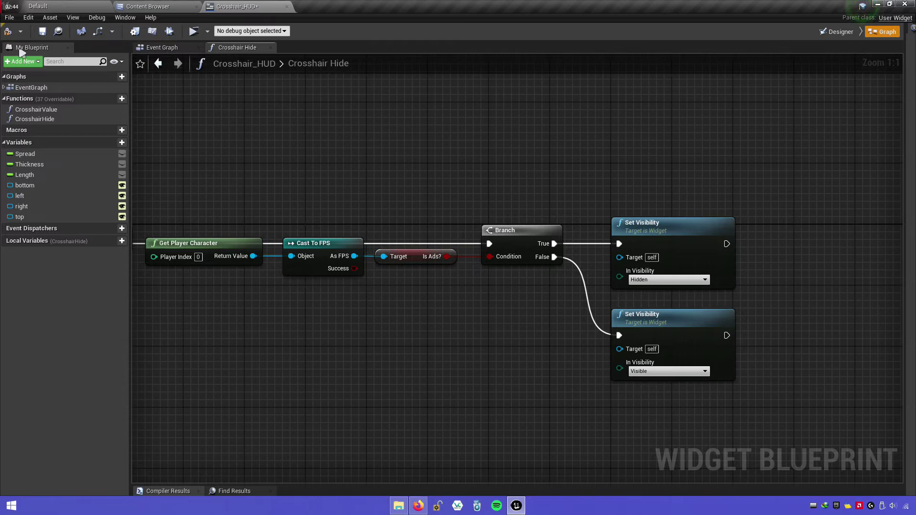
Compile the widget, play-test aiming, firing and reloading, then open the FPS Blueprint
click(8, 31)
click(194, 31)
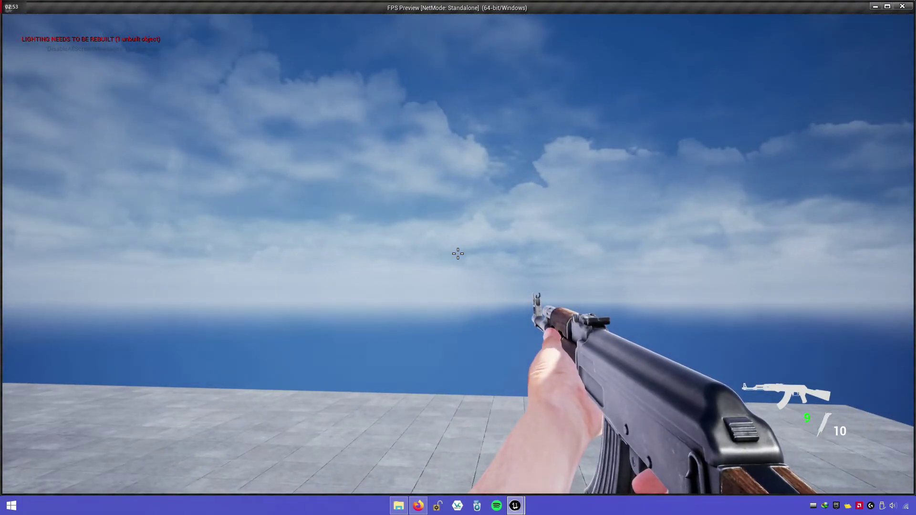
right_click(458, 253)
right_click(458, 253)
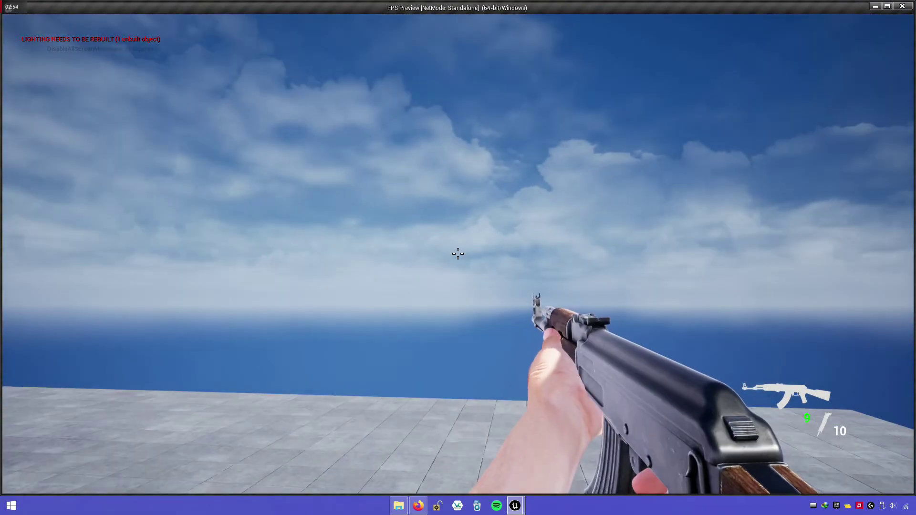
click(458, 253)
click(457, 254)
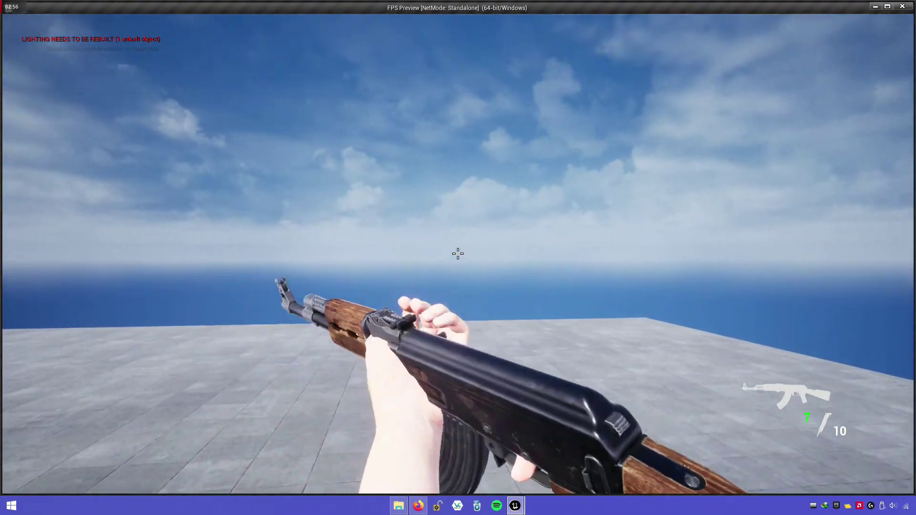
right_click(458, 253)
right_click(457, 253)
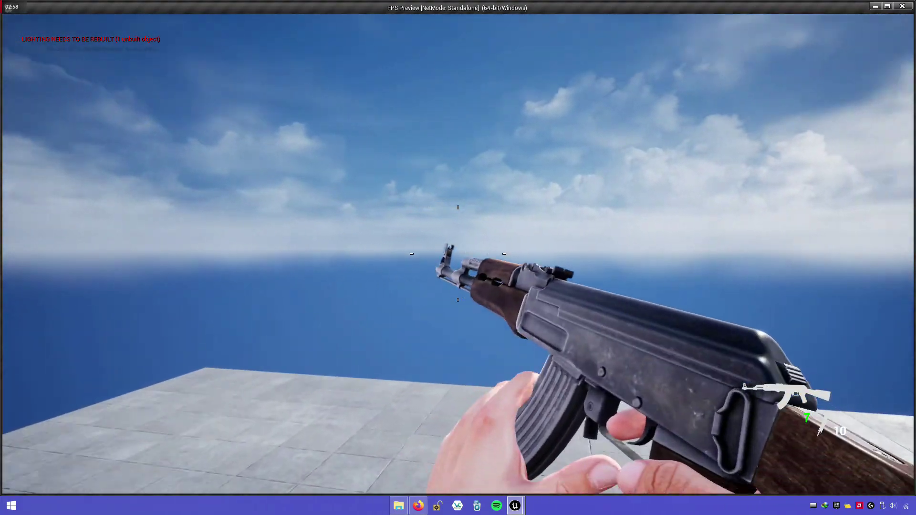
key(r)
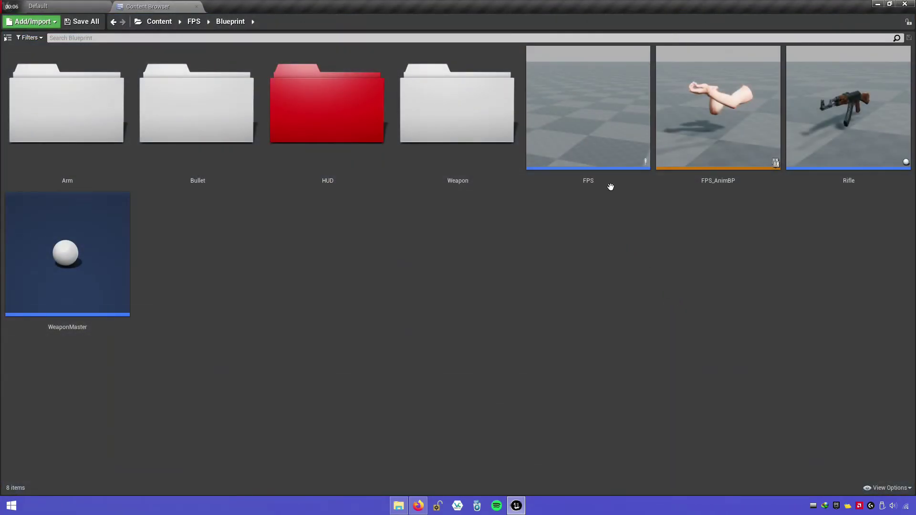
double_click(610, 180)
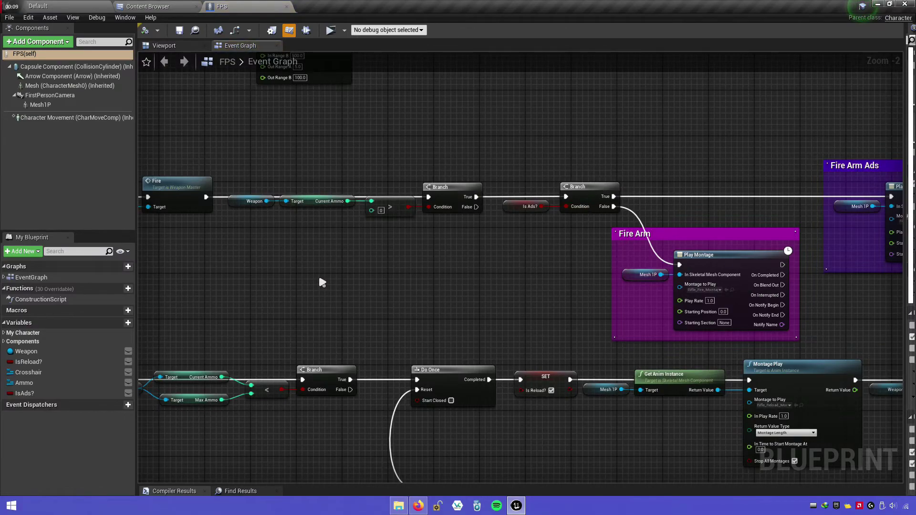
Set the reload Montage Play node's In Play Rate to 1.5
right_drag(322, 282, 593, 275)
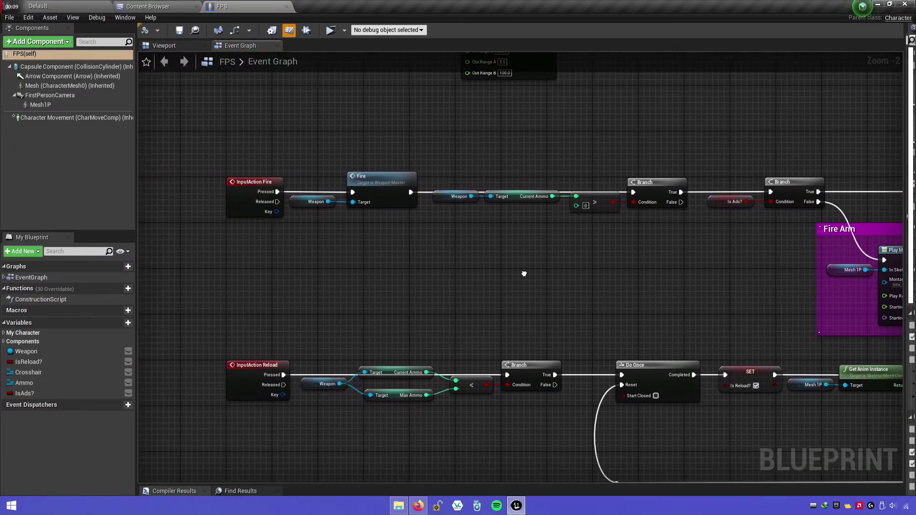
scroll(388, 214, up, 2)
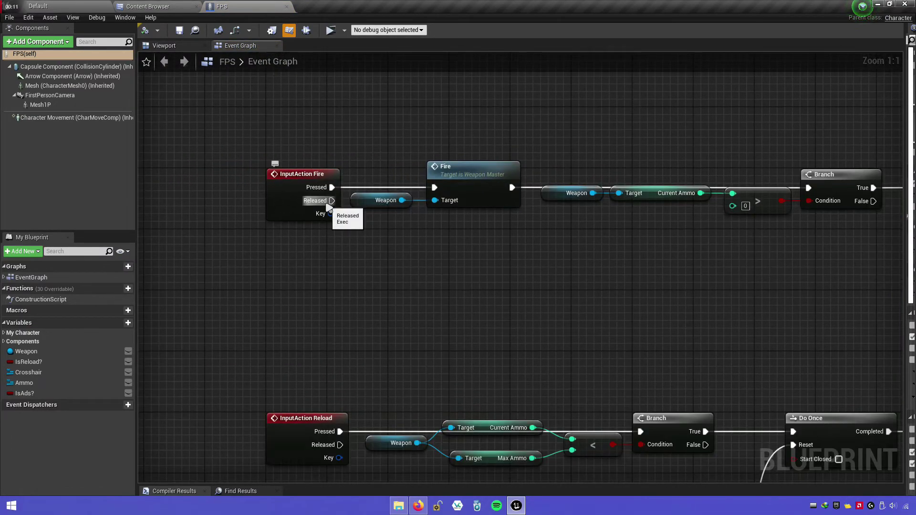
right_drag(459, 365, 457, 173)
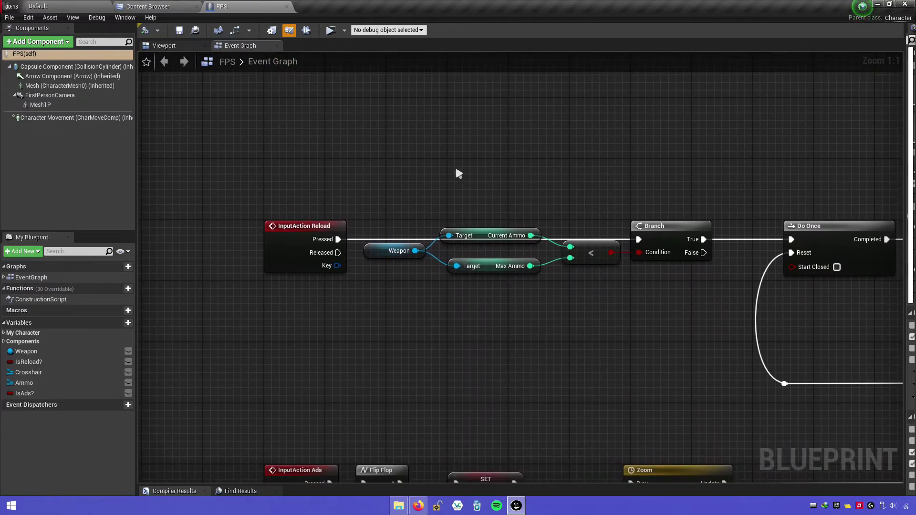
mouse_move(333, 258)
right_down()
mouse_move(264, 274)
mouse_move(405, 268)
right_up()
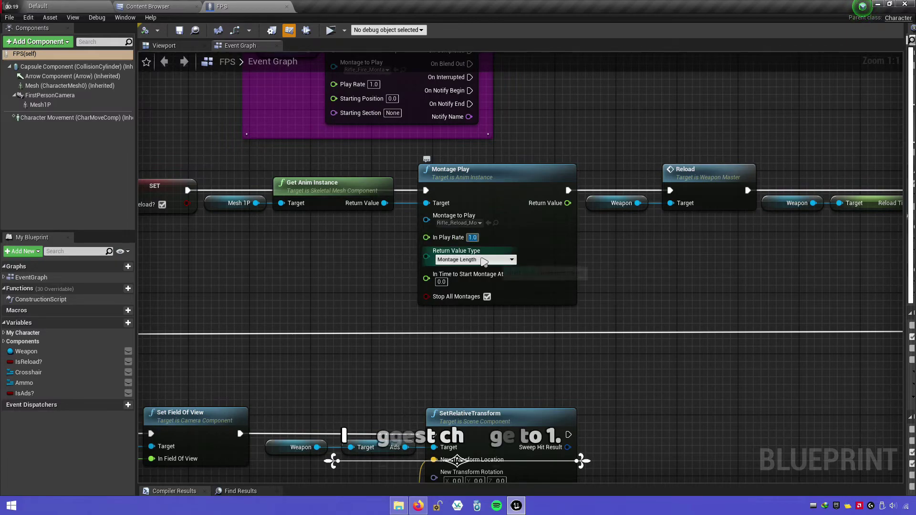
click(472, 237)
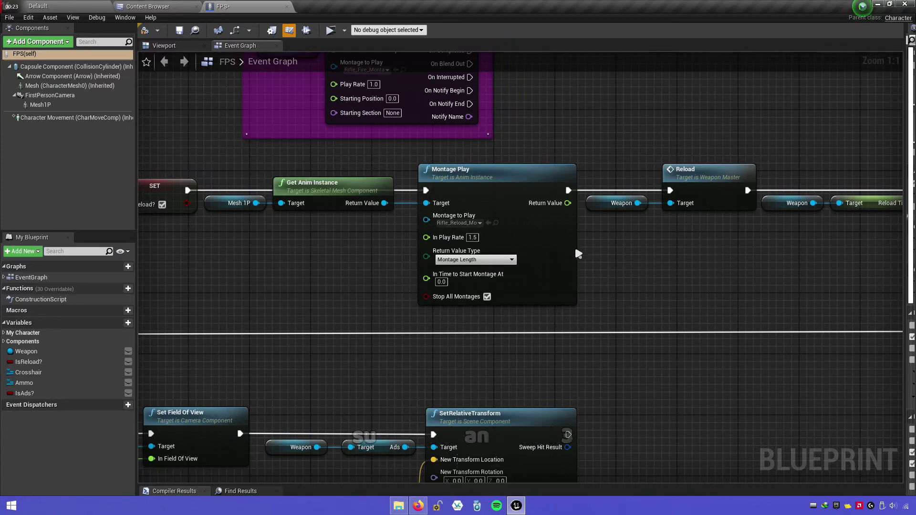
click(340, 167)
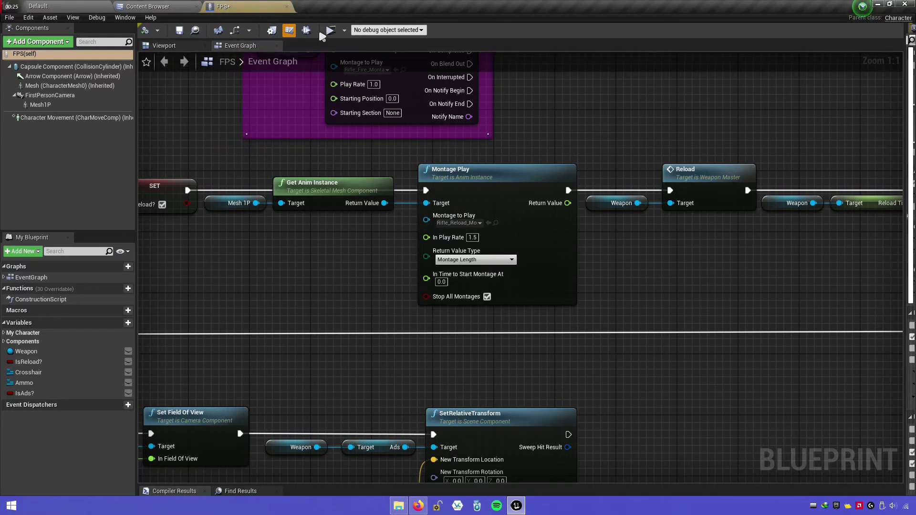
Play-test a reload to check the faster animation
click(331, 31)
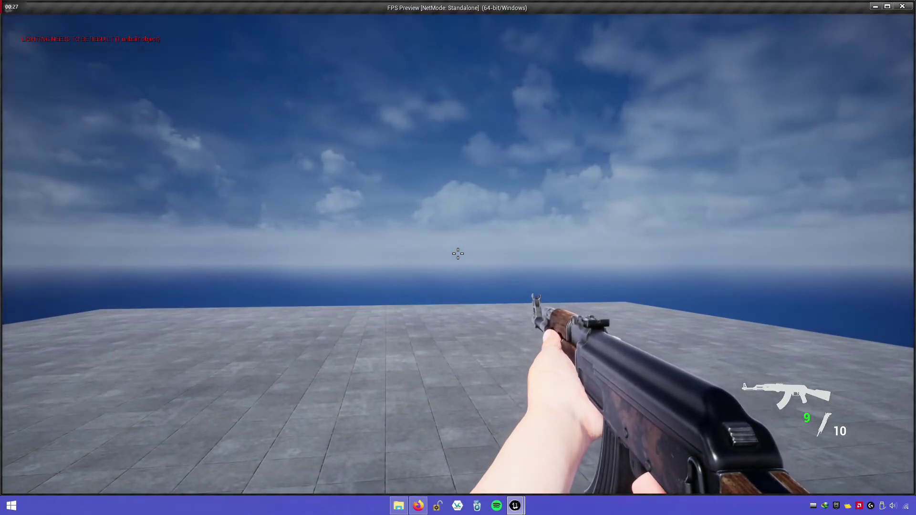
key(r)
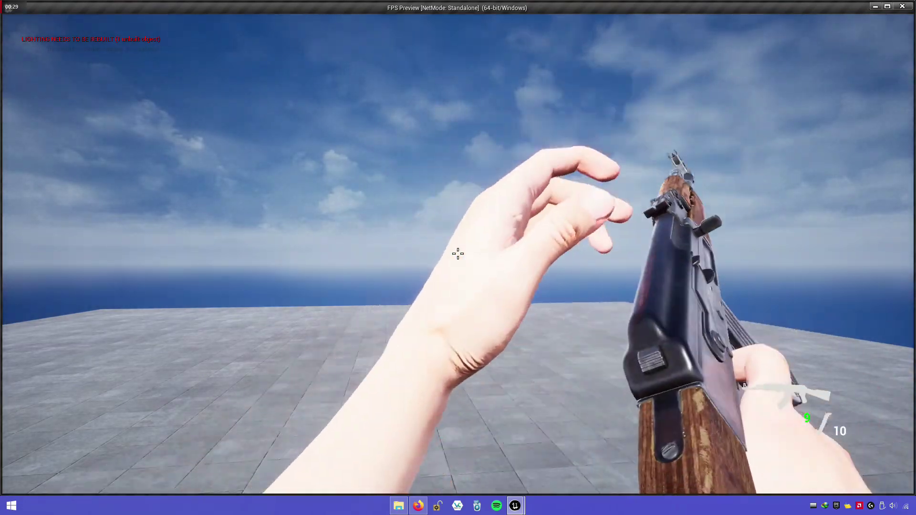
key(Escape)
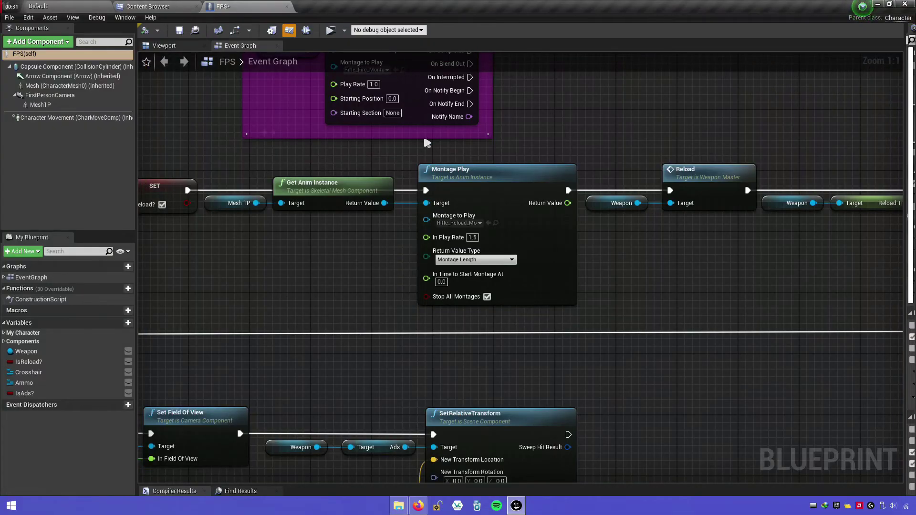
Open the Rifle Blueprint and frame its Event Reload chain
right_drag(554, 256, 611, 262)
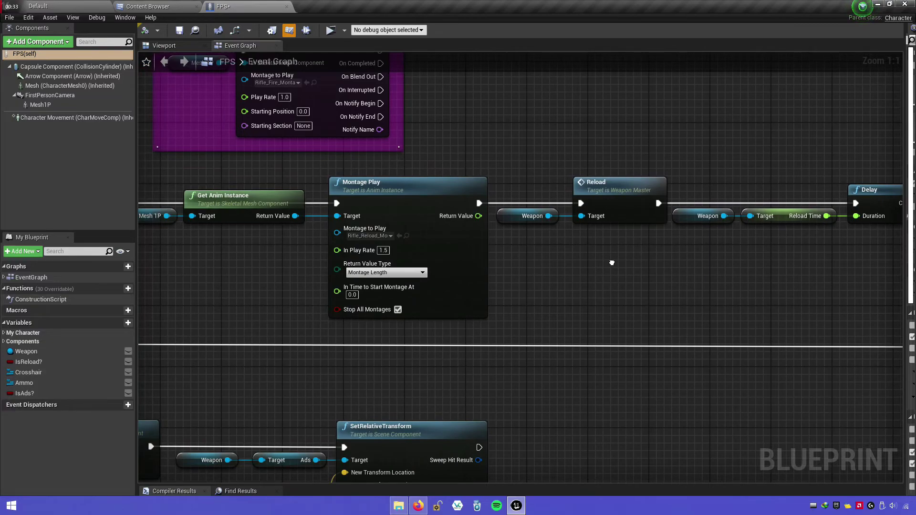
right_drag(222, 171, 322, 146)
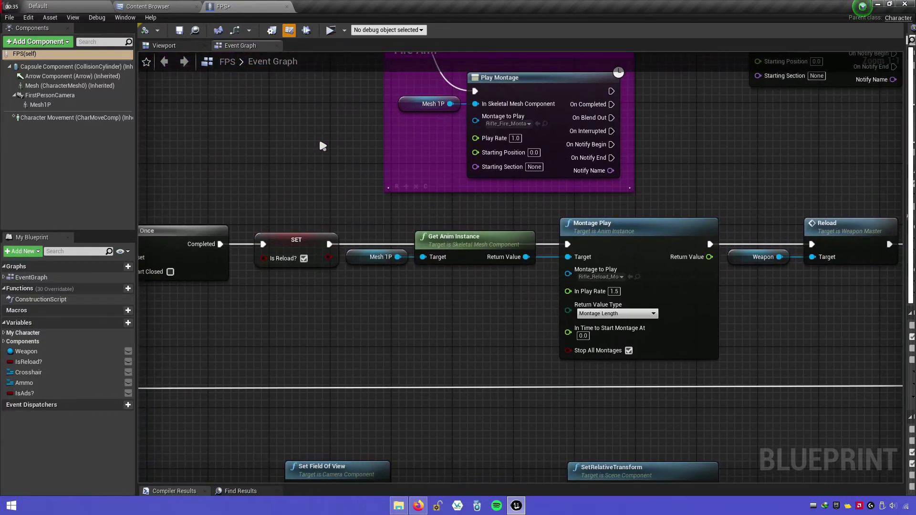
click(169, 10)
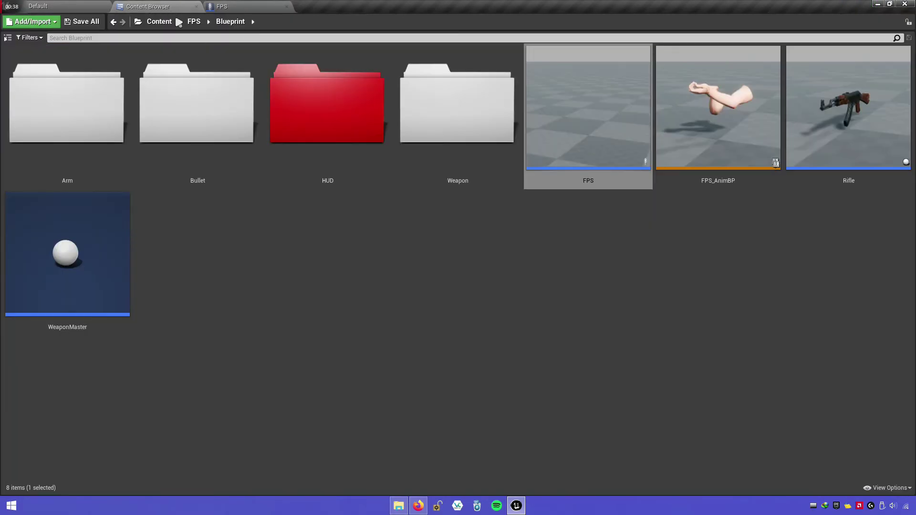
double_click(859, 180)
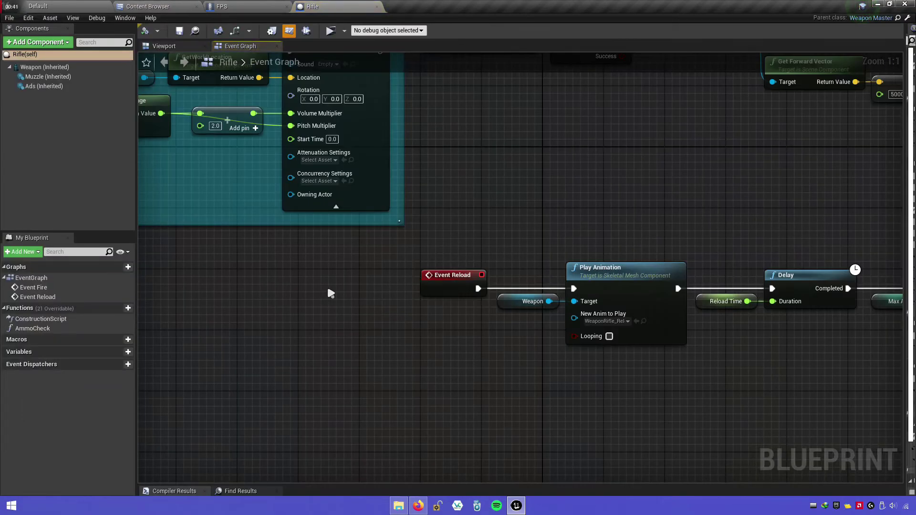
scroll(331, 293, down, 4)
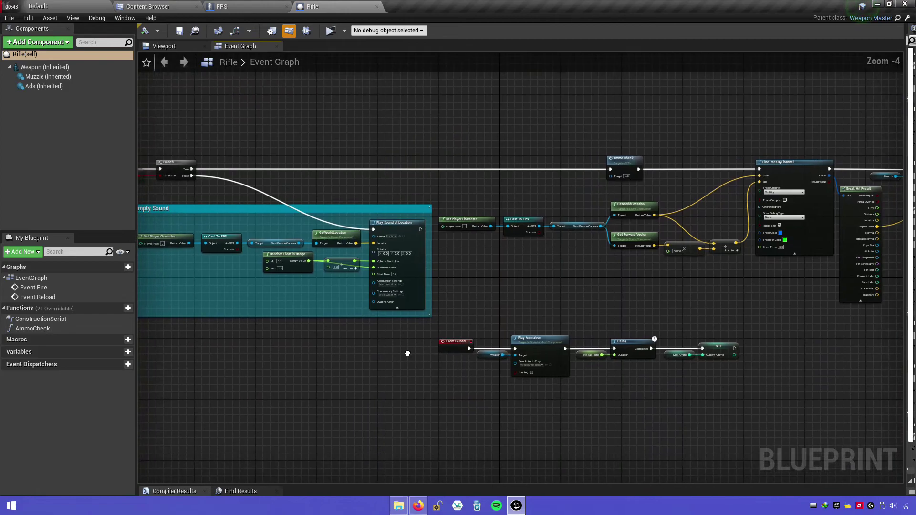
scroll(491, 262, up, 4)
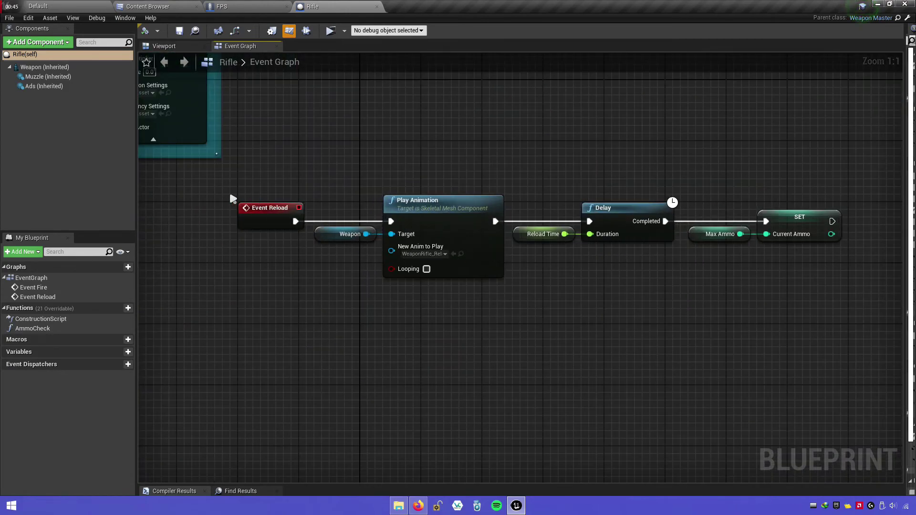
Wrap the Event Reload node chain in a comment titled 'Reload'
drag(230, 195, 864, 305)
key(c)
text(Rel)
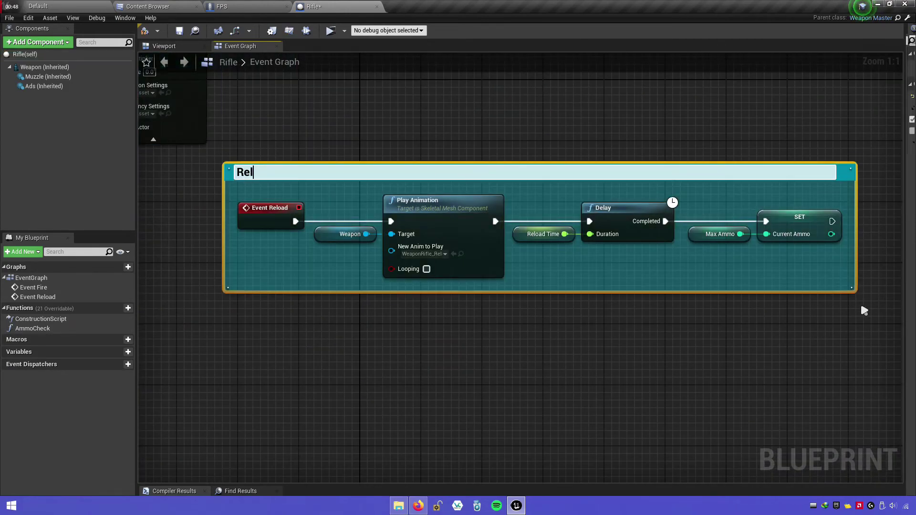
text(oad)
key(Return)
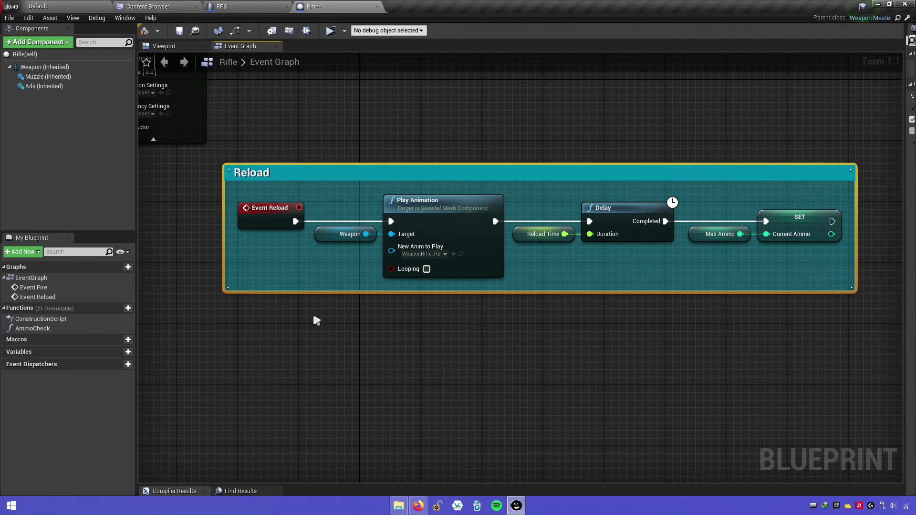
Browse to the WeaponRifle_Reload_Montage asset from the Play Animation node
click(313, 311)
click(267, 218)
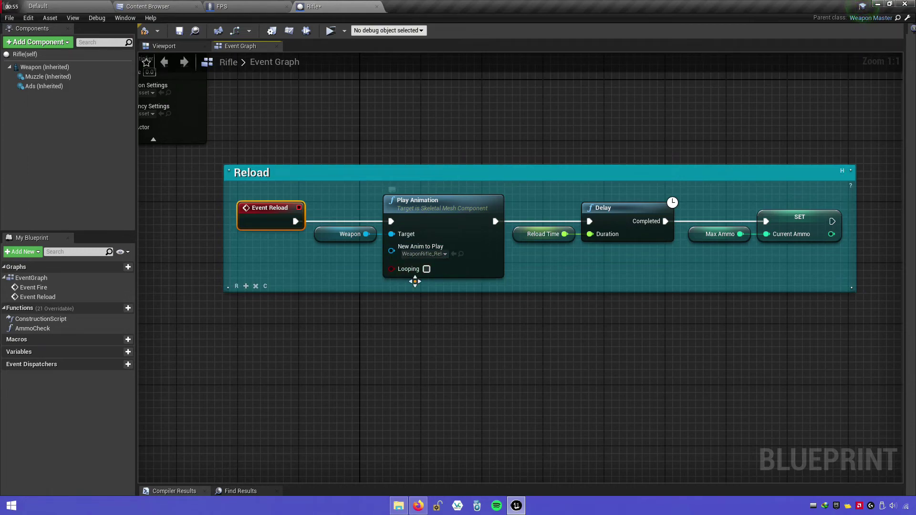
click(462, 254)
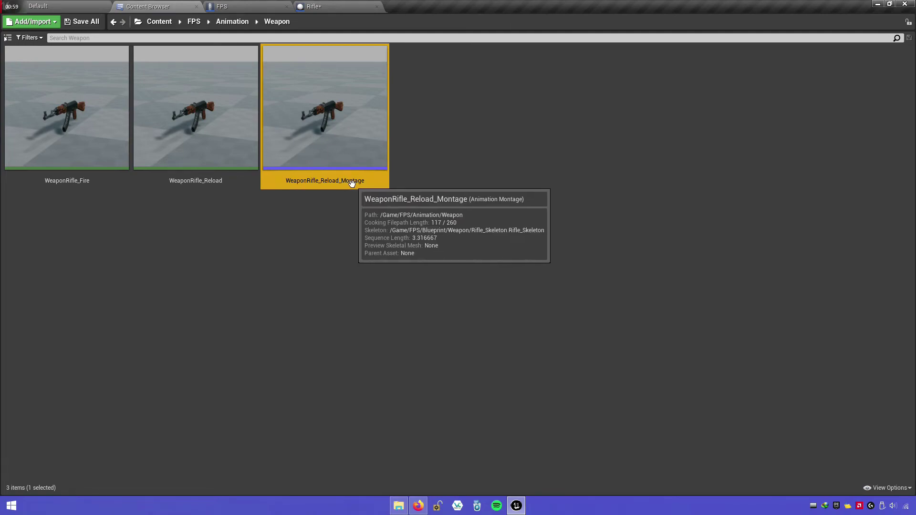
Set the WeaponRifle_Reload segment's Play Rate to 1.5 in WeaponRifle_Reload_Montage
double_click(337, 164)
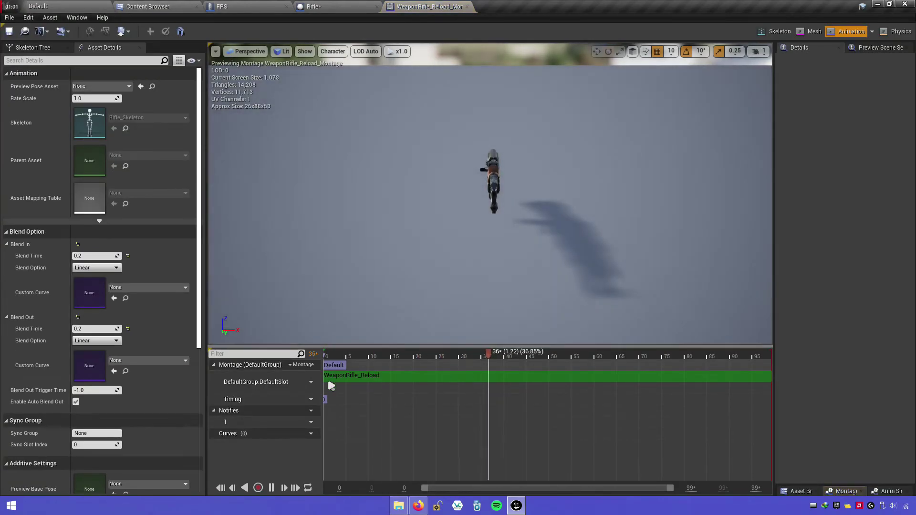
click(357, 377)
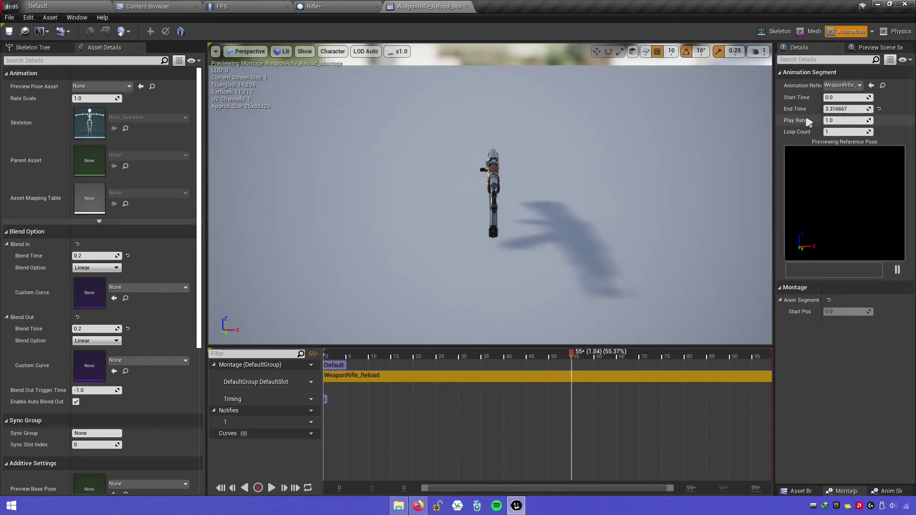
click(835, 120)
text(1.5)
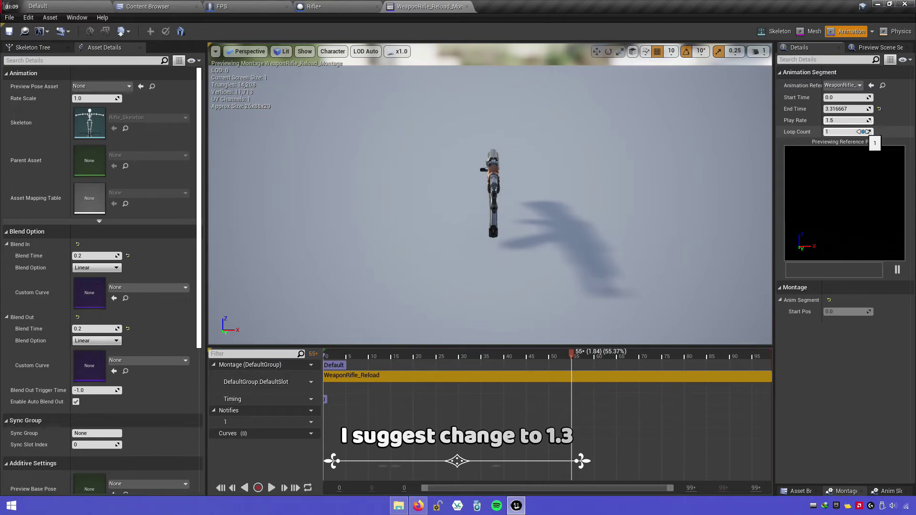
click(867, 131)
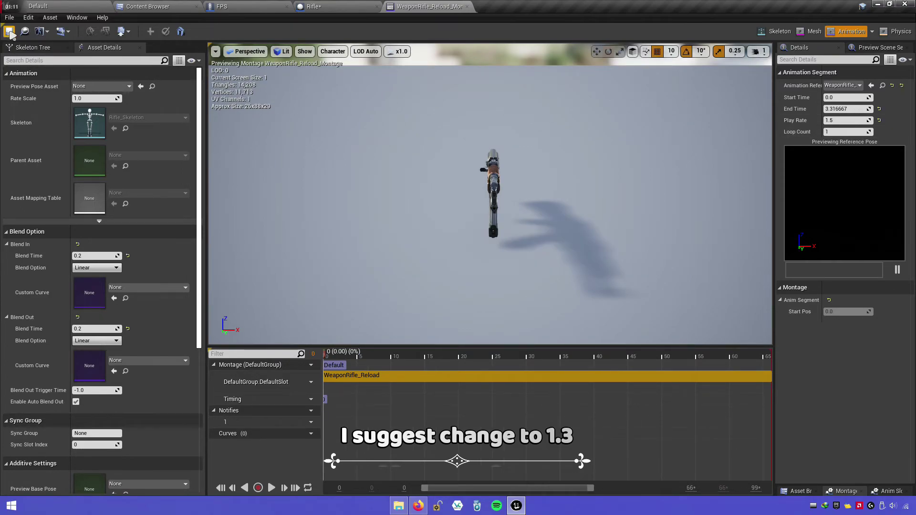
click(376, 10)
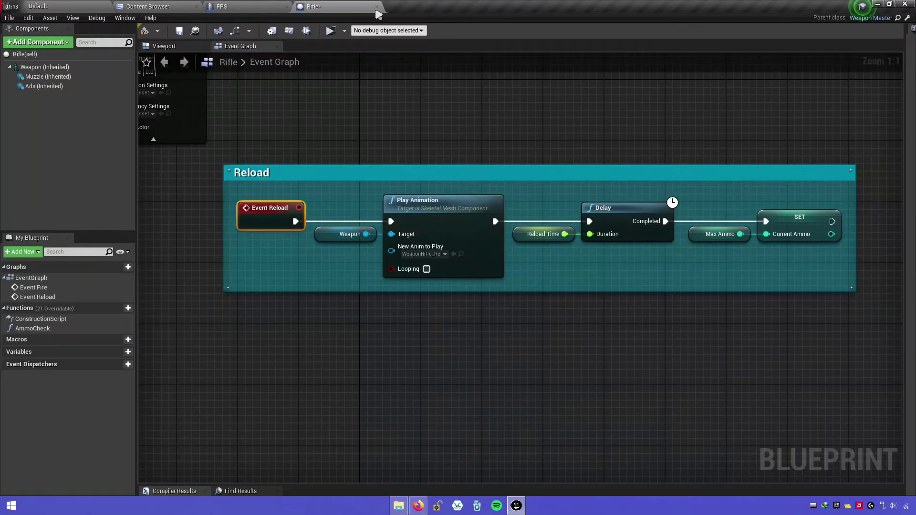
Play-test firing and reloading the rifle with the faster reload
click(84, 5)
click(274, 29)
click(314, 66)
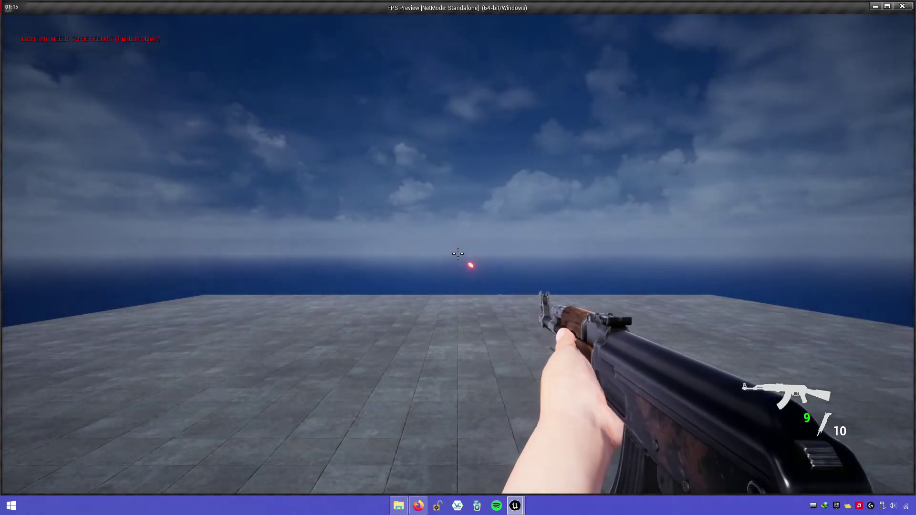
key(r)
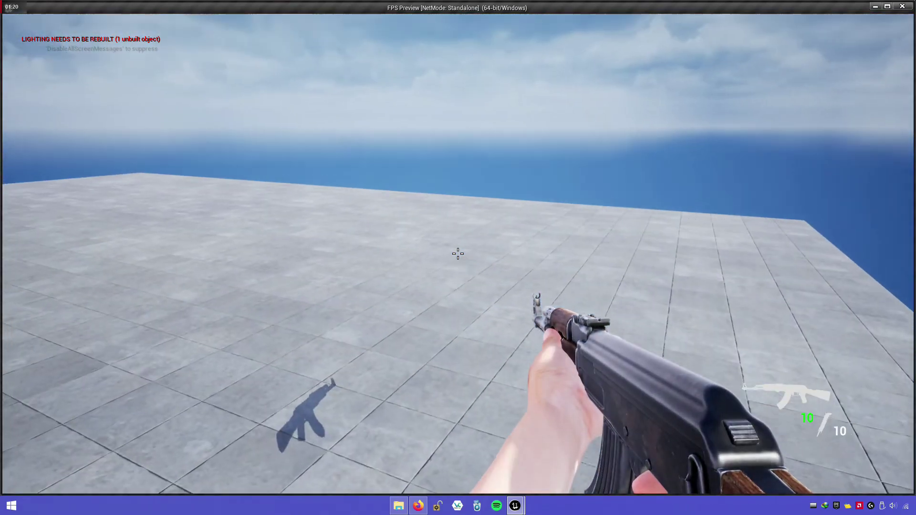
click(458, 254)
click(458, 254)
key(r)
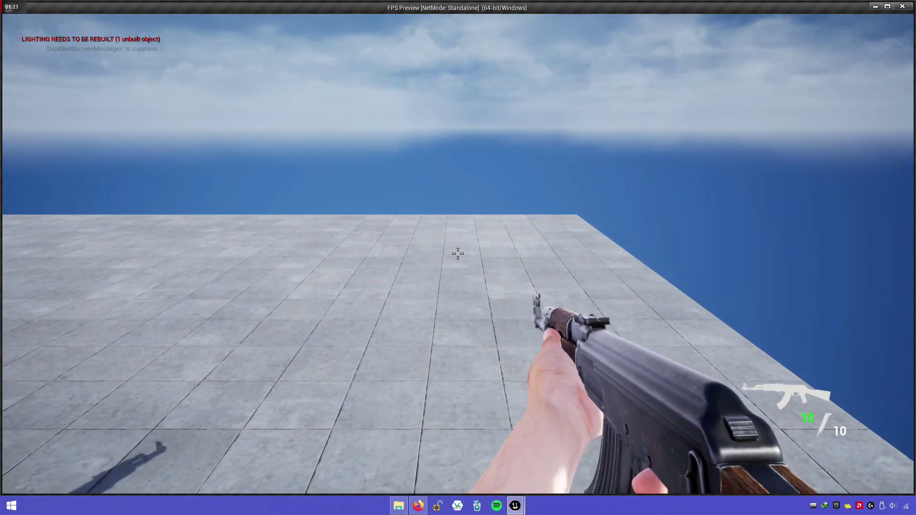
key(Escape)
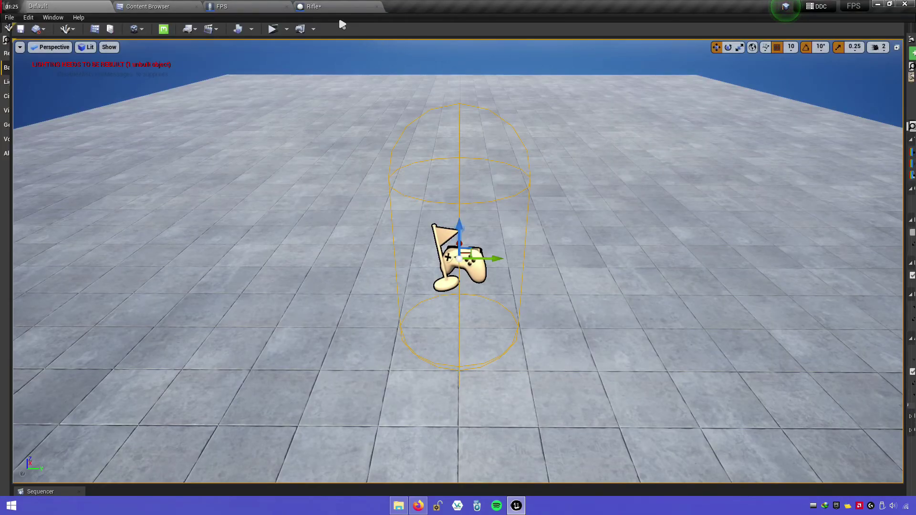
Save the Rifle blueprint and return to the FPS character blueprint
click(334, 7)
click(179, 31)
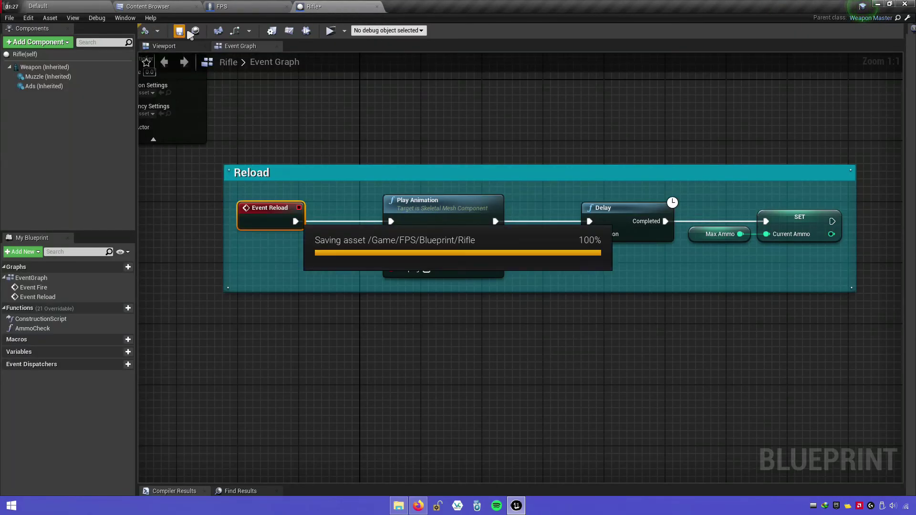
click(251, 13)
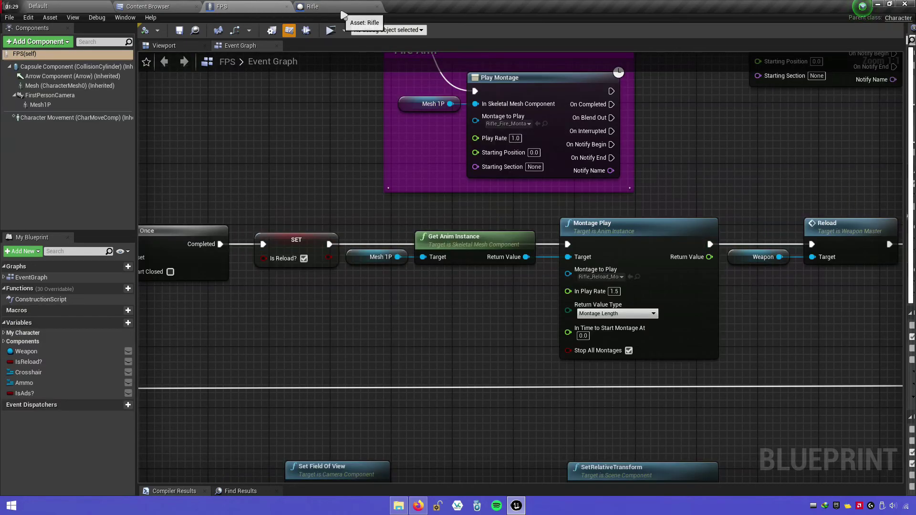
Close the Rifle blueprint and reposition the FPS Event Graph view
click(377, 7)
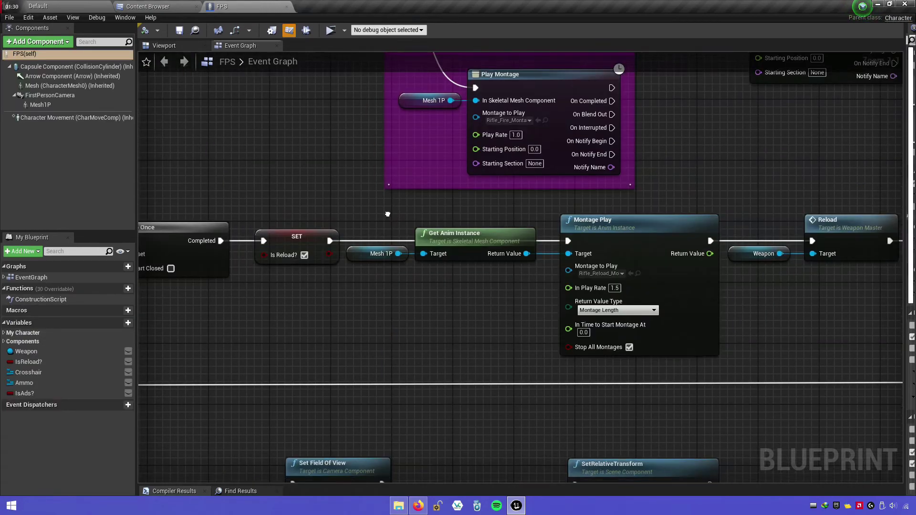
right_drag(402, 297, 471, 190)
scroll(458, 220, down, 4)
scroll(478, 329, up, 1)
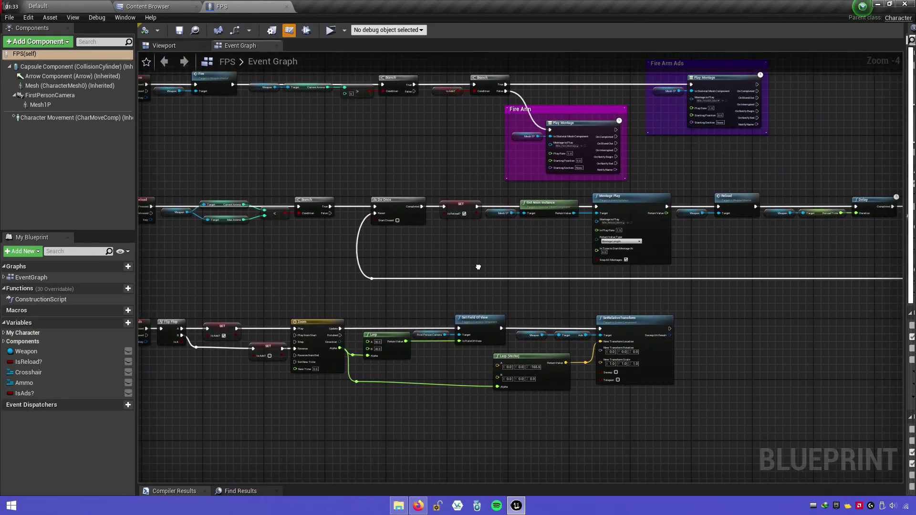
scroll(480, 294, up, 1)
scroll(457, 230, up, 1)
scroll(359, 216, up, 1)
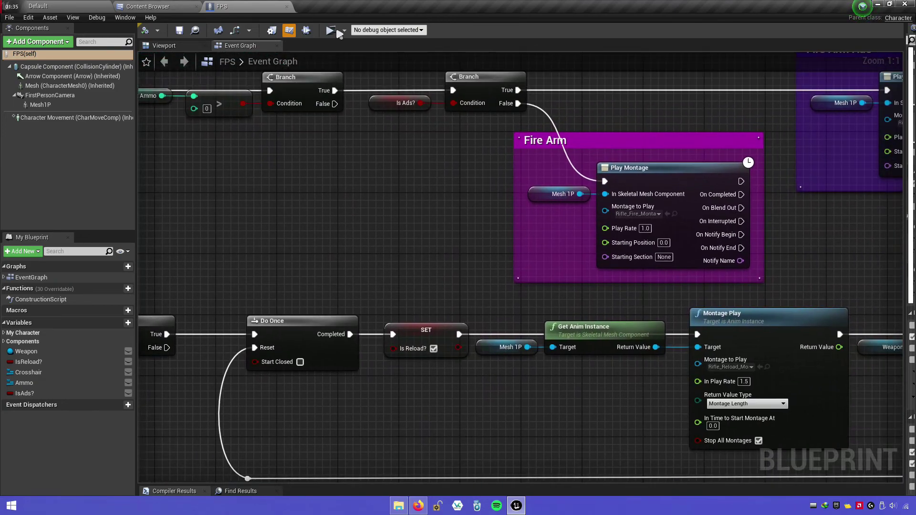
Play-test the game by firing from the hip and while aiming, then exit play
click(330, 30)
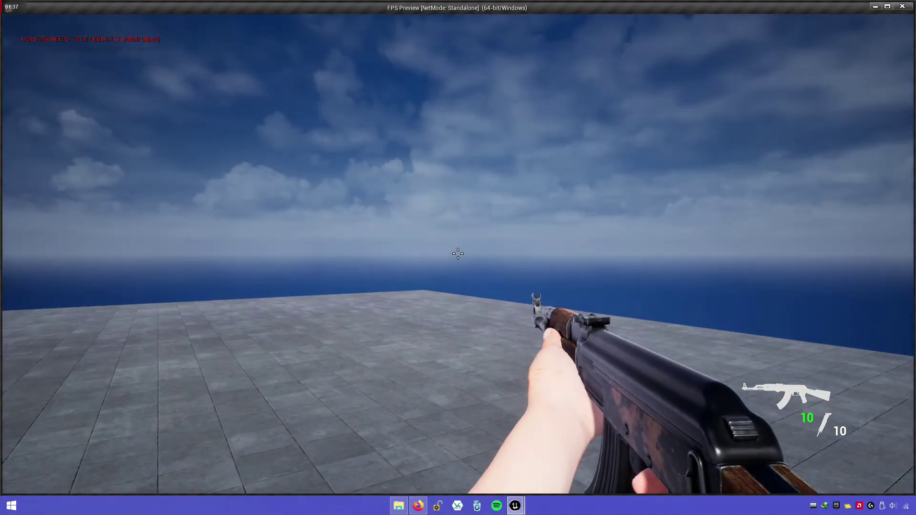
right_drag(457, 253, 458, 253)
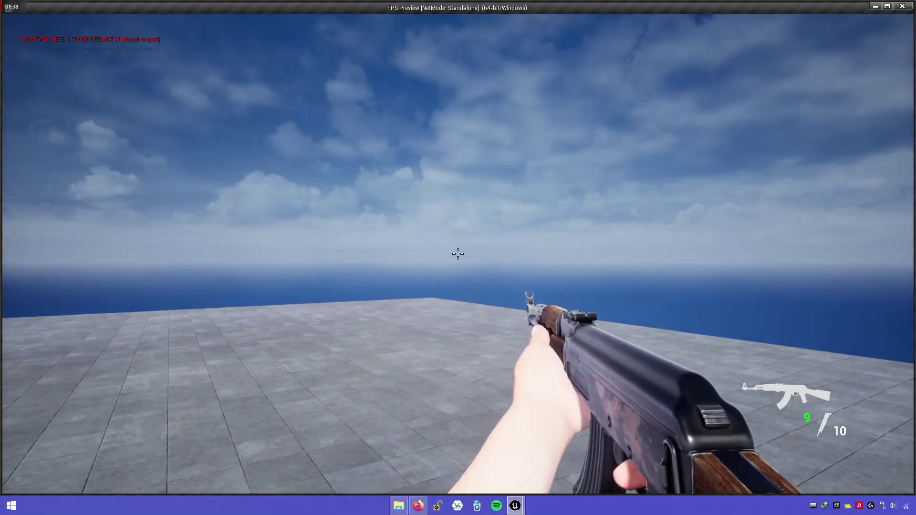
click(457, 253)
right_click(458, 253)
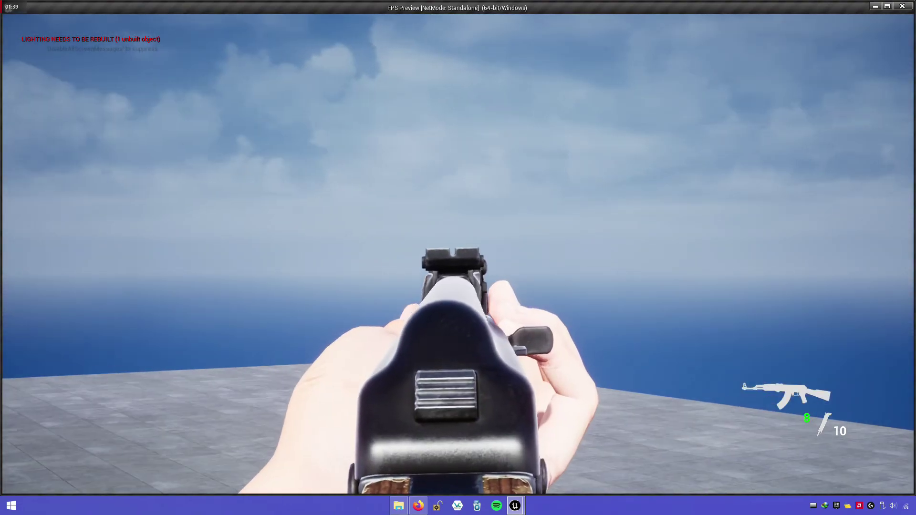
right_click(457, 253)
click(458, 254)
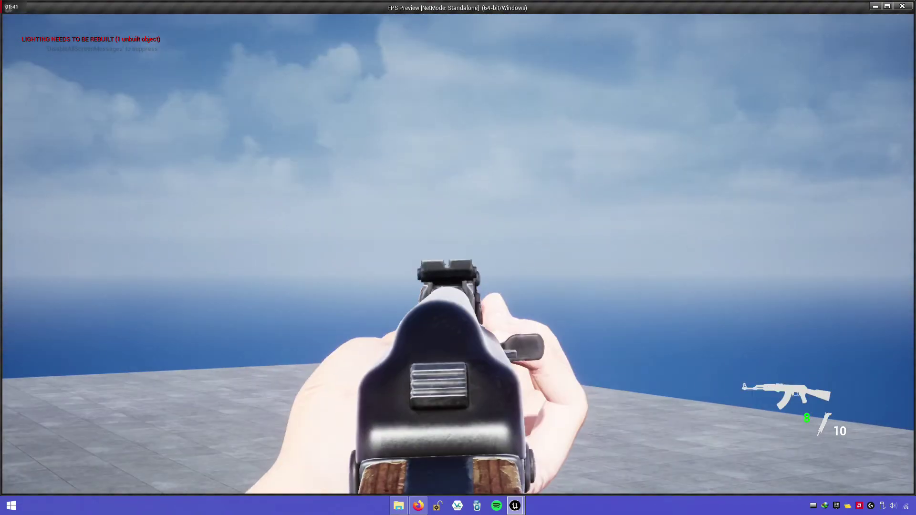
key(Escape)
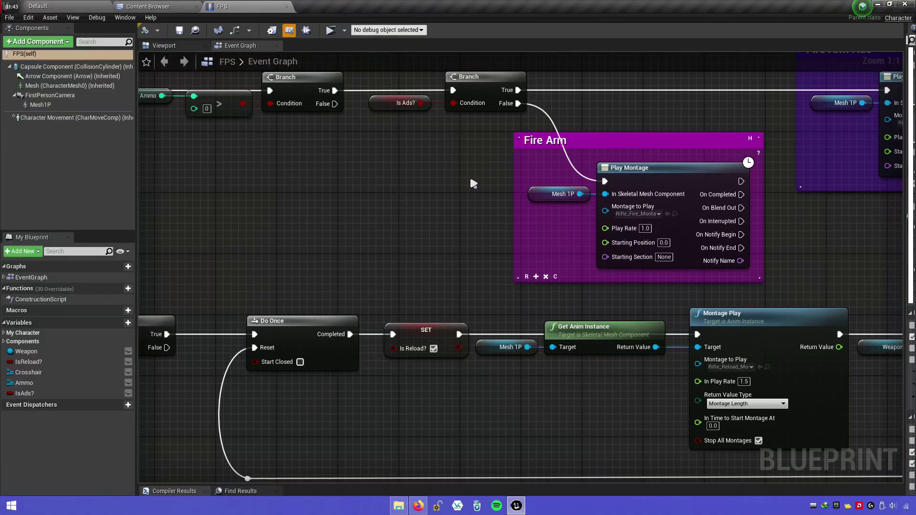
Pan the FPS graph to the InputAction Fire and Reload nodes and the Branch and Fire Arm group
right_drag(473, 184, 819, 249)
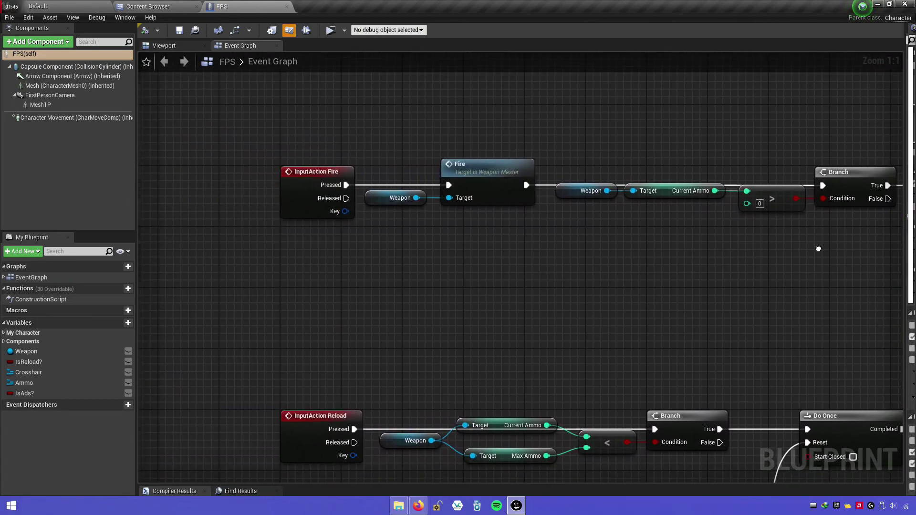
right_drag(298, 193, 337, 195)
scroll(333, 251, down, 3)
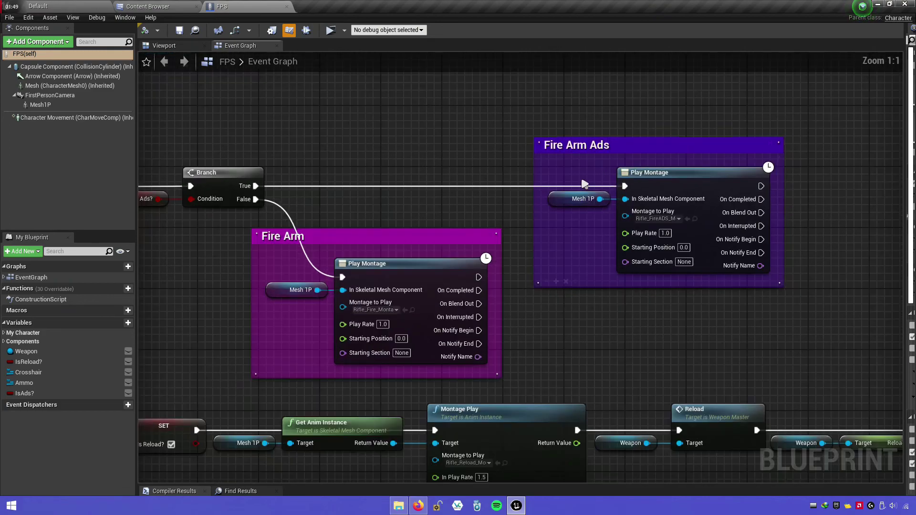
scroll(436, 267, up, 3)
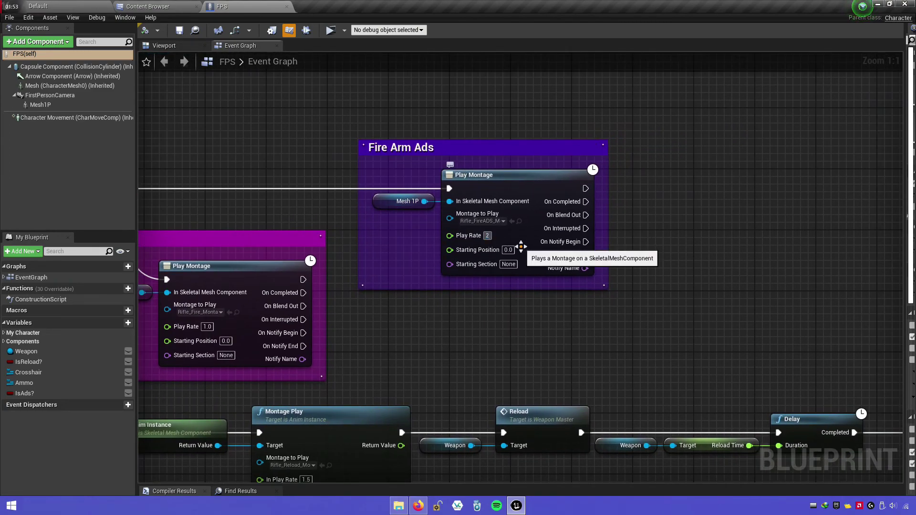
right_drag(473, 321, 655, 291)
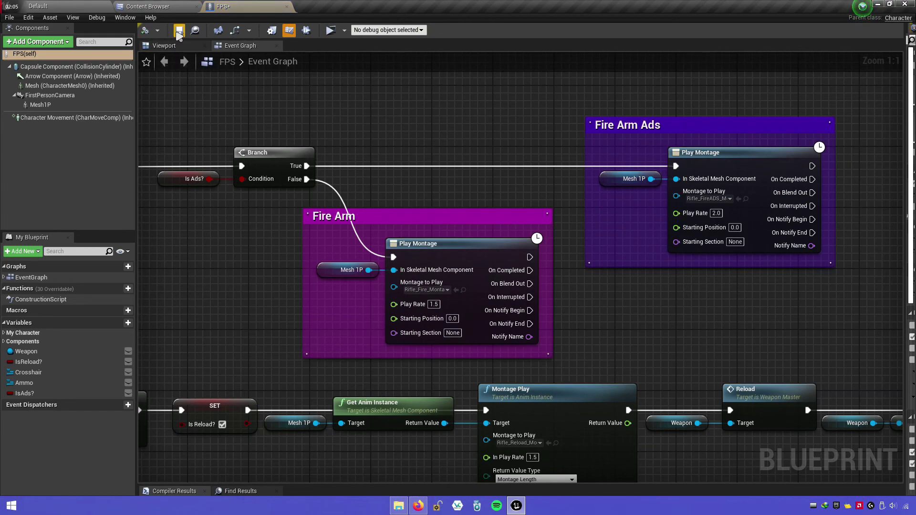
Start the game, fire several shots while aiming down the sights, then reload
click(331, 38)
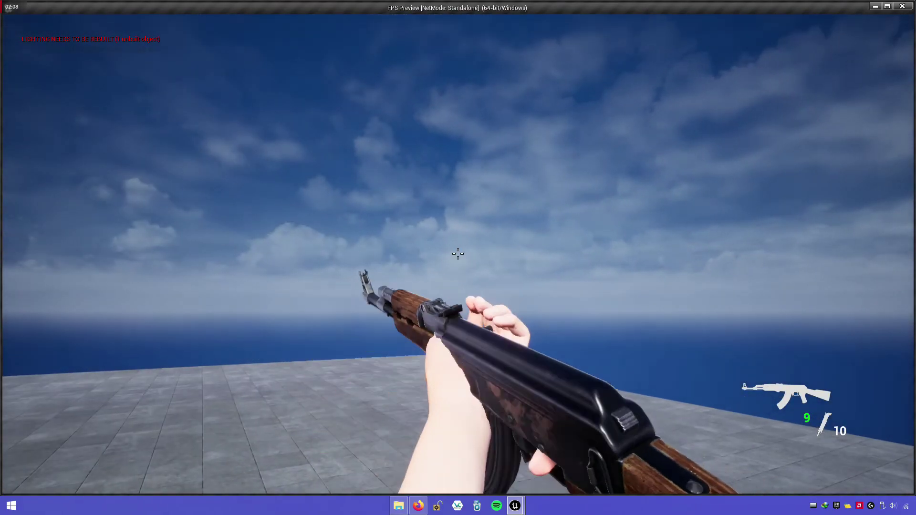
right_click(458, 258)
click(458, 257)
right_click(459, 257)
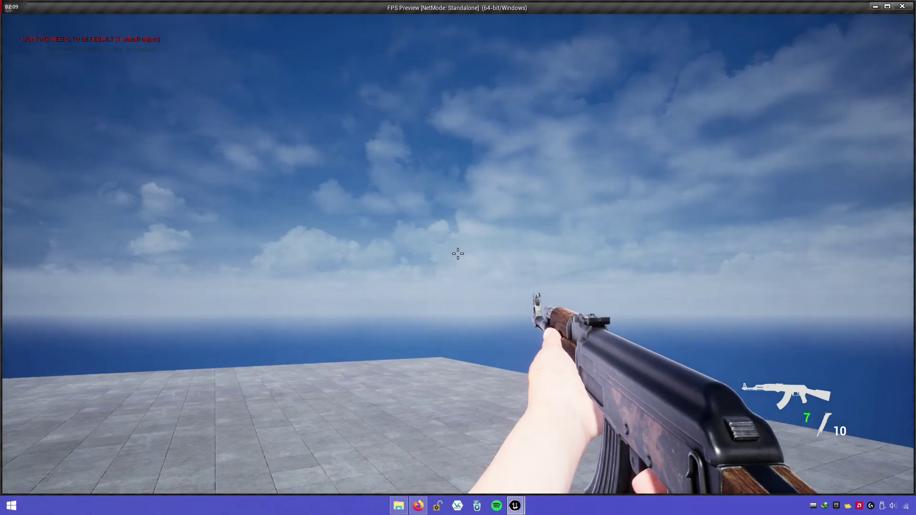
right_click(458, 258)
click(458, 258)
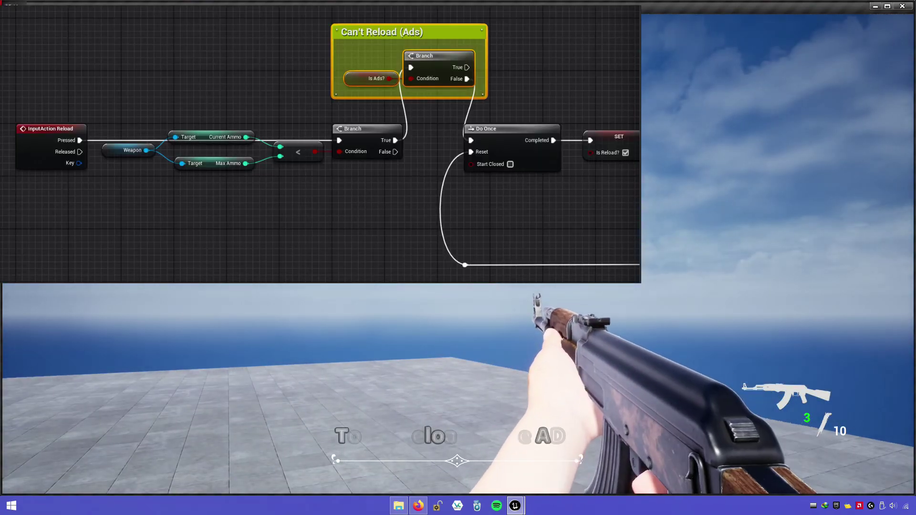
right_click(458, 258)
click(458, 258)
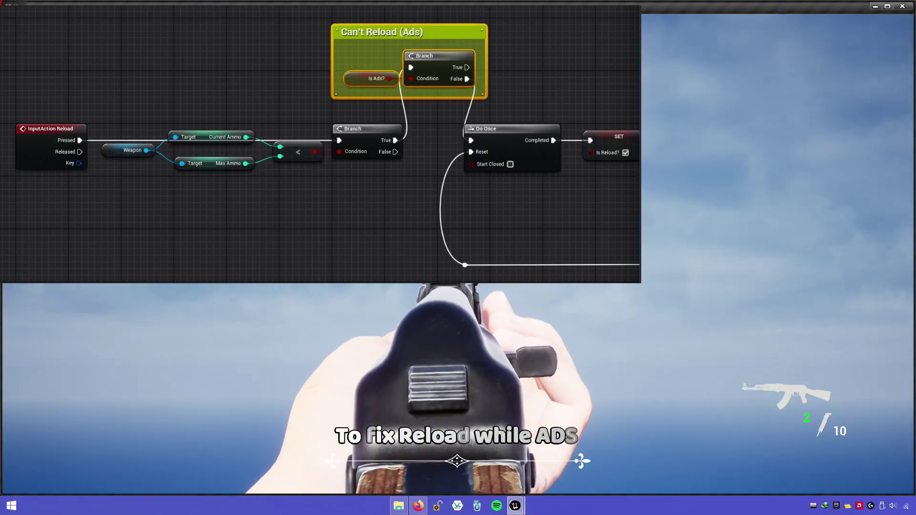
key(r)
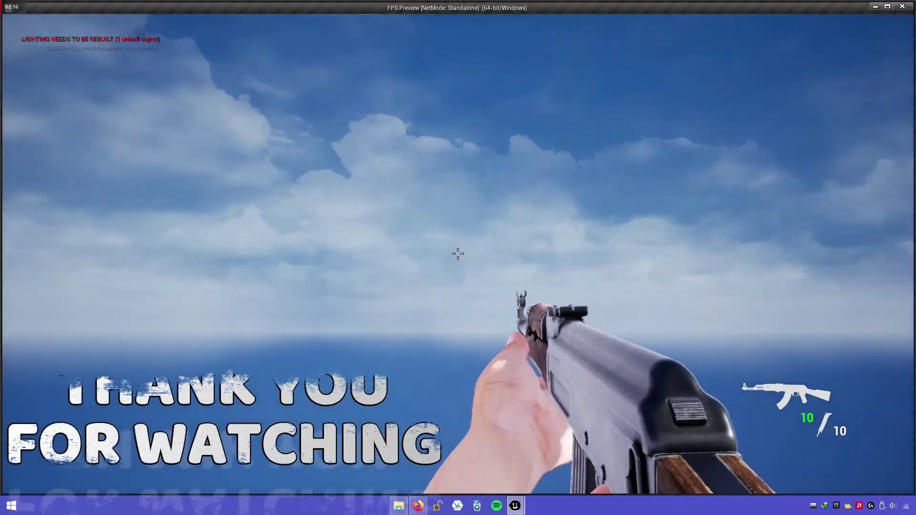
Fire repeatedly from the hip, reload the nearly empty rifle, then inspect it and fire again
right_click(458, 254)
click(458, 254)
click(458, 254)
click(458, 254)
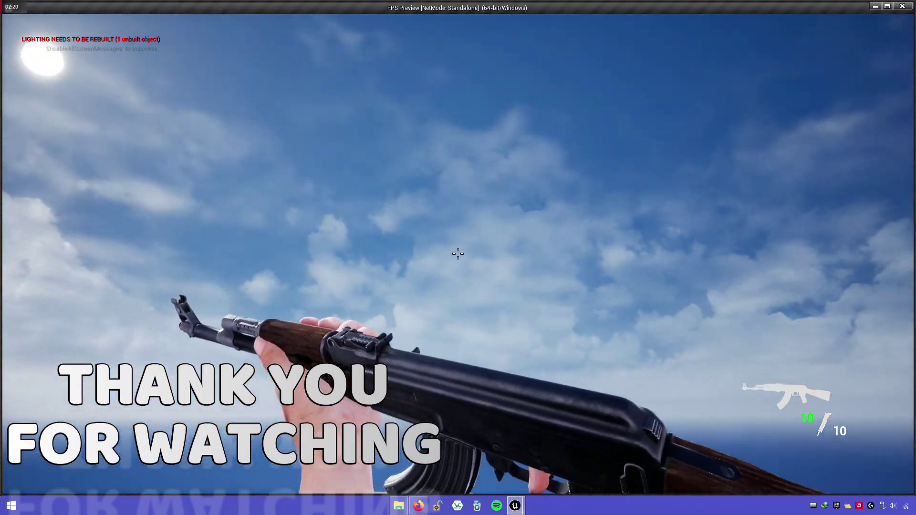
right_click(458, 254)
click(458, 254)
click(459, 254)
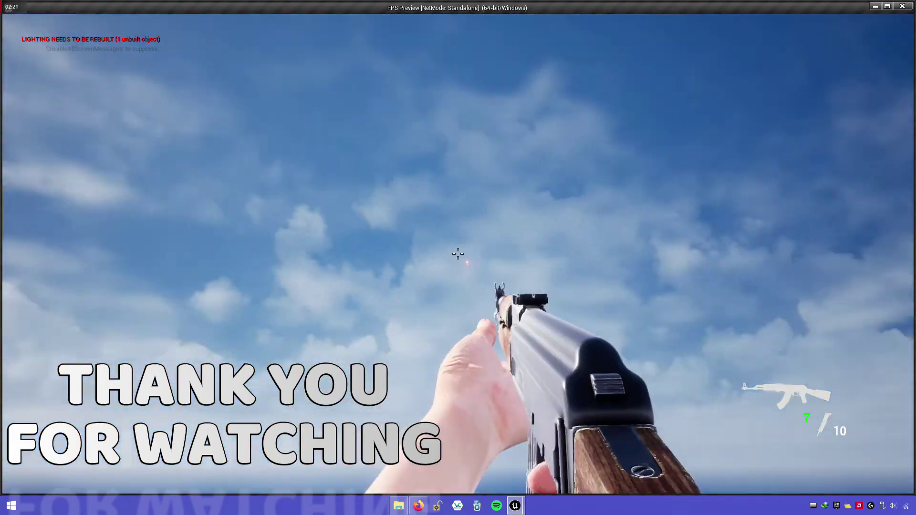
click(458, 254)
click(458, 254)
click(458, 254)
click(458, 254)
key(r)
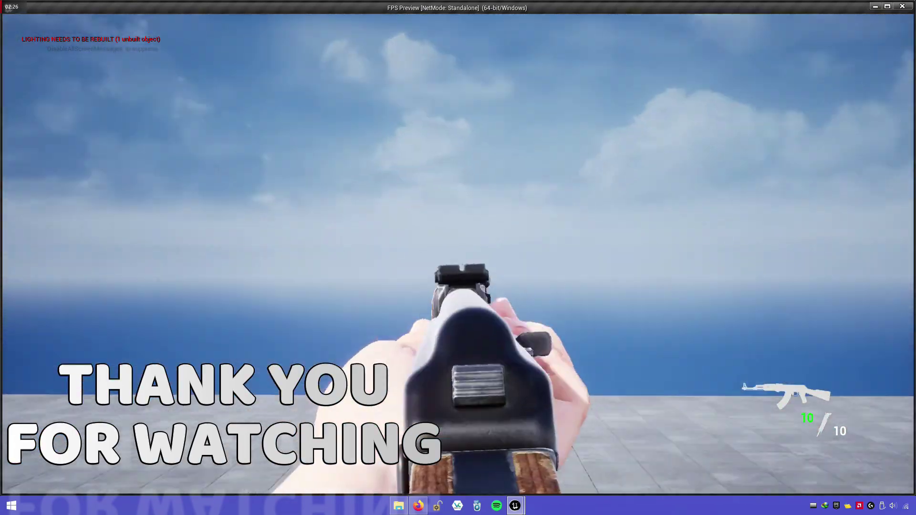
click(459, 254)
click(458, 254)
key(f)
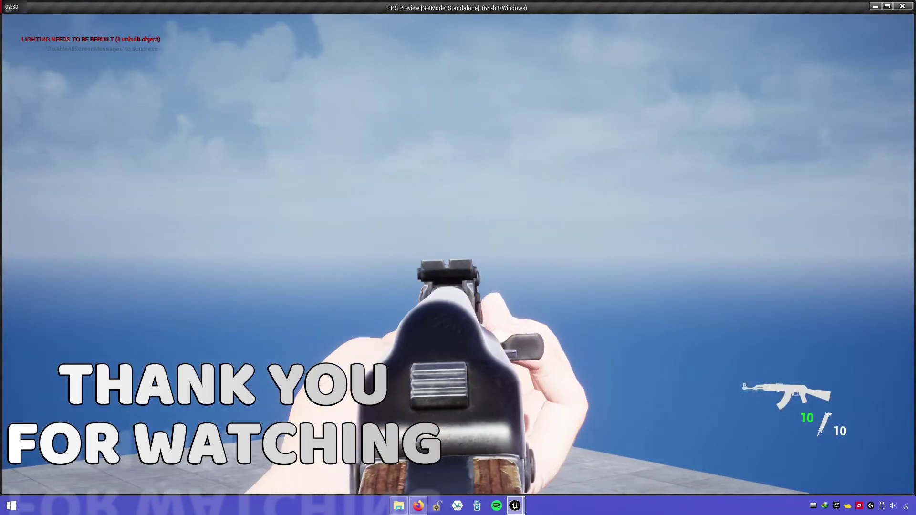
click(458, 254)
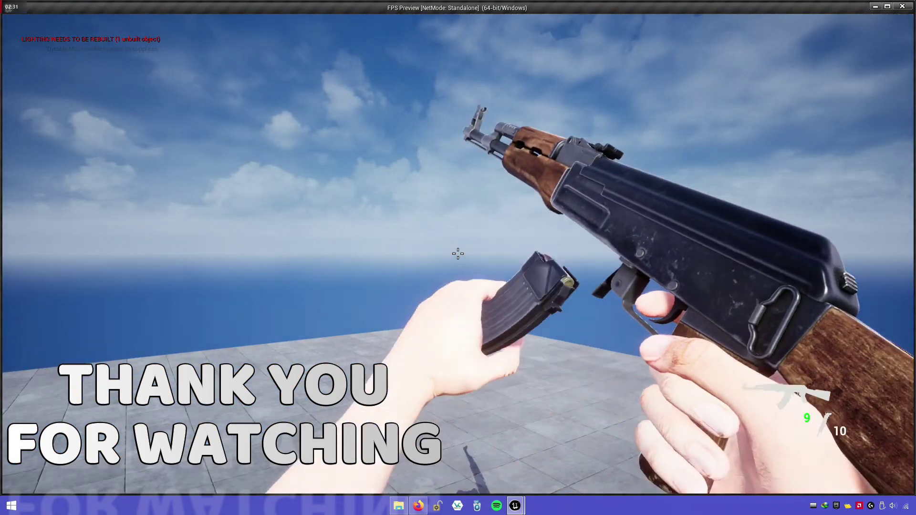